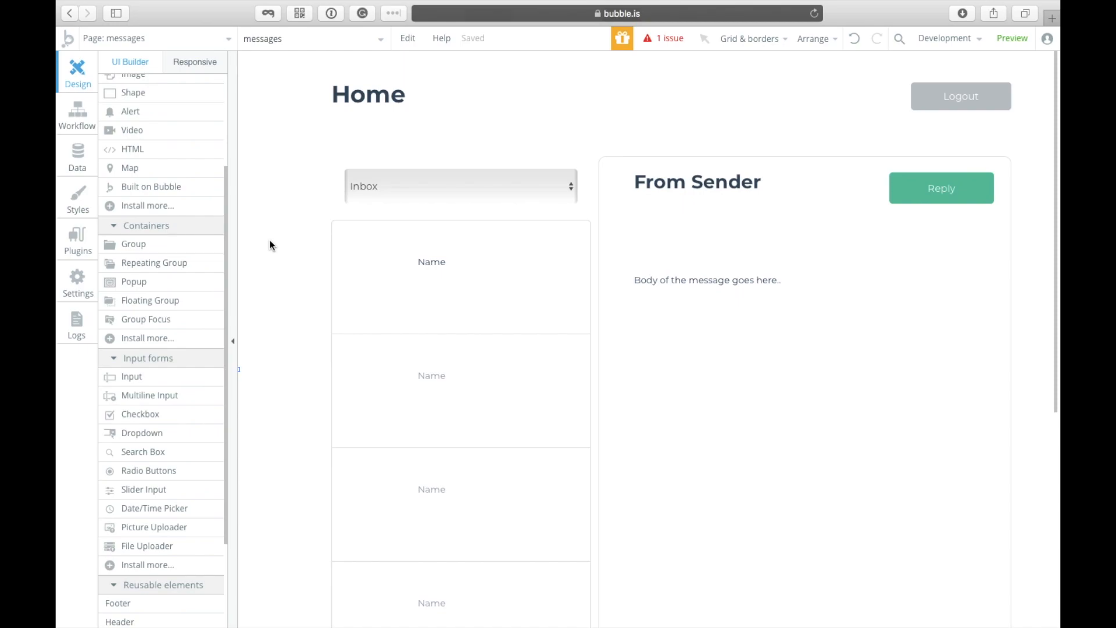
Step: Switch the editor to the index page
click(177, 45)
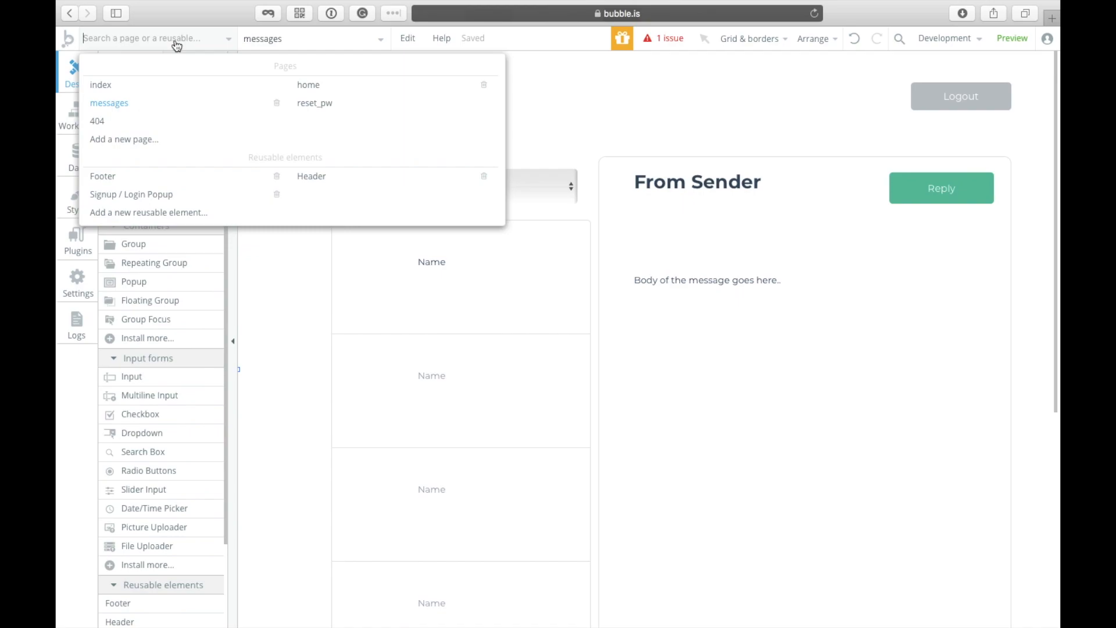
click(174, 84)
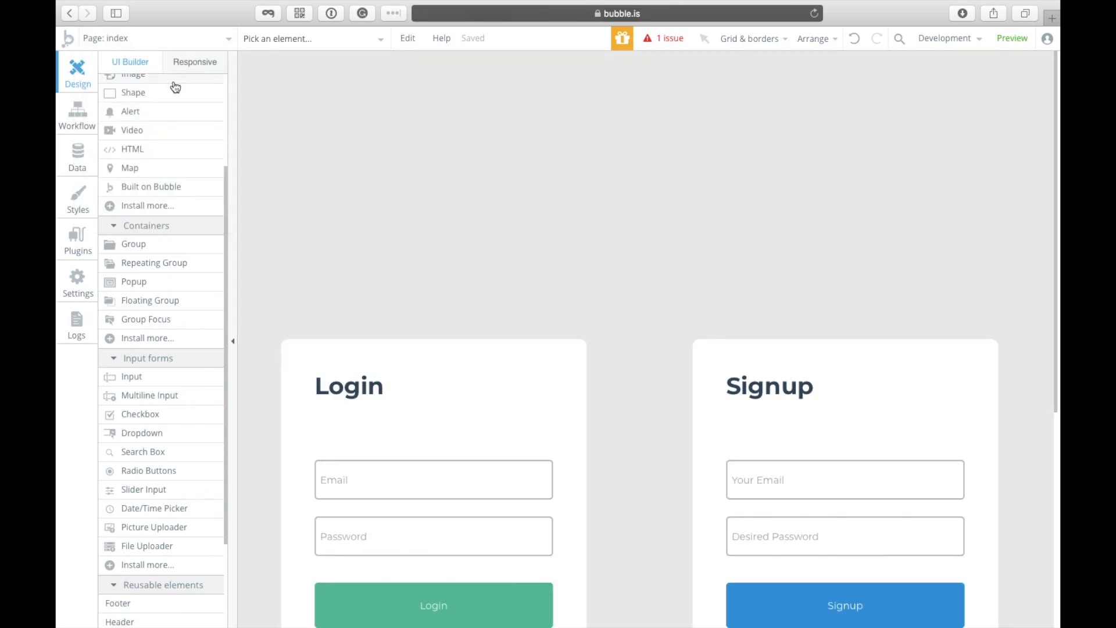
scroll(432, 227, down, 3)
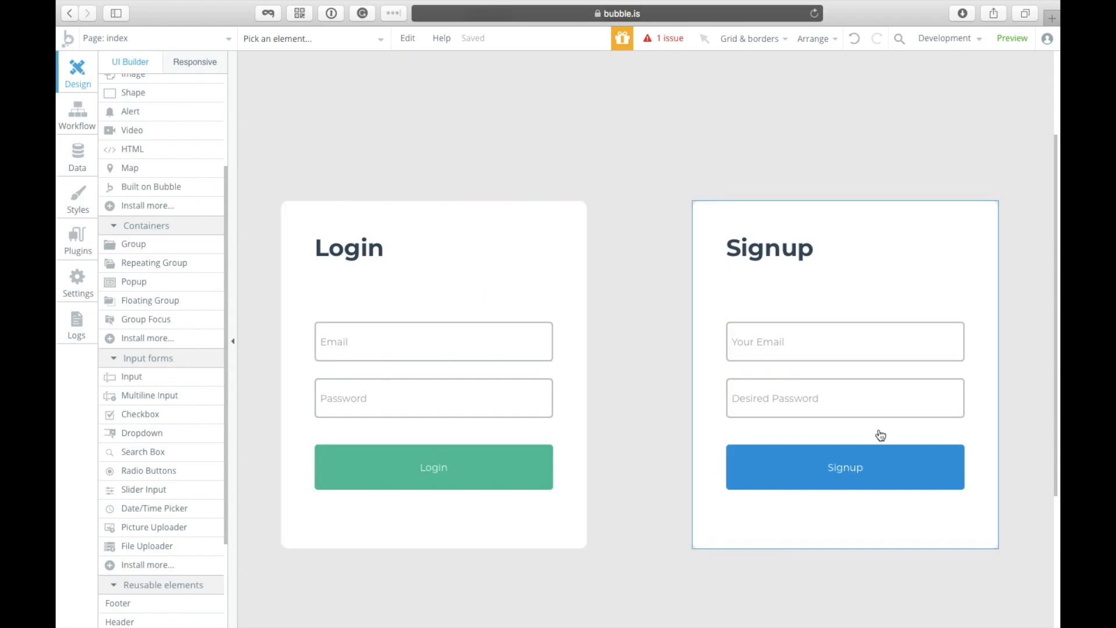
Step: Review the User is logged in, login button and signup button workflows, then return to Design
click(77, 112)
click(181, 103)
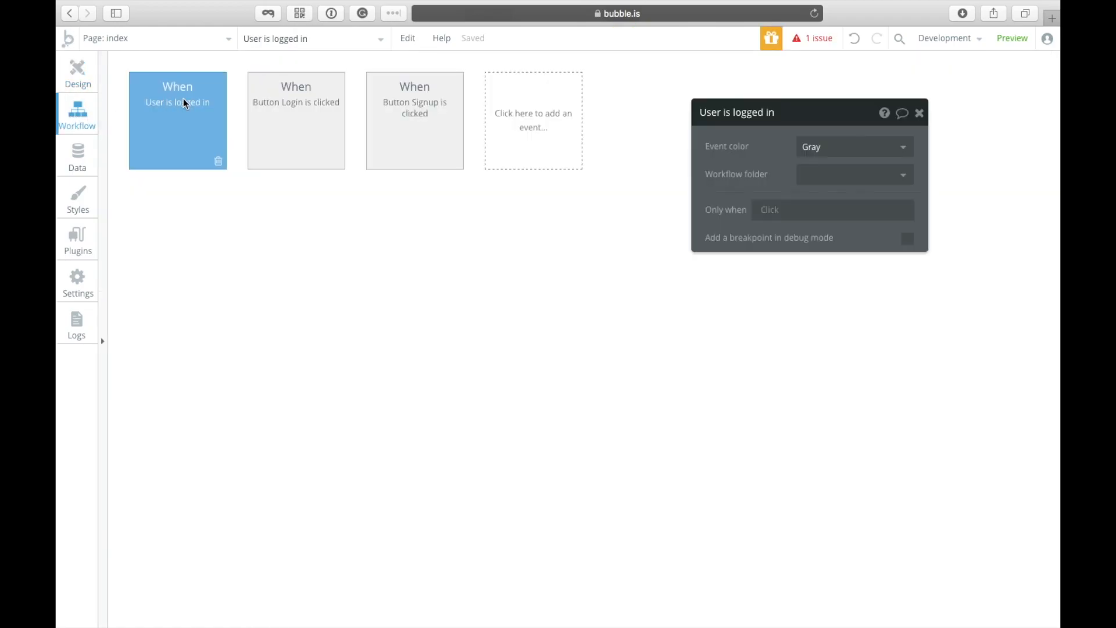
click(314, 112)
click(443, 124)
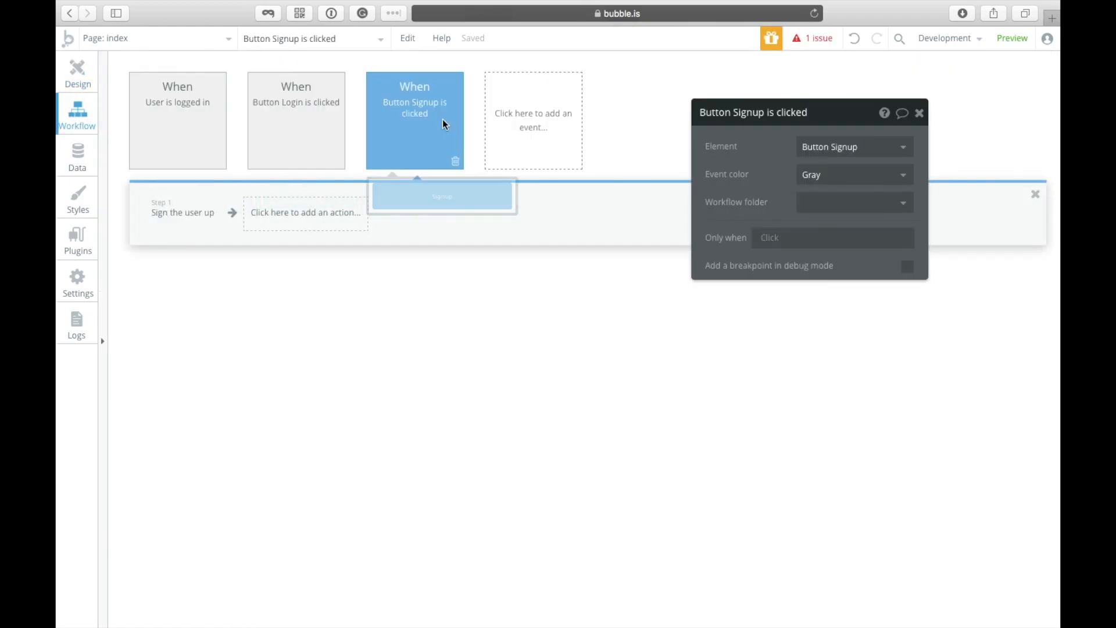
click(80, 73)
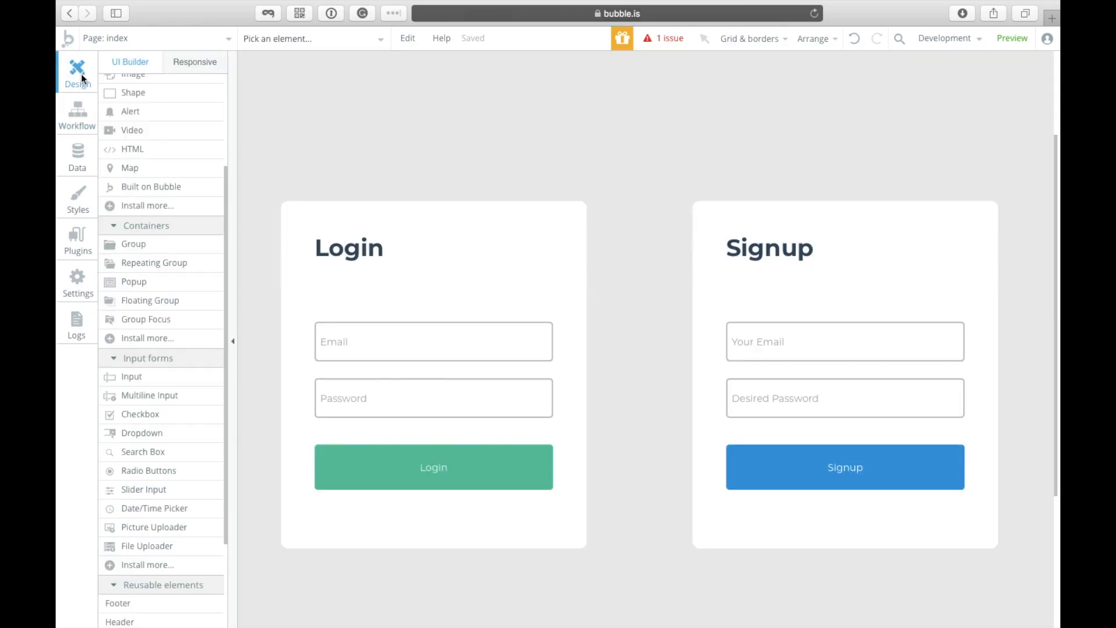
Step: Switch the editor to the home page
click(174, 48)
click(337, 92)
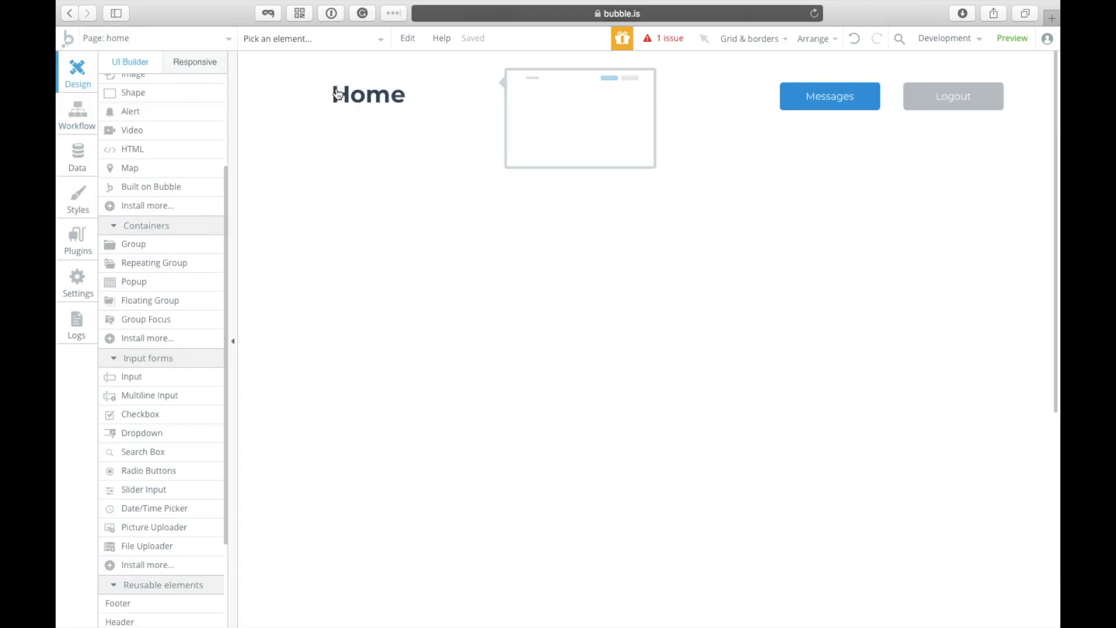
click(197, 39)
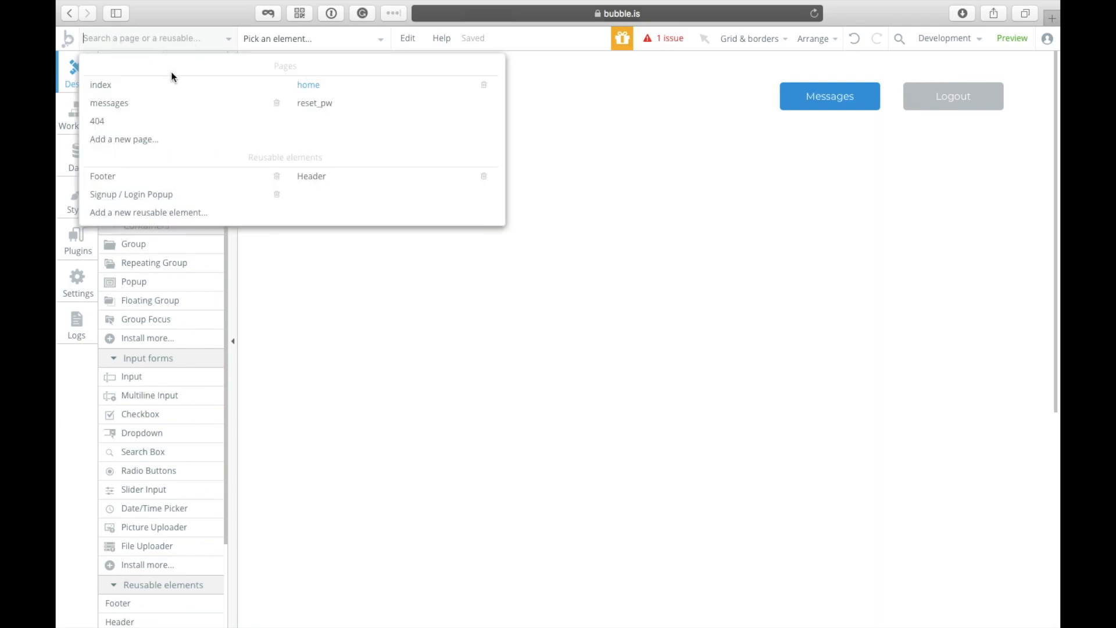
click(659, 176)
Step: Check that the Messages button's click workflow runs Go to page messages
click(808, 94)
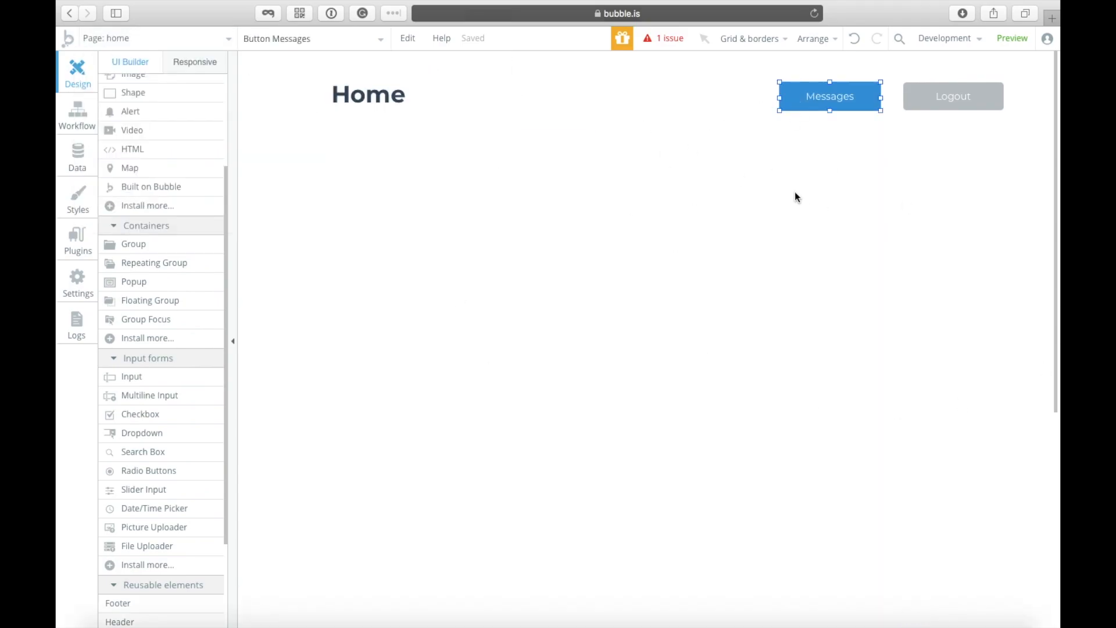
double_click(826, 98)
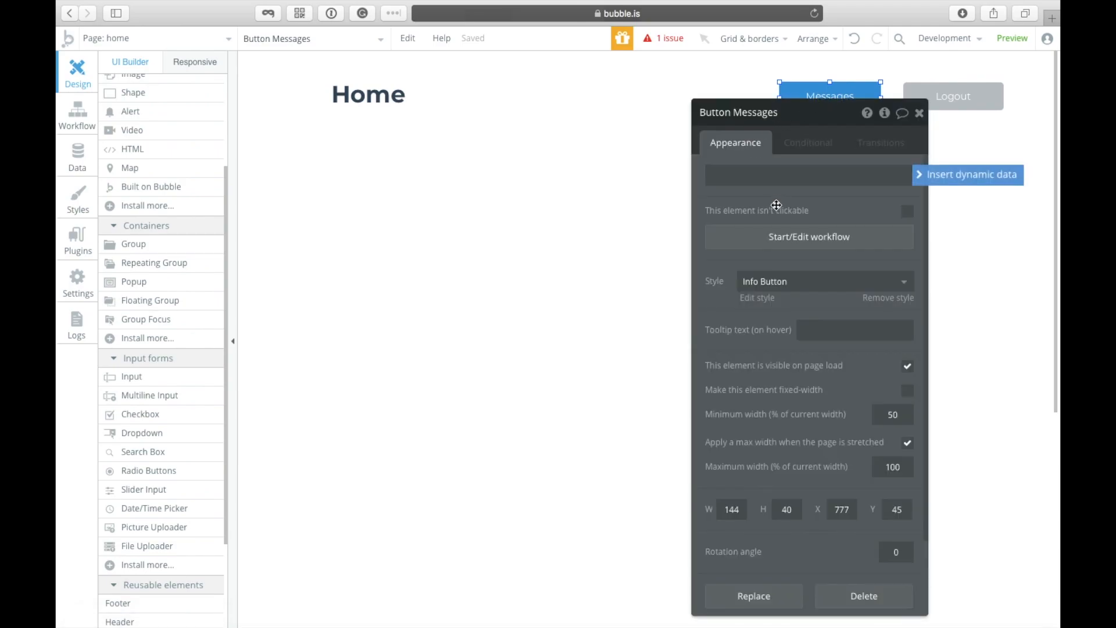
click(774, 242)
click(205, 219)
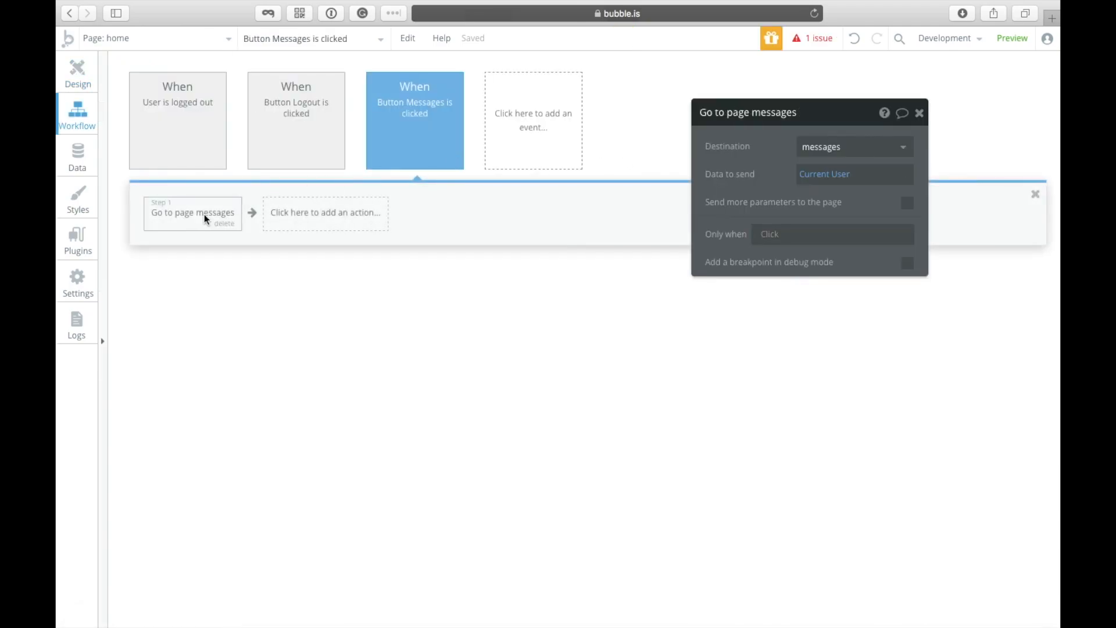
Step: Return to the home page layout, glance at the Logout button, then switch to the messages page
click(156, 39)
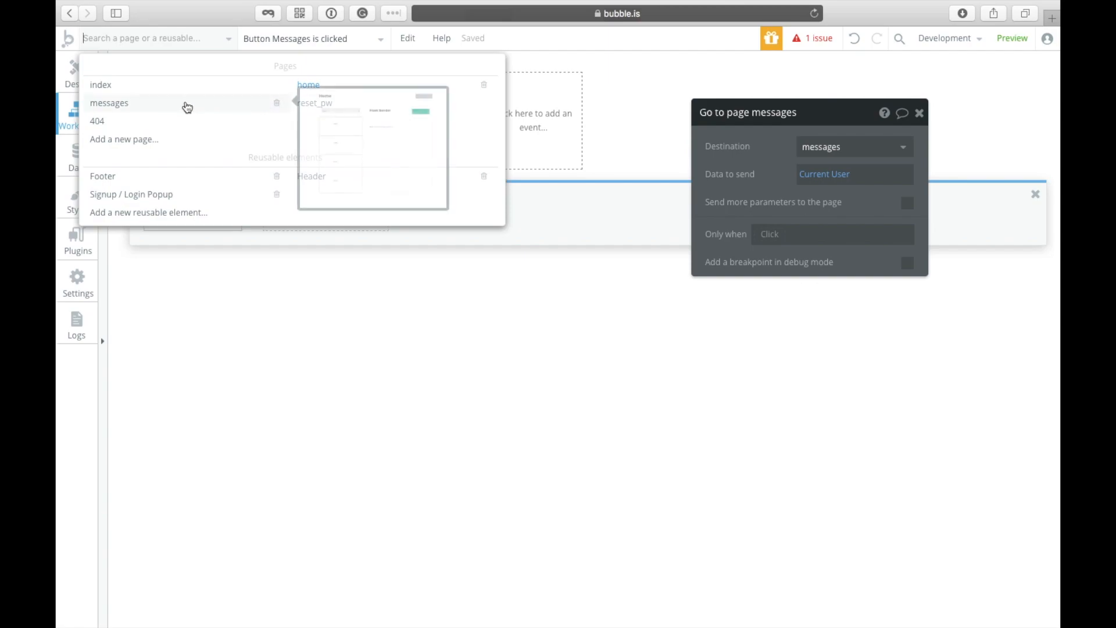
click(72, 82)
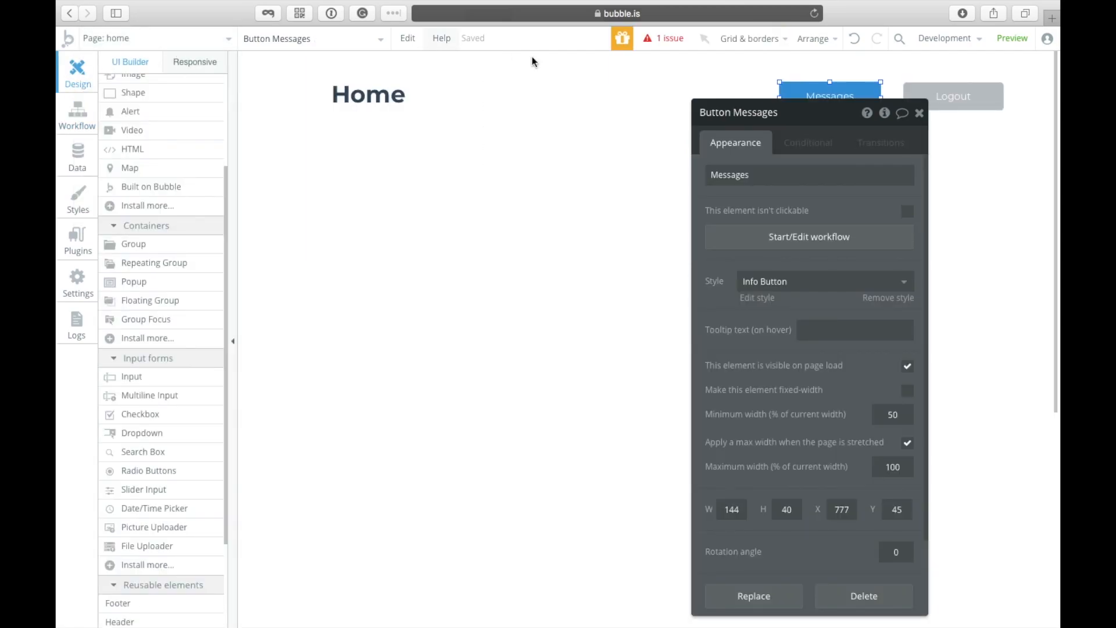
click(968, 99)
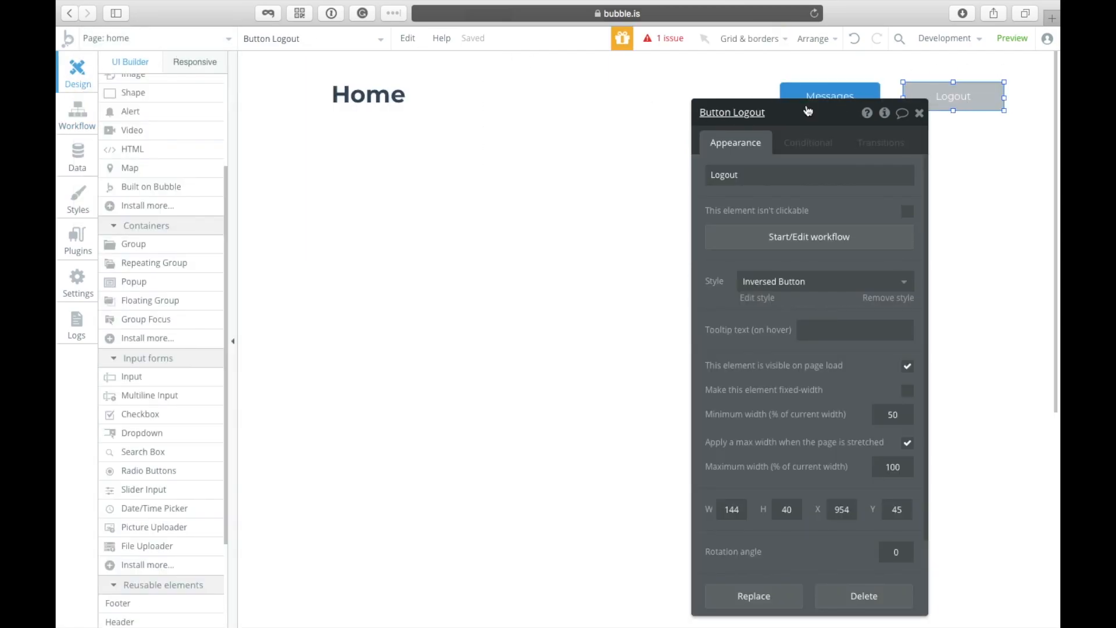
drag(808, 110, 677, 50)
click(207, 41)
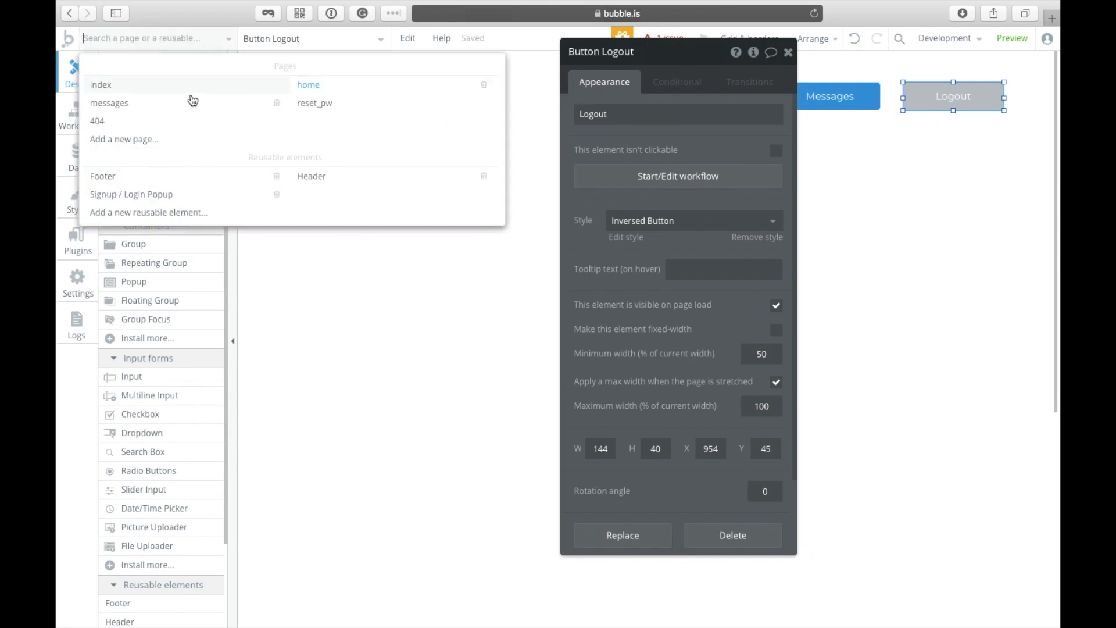
click(177, 103)
Step: Change the messages page title to Home
click(313, 175)
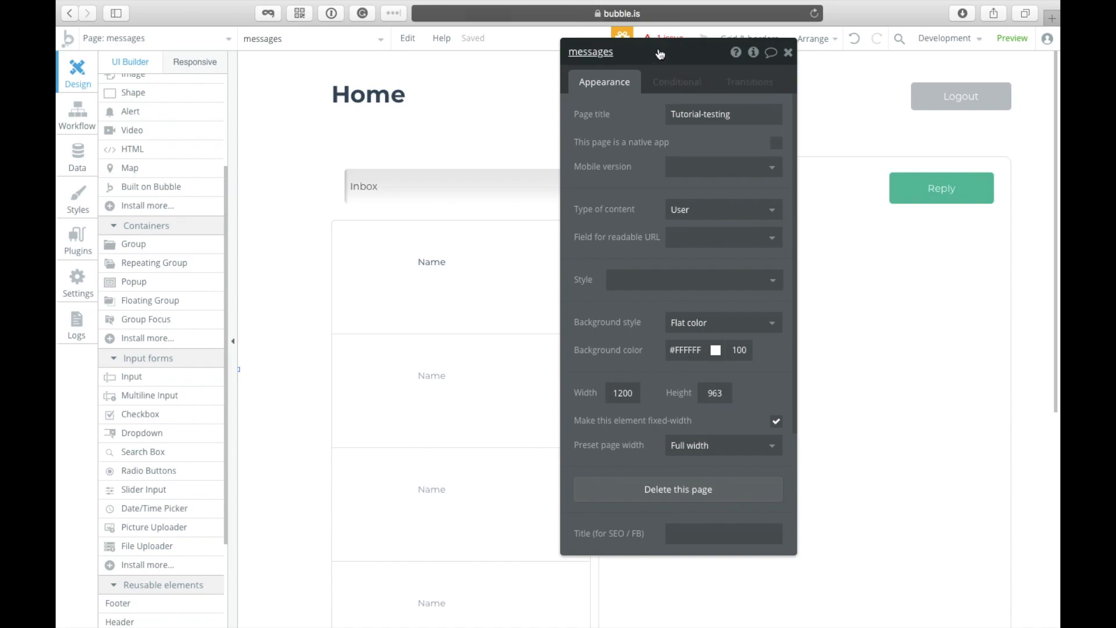
drag(660, 50, 150, 118)
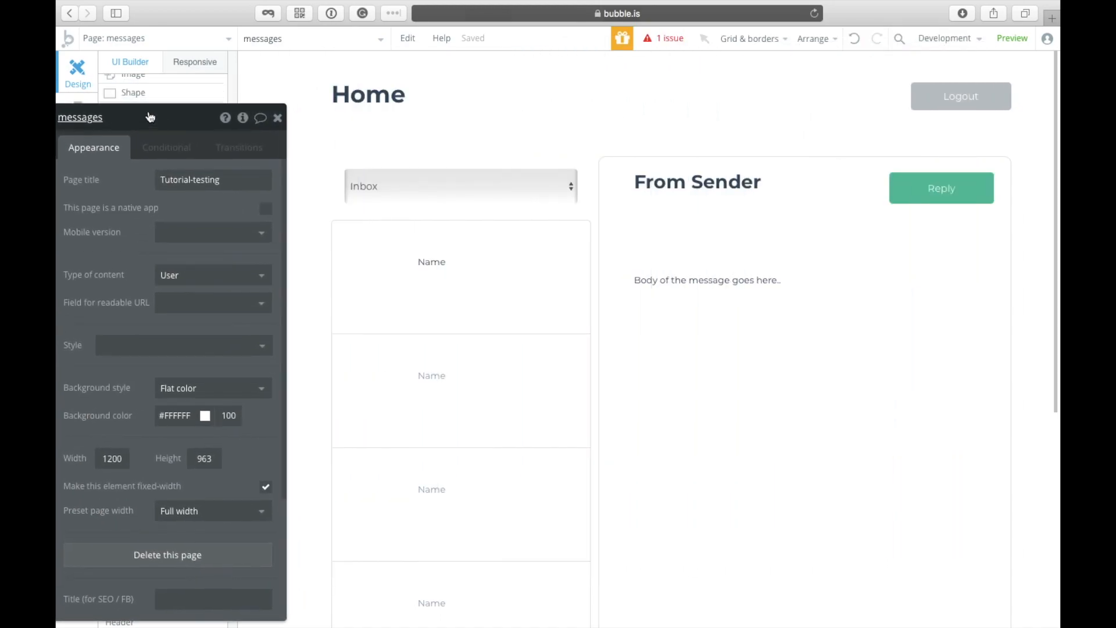
click(210, 175)
text(Home)
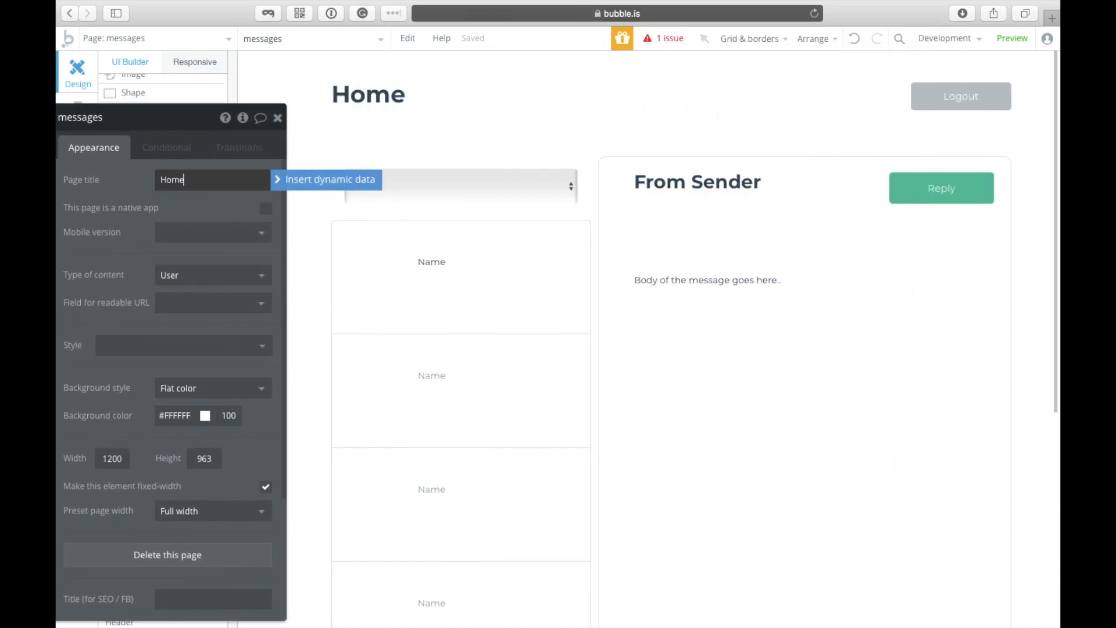
click(279, 119)
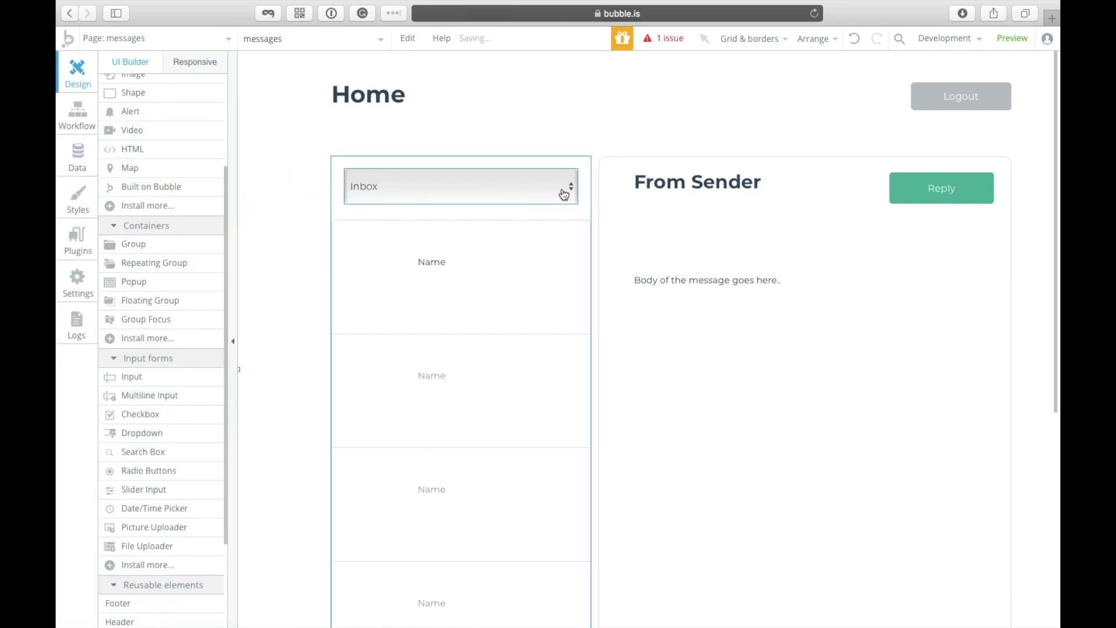
Step: Narrow the Home heading slightly from its left edge
click(401, 95)
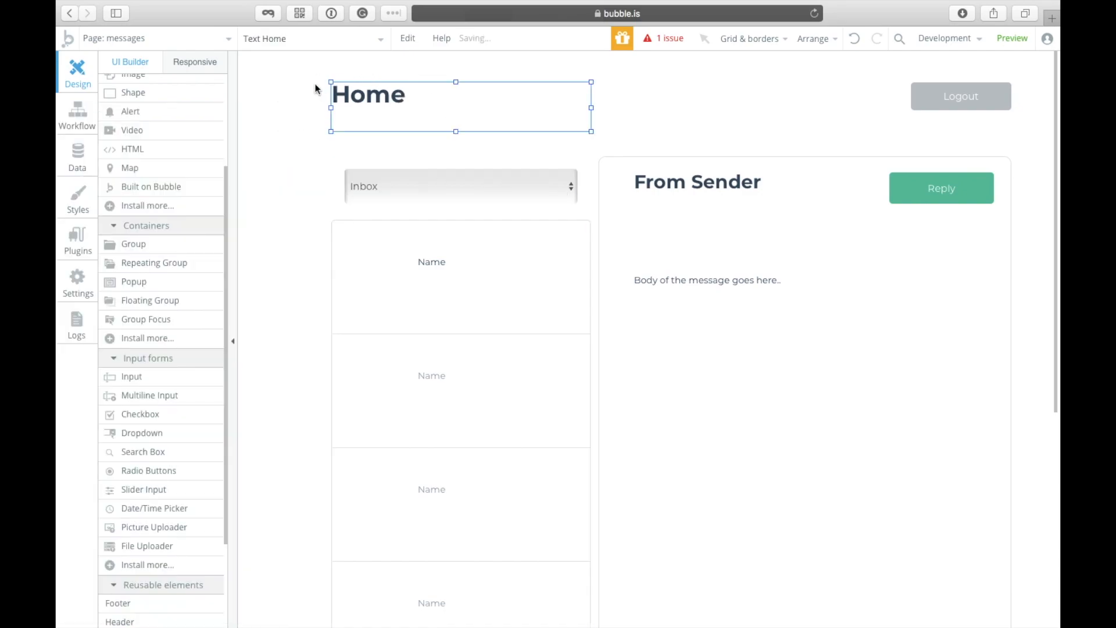
drag(331, 109, 346, 116)
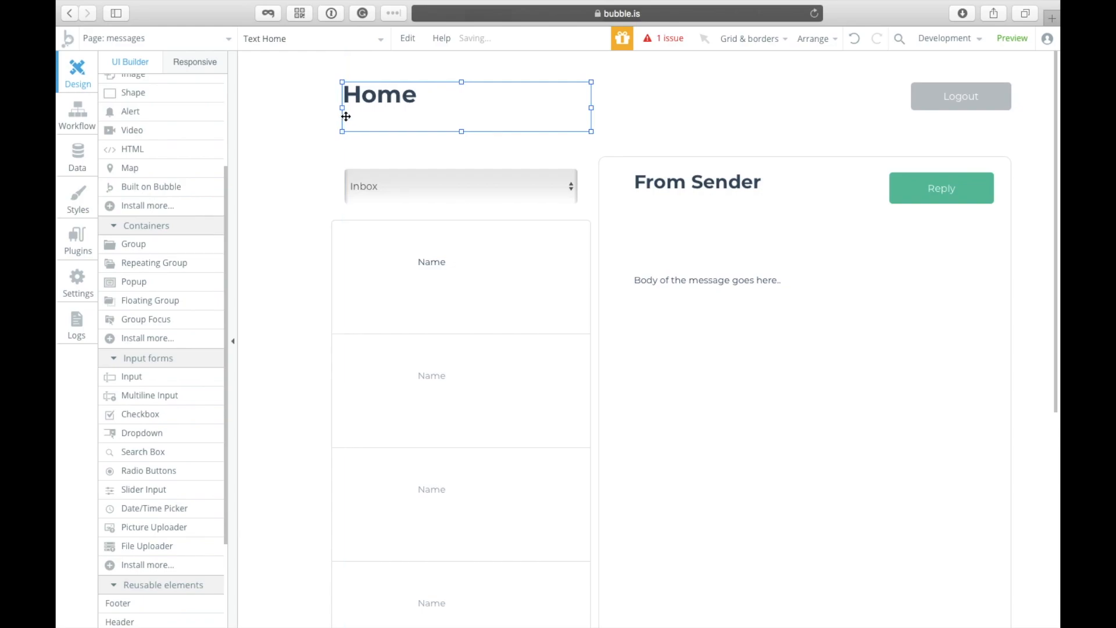
click(741, 83)
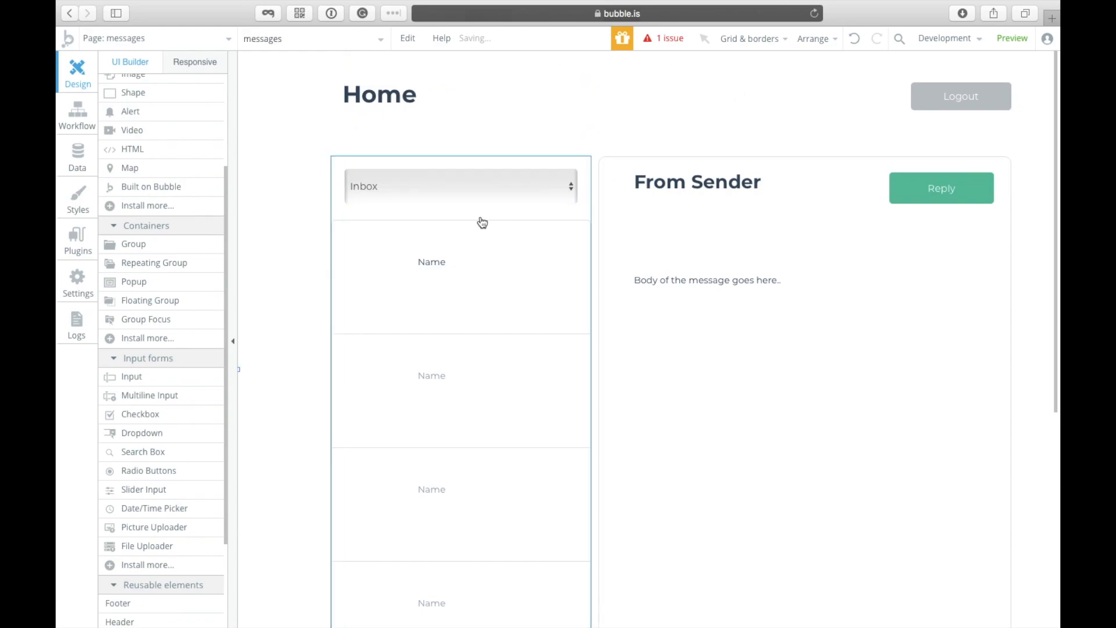
Step: Inspect the inbox list group, message panel, Name text and Message repeating group
click(590, 194)
click(599, 195)
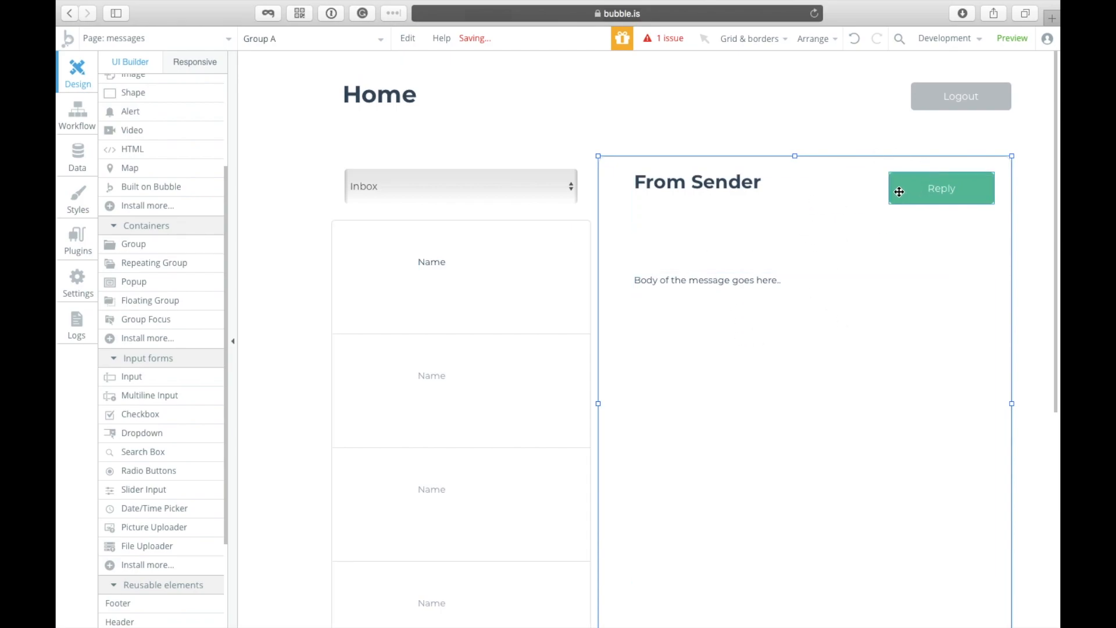
click(893, 131)
click(522, 268)
click(546, 351)
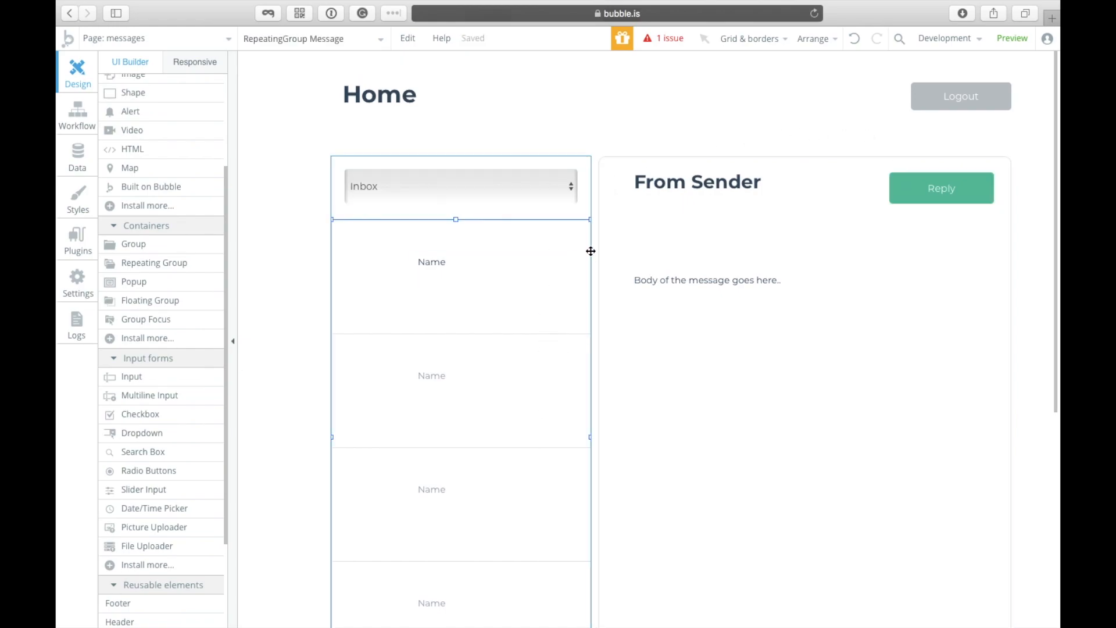
scroll(517, 371, down, 5)
scroll(519, 371, up, 5)
Step: Review the Inbox dropdown's Inbox and Outbox choices and the From Sender panel
double_click(474, 195)
drag(198, 134, 875, 135)
click(839, 278)
key(ctrl+a)
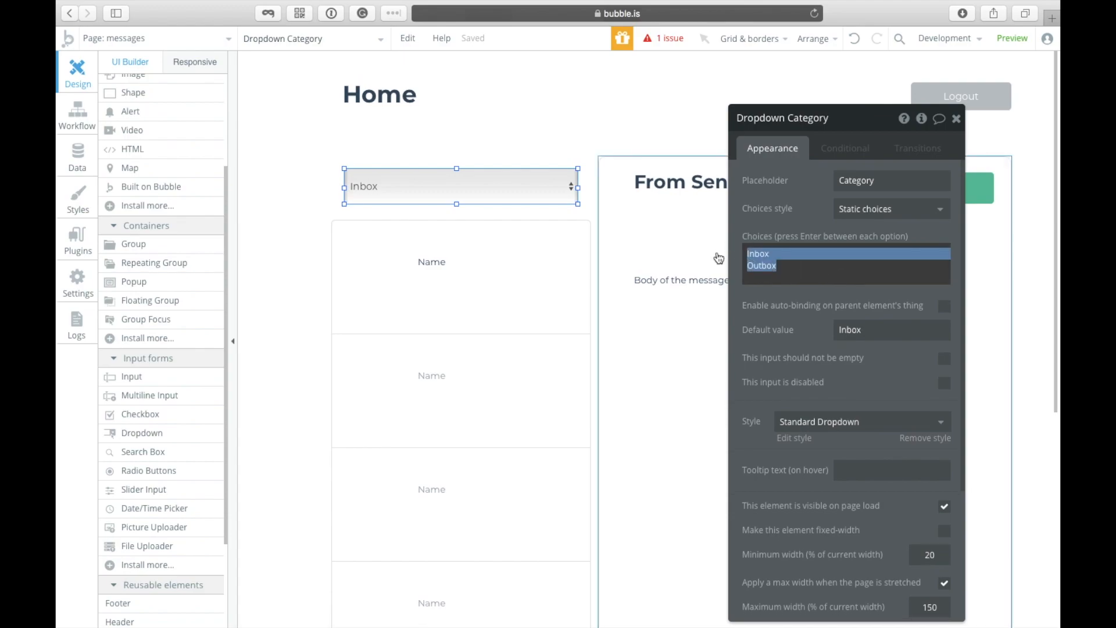
click(778, 268)
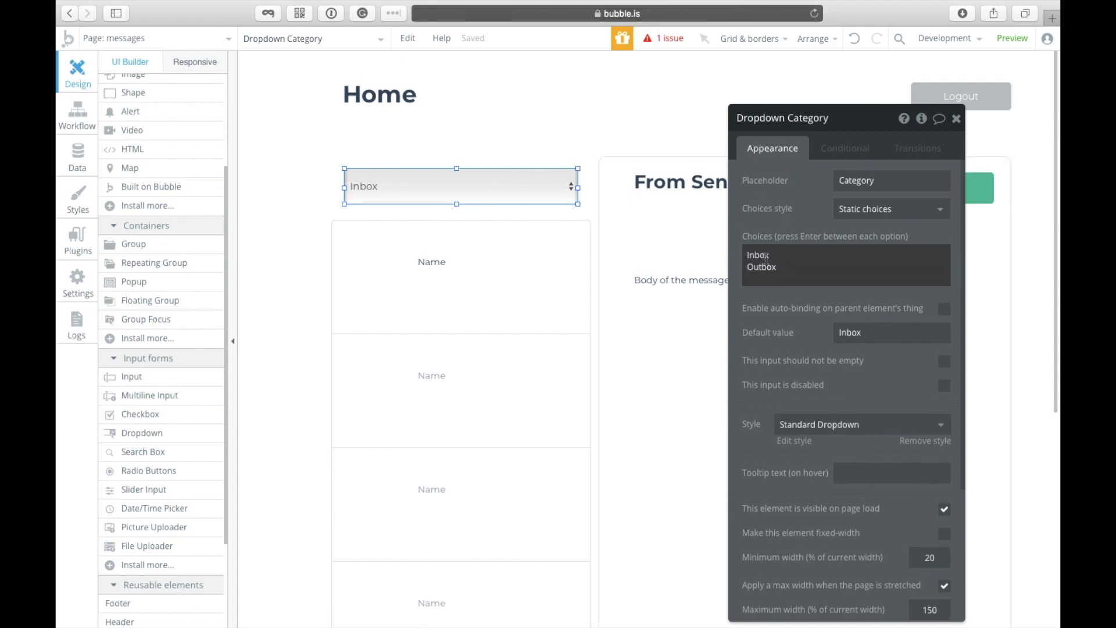
click(581, 272)
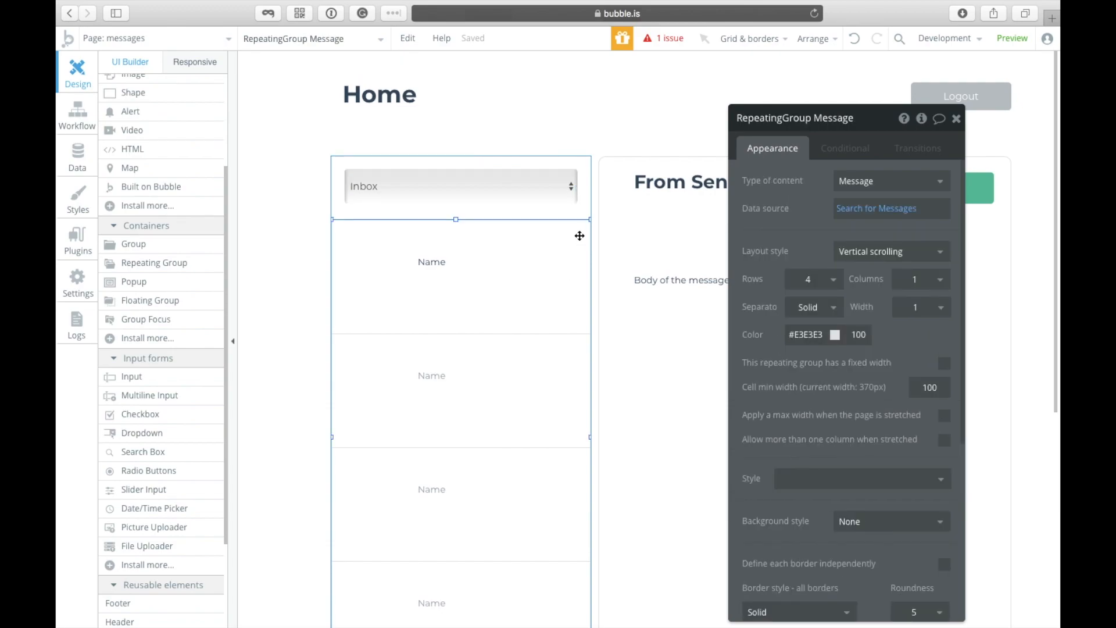
click(562, 197)
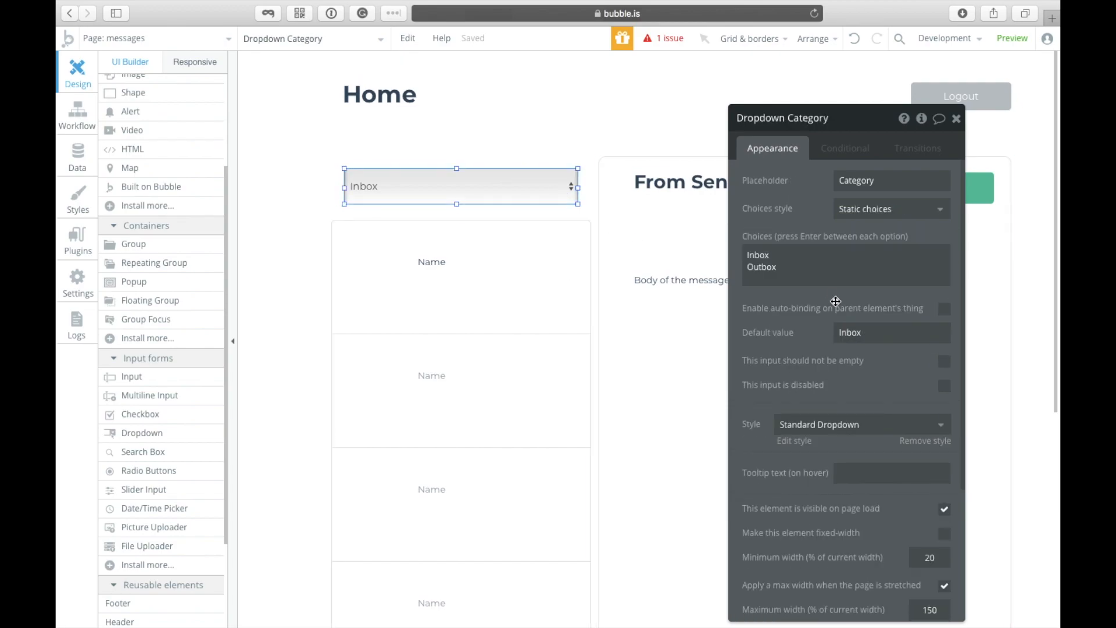
click(957, 119)
click(959, 150)
click(624, 185)
click(674, 190)
click(713, 123)
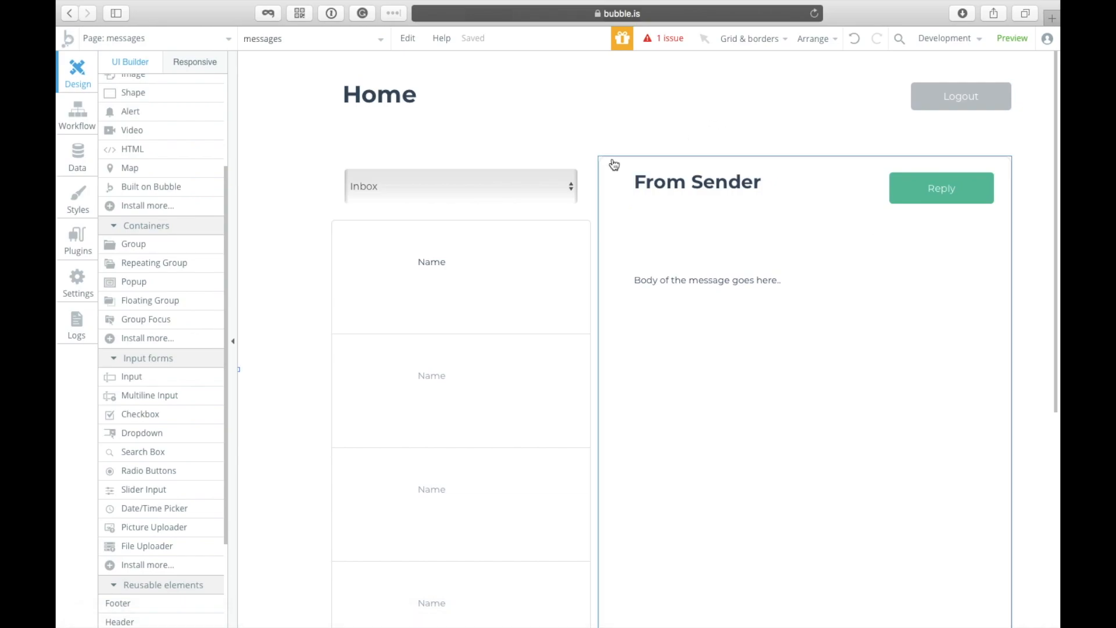
Step: Show Popup A and inspect its message box and To Sender heading
click(664, 296)
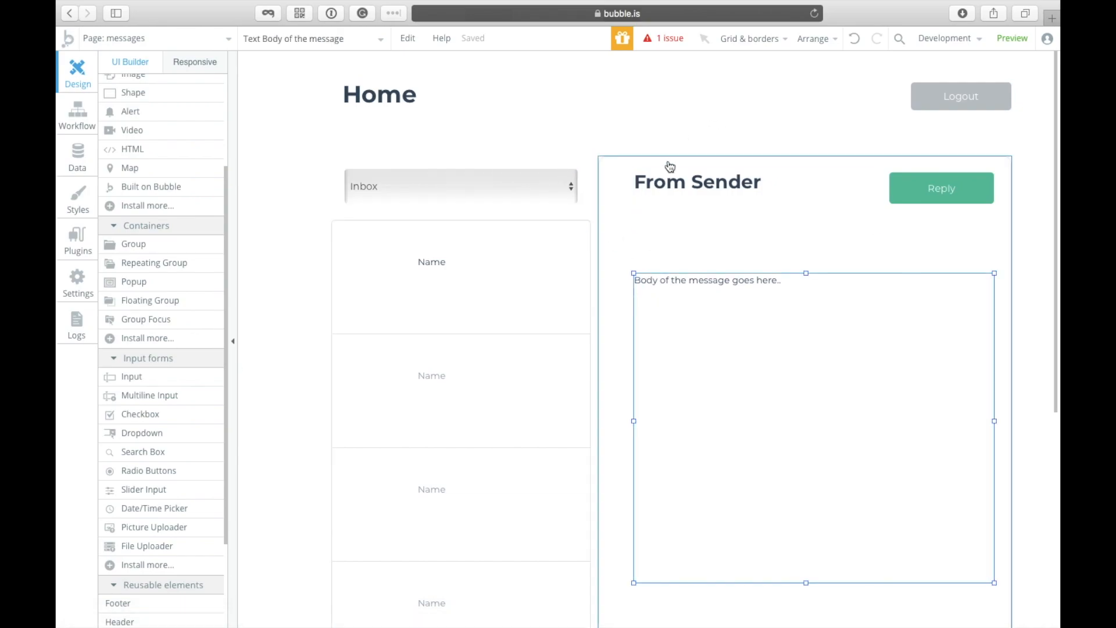
click(686, 183)
click(971, 190)
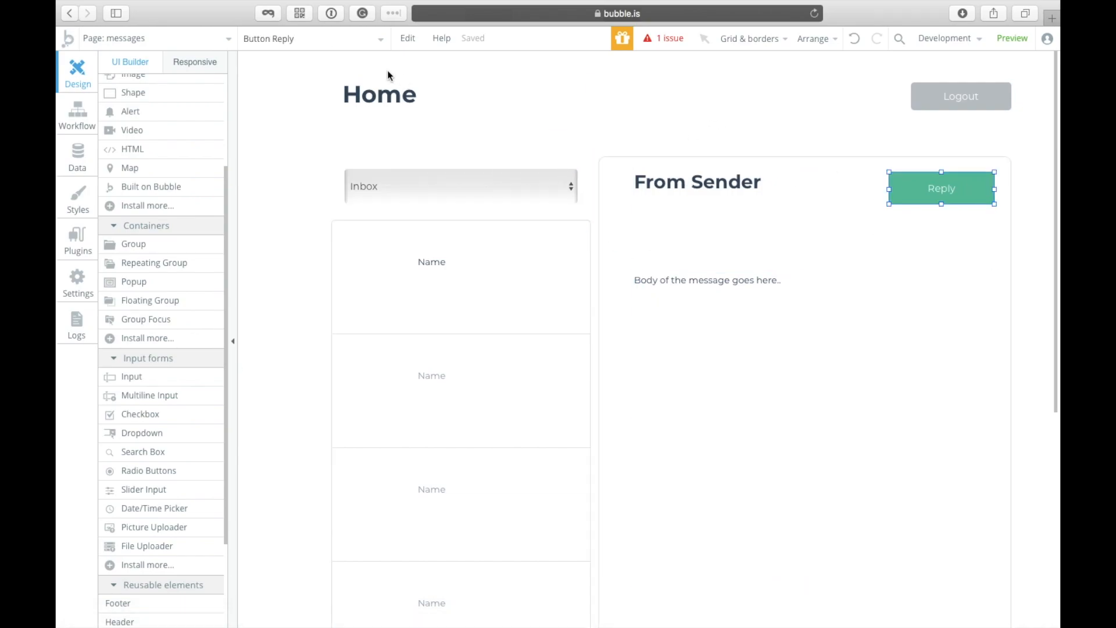
click(318, 45)
click(310, 114)
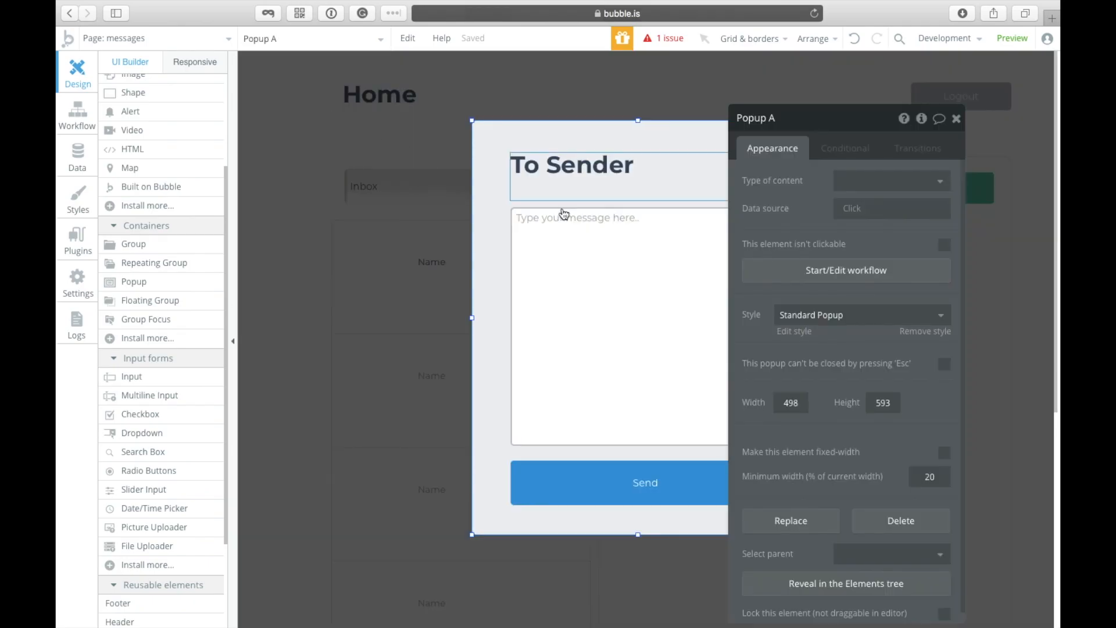
click(599, 250)
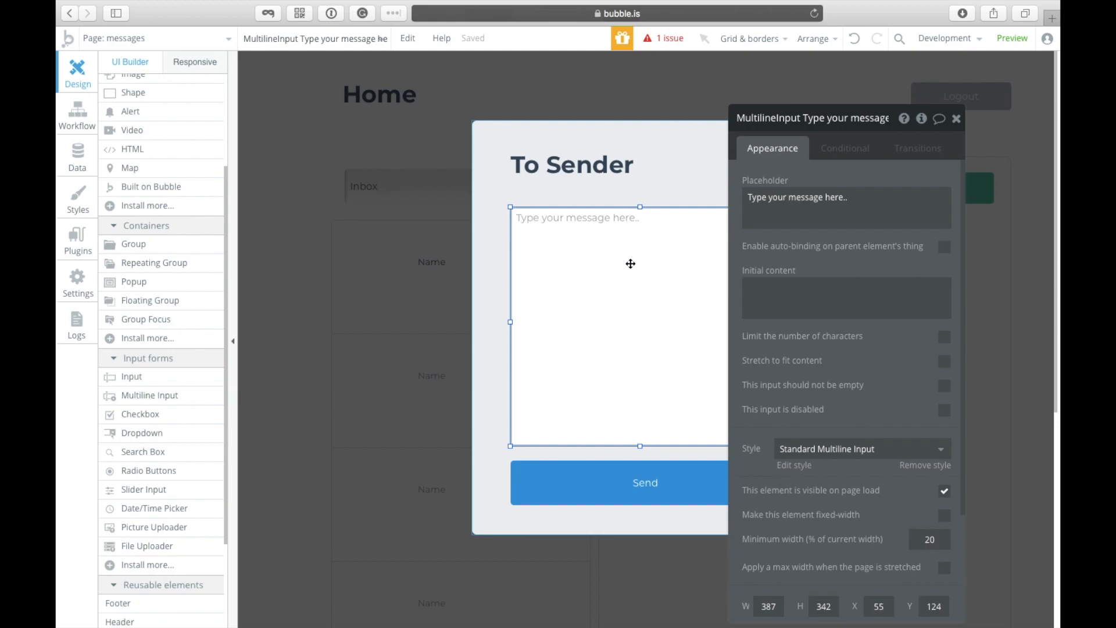
scroll(144, 389, down, 5)
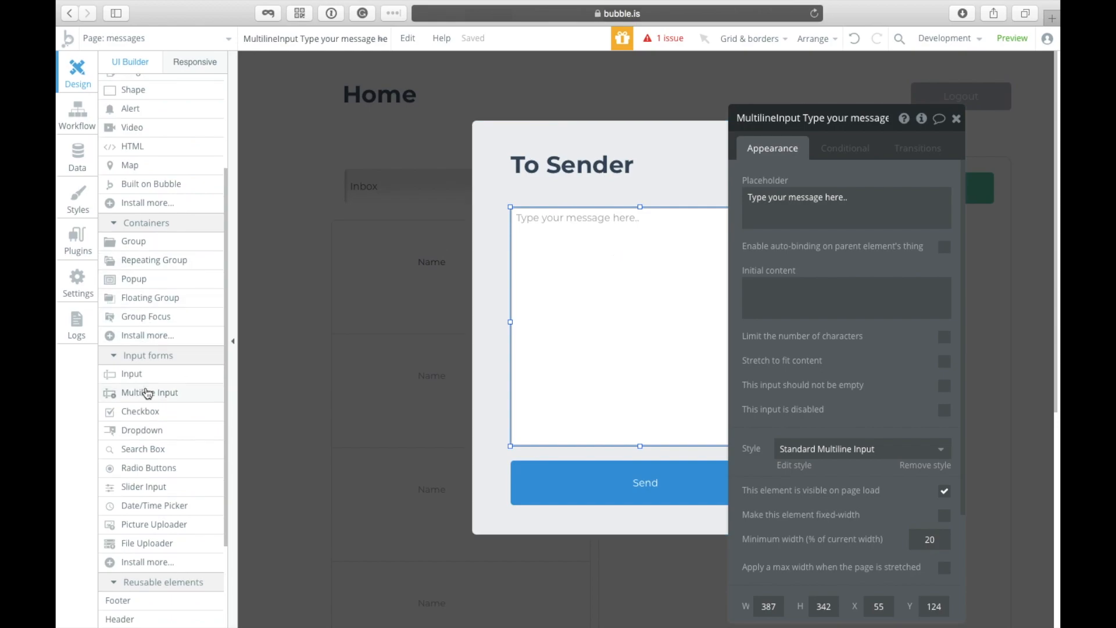
click(561, 189)
click(792, 187)
click(791, 187)
click(779, 180)
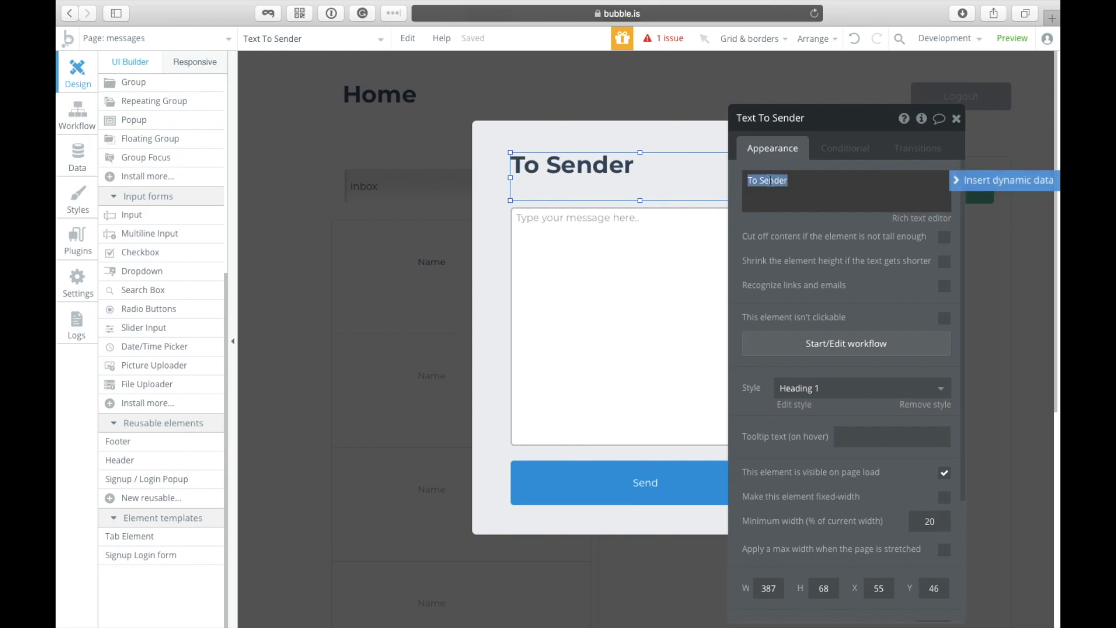
Step: Close the popup and bring up the User data type in the Data tab
click(357, 376)
click(437, 263)
click(91, 173)
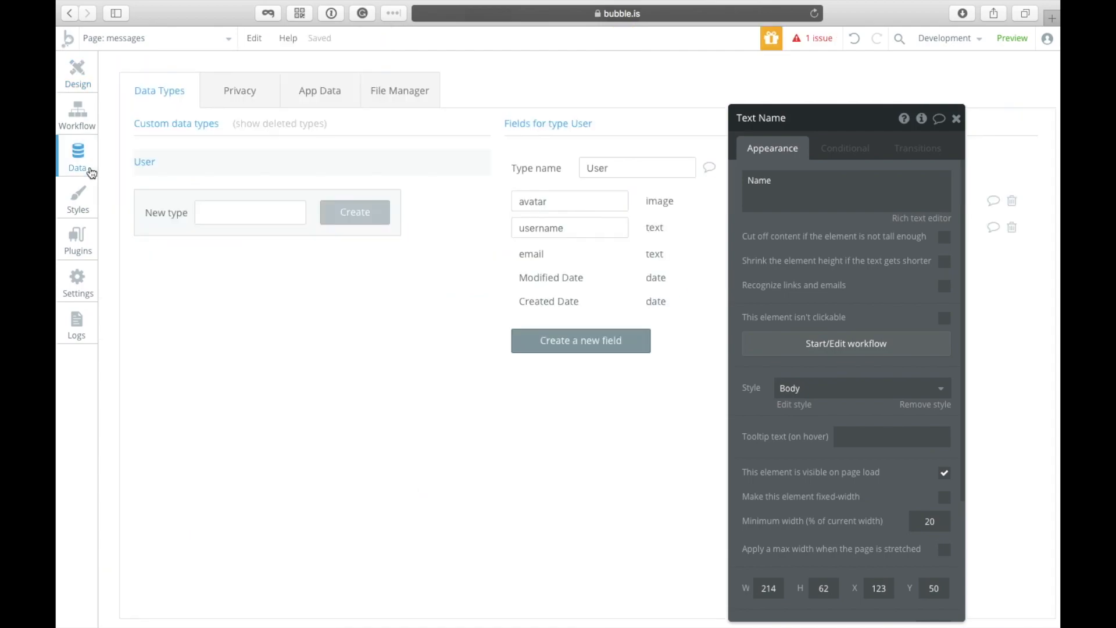
click(76, 69)
click(77, 114)
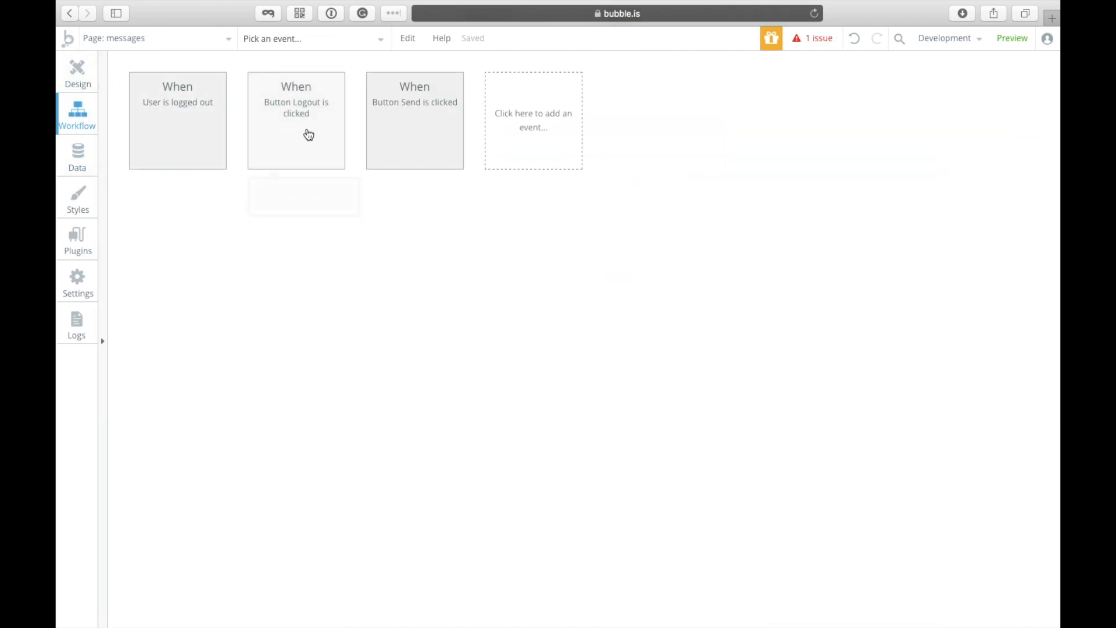
click(410, 120)
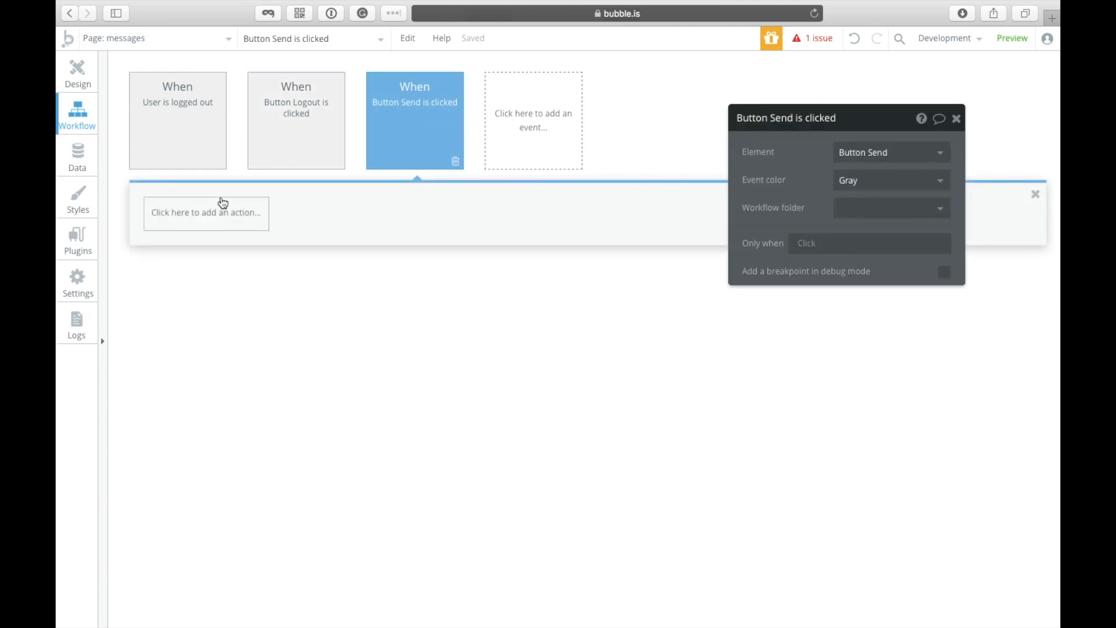
click(297, 127)
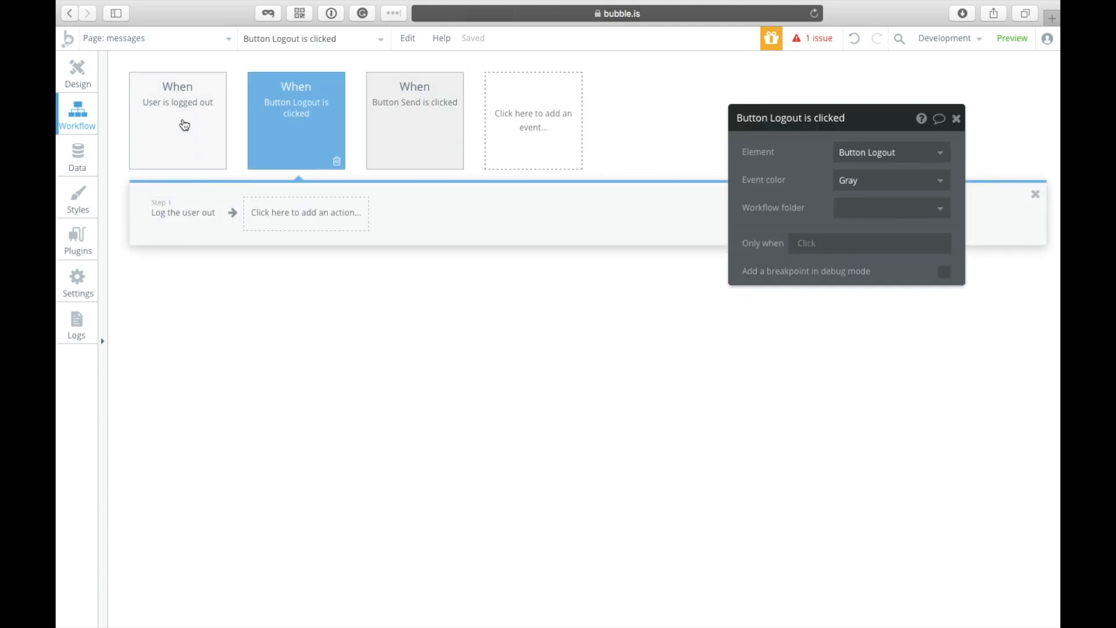
click(102, 70)
click(84, 71)
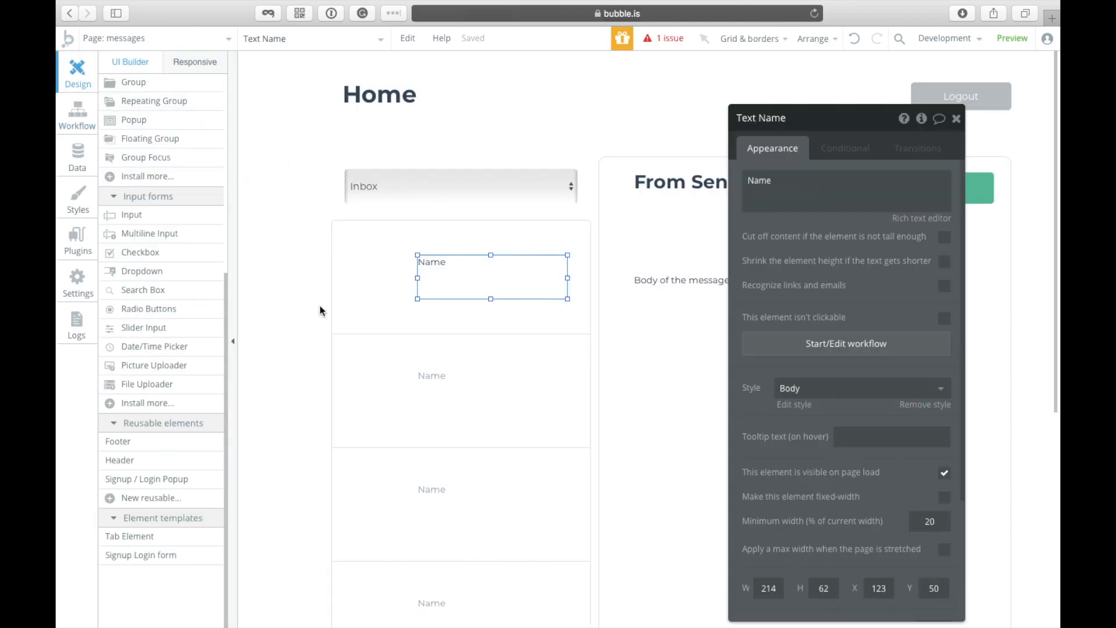
click(956, 119)
click(762, 156)
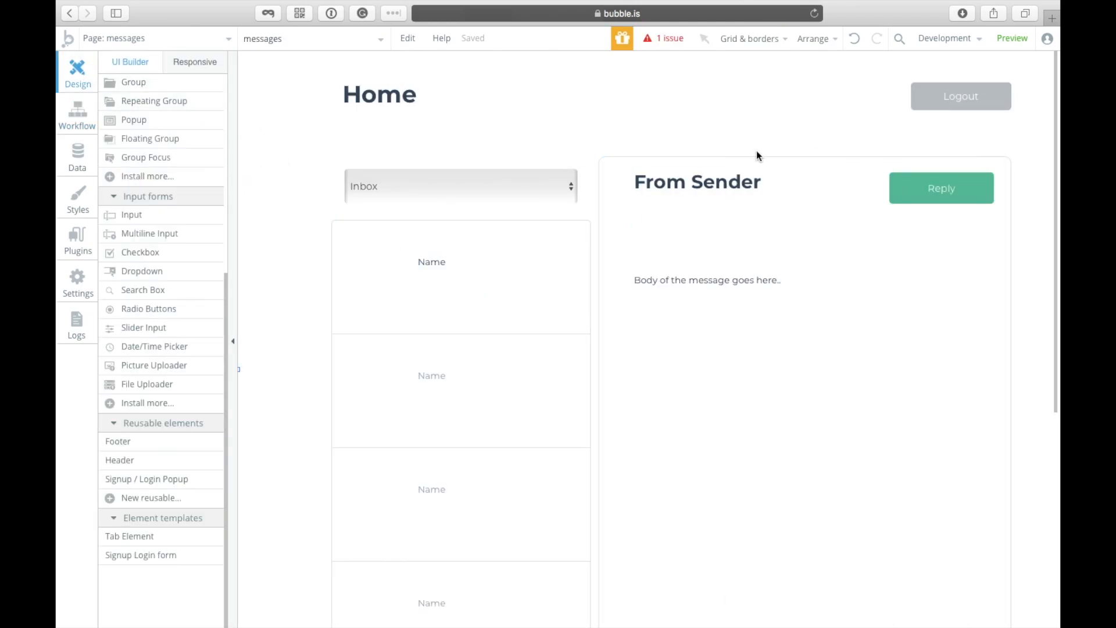
click(589, 210)
click(543, 200)
click(739, 258)
click(739, 127)
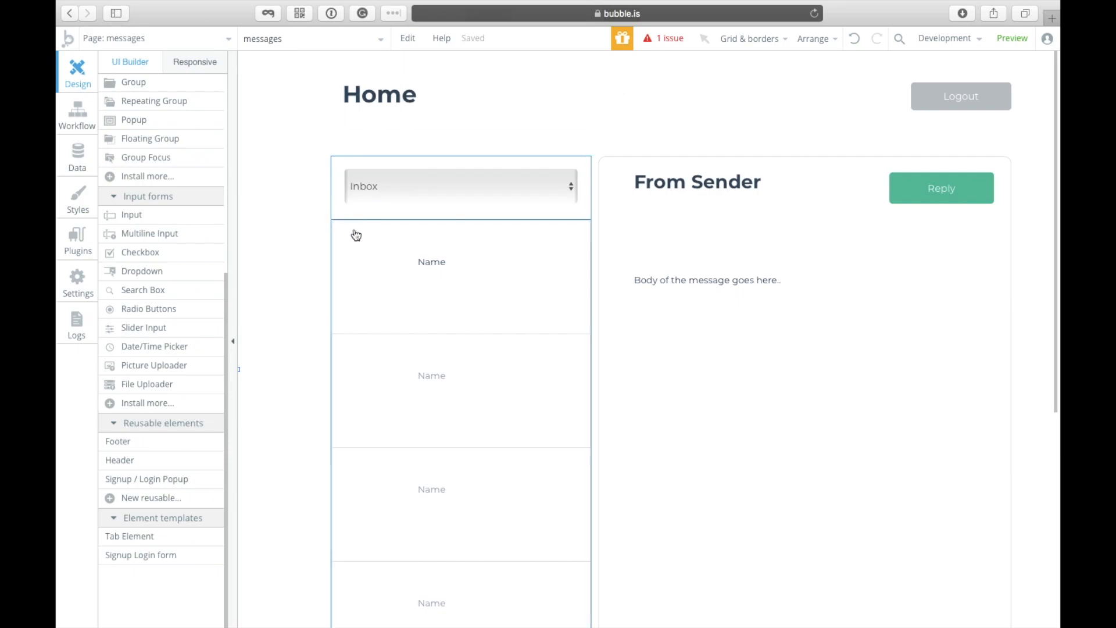
click(95, 169)
click(216, 216)
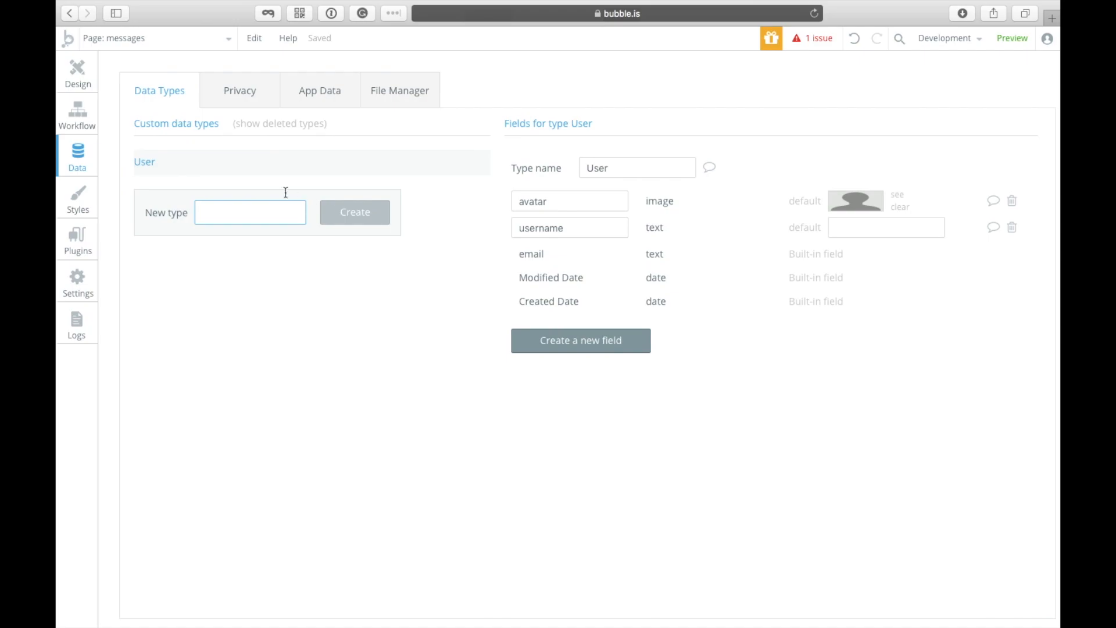
double_click(586, 226)
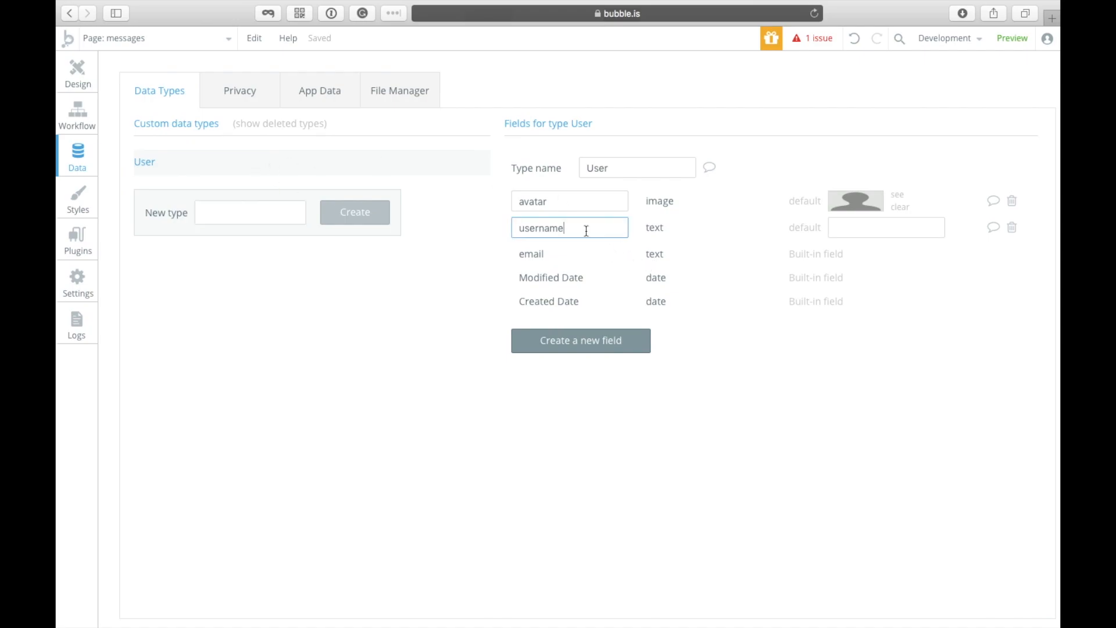
click(583, 199)
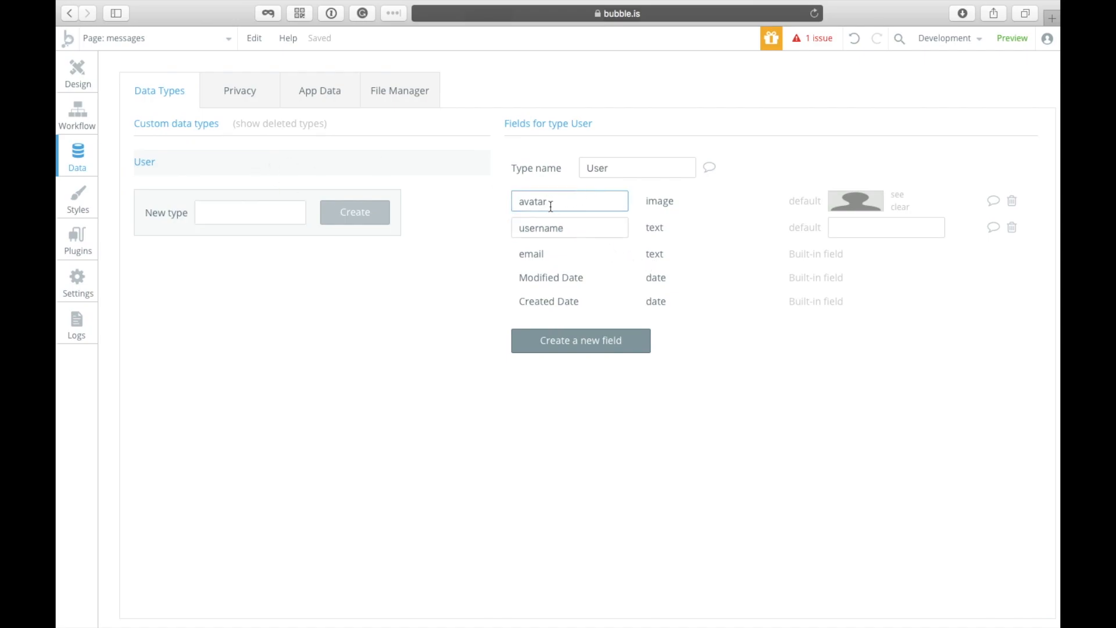
drag(519, 200, 545, 207)
double_click(573, 236)
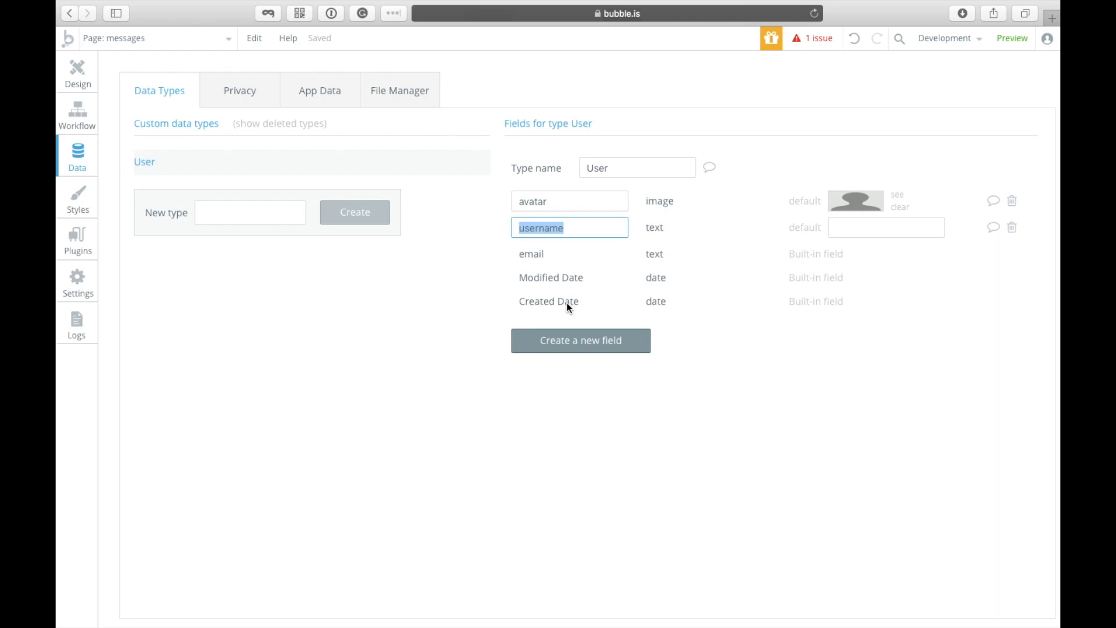
click(599, 221)
click(237, 208)
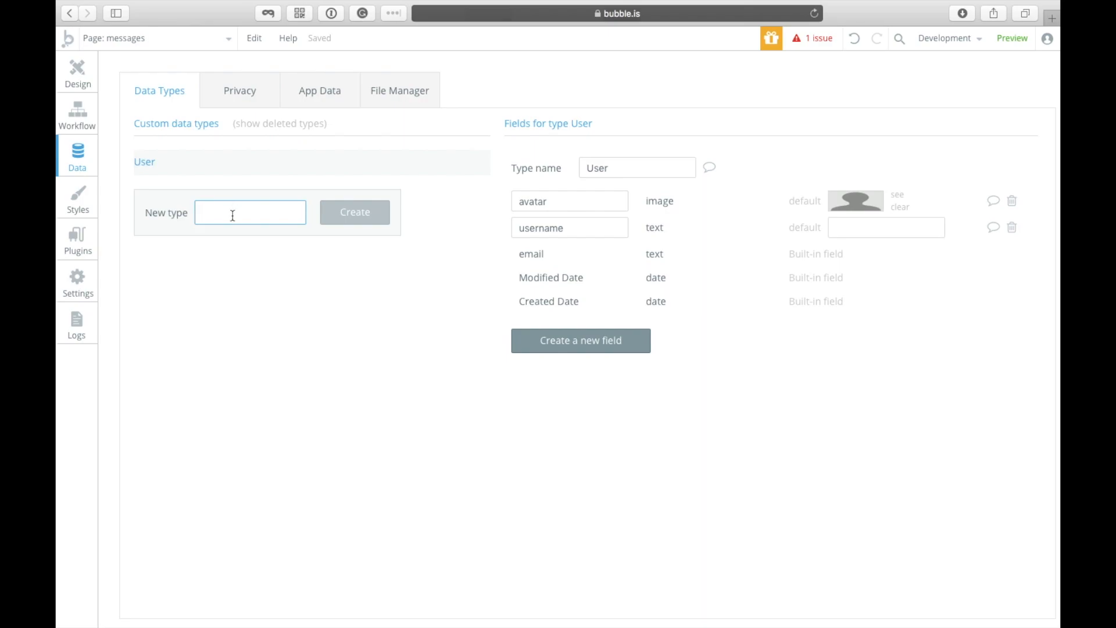
Step: Create the Message data type with a Body field of type text
text(Message)
key(Return)
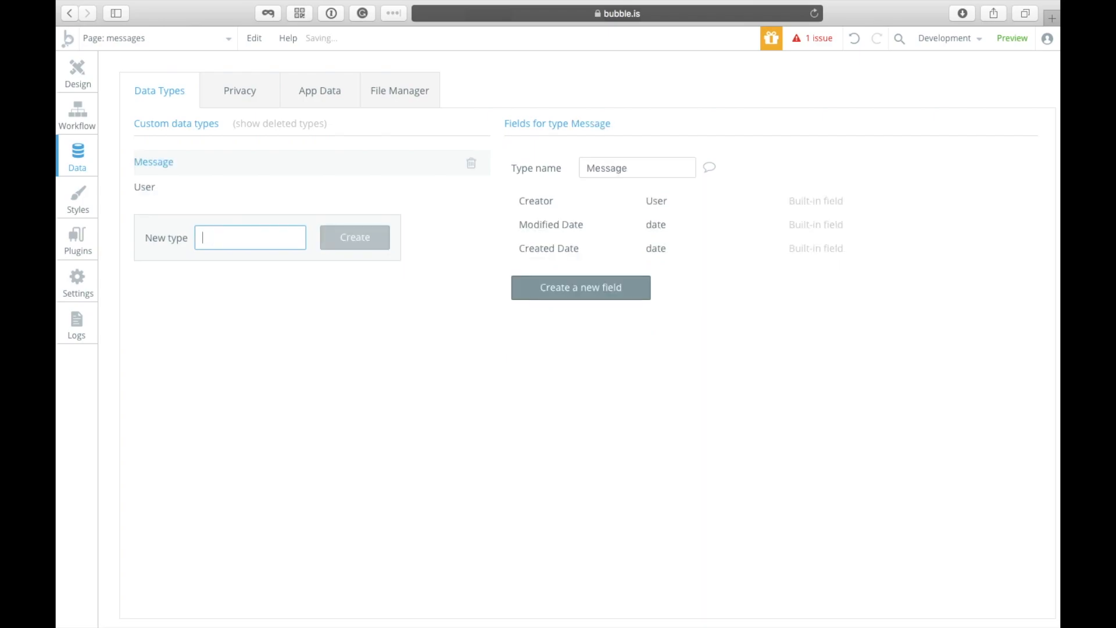
click(570, 286)
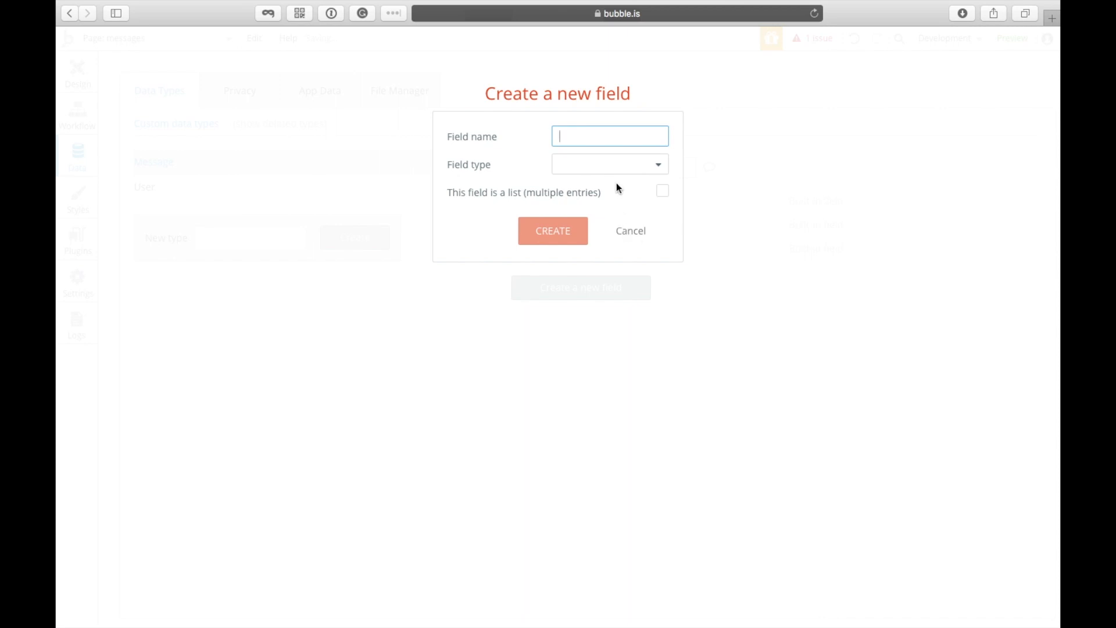
text(Body)
click(620, 166)
click(598, 187)
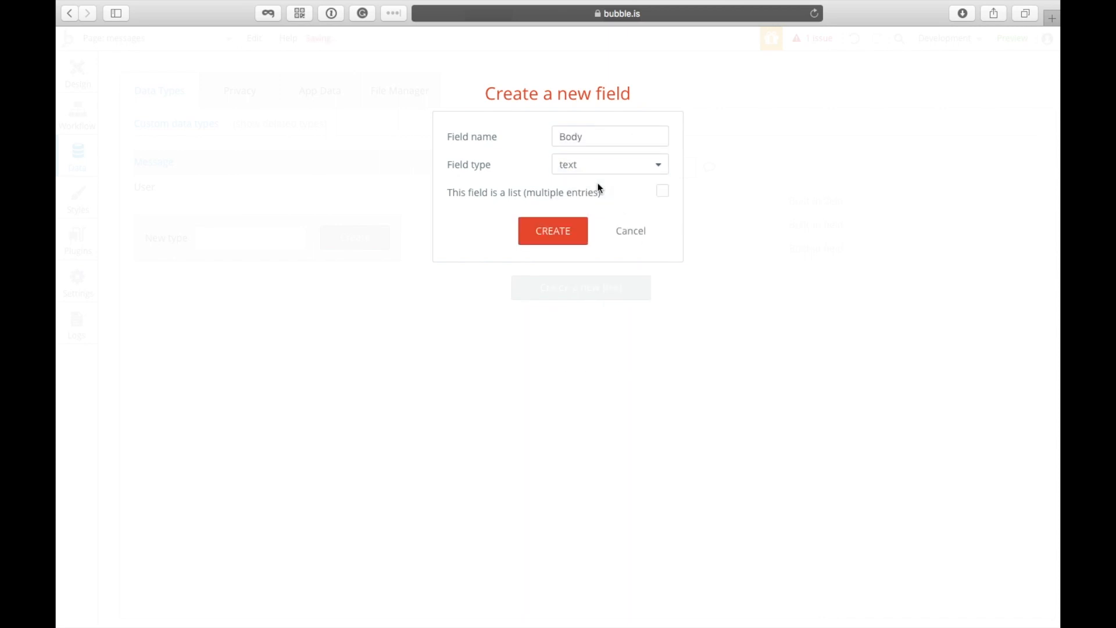
click(571, 229)
Step: Add a Destination field of type text to Message
click(569, 314)
text(De)
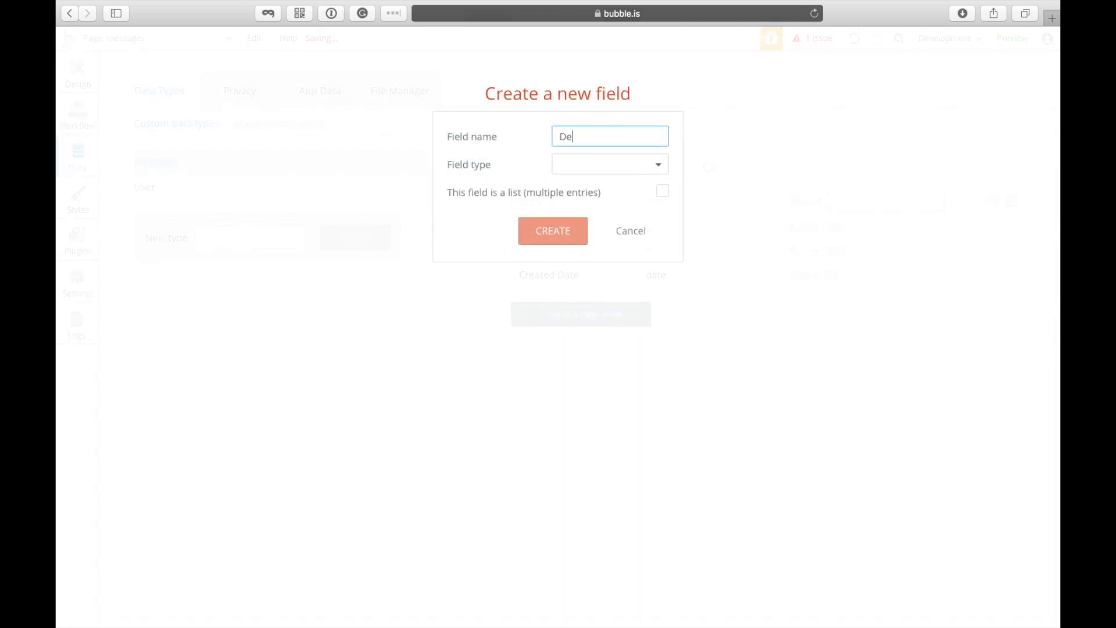
text(stination)
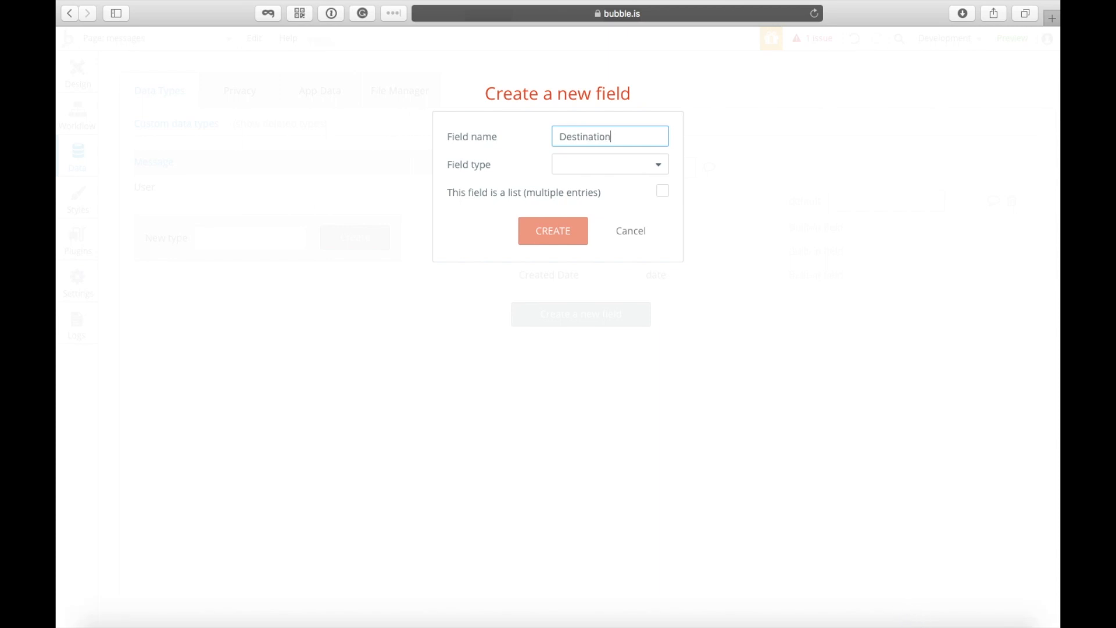
key(super+a)
click(610, 172)
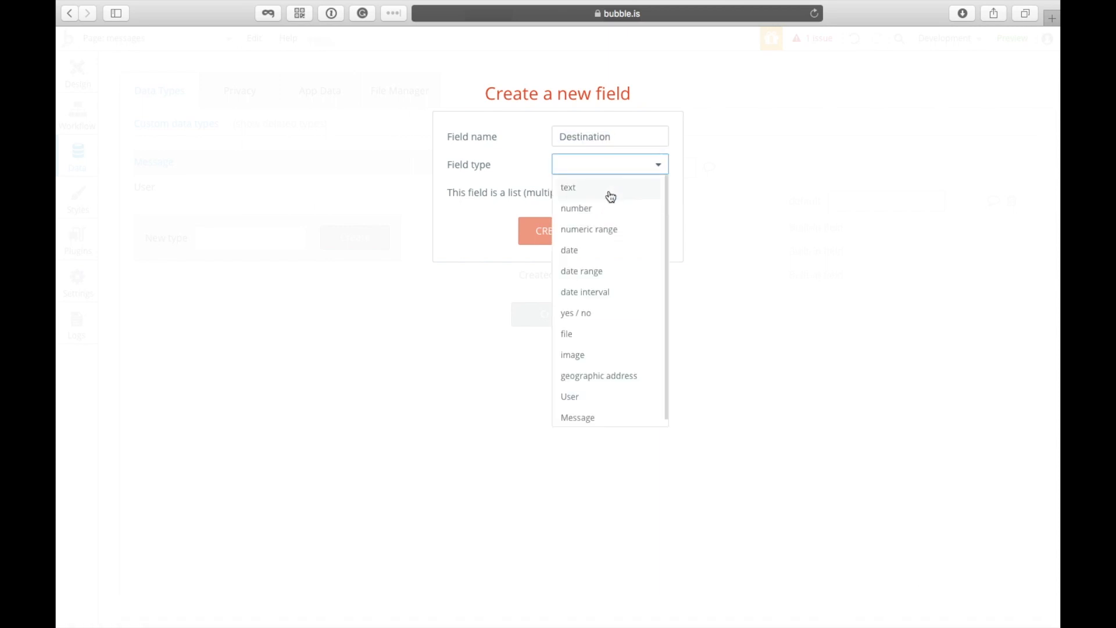
click(611, 187)
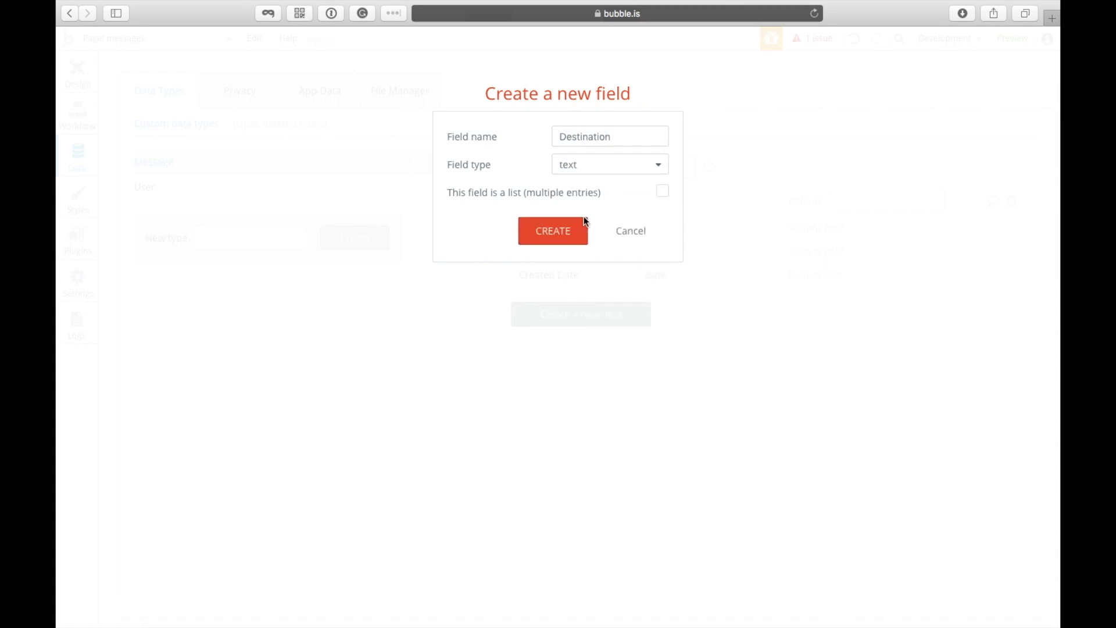
click(553, 231)
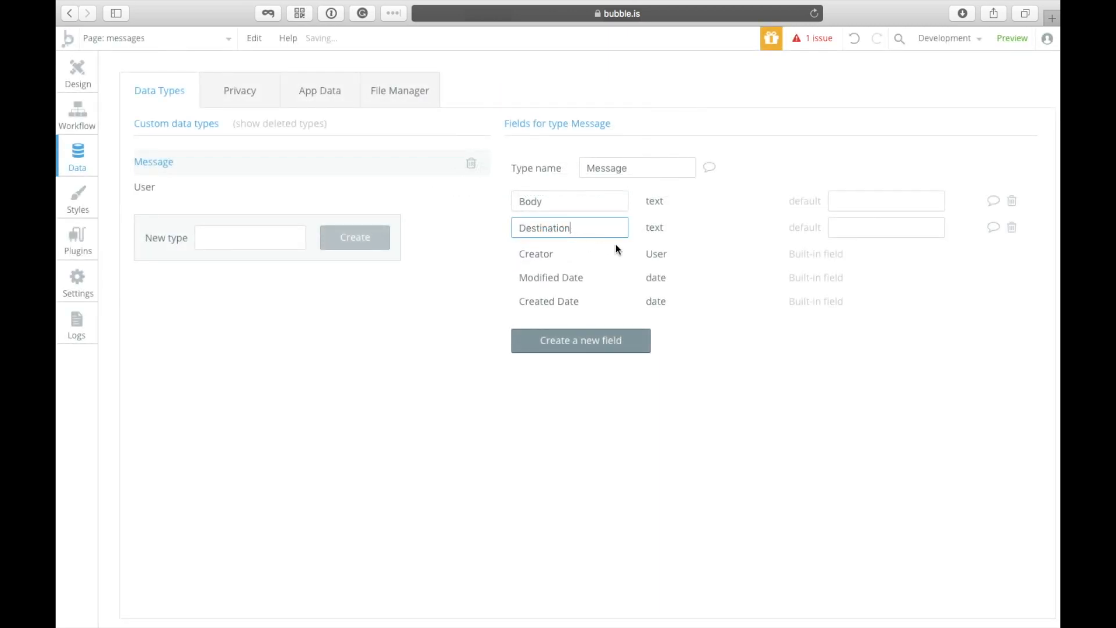
click(837, 228)
Step: Start a From field, abandon it, and review the existing Body and Destination fields
click(633, 341)
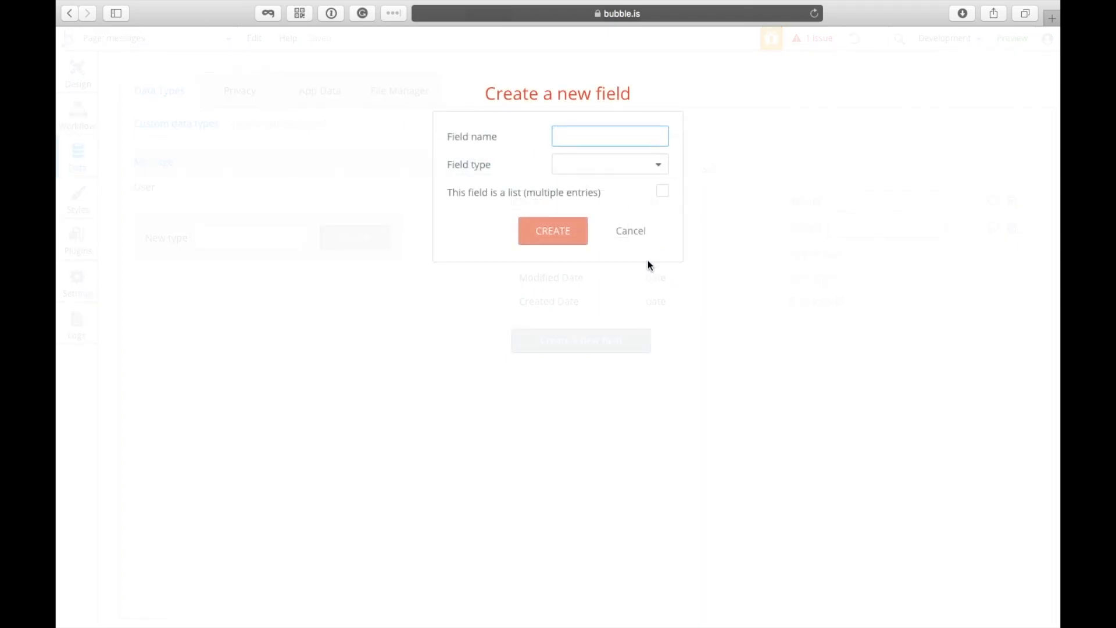
text(From)
key(super+a)
click(631, 231)
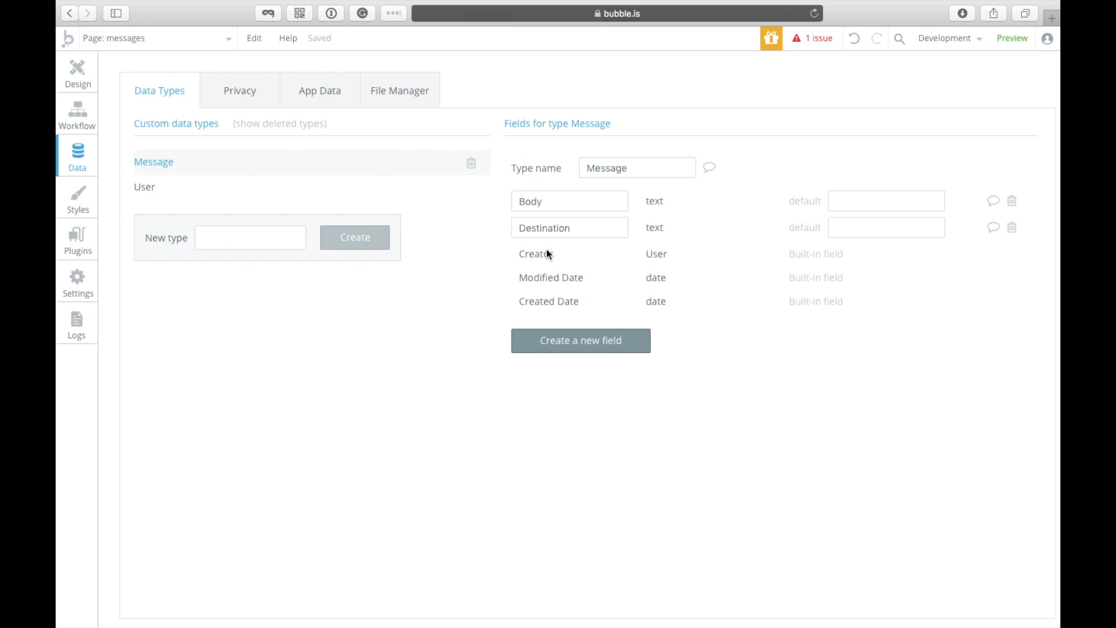
scroll(547, 249, up, 5)
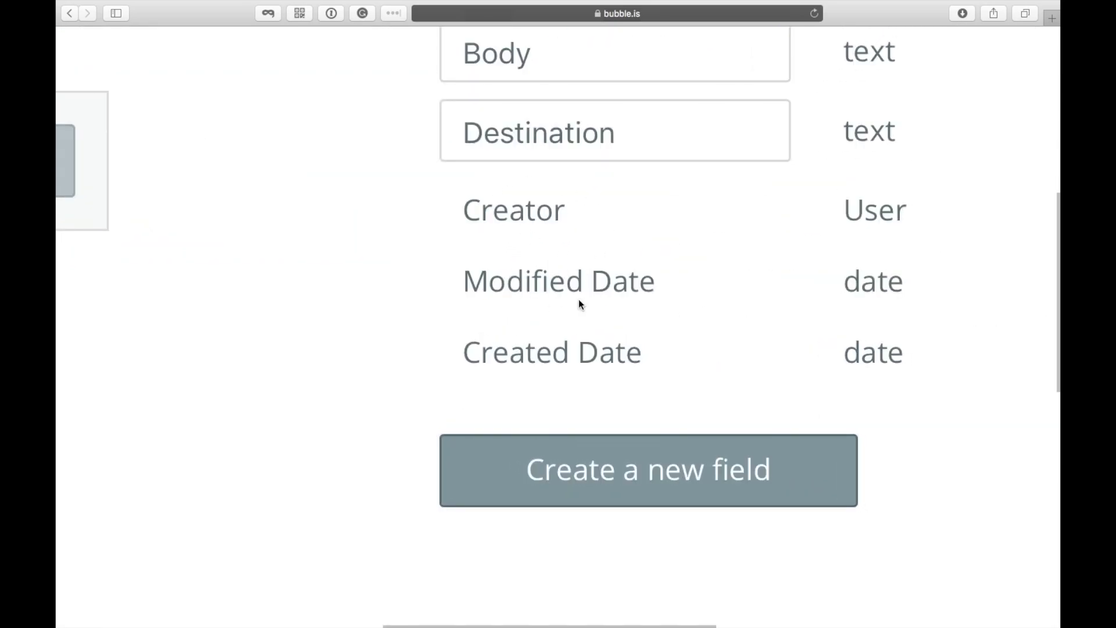
scroll(578, 304, down, 5)
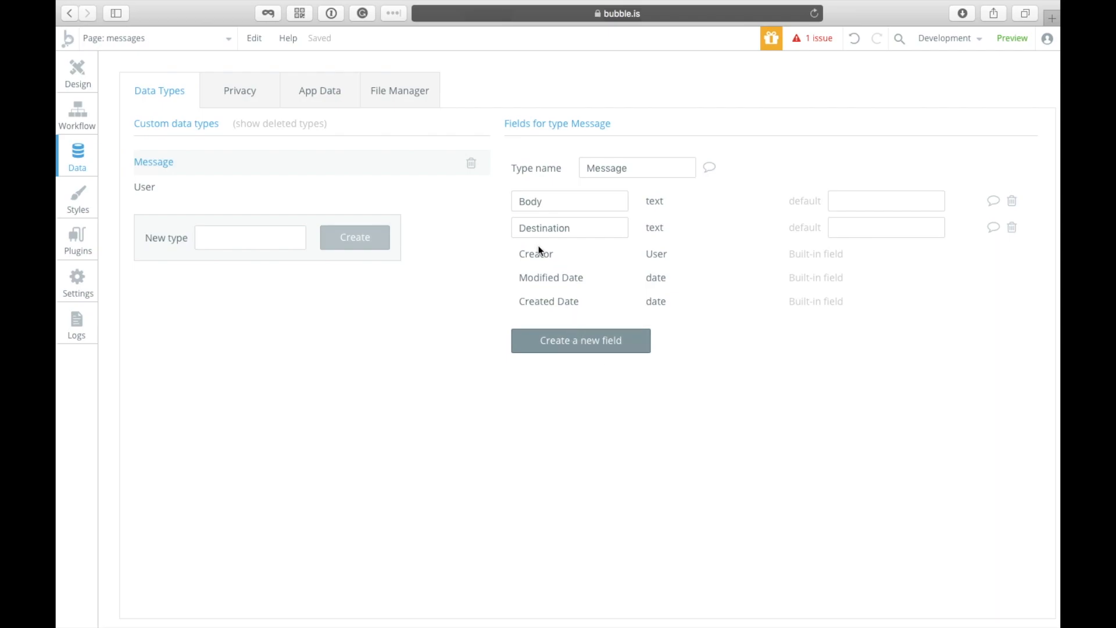
double_click(561, 227)
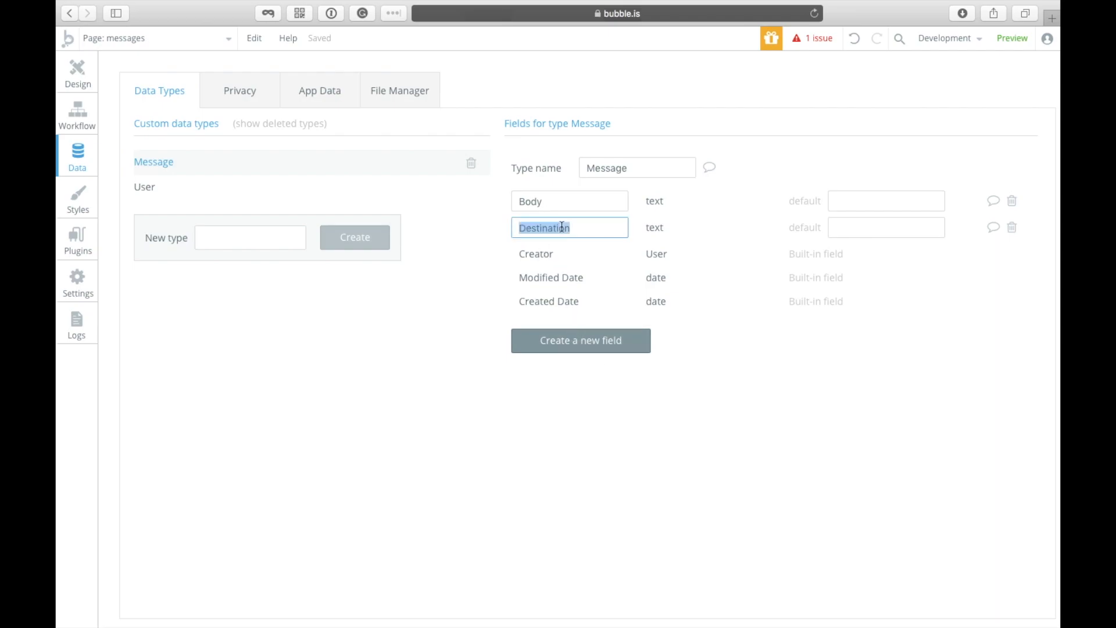
double_click(550, 202)
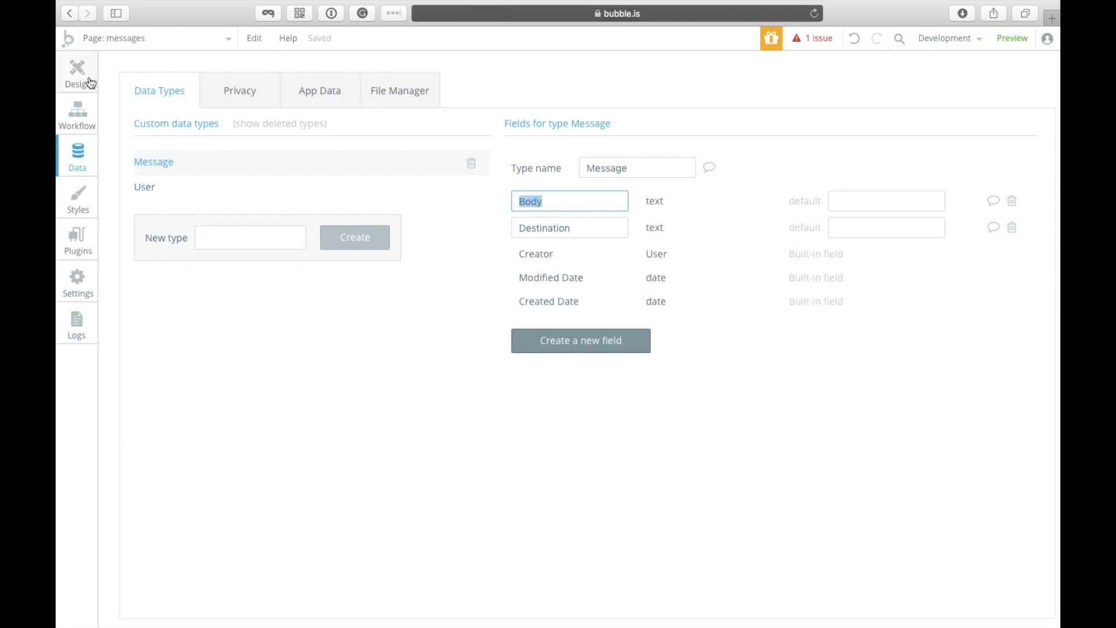
click(87, 70)
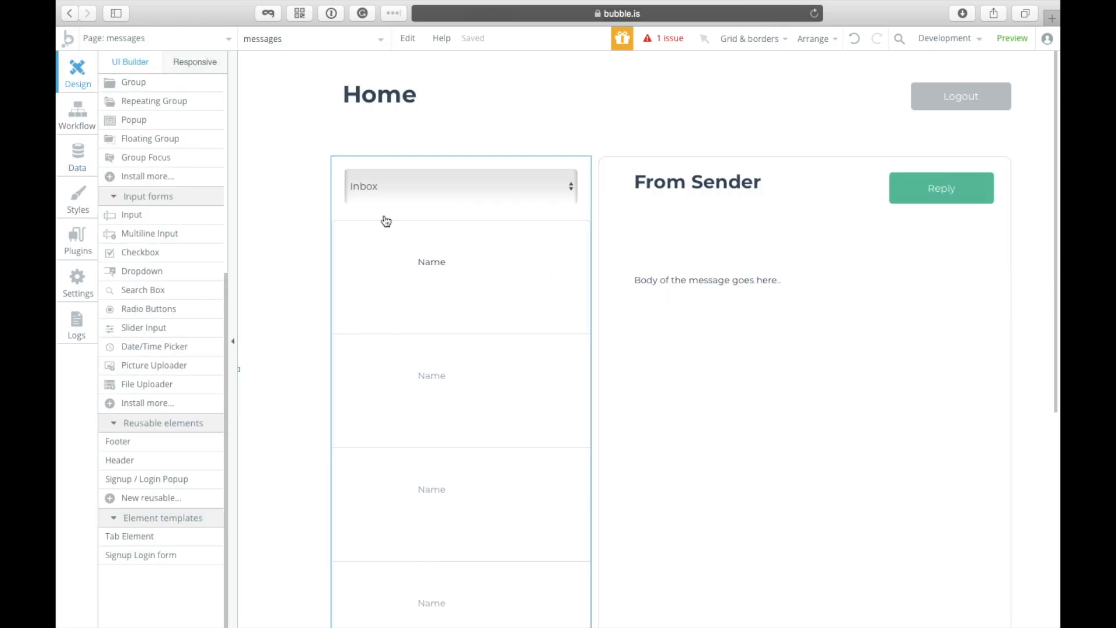
click(77, 156)
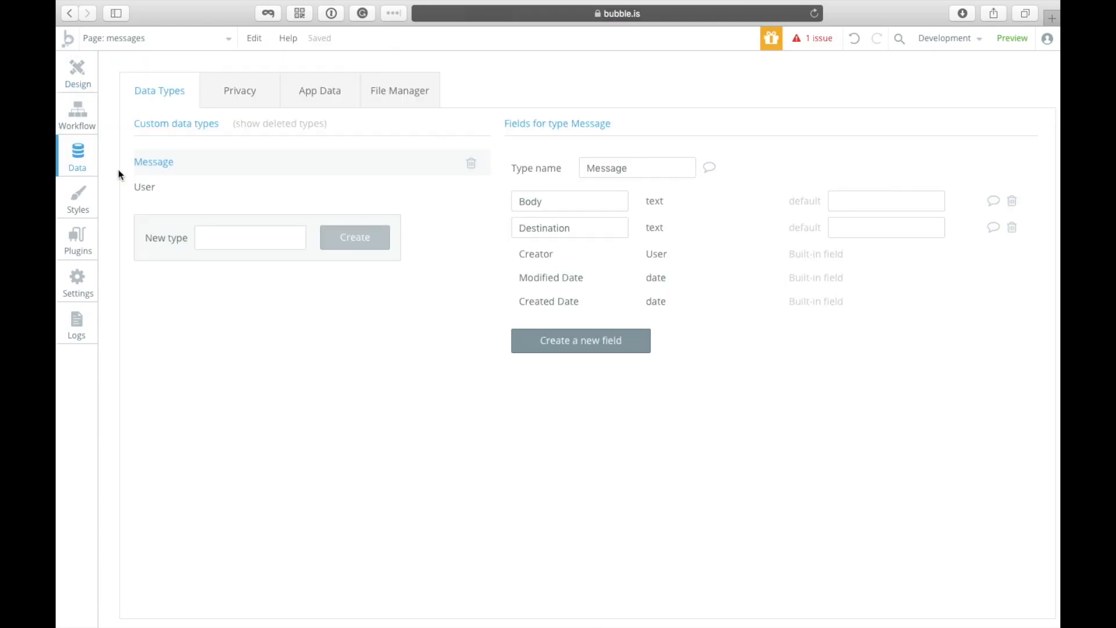
Step: Create a Subject field of type text in Message
click(617, 343)
text(Subject)
click(633, 166)
click(629, 185)
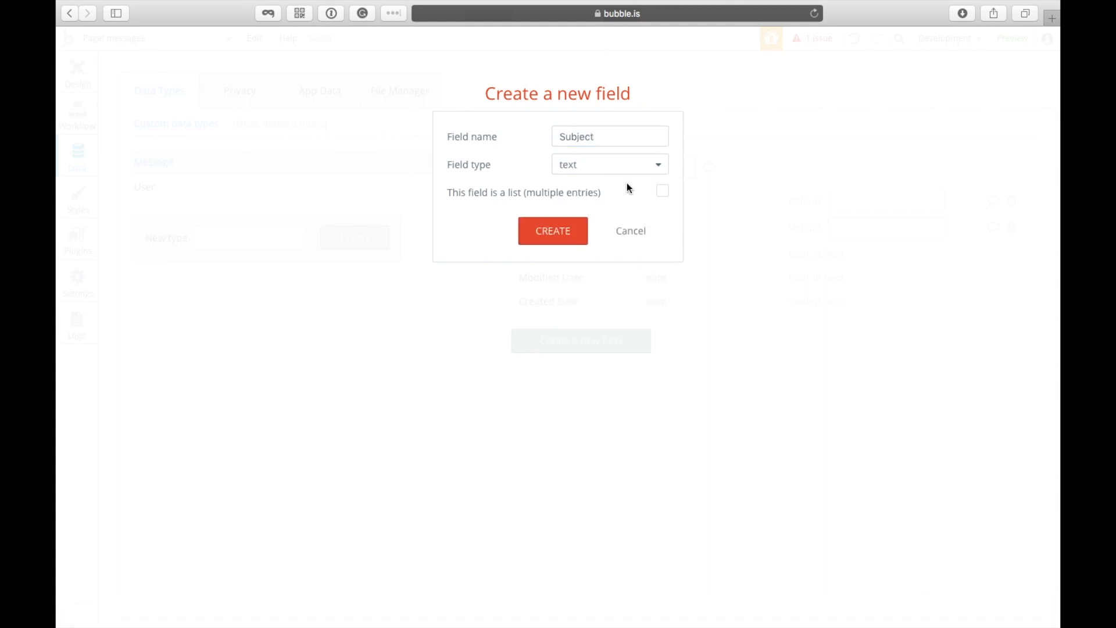
click(579, 229)
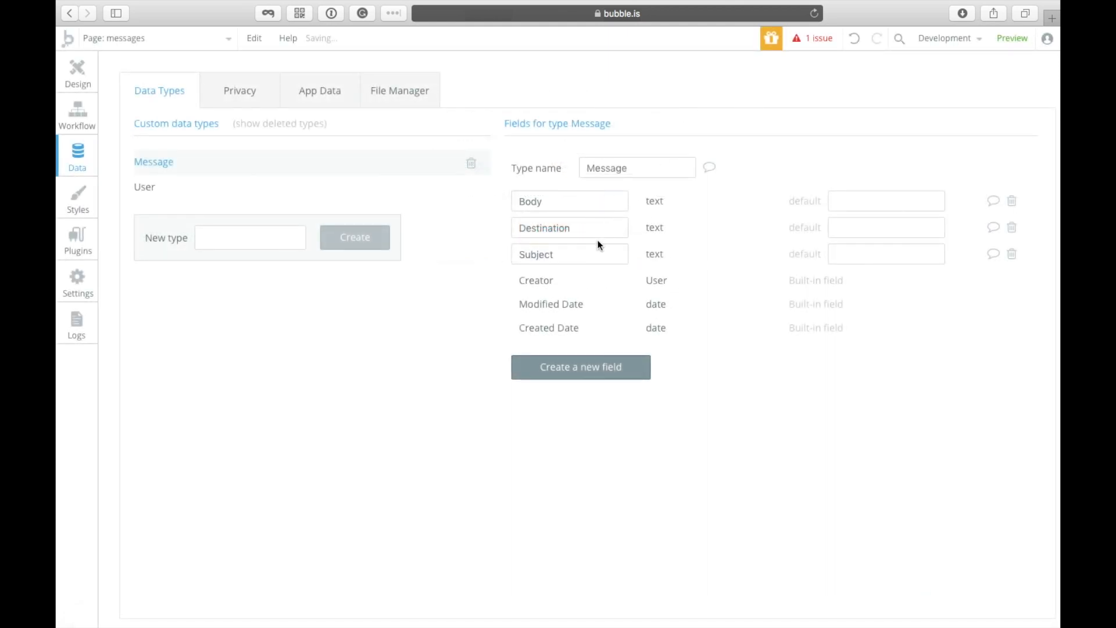
Step: Replace the list cell's text with 'Subject' on the first line
click(71, 80)
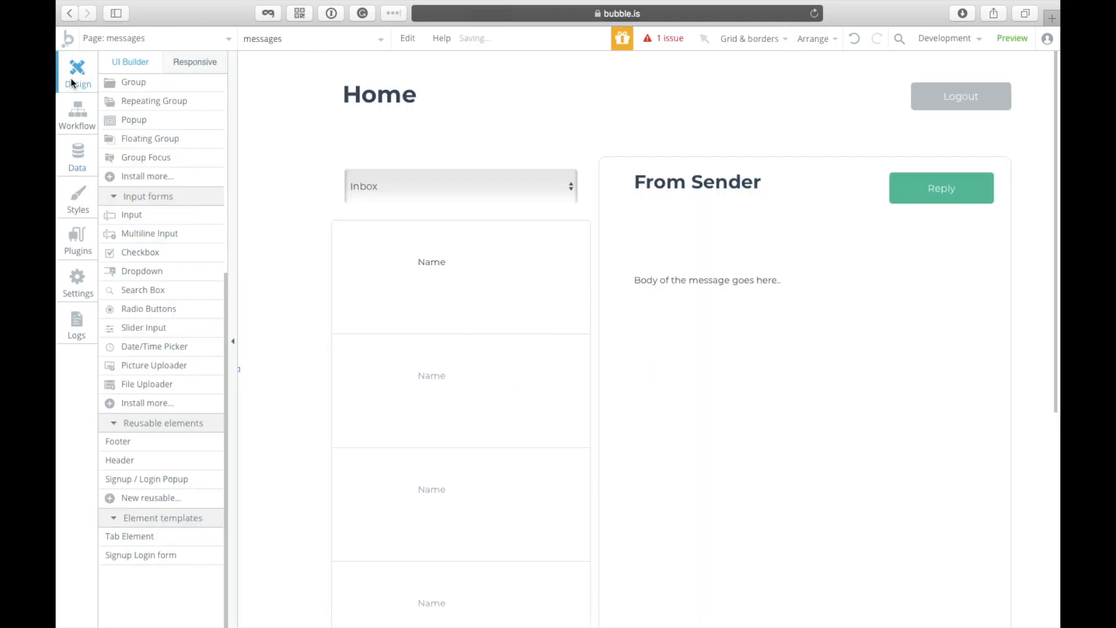
click(553, 264)
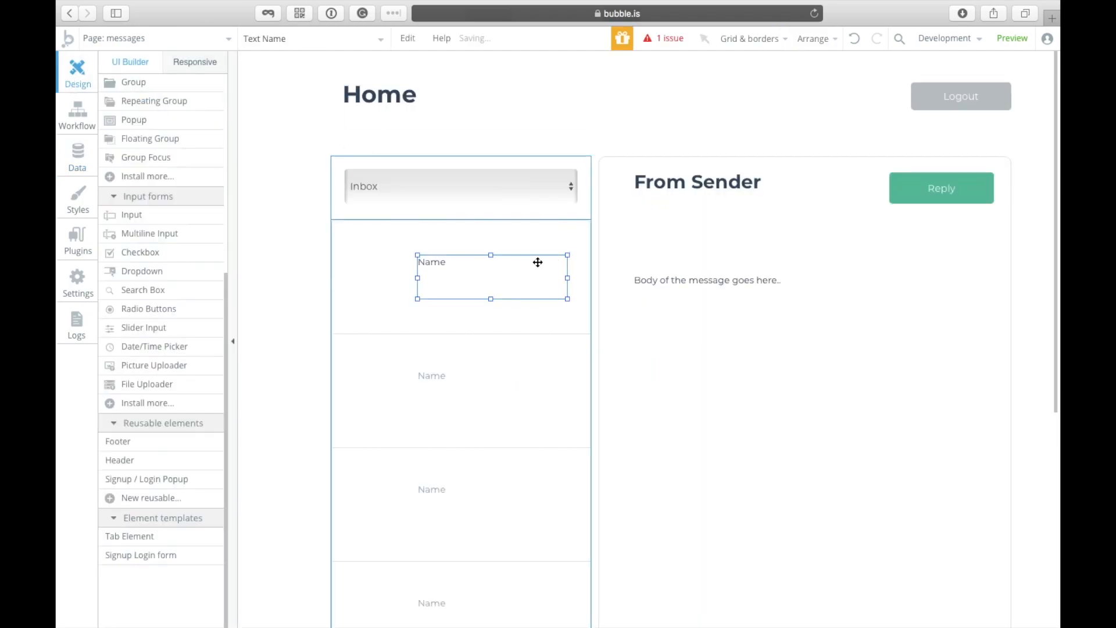
double_click(521, 264)
text(Subject)
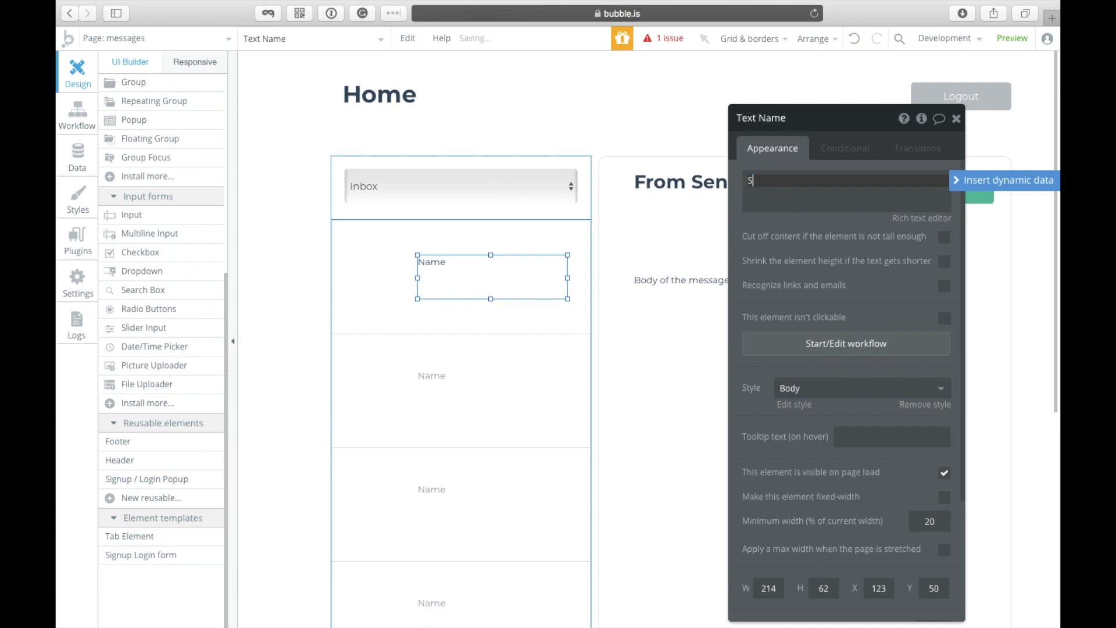
key(Return)
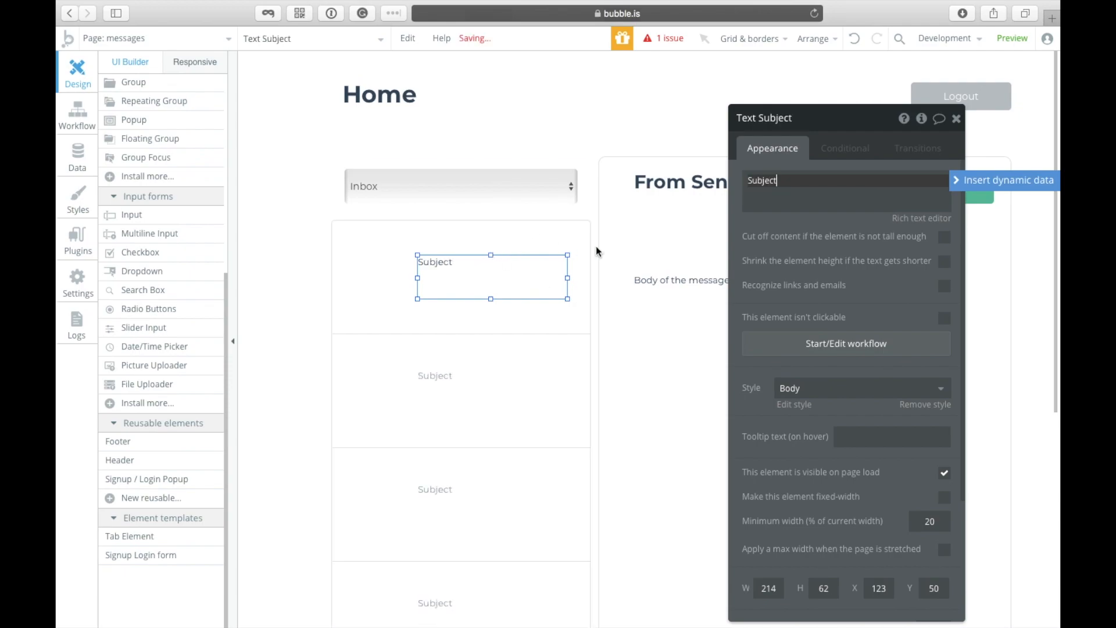
key(Return)
Step: Add a second line 'From Name' with Name wrapped in [b]...[/b] tags
text(From )
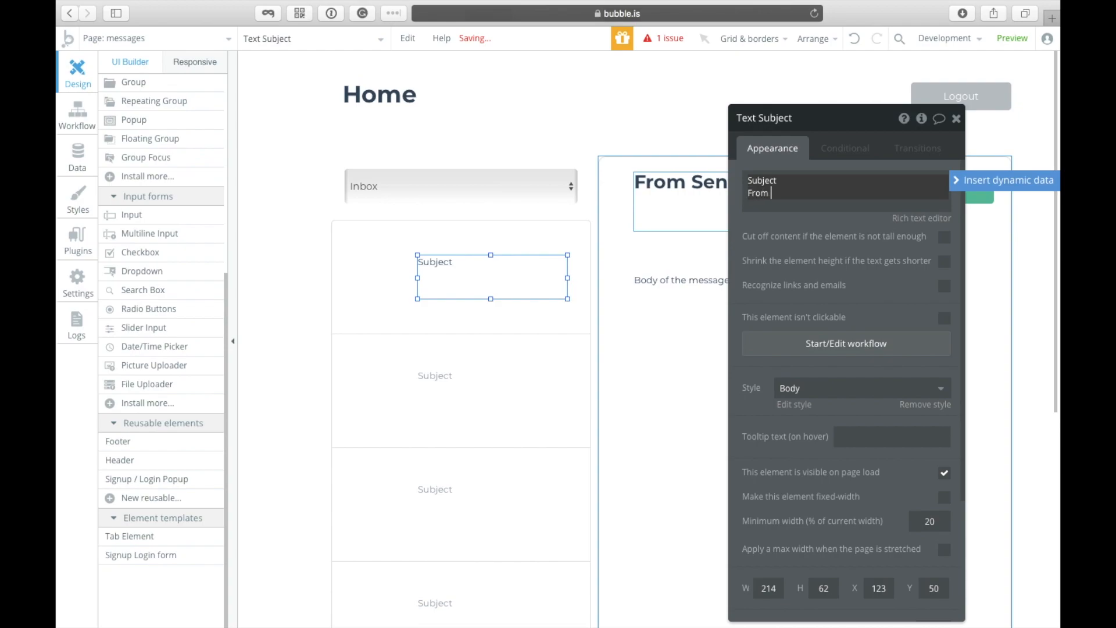
text(Name of the s)
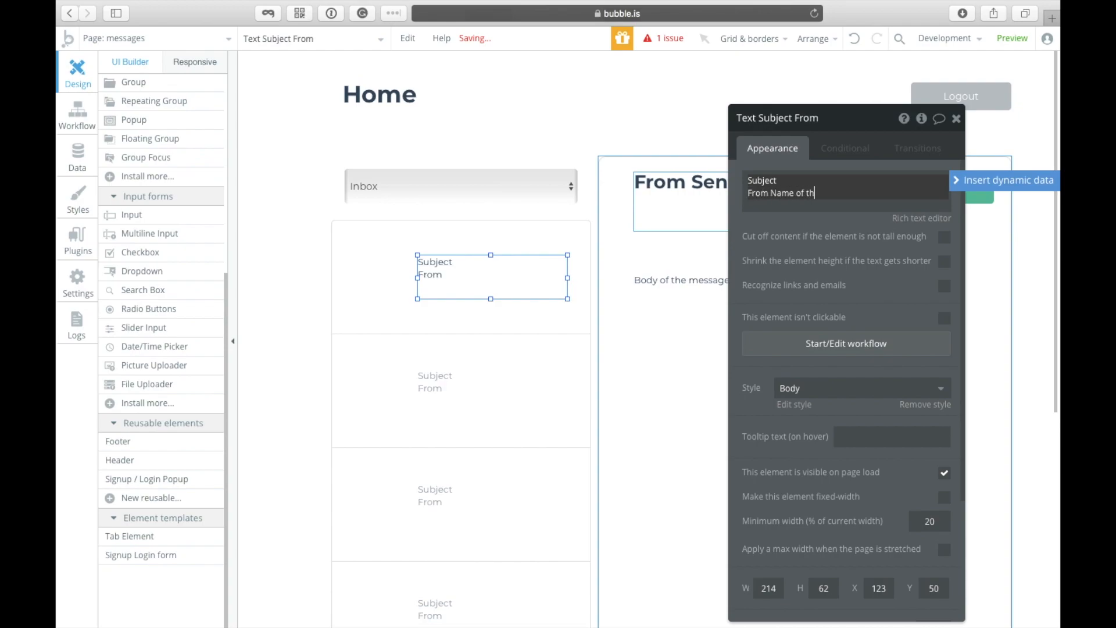
key(BackSpace)
key(BackSpace)
key(BackSpace)
key(BackSpace)
key(BackSpace)
key(BackSpace)
key(BackSpace)
key(BackSpace)
key(BackSpace)
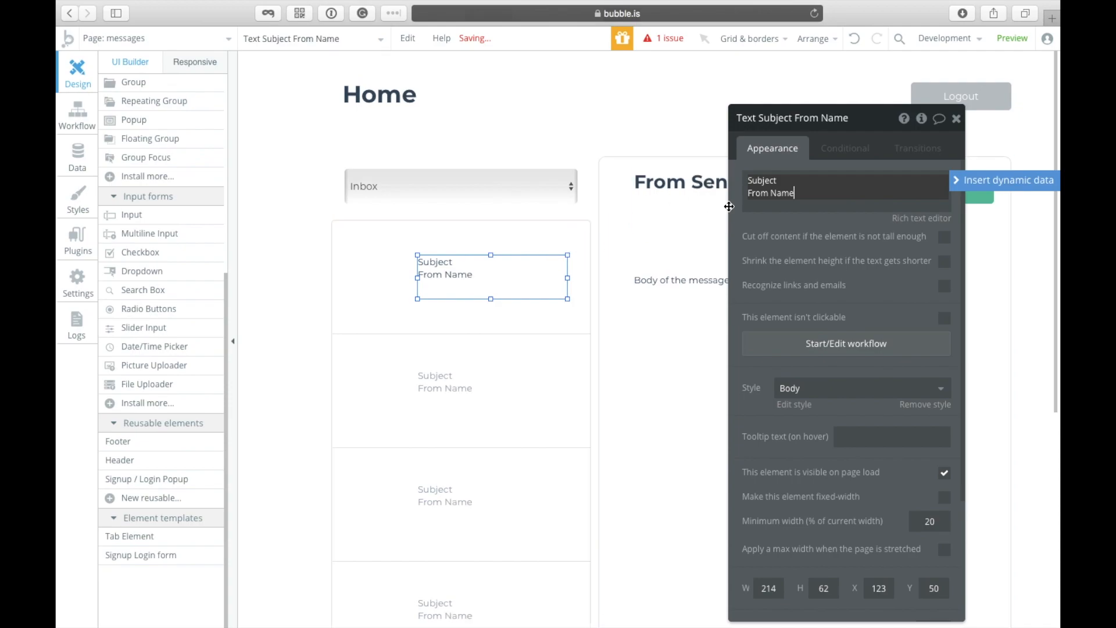
text([b])
key(Left)
key(Left)
text(/)
key(Left)
key(Left)
key(Left)
key(Left)
key(Left)
key(Left)
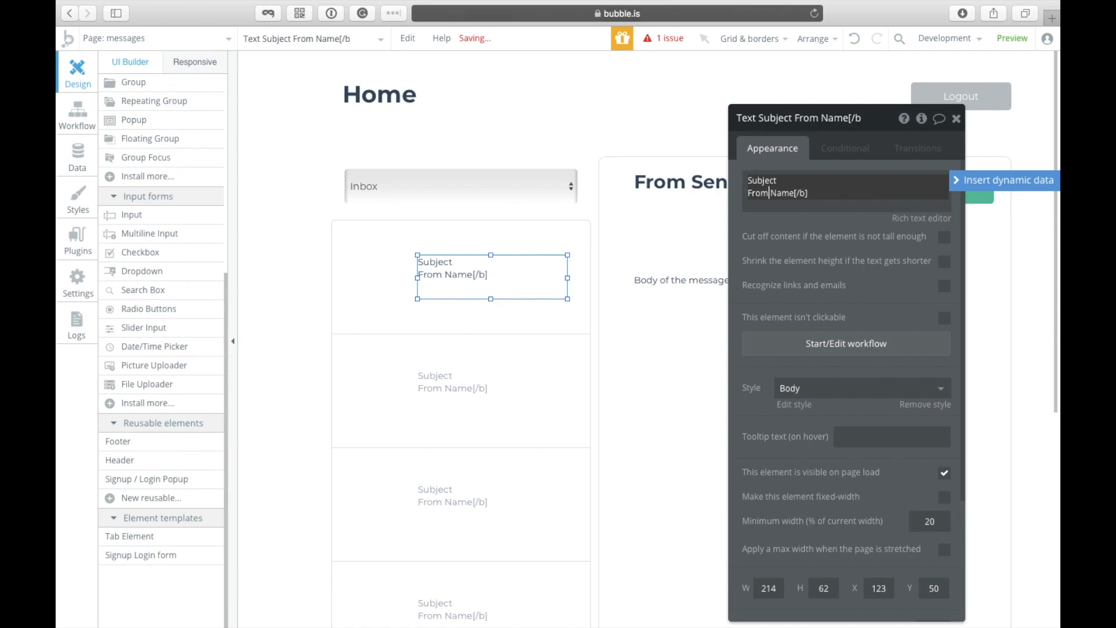
text([b])
Step: Set the Body text style's font size to 16
click(516, 329)
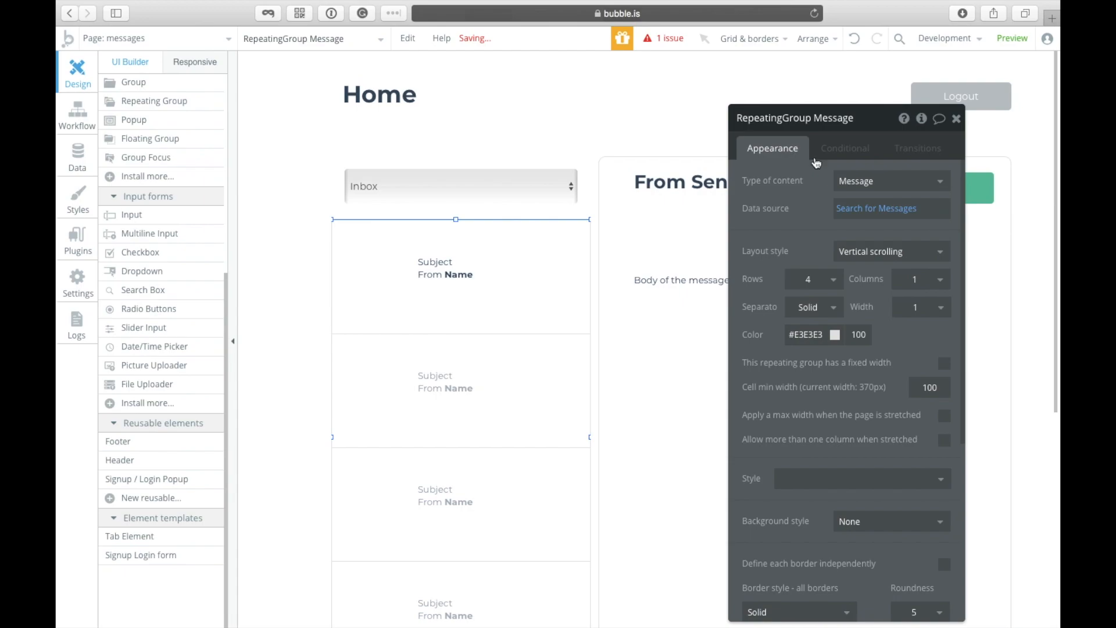
click(490, 294)
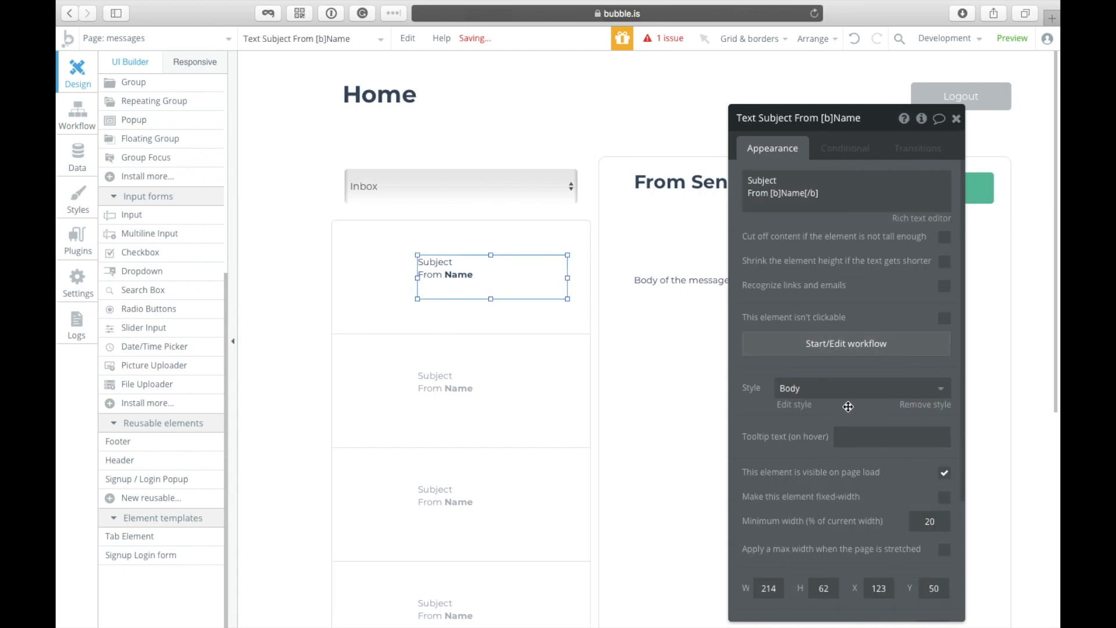
click(794, 404)
click(957, 168)
key(super+a)
text(16)
key(Return)
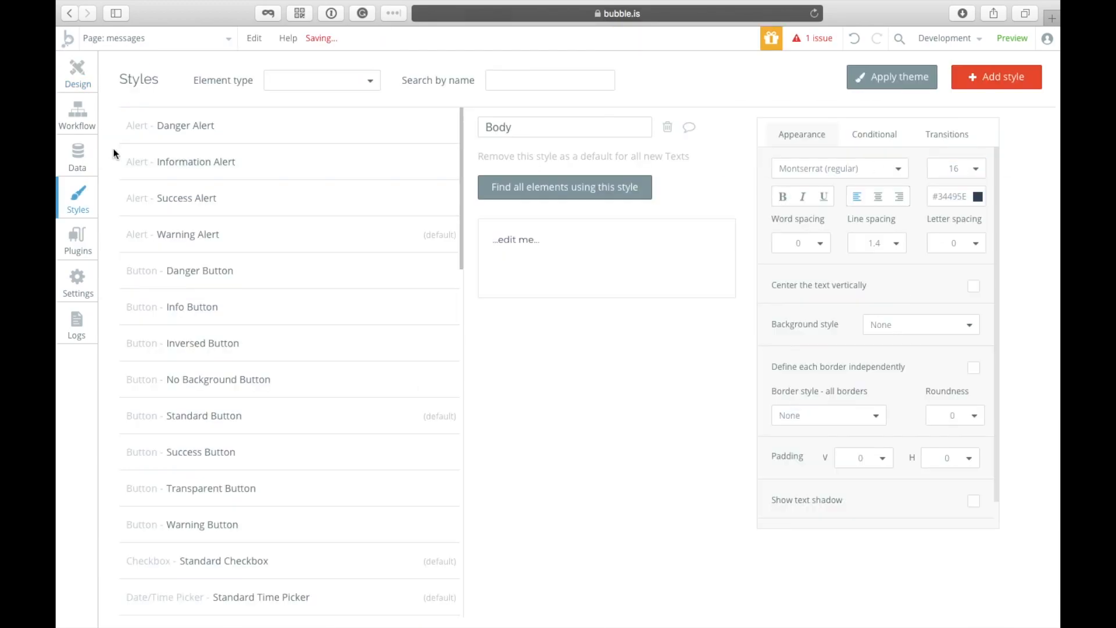
Step: Widen the cell's Subject/From Name text slightly from its right edge
click(77, 71)
drag(568, 279, 583, 279)
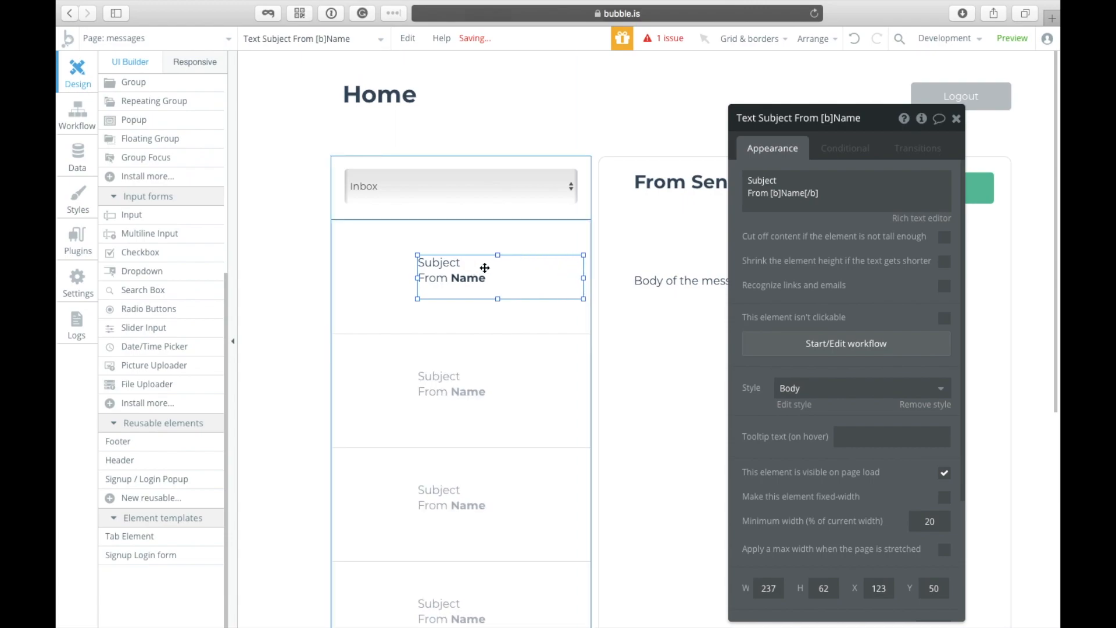
click(668, 291)
click(510, 343)
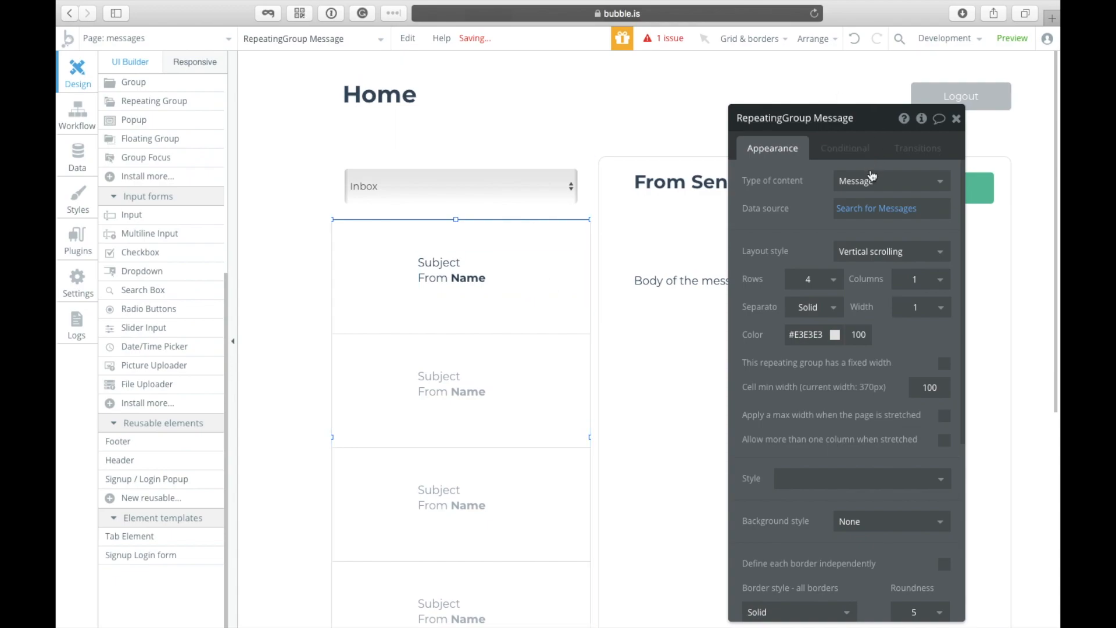
Step: Set the repeating group's Type of content to Message
click(847, 181)
click(874, 236)
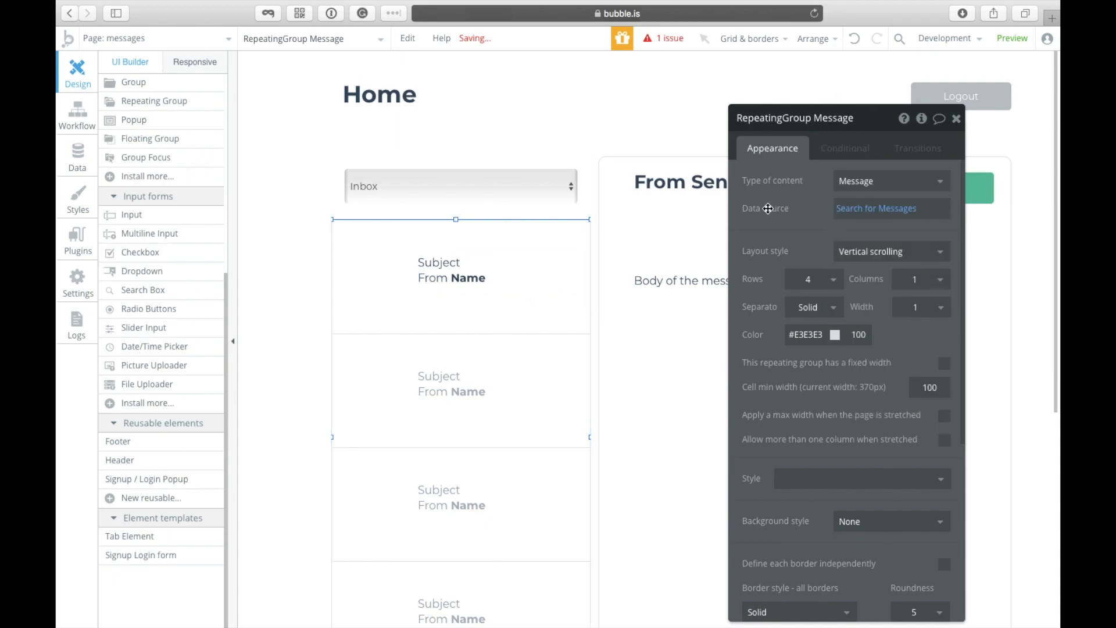
click(869, 216)
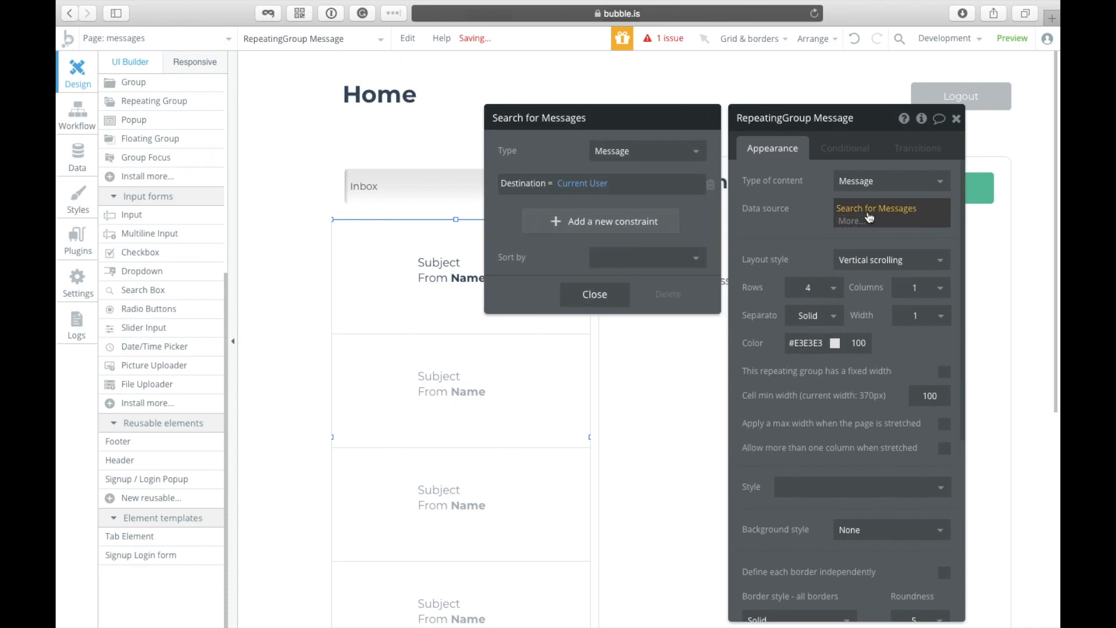
click(675, 153)
click(617, 193)
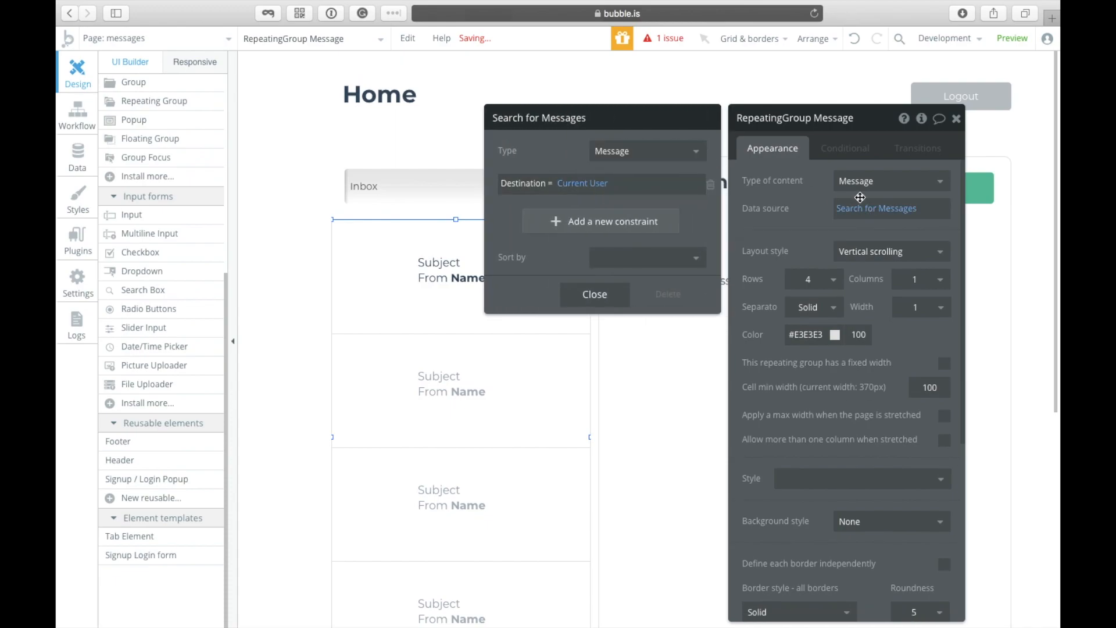
click(861, 182)
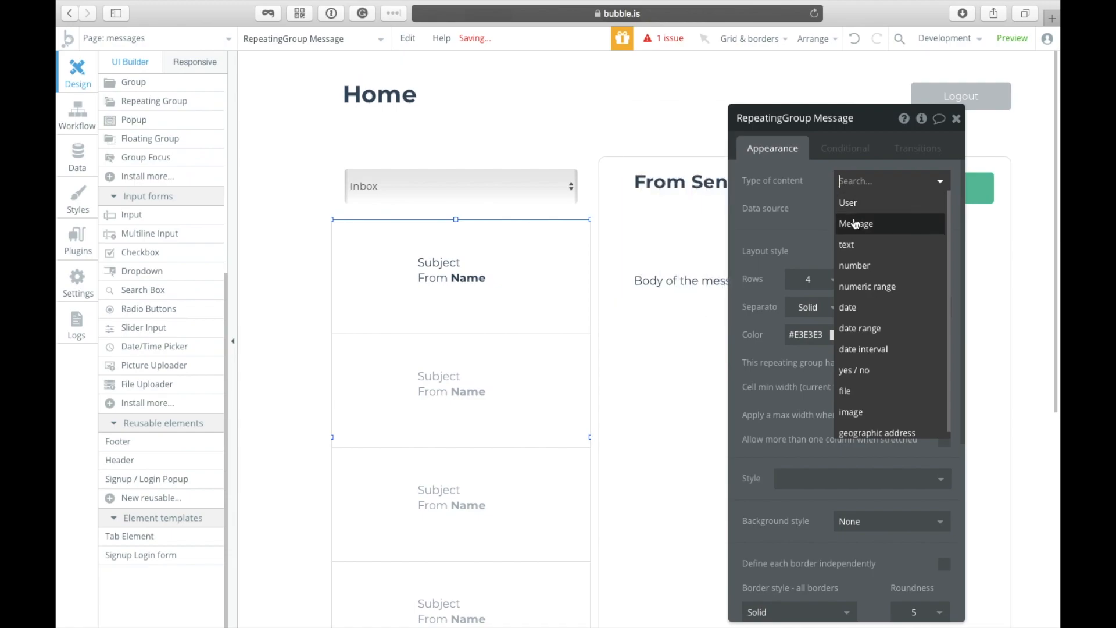
click(814, 218)
Step: Replace the list's data source with Do a search for Message
click(902, 209)
key(BackSpace)
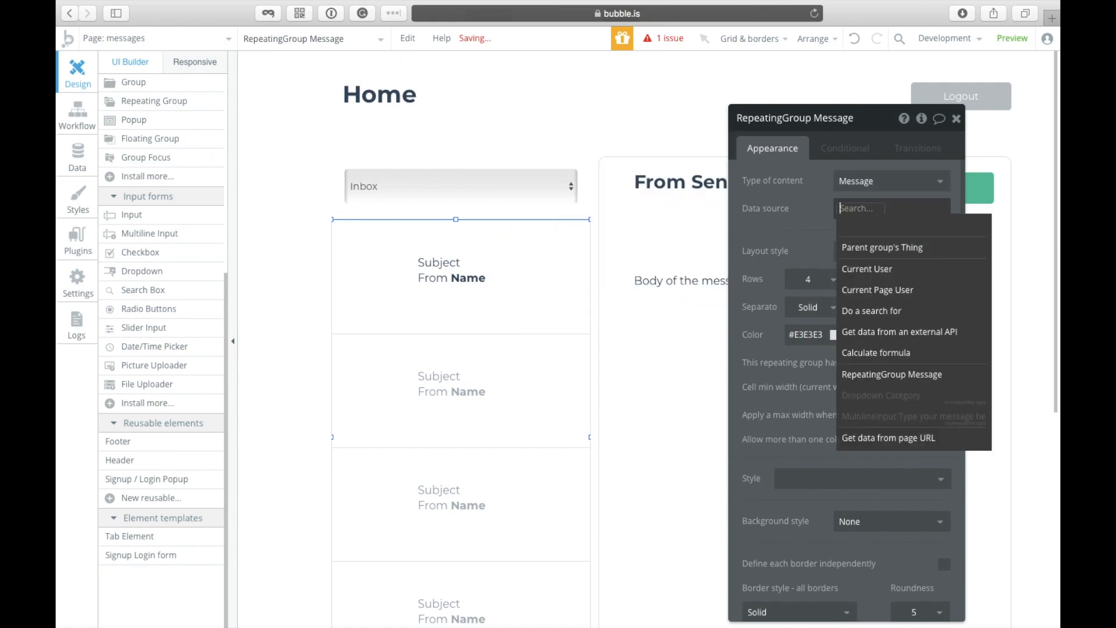
click(860, 181)
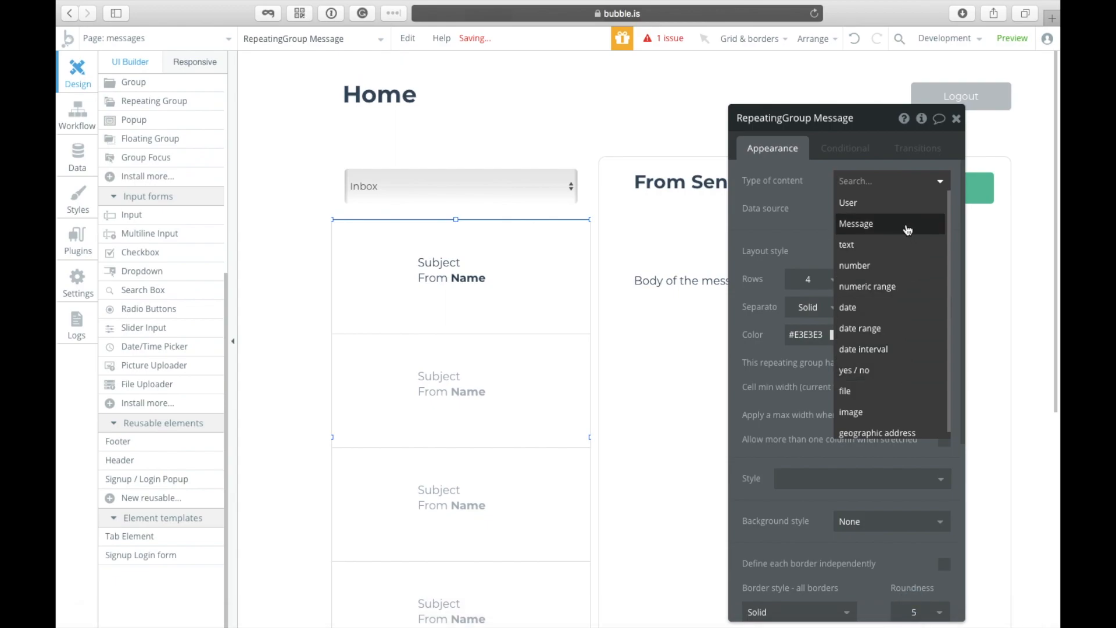
click(908, 228)
click(861, 209)
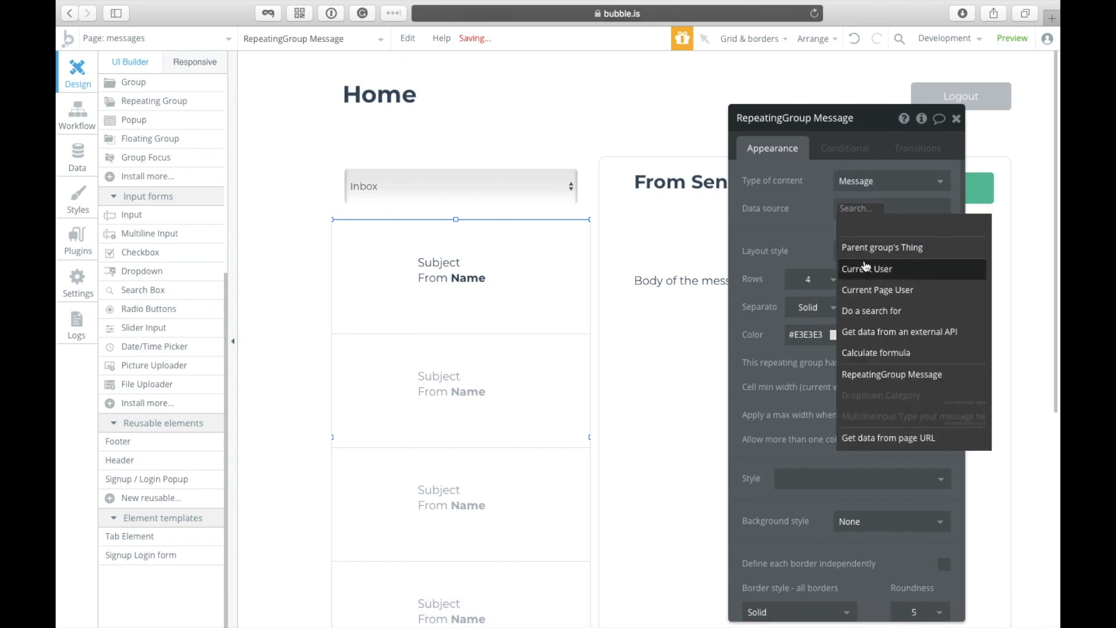
click(873, 311)
click(625, 151)
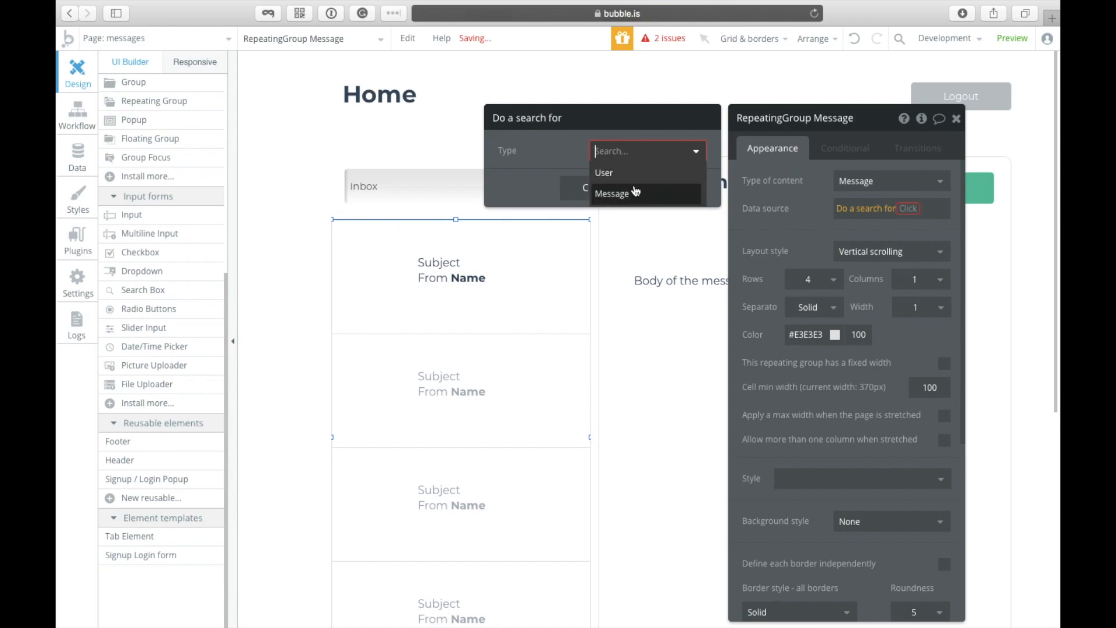
click(635, 192)
Step: Constrain the search to Destination = Current User, then go to the Data tab
click(575, 192)
click(524, 186)
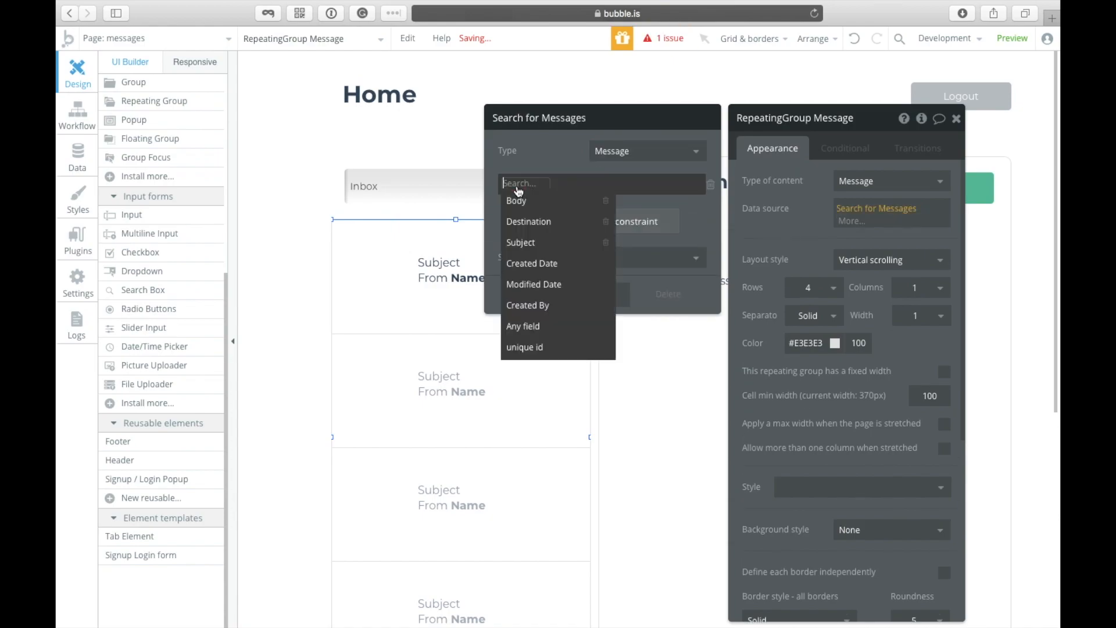
click(528, 221)
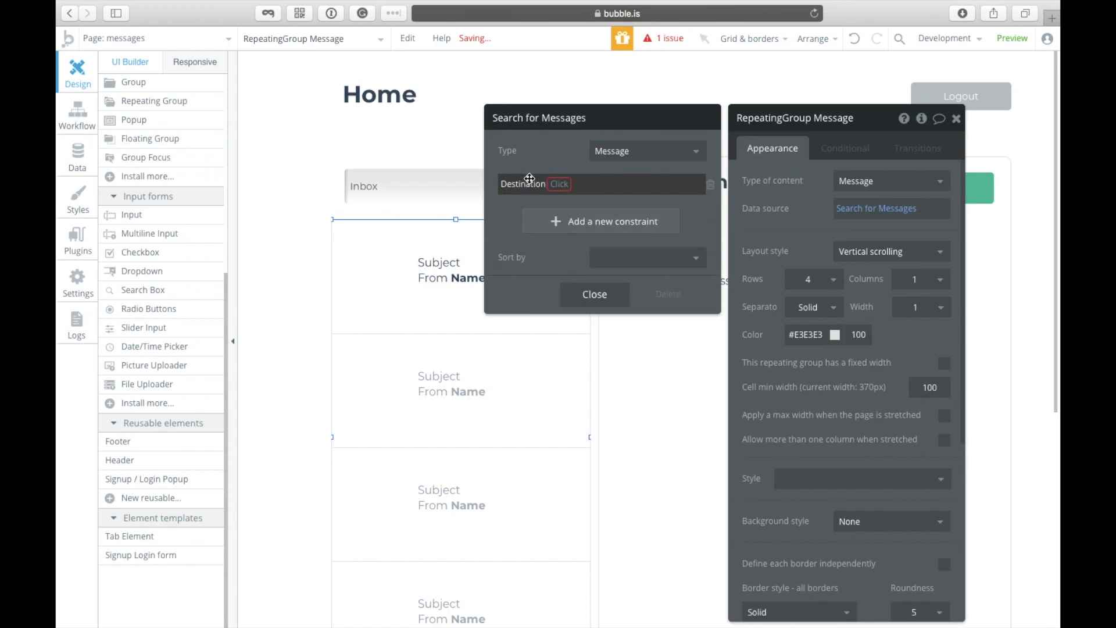
click(560, 186)
click(578, 199)
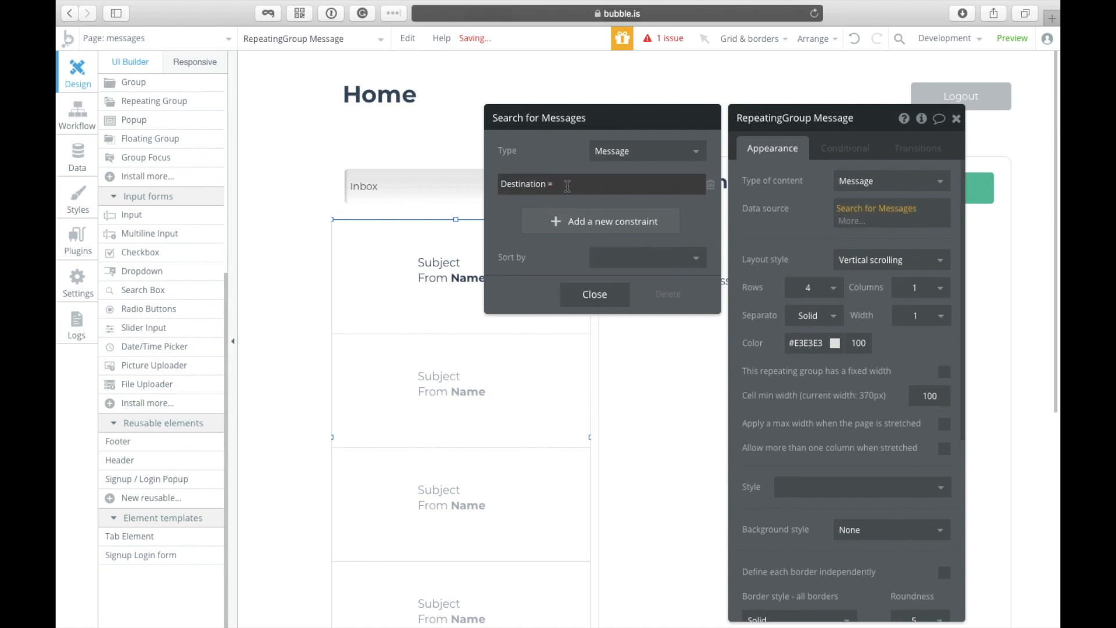
click(728, 191)
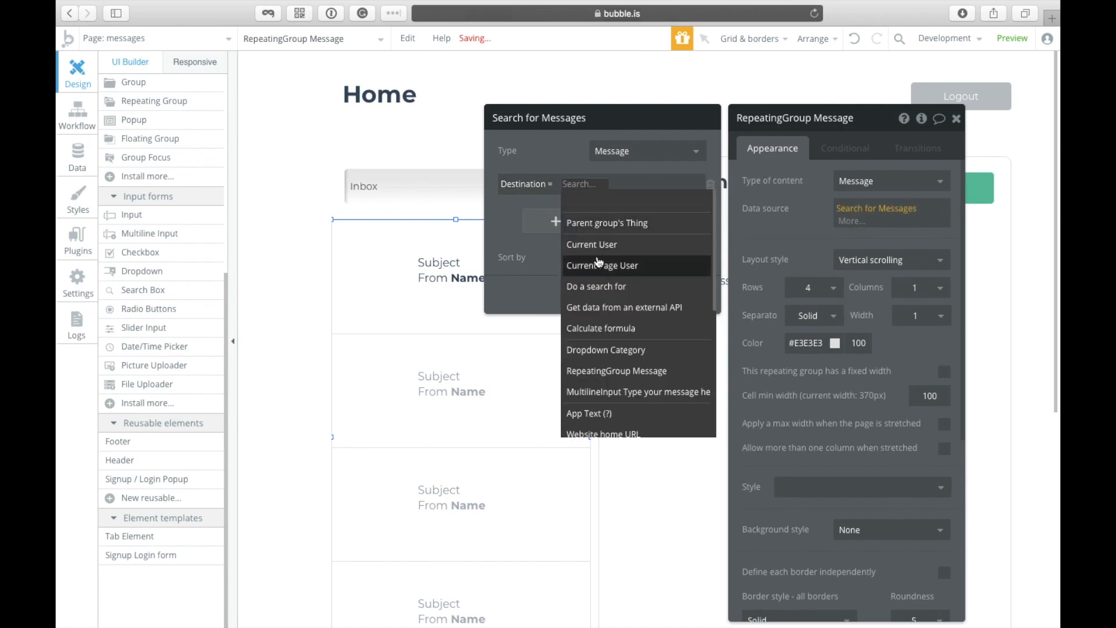
click(638, 242)
click(567, 149)
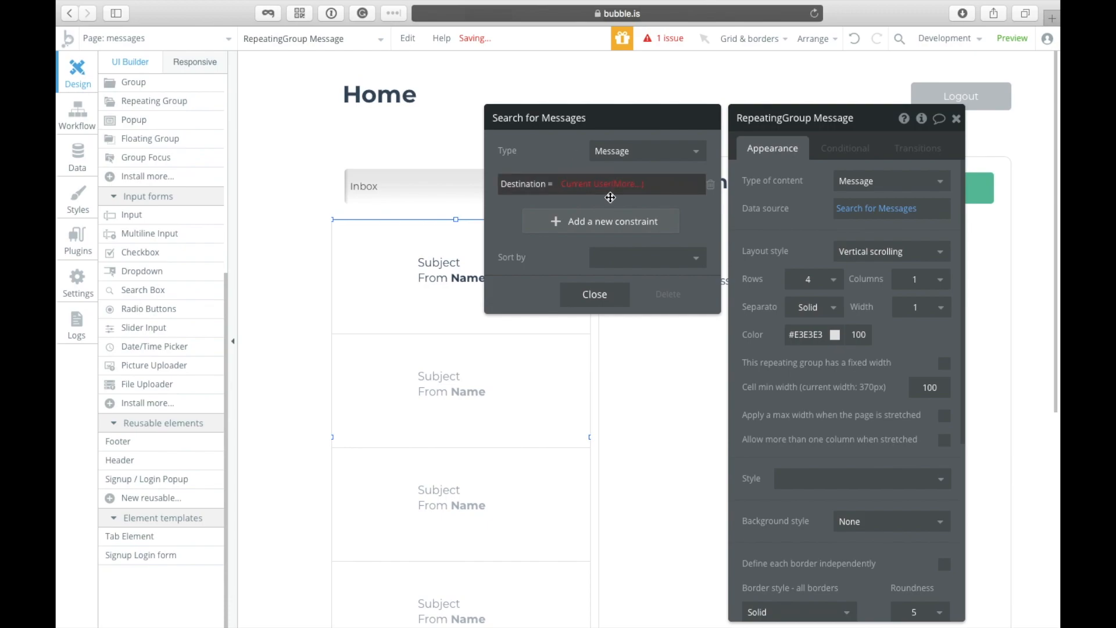
click(77, 157)
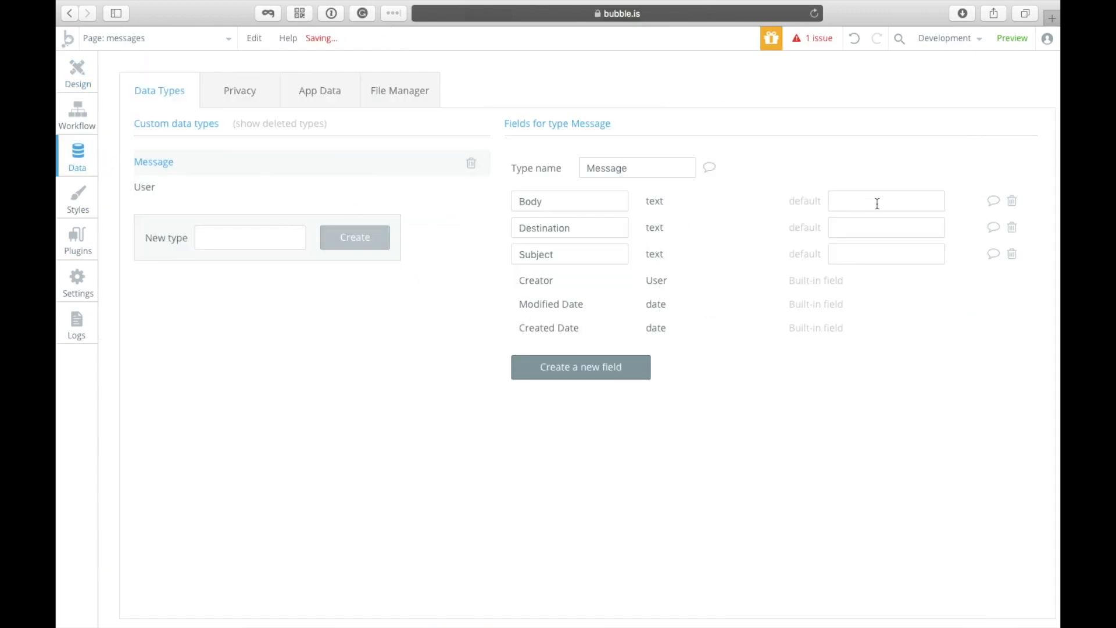
Step: Replace Message's text-type Destination field with a Destination field of type User
click(1011, 228)
click(581, 340)
text(Destination)
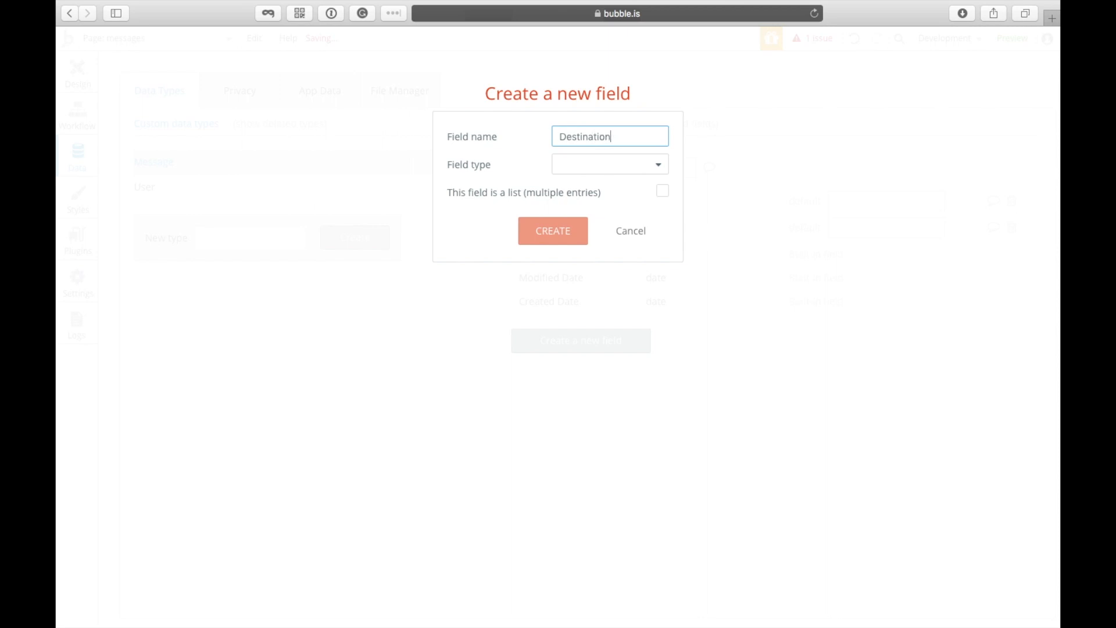
click(611, 169)
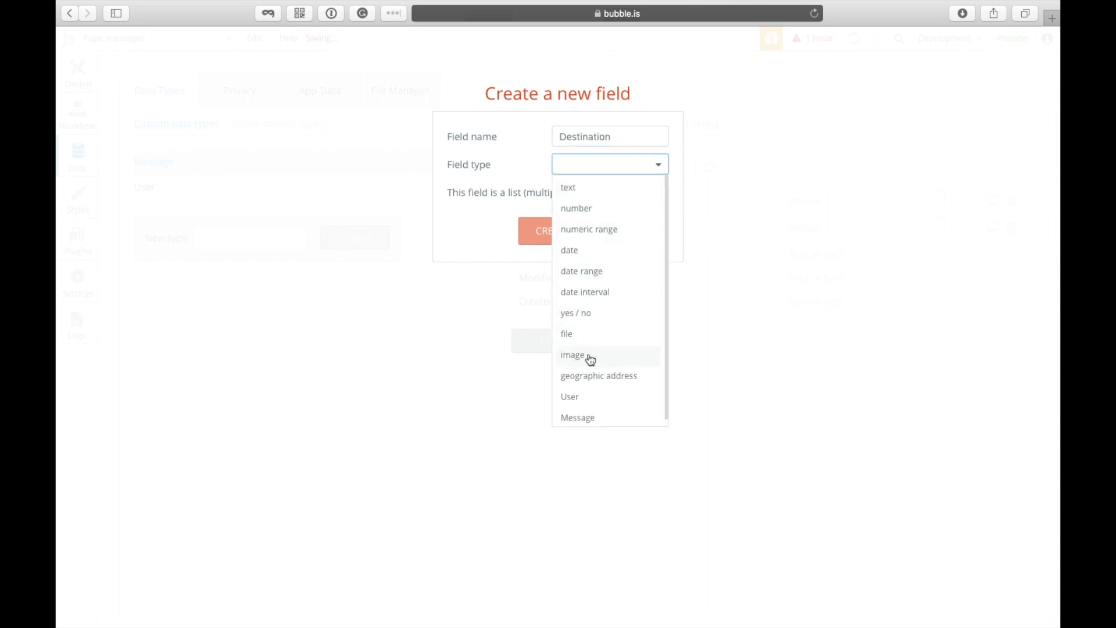
click(582, 401)
click(546, 235)
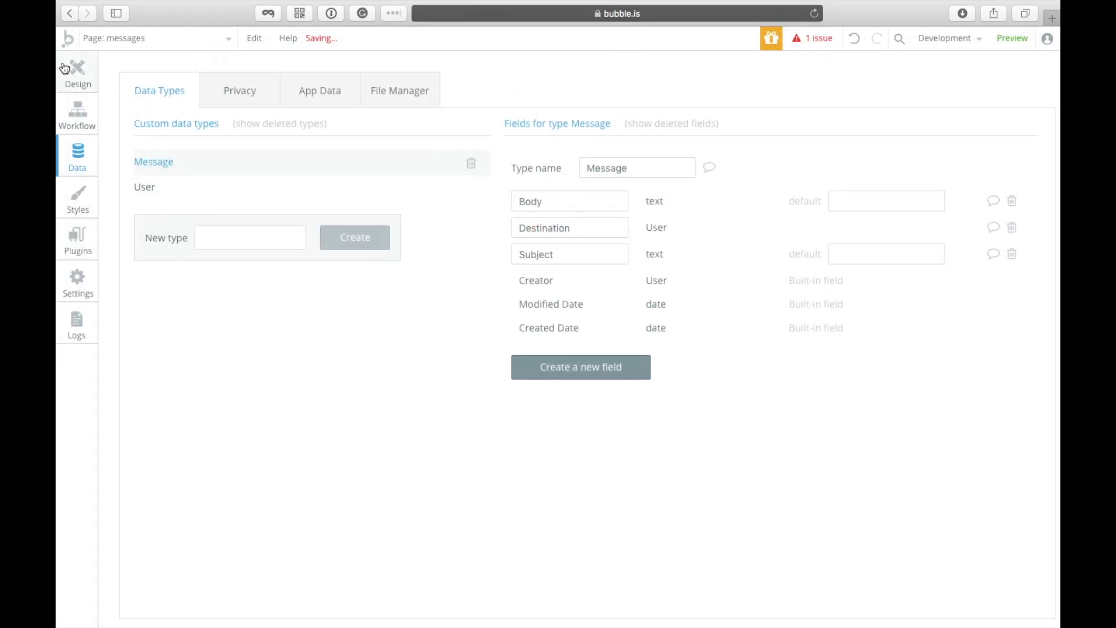
Step: Change the message list's Messages search constraint to Destination = Current User
click(80, 76)
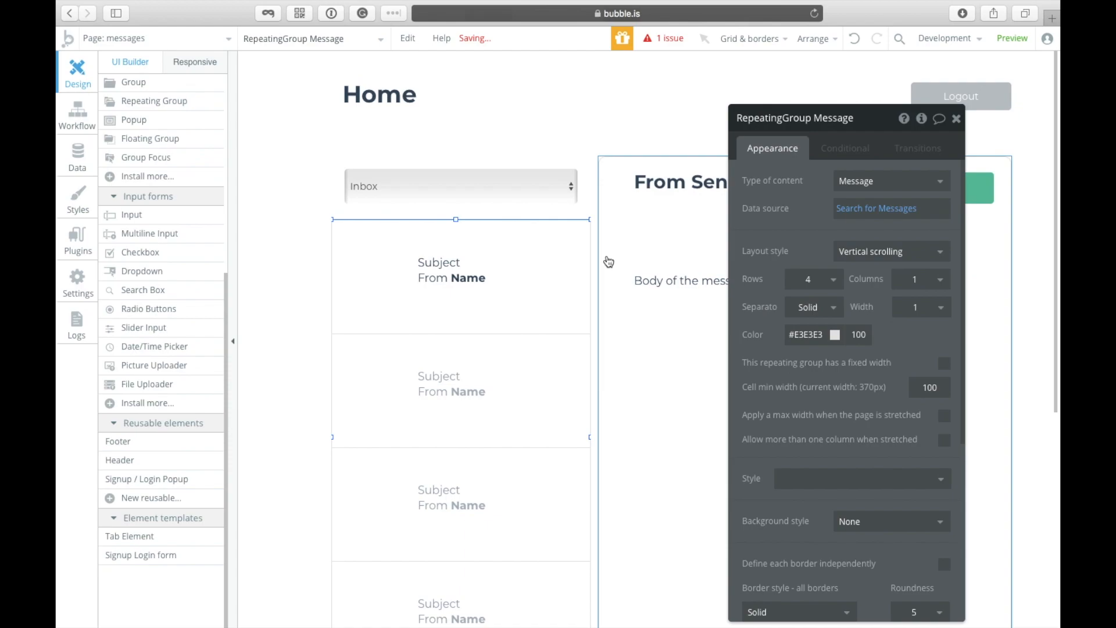
click(882, 220)
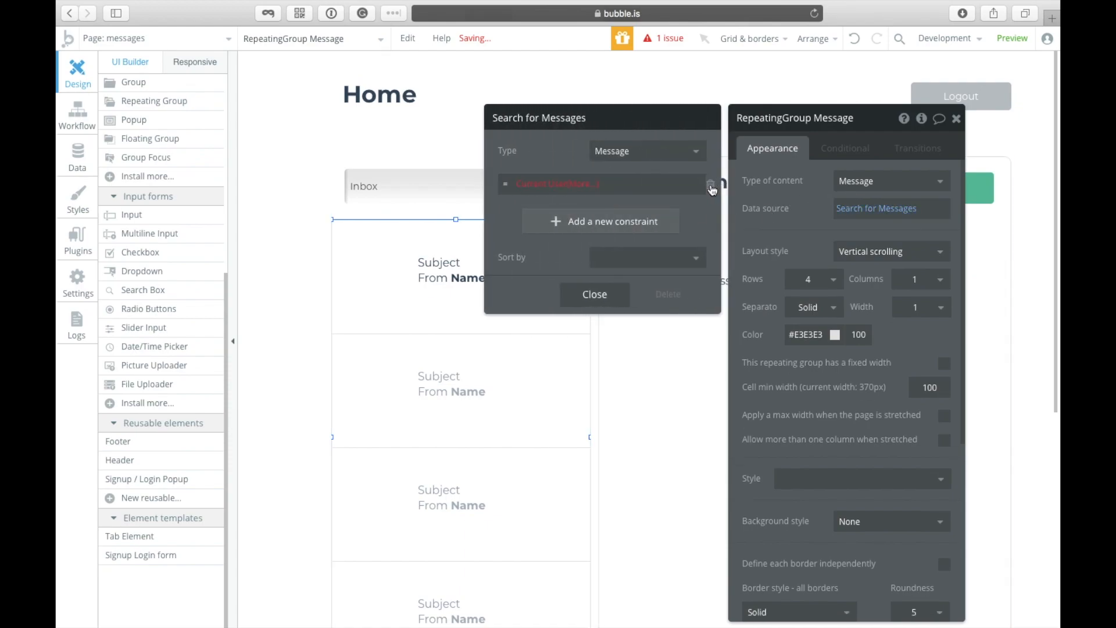
click(711, 185)
click(595, 187)
click(514, 191)
click(529, 219)
click(553, 183)
click(560, 192)
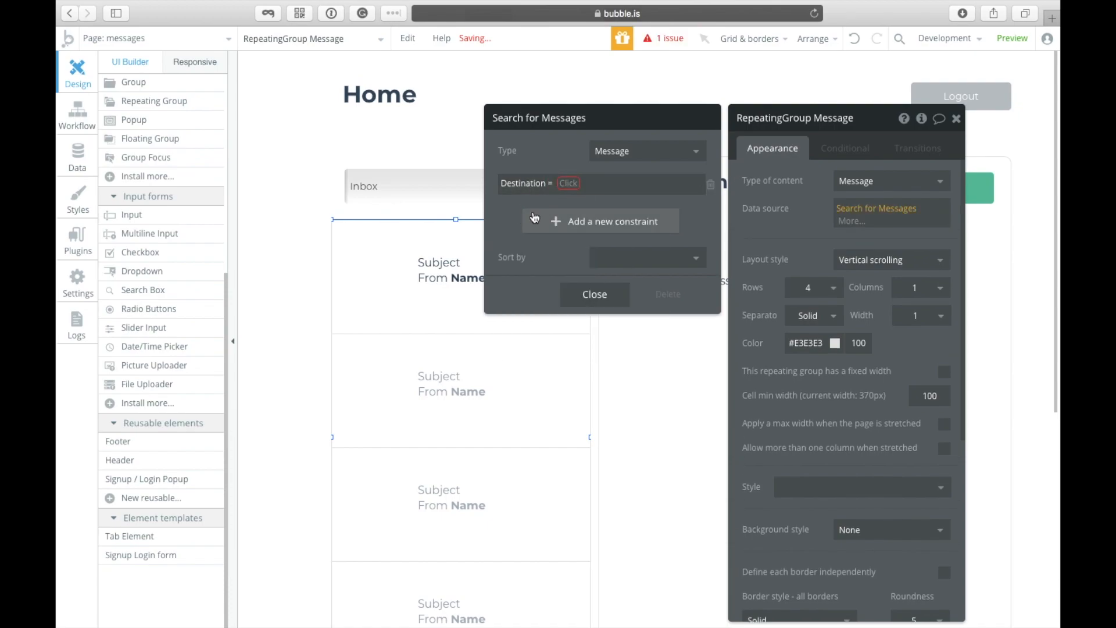
click(569, 183)
click(583, 221)
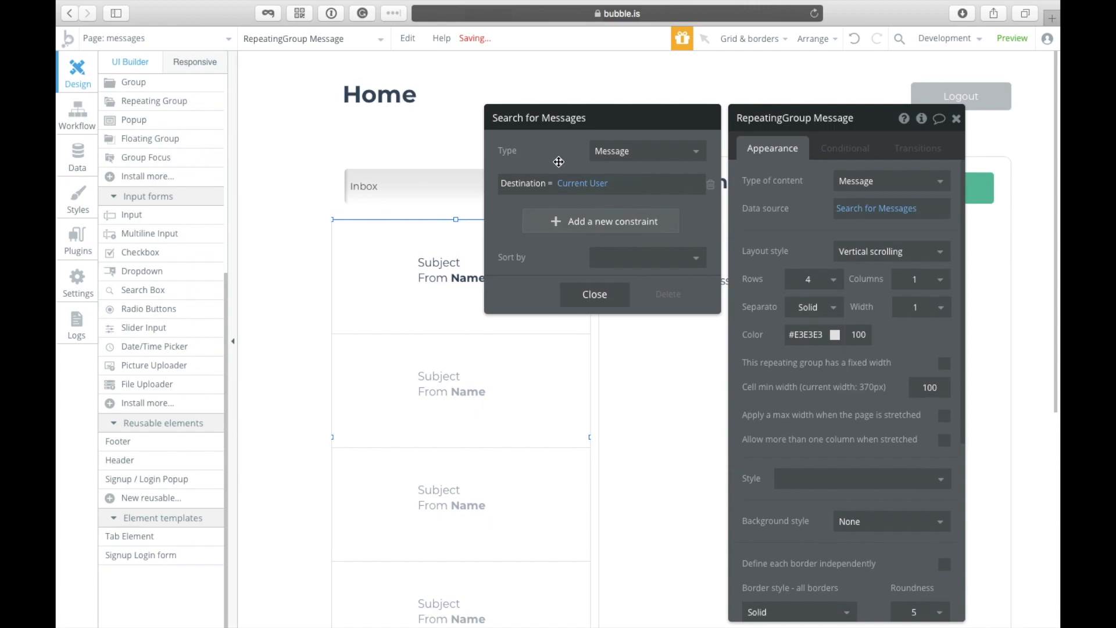
click(589, 297)
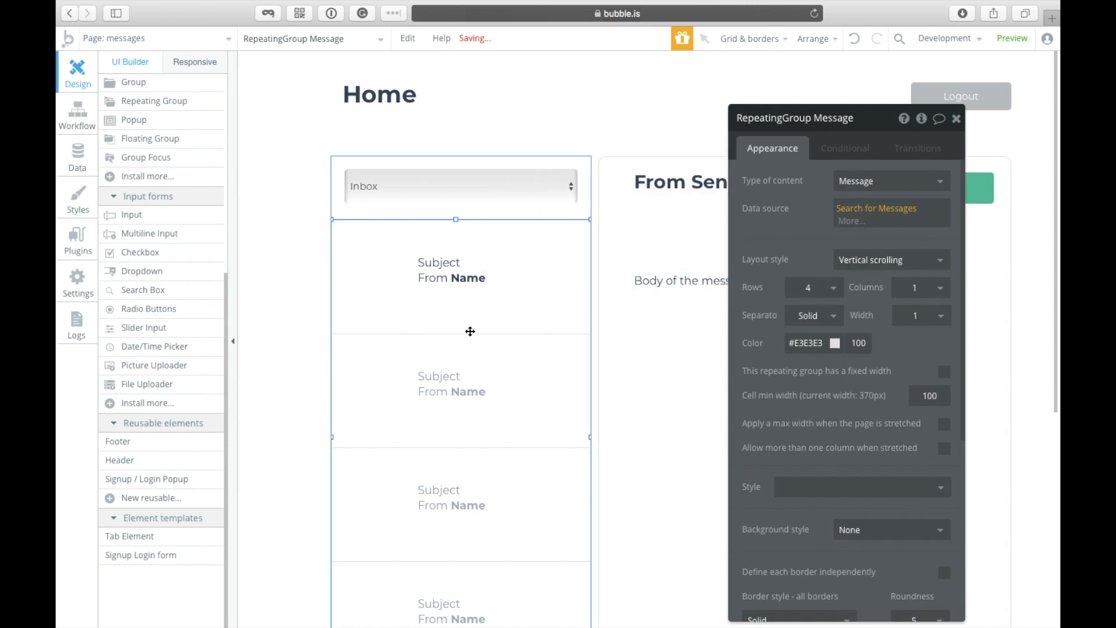
Step: Replace the word Subject in the cell text with Current cell's Message's Subject
click(459, 273)
click(775, 199)
key(ctrl+a)
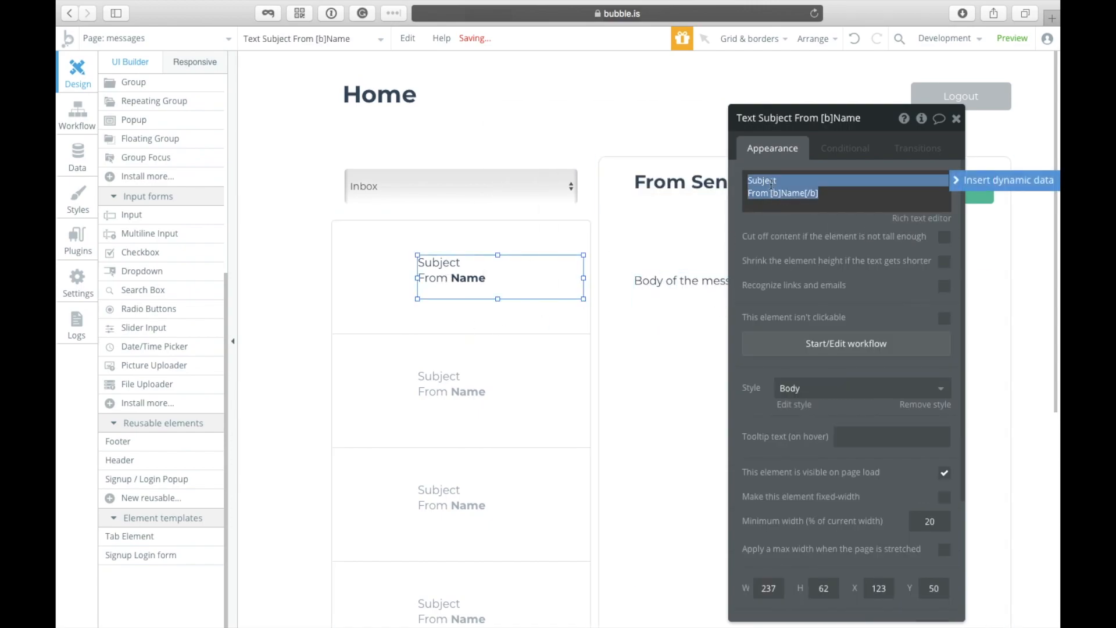
click(771, 180)
double_click(771, 180)
key(BackSpace)
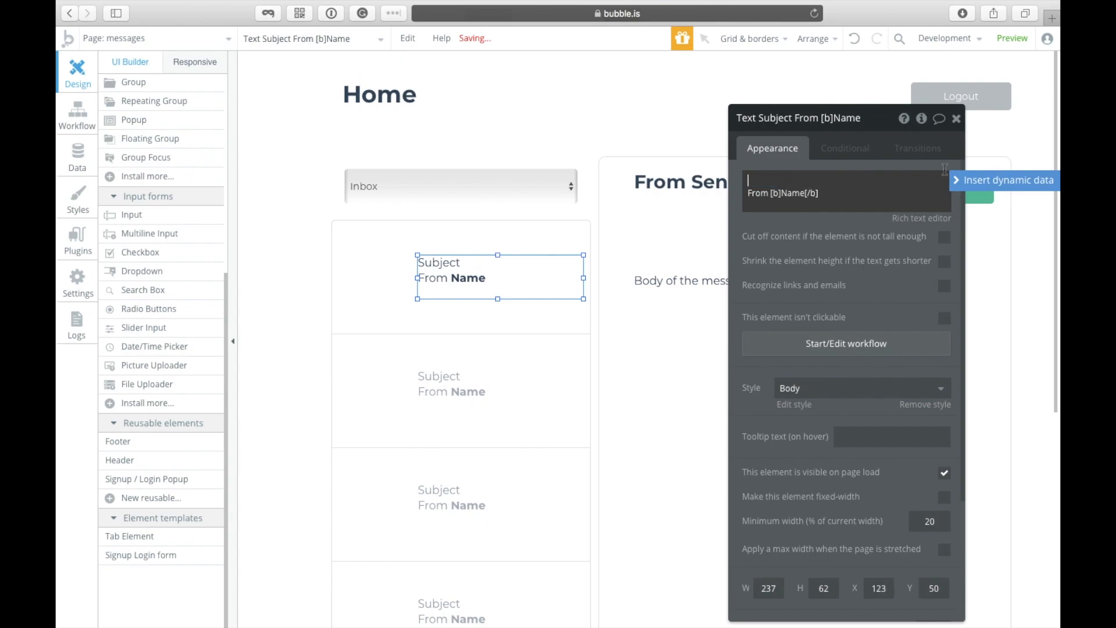
click(1004, 180)
click(840, 219)
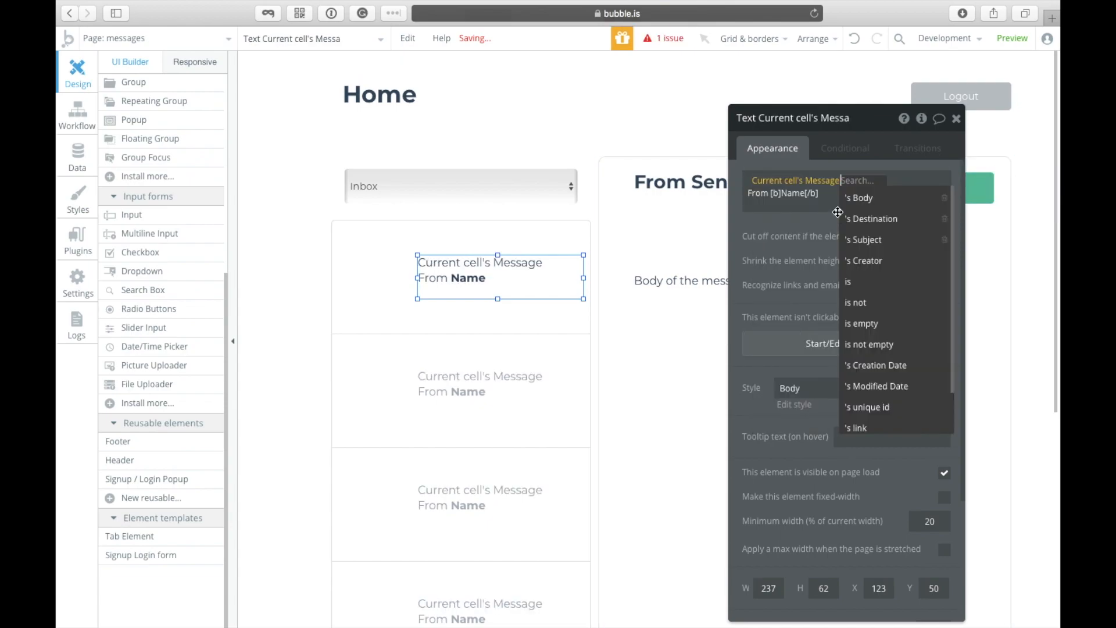
click(866, 240)
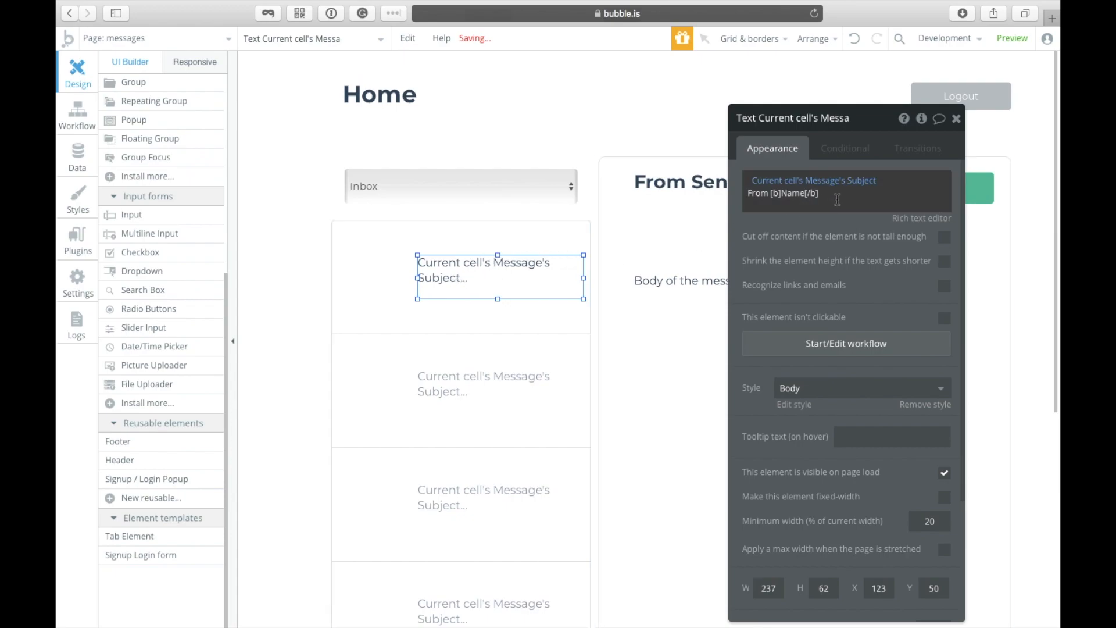
click(794, 199)
key(Return)
double_click(794, 199)
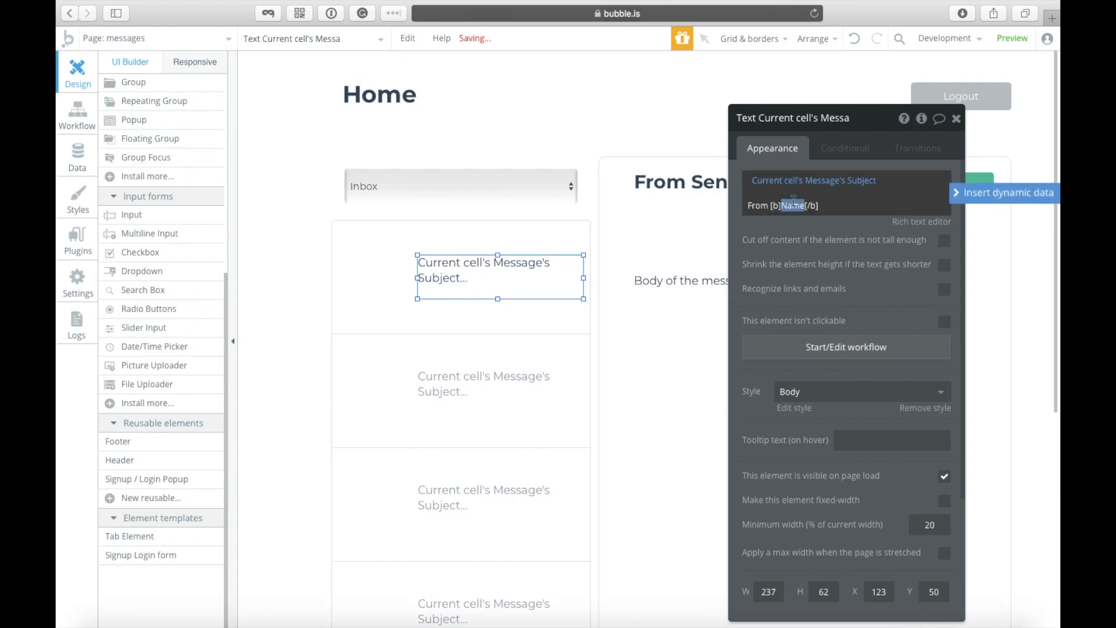
click(983, 194)
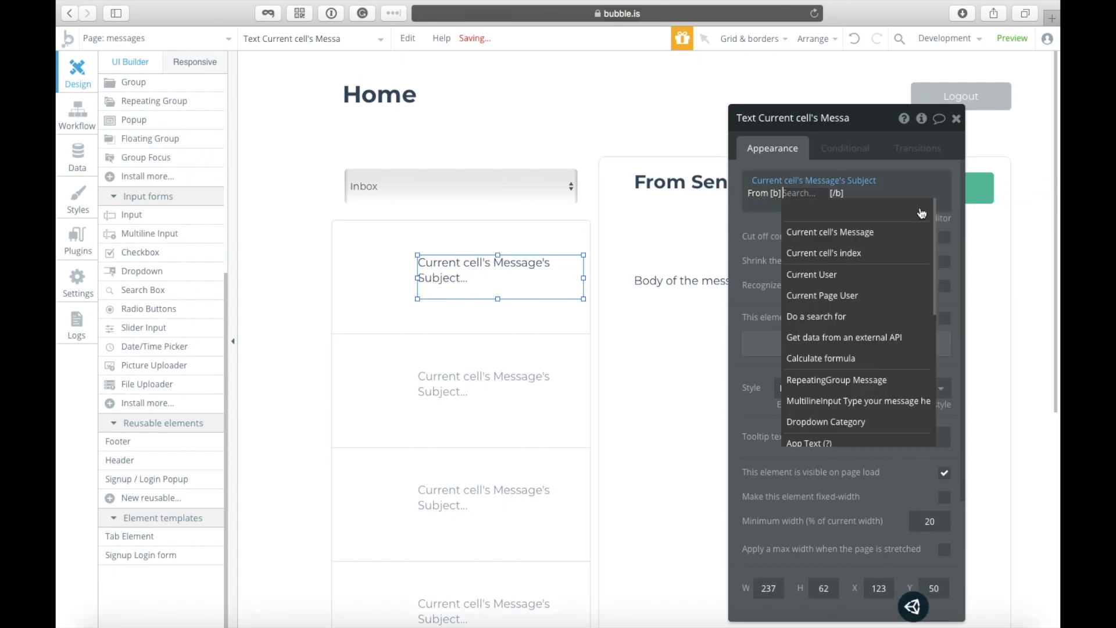
click(816, 233)
click(900, 273)
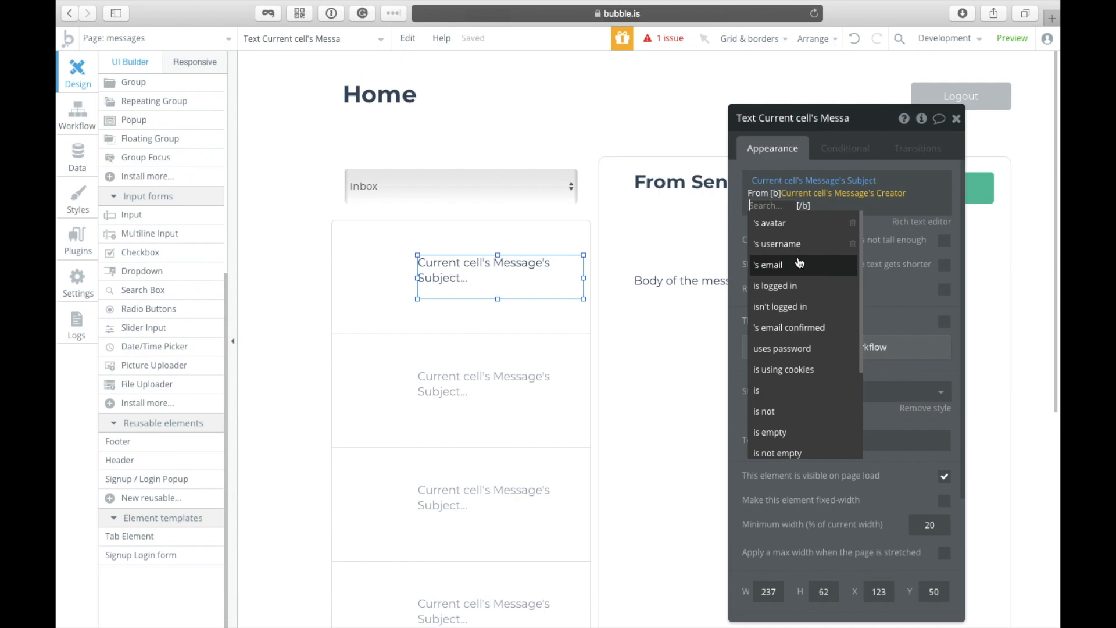
click(800, 263)
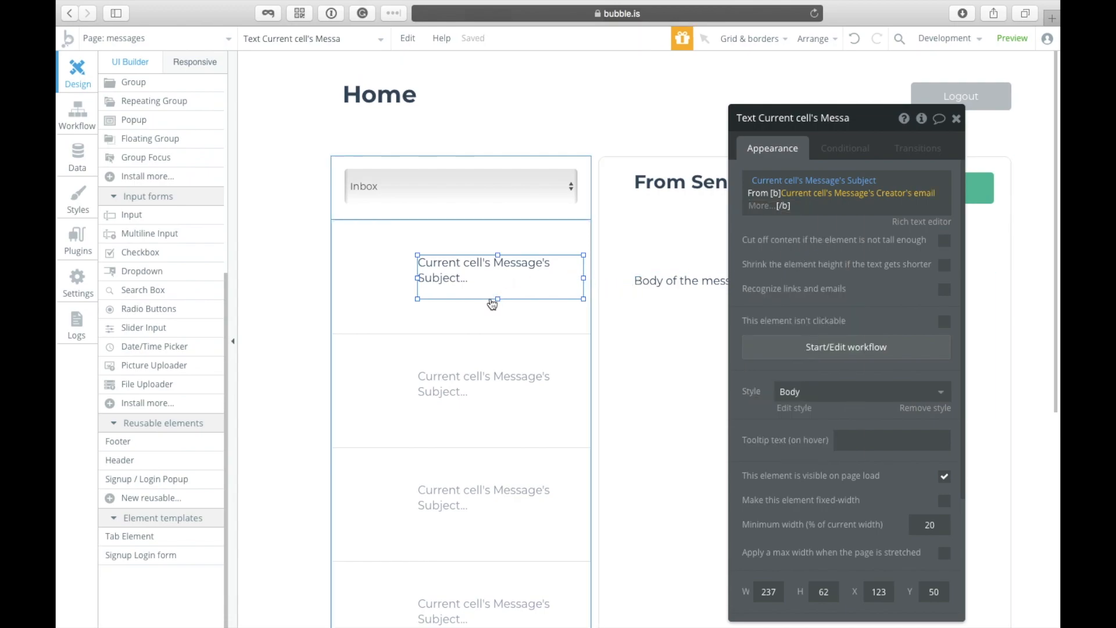
right_click(495, 263)
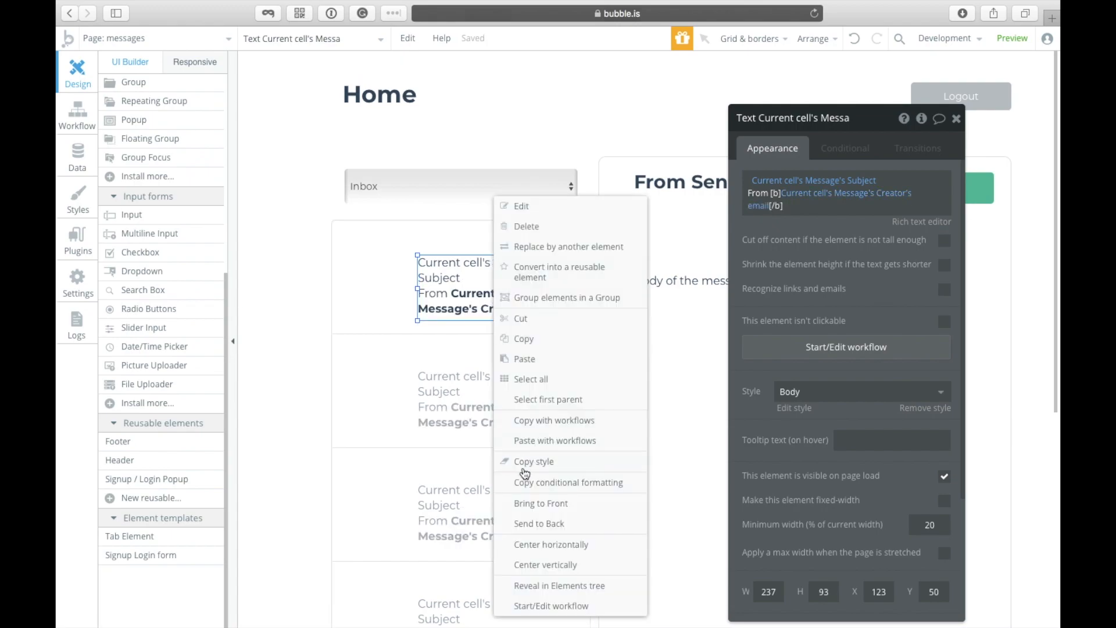
Step: Centre the cell text vertically within the list cell
click(542, 565)
click(373, 266)
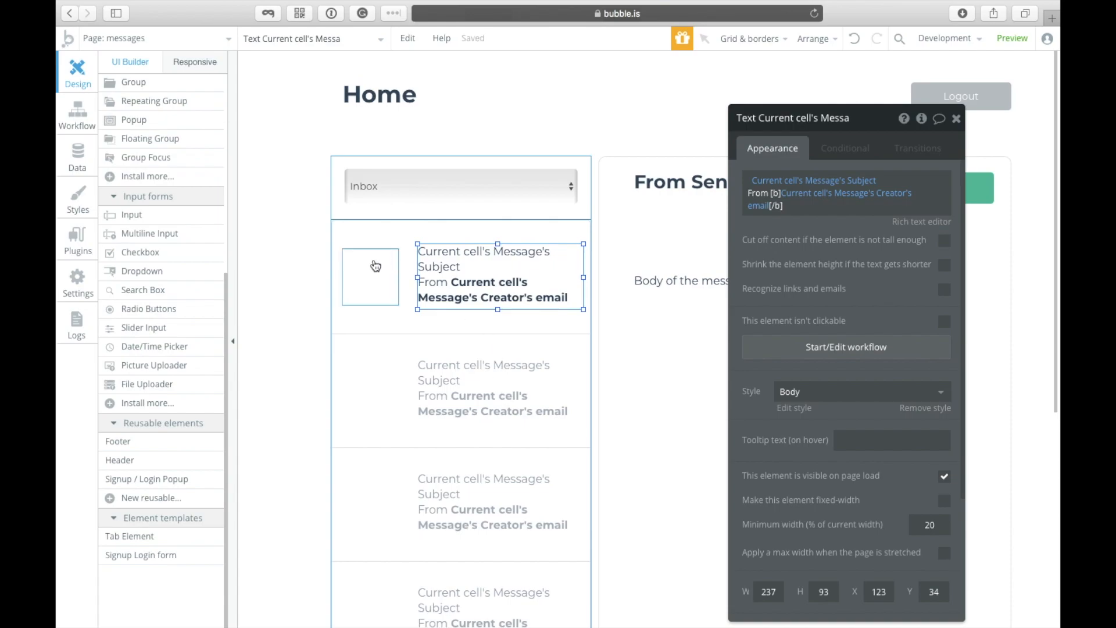
click(511, 284)
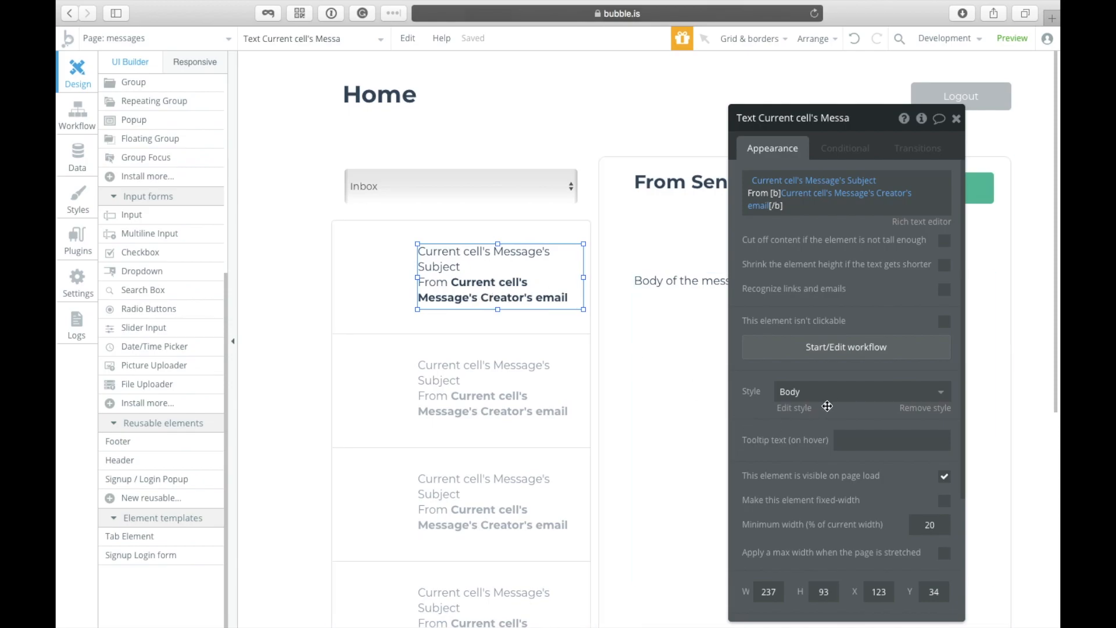
Step: Change the Body text style's font size to 14
click(796, 409)
click(950, 170)
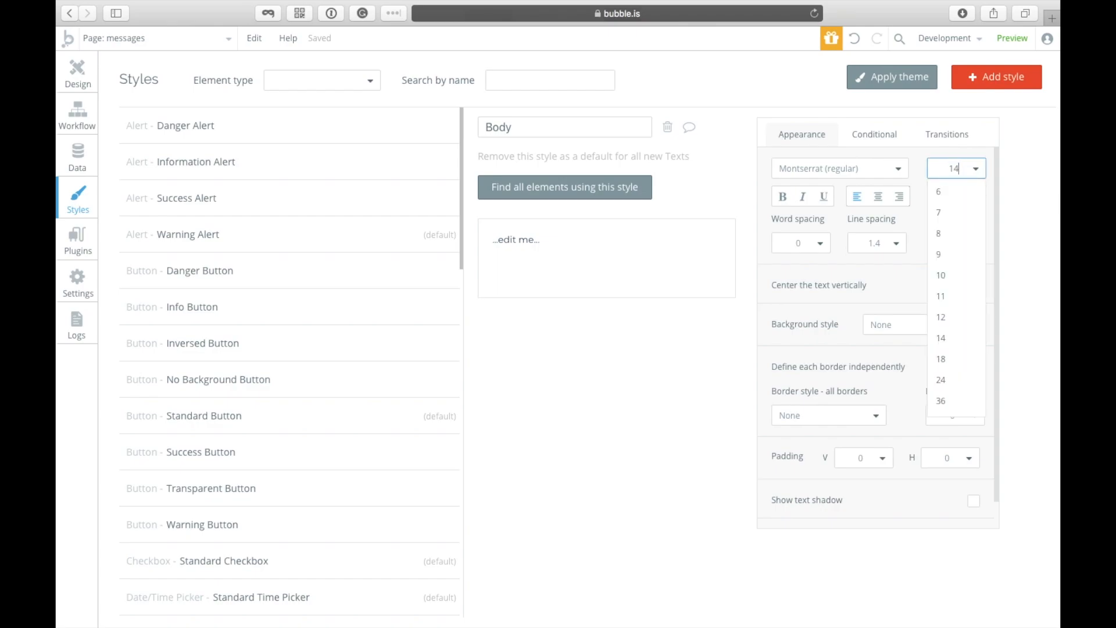
click(78, 75)
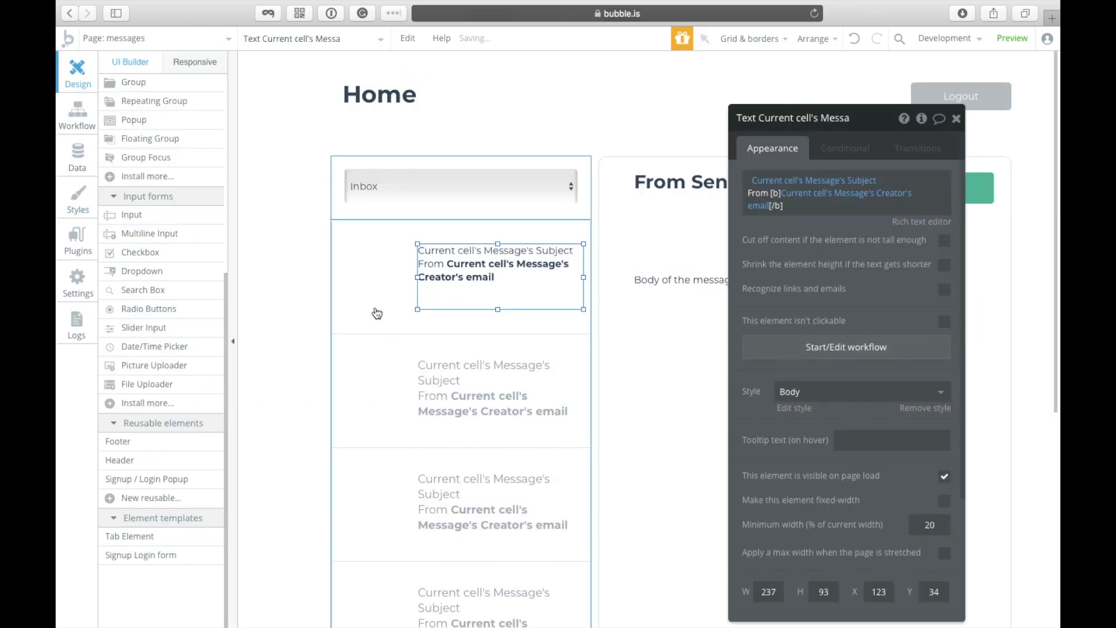
click(370, 301)
click(849, 234)
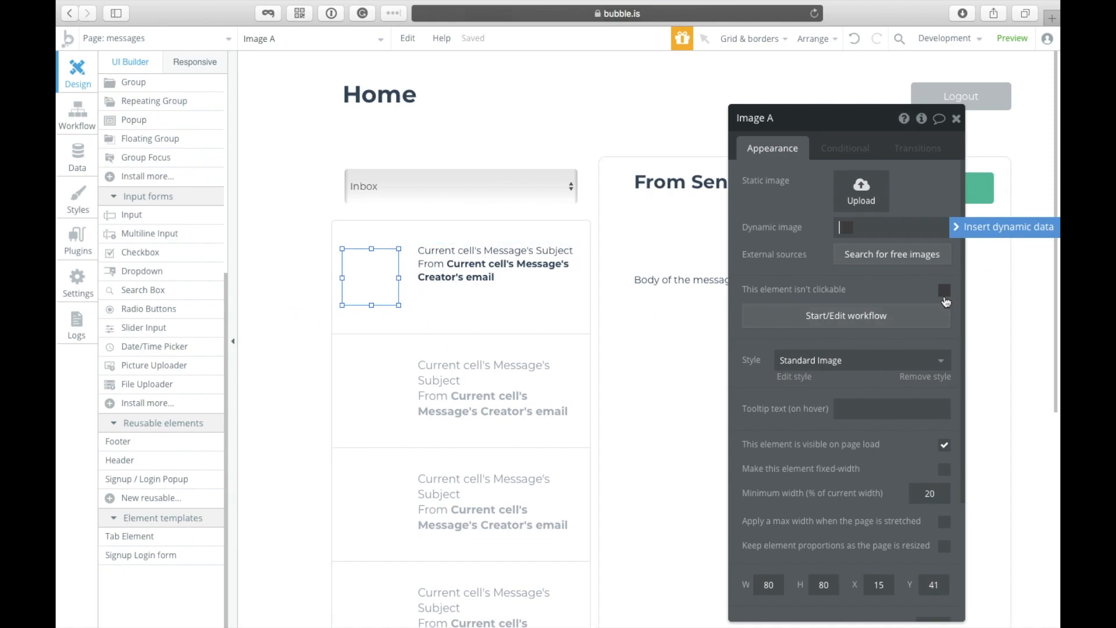
Step: Set Image A's dynamic image to Current cell's Message's Creator's avatar
click(988, 227)
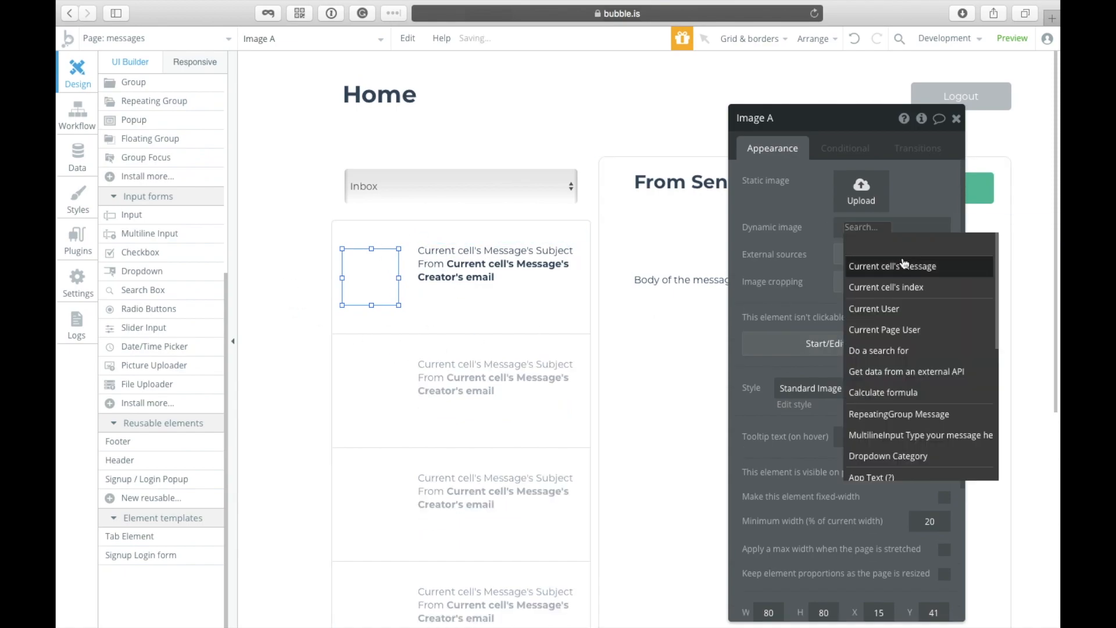
click(902, 273)
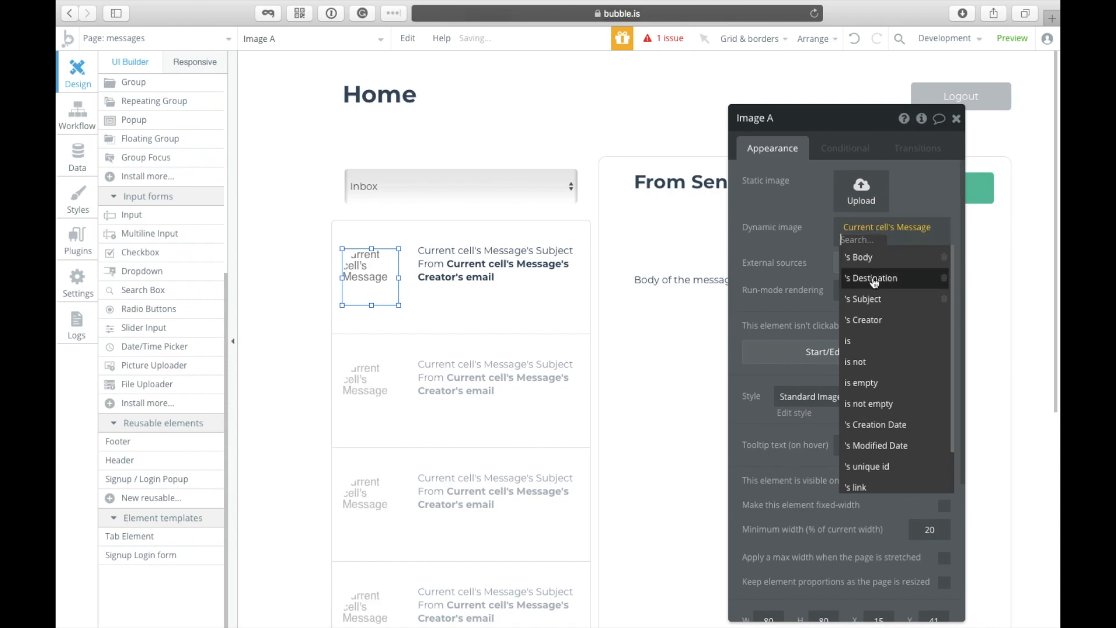
click(873, 320)
click(891, 257)
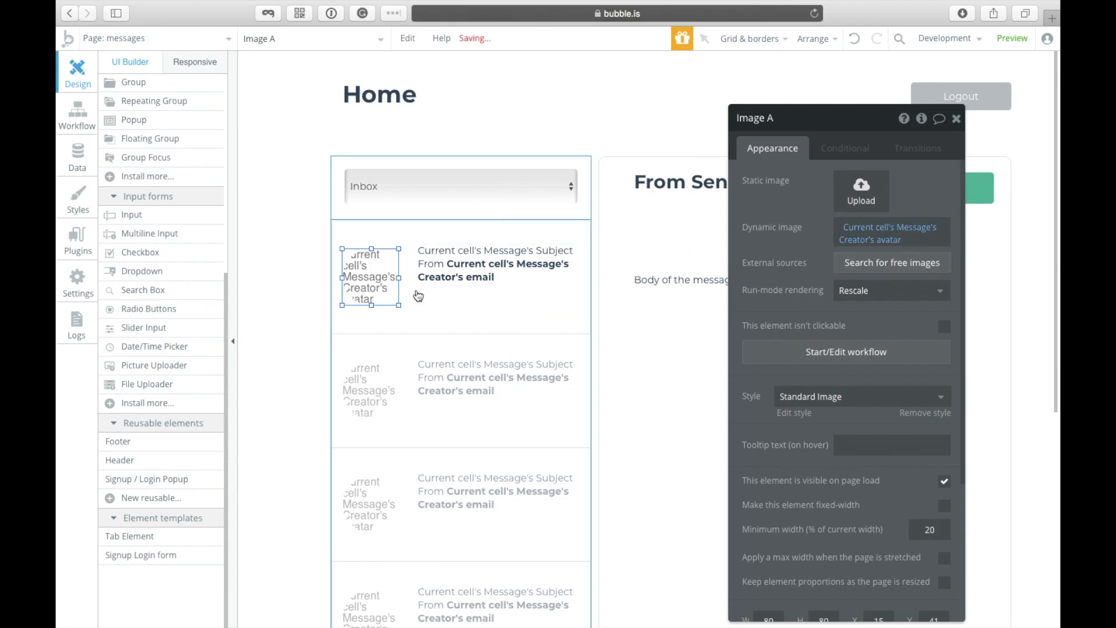
Step: Lower the top edge of the text beside the image slightly
right_click(371, 261)
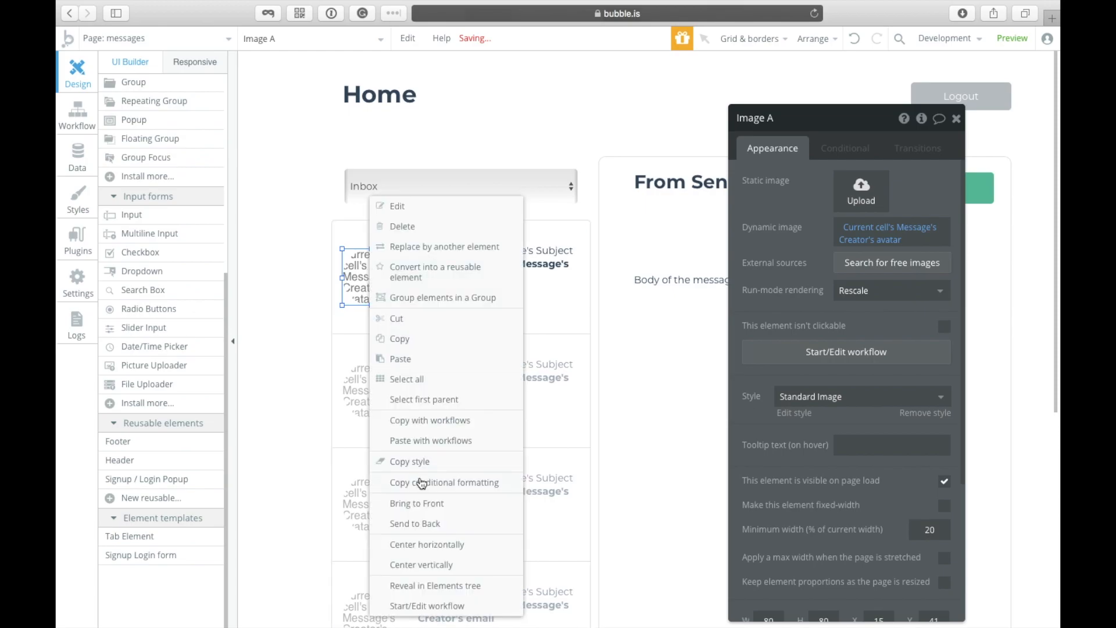
click(445, 573)
click(468, 261)
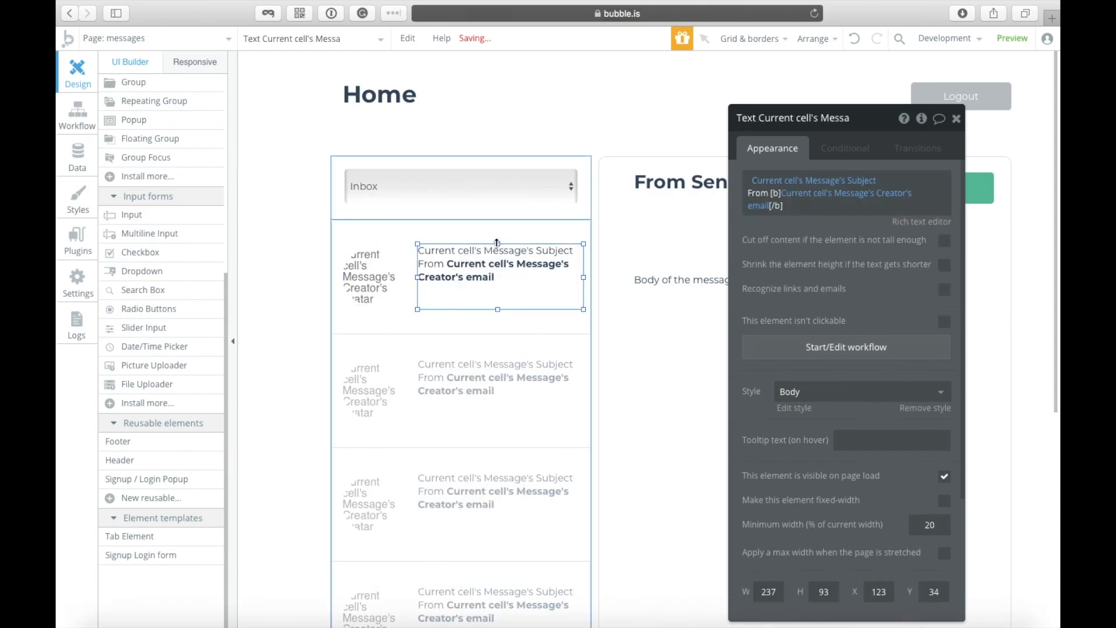
drag(499, 247, 500, 250)
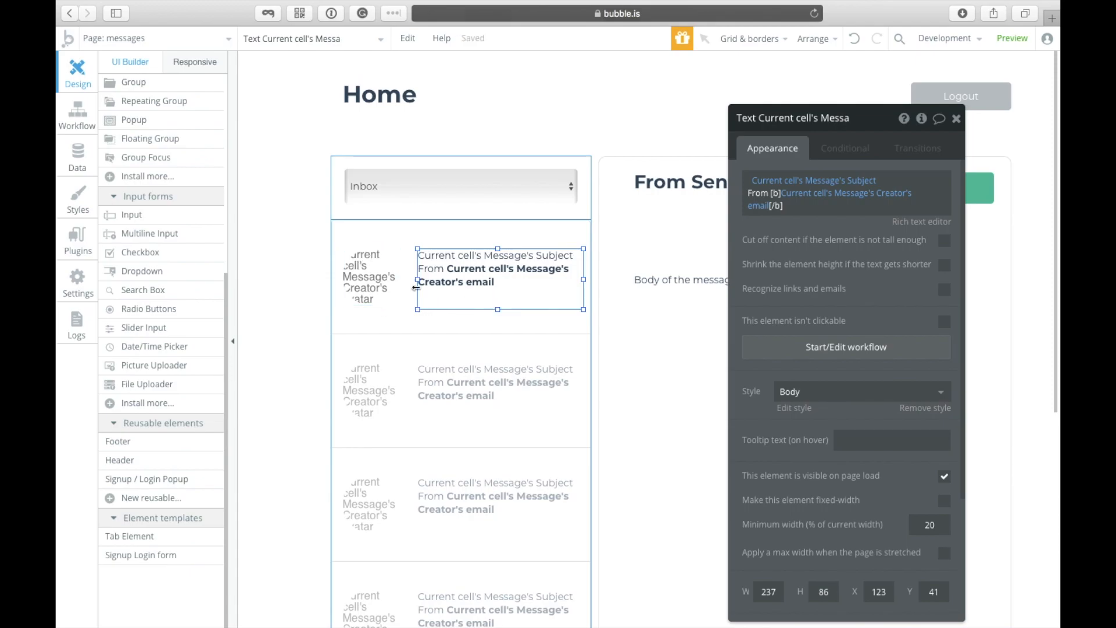
Step: Check the Category dropdown's Inbox and Outbox choices, then reselect the message list
click(475, 341)
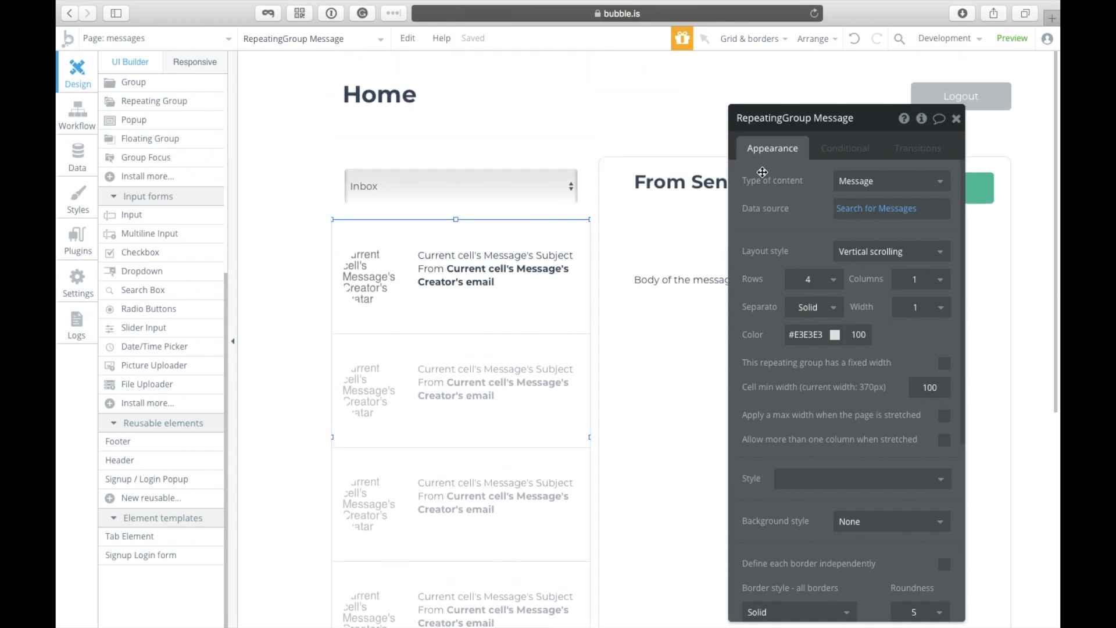
click(828, 146)
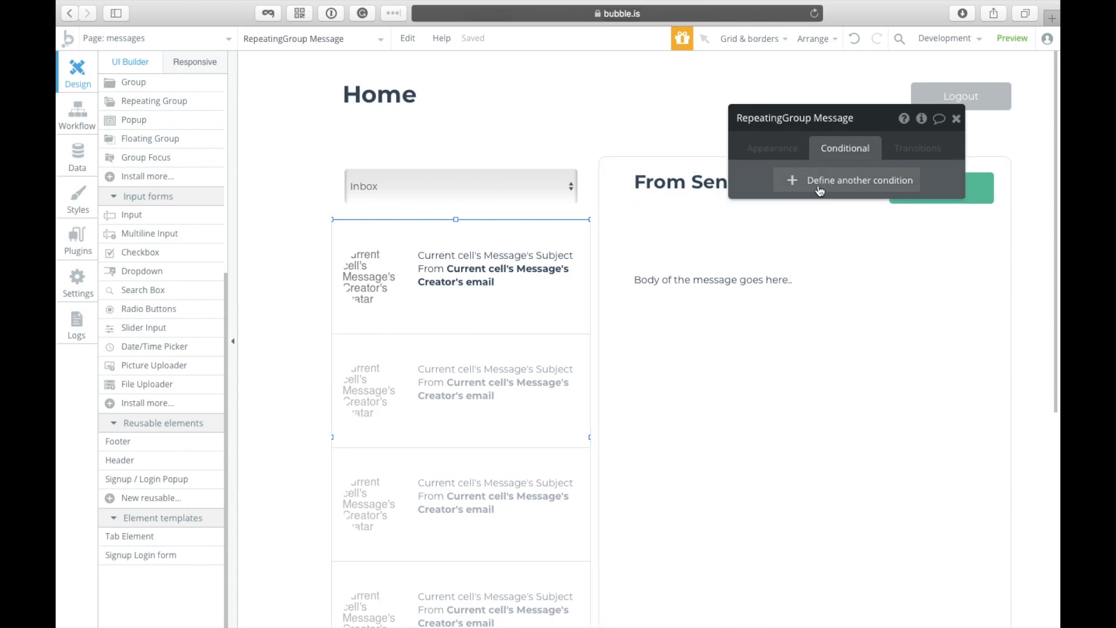
click(532, 186)
click(772, 148)
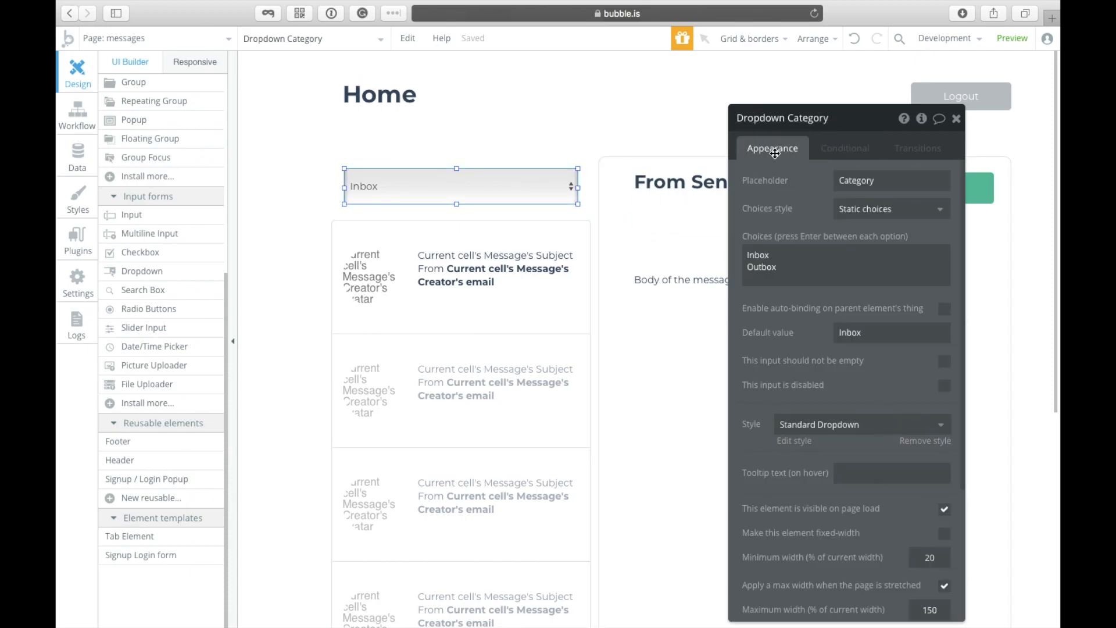
click(804, 279)
drag(804, 279, 667, 238)
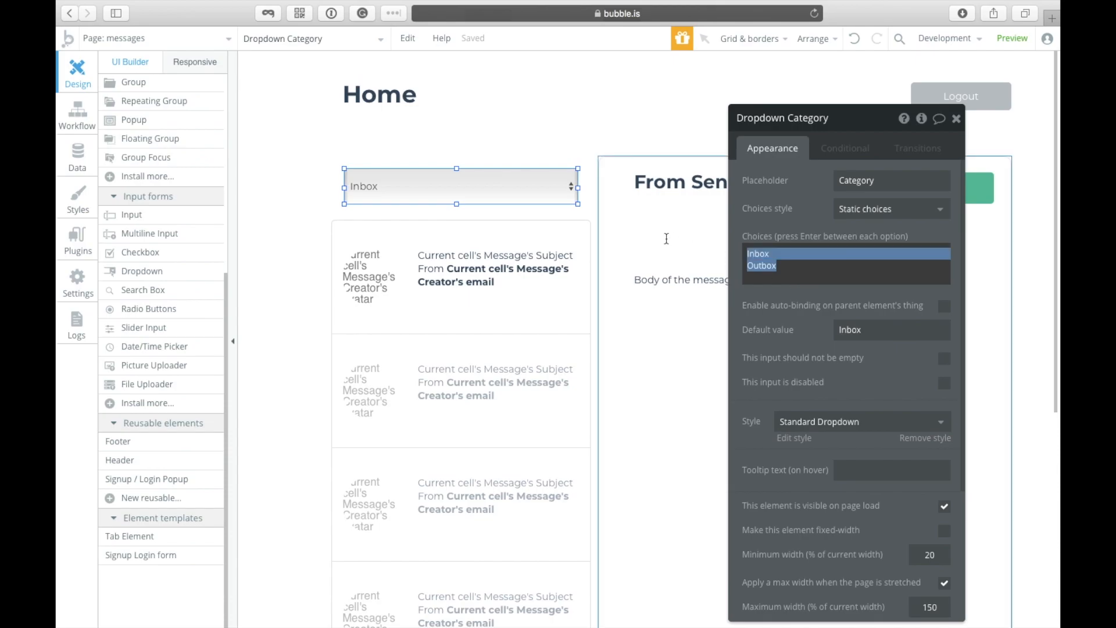
click(521, 343)
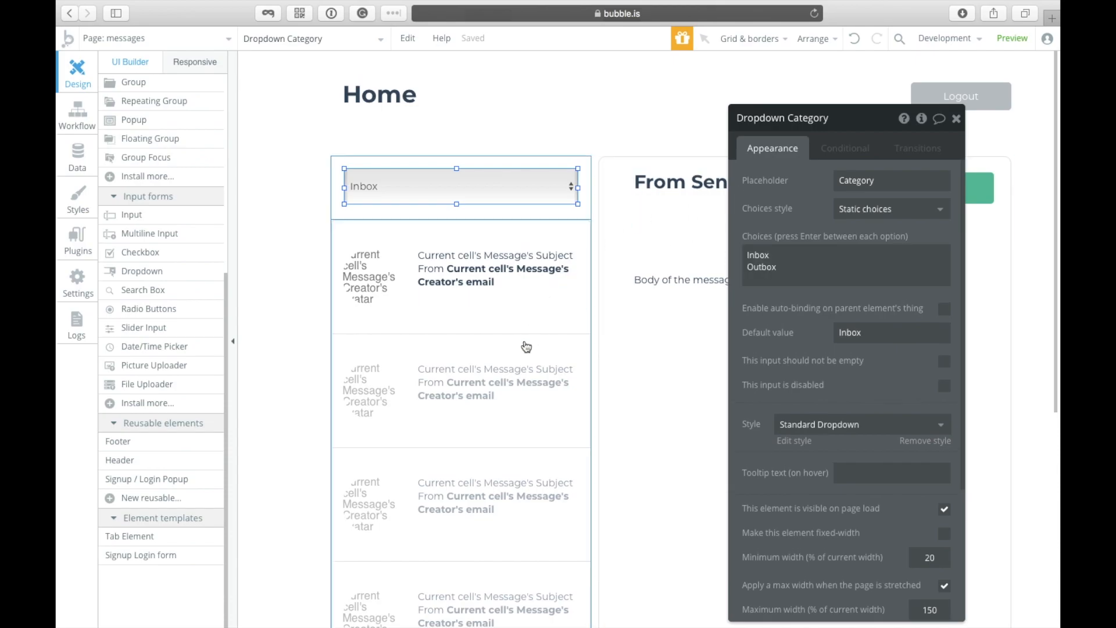
click(429, 203)
click(452, 375)
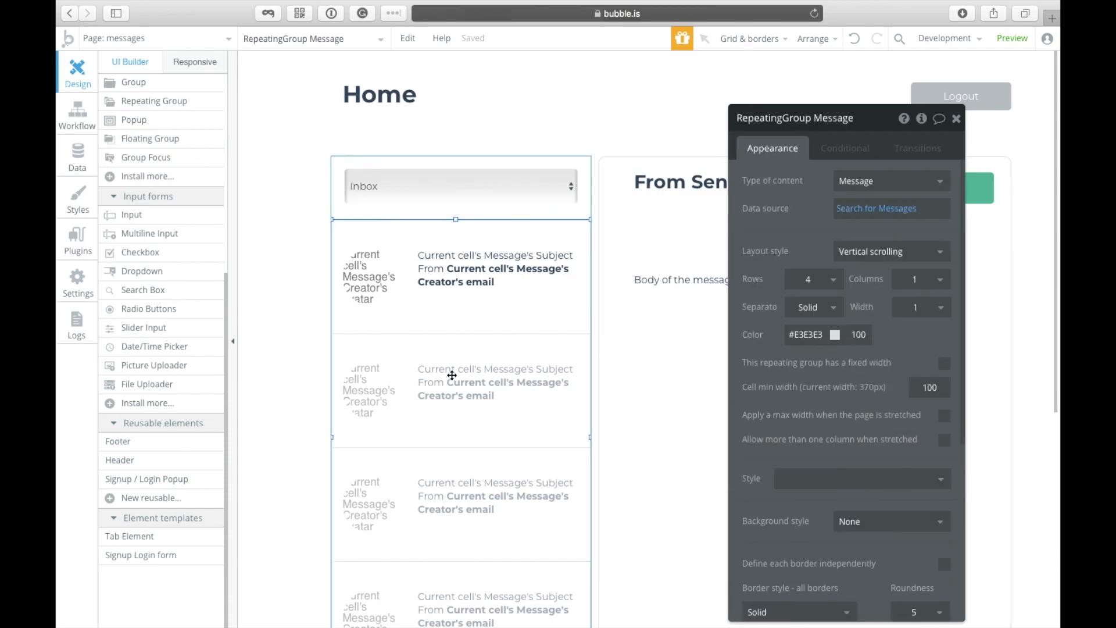
click(837, 153)
Step: Add a list condition: when the Category dropdown's value is Outbox
click(834, 183)
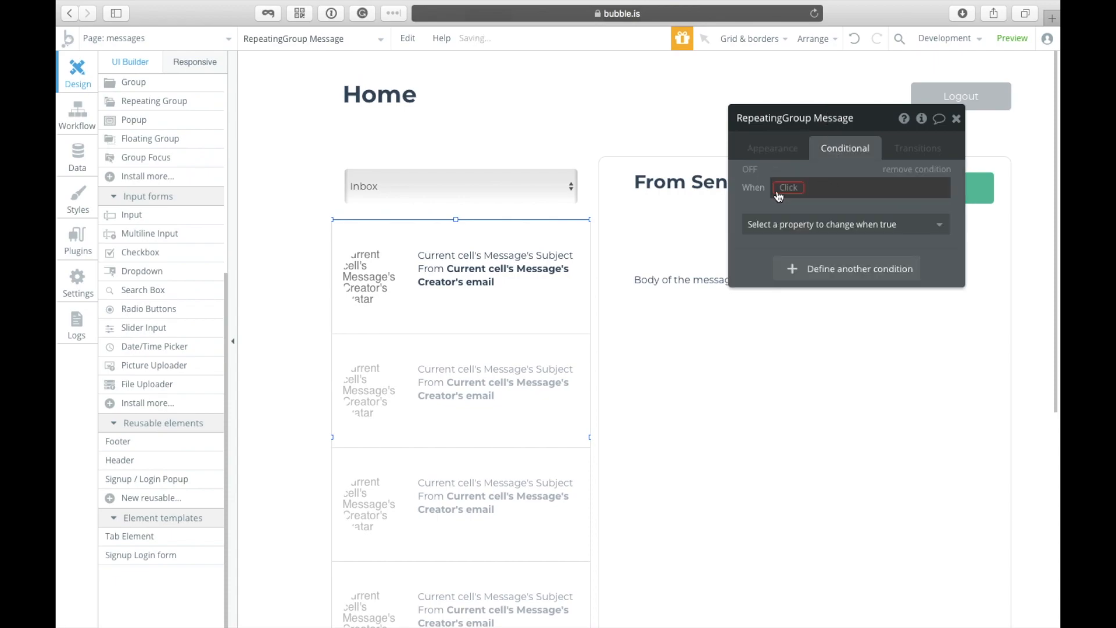
click(783, 188)
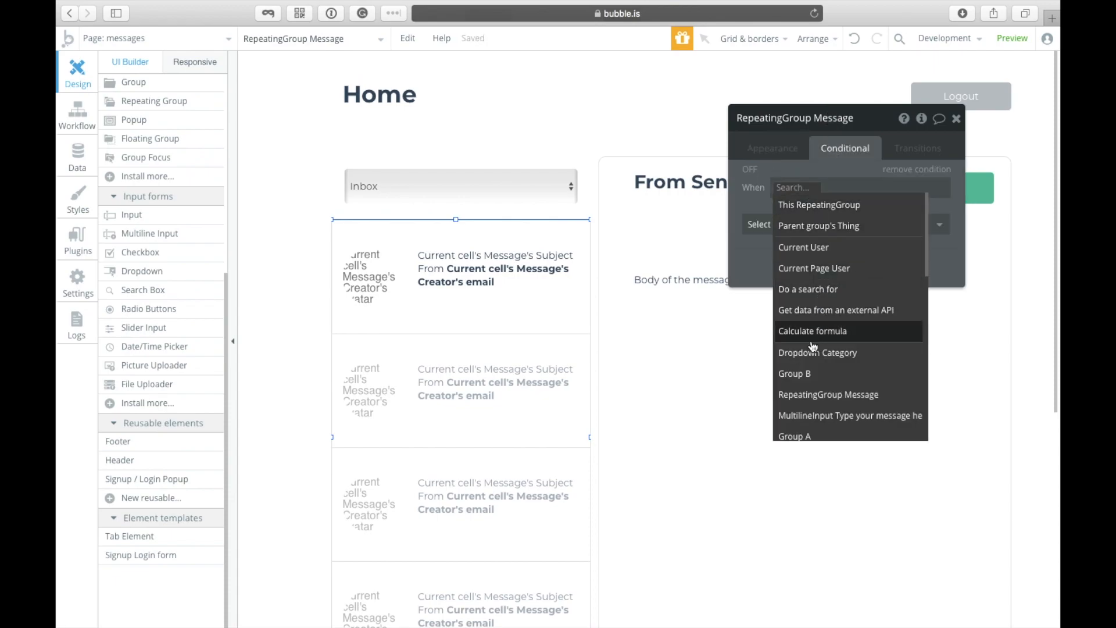
click(840, 353)
click(861, 208)
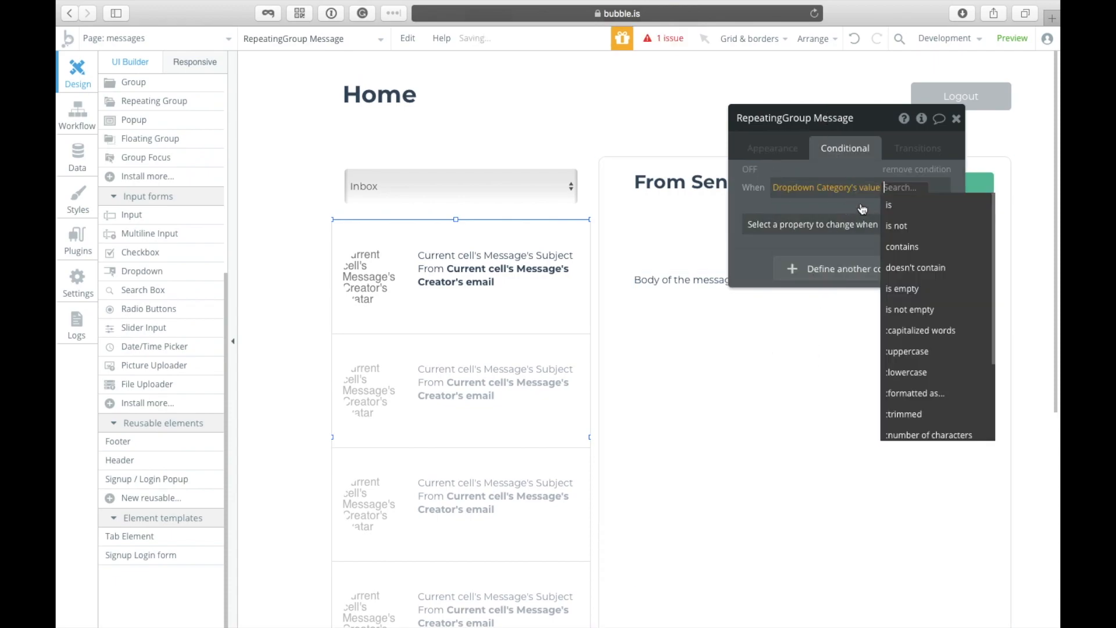
click(906, 206)
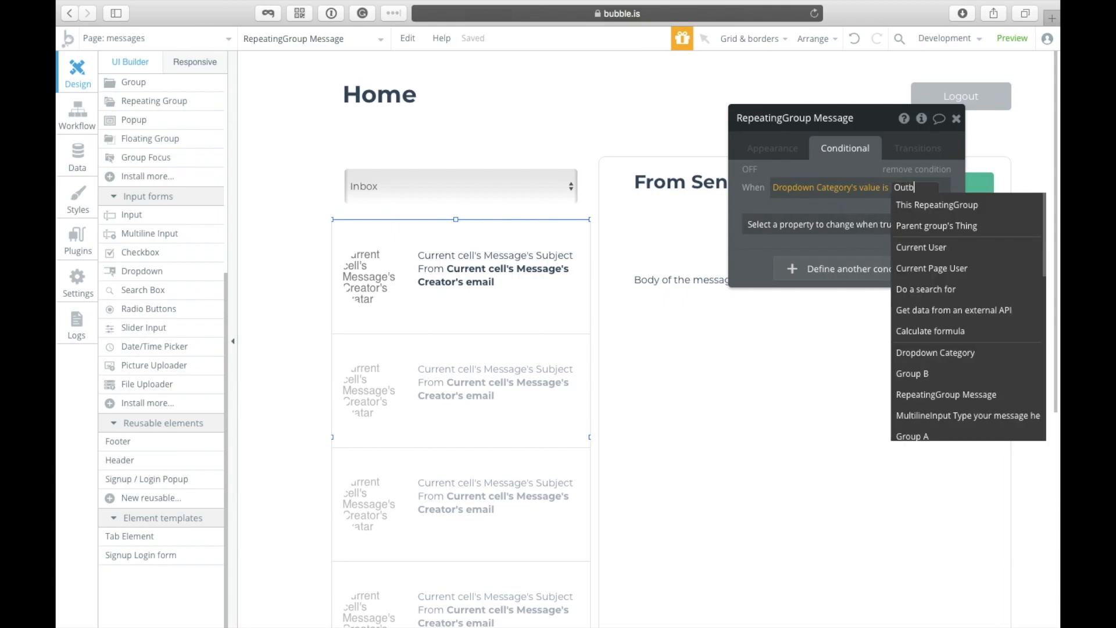
click(753, 207)
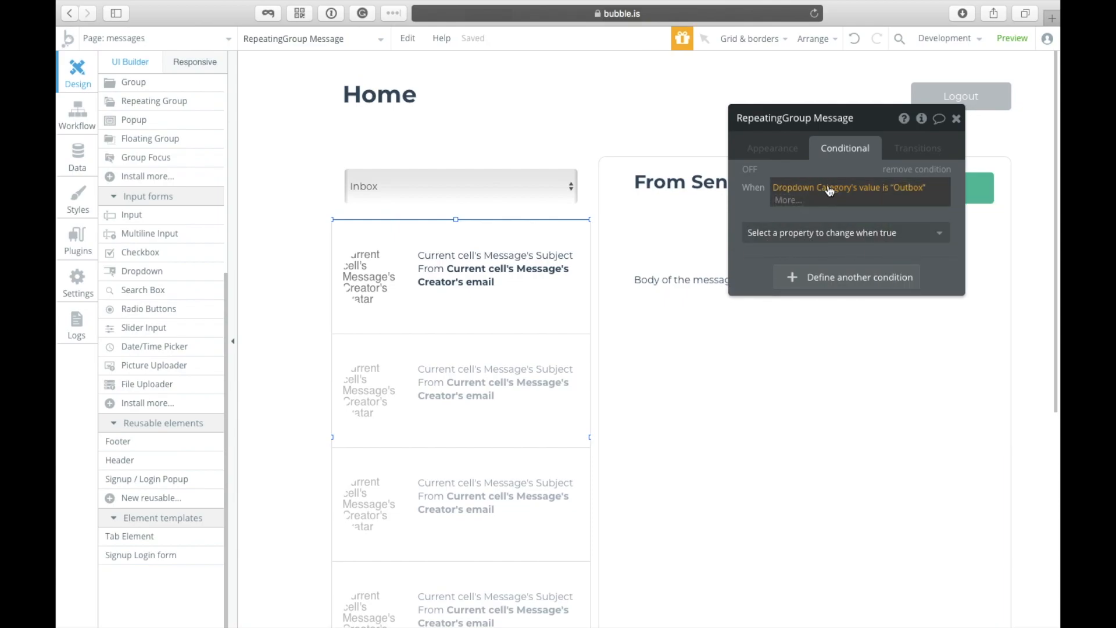
Step: Make the Outbox condition change the data source to Do a search for Messages
click(819, 227)
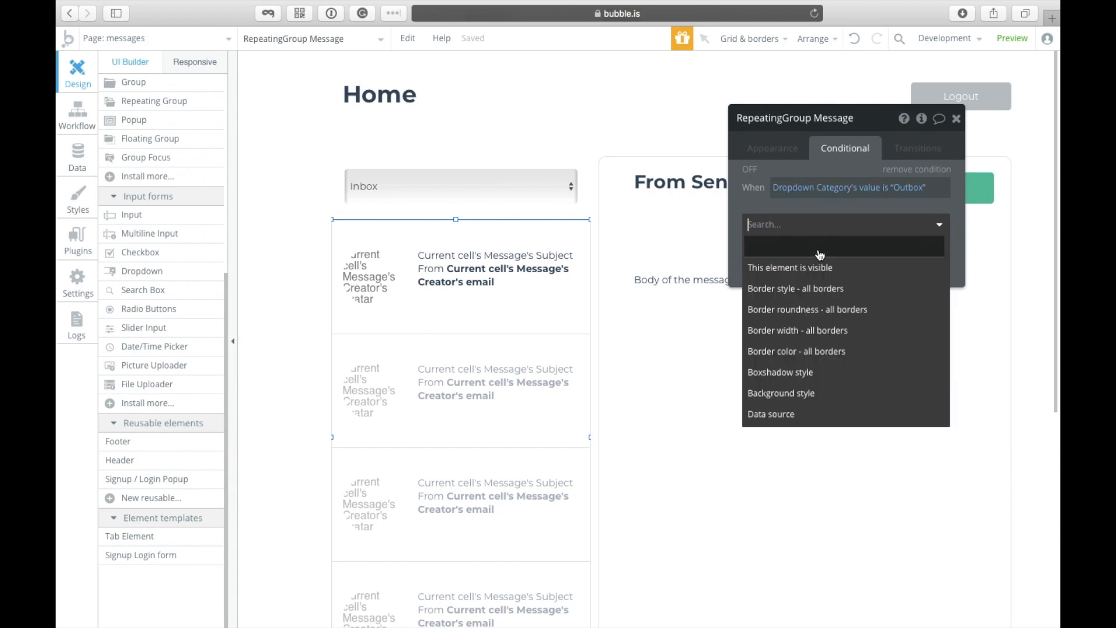
click(801, 415)
click(846, 223)
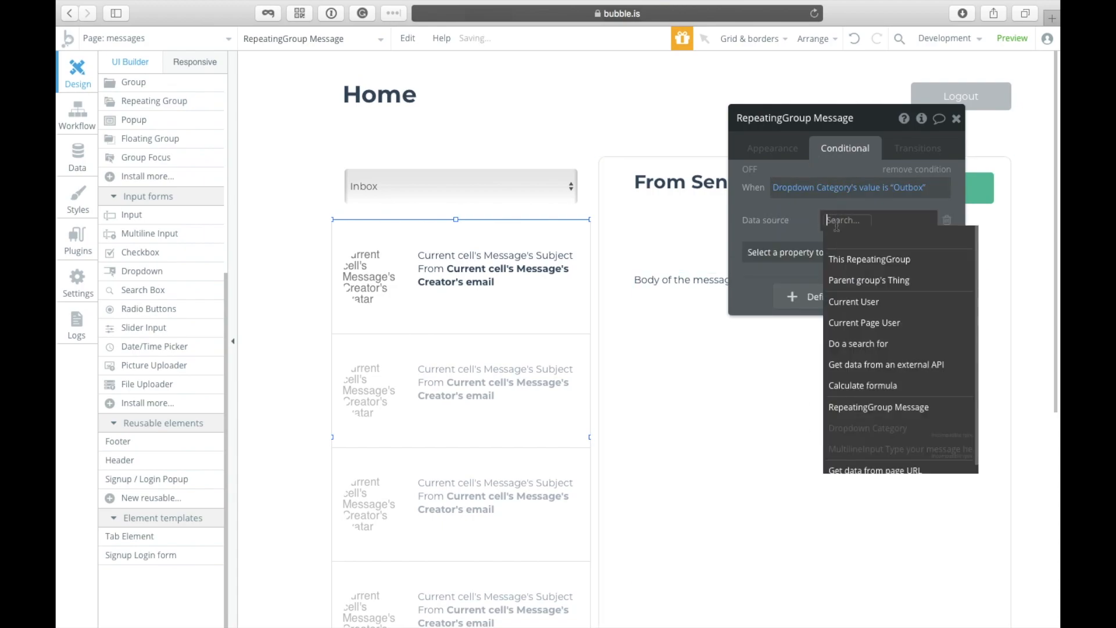
click(879, 345)
click(660, 151)
click(650, 201)
click(594, 263)
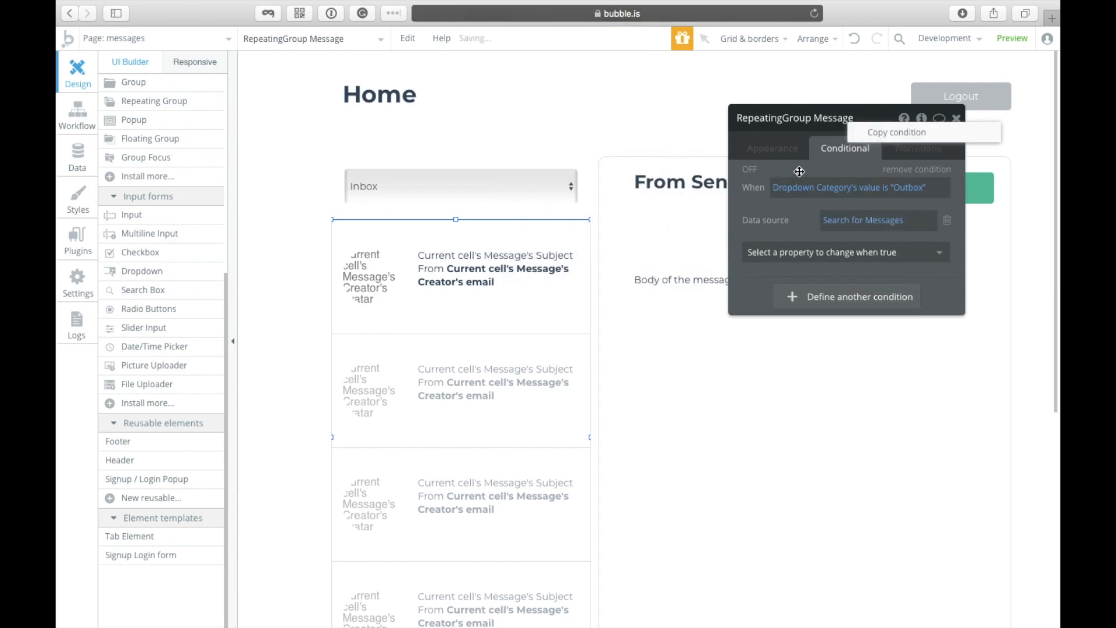
Step: Duplicate the Outbox condition and change its value to Inbox
right_click(872, 165)
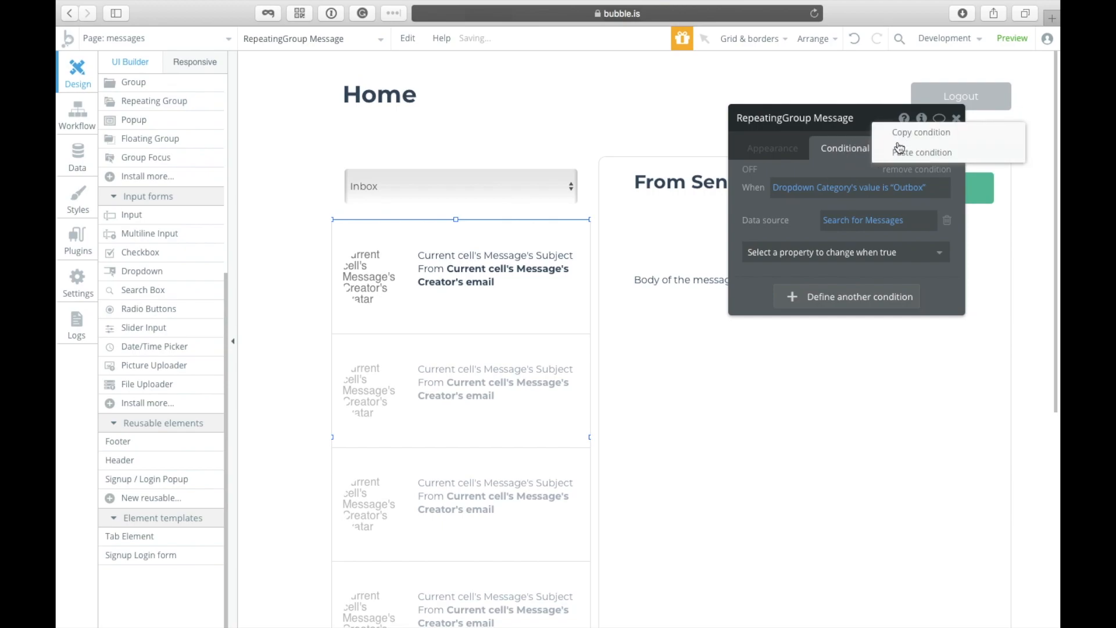
click(906, 154)
click(901, 299)
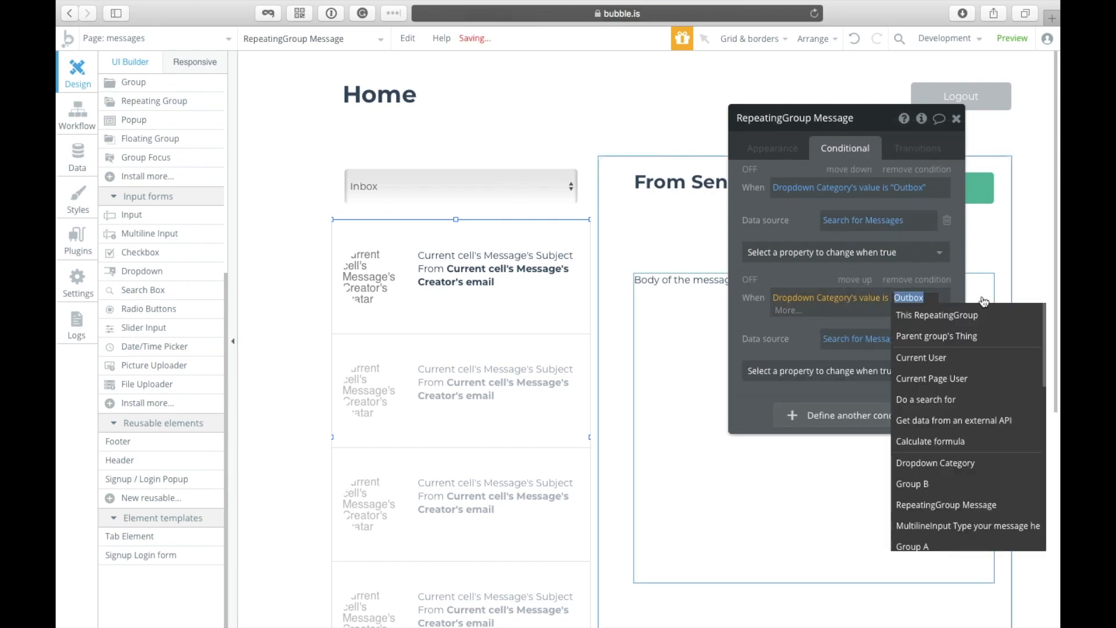
key(BackSpace)
text(Inbox)
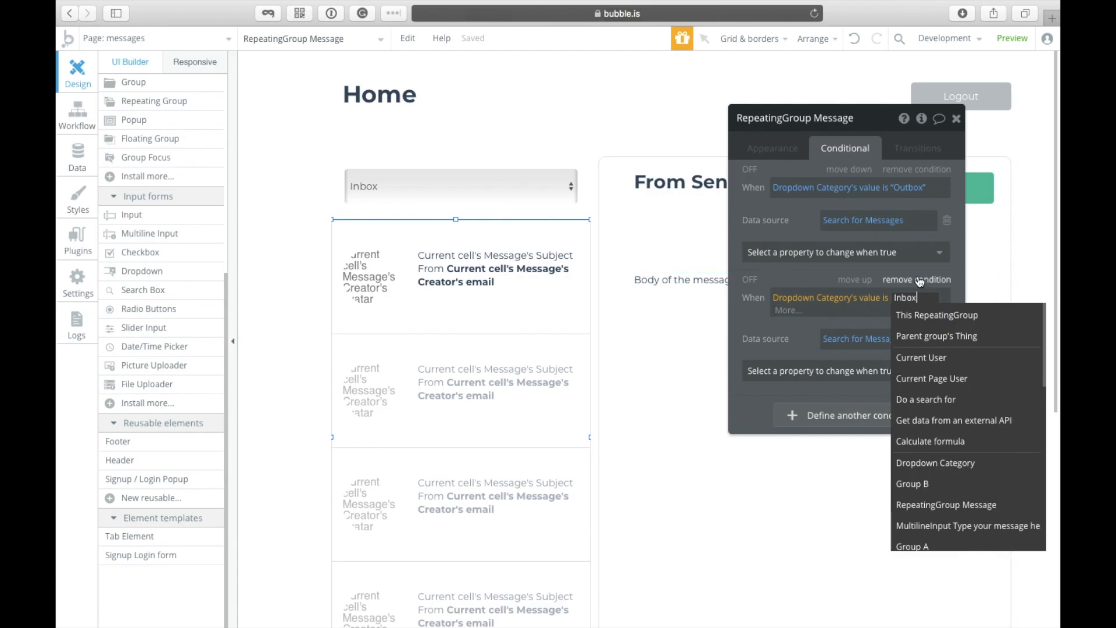
key(Return)
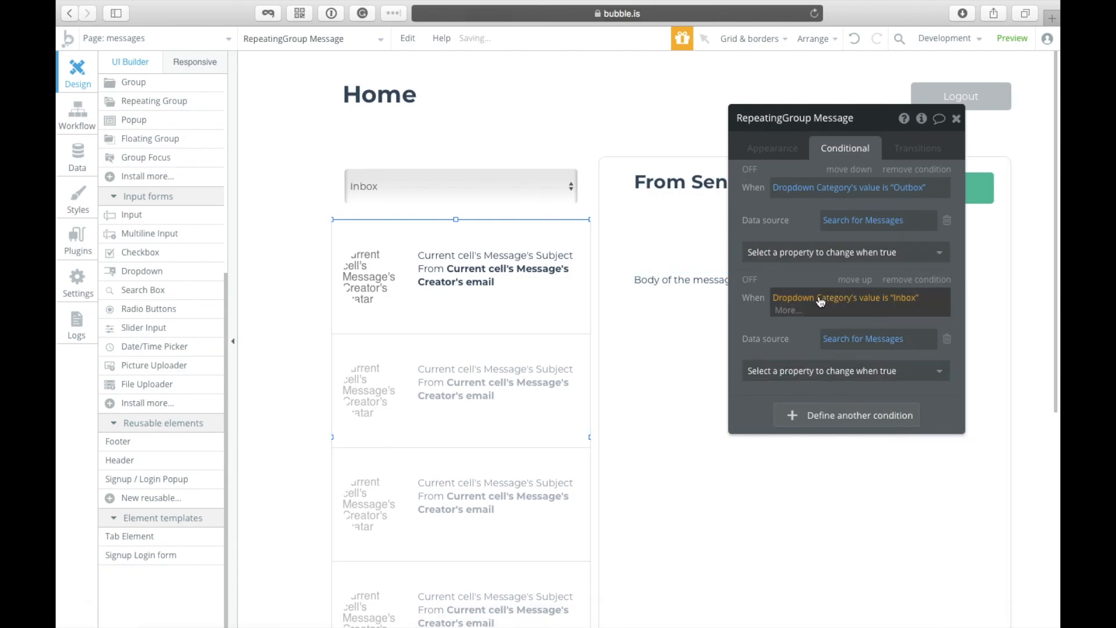
click(521, 189)
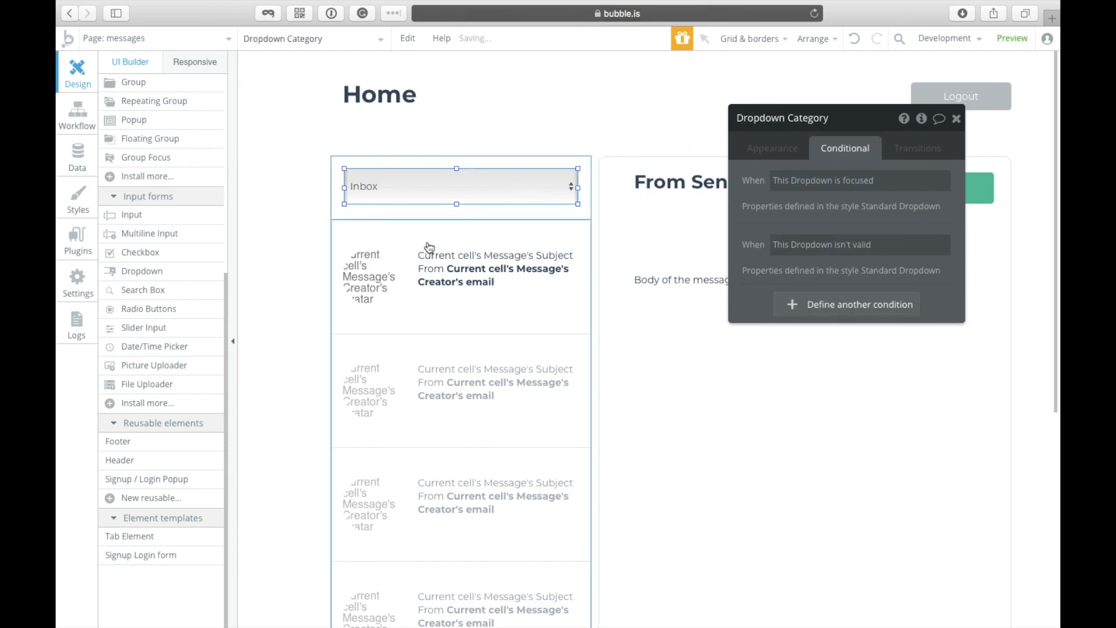
Step: Constrain the Outbox condition's Messages search to Created By = Current User
click(773, 153)
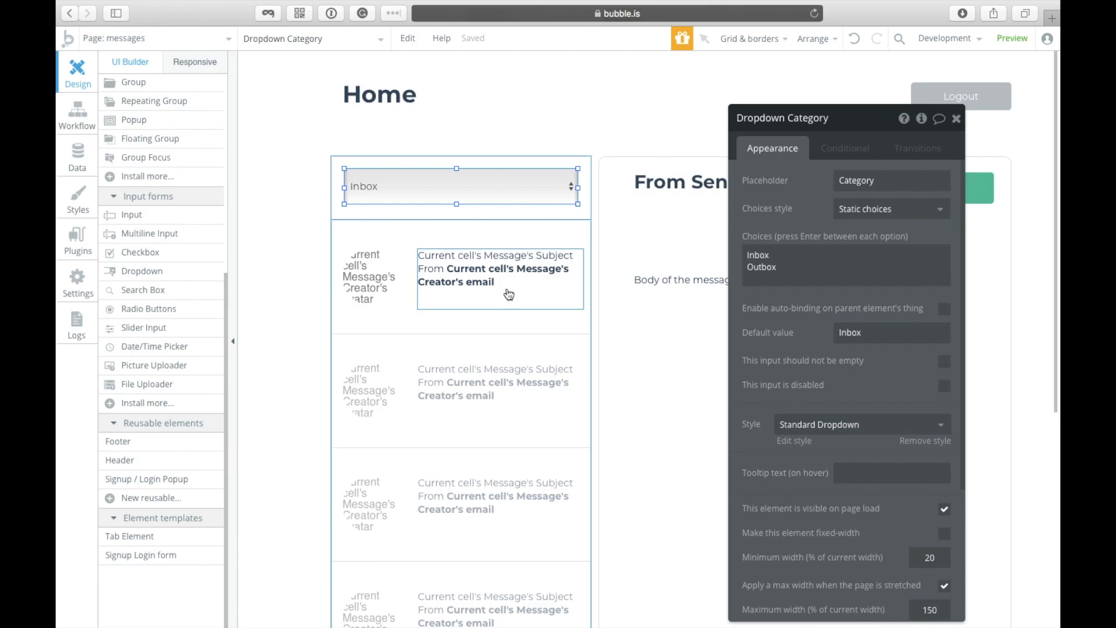
click(489, 371)
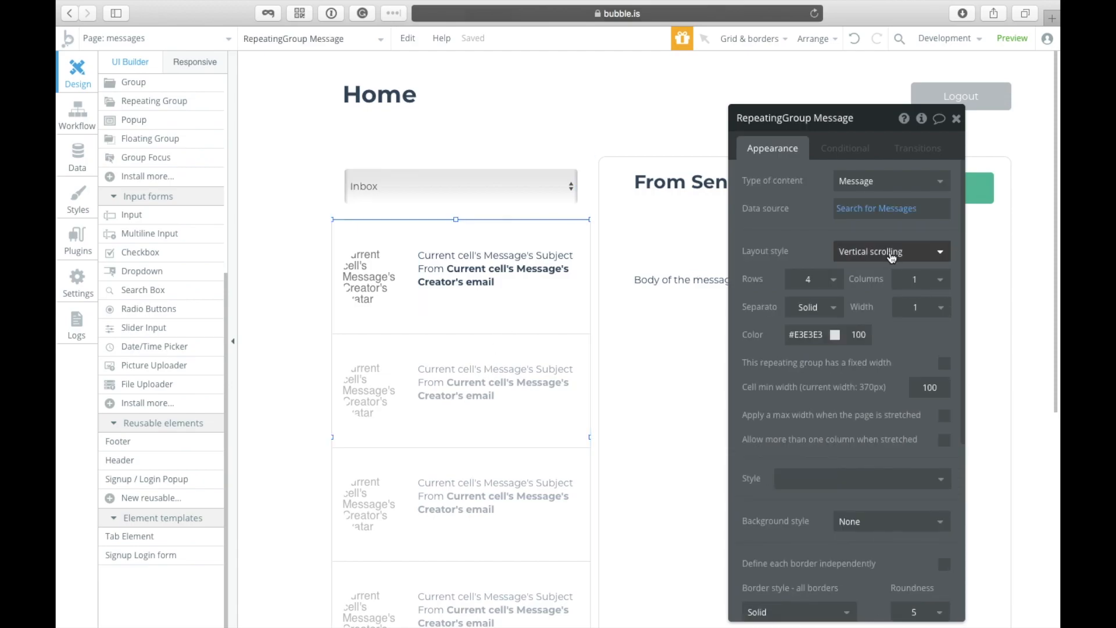
click(856, 156)
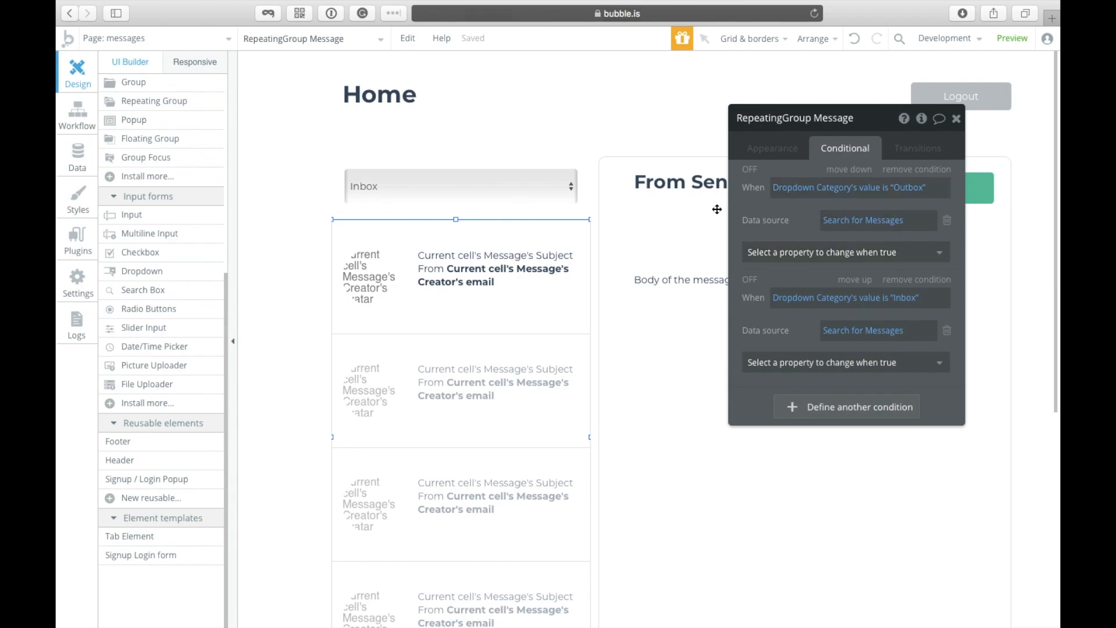
click(883, 224)
click(622, 192)
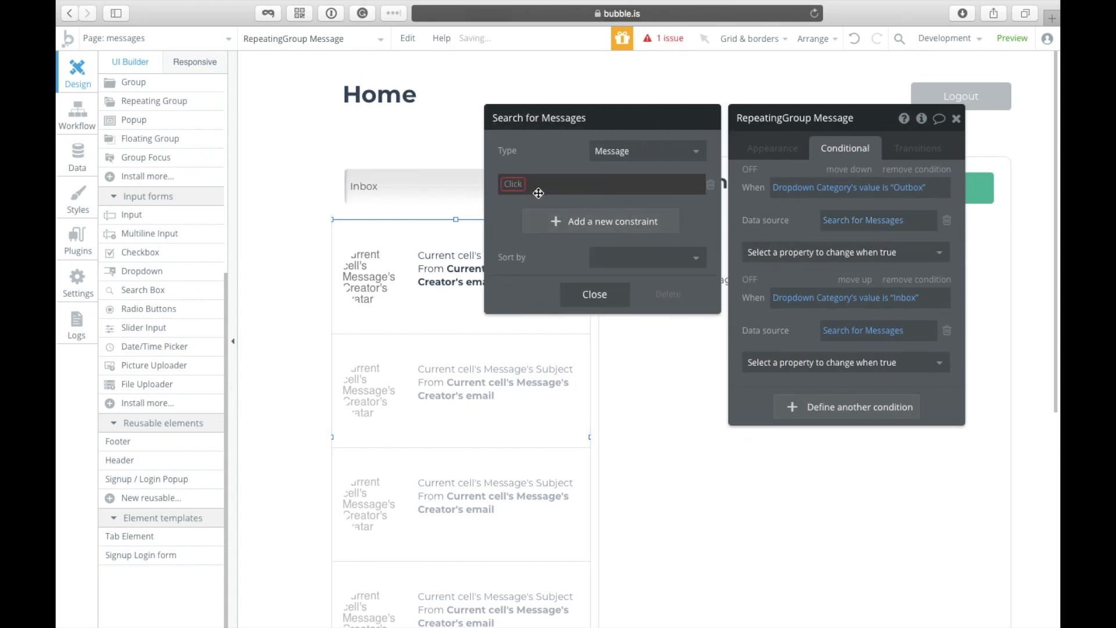
click(516, 184)
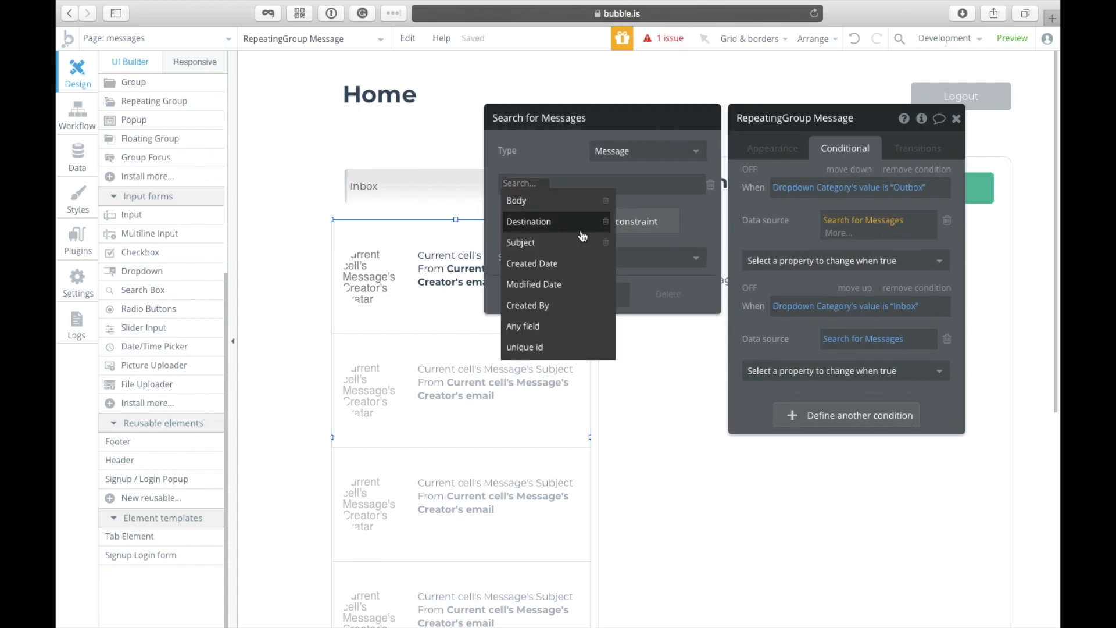
click(556, 314)
click(561, 202)
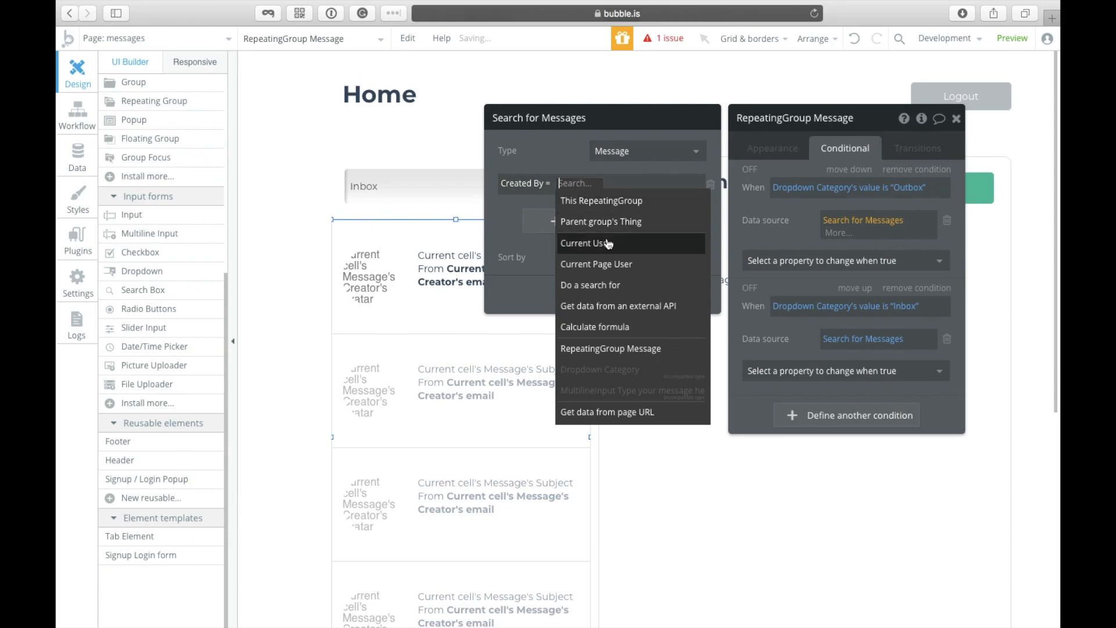
click(609, 243)
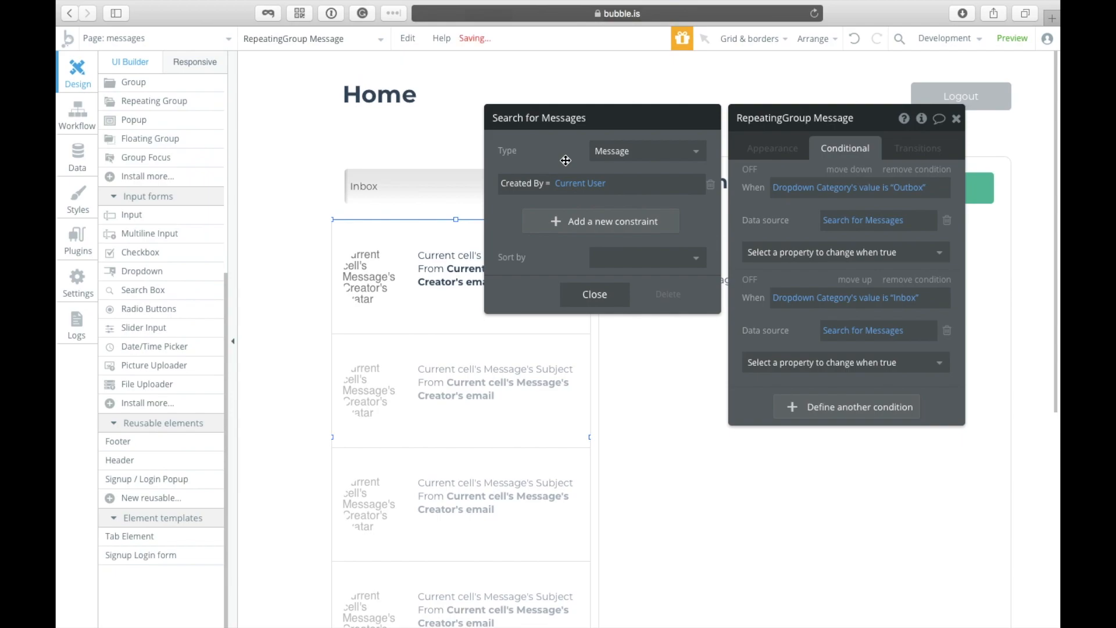
click(599, 295)
Step: Constrain the Inbox condition's Messages search to Destination = Current User
click(879, 335)
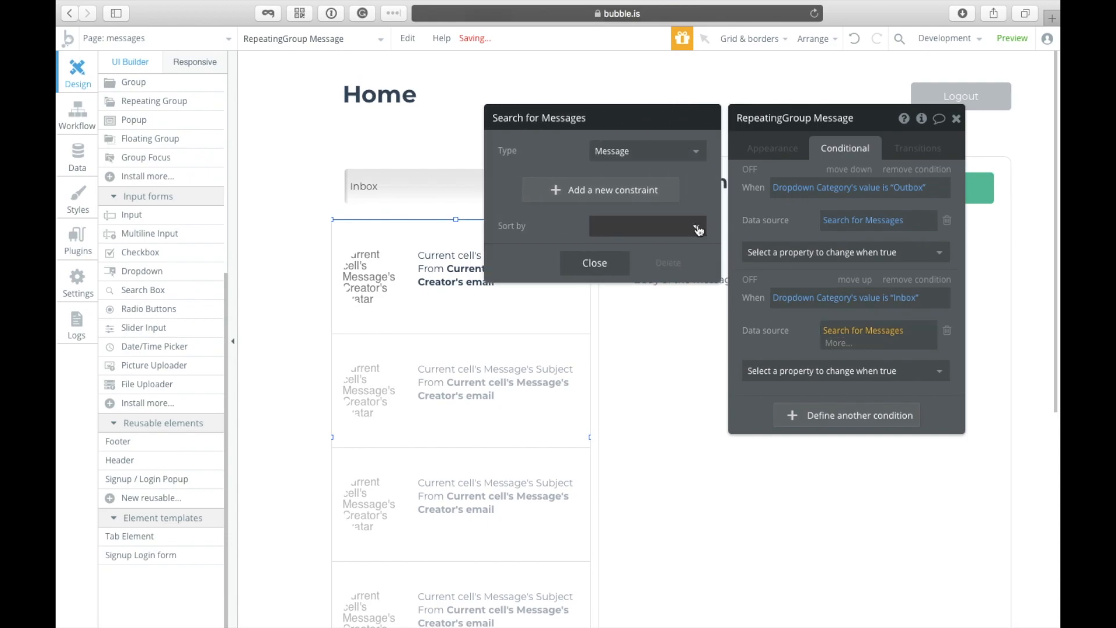
click(653, 195)
click(541, 185)
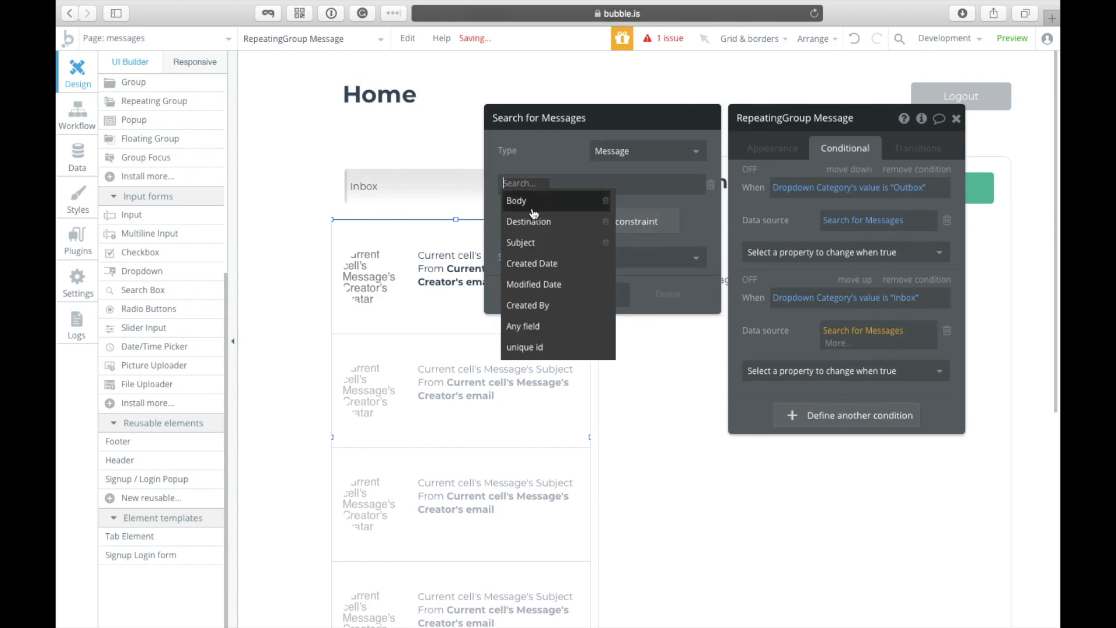
click(541, 218)
click(560, 189)
click(563, 198)
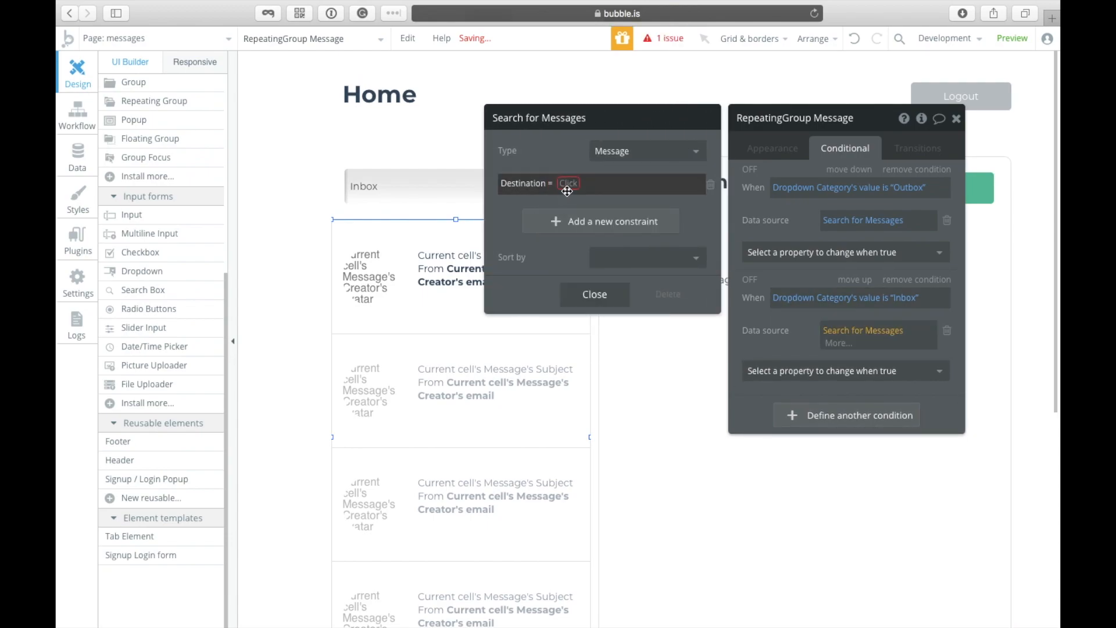
click(567, 184)
click(589, 243)
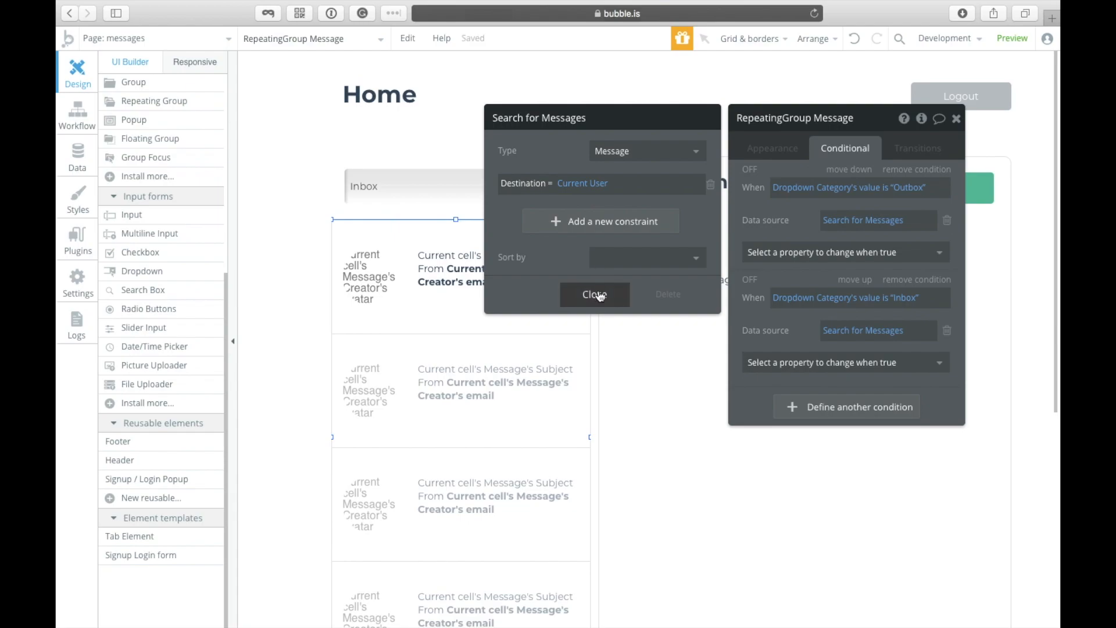
click(597, 294)
click(958, 120)
click(850, 250)
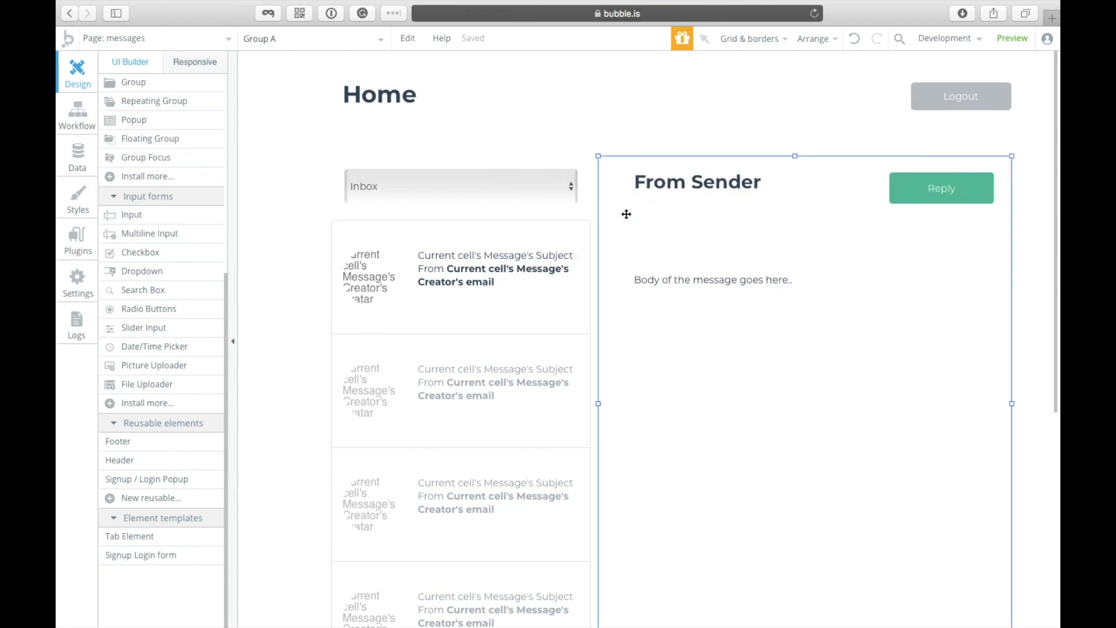
Step: Set the message detail group's Type of content to Message
double_click(719, 244)
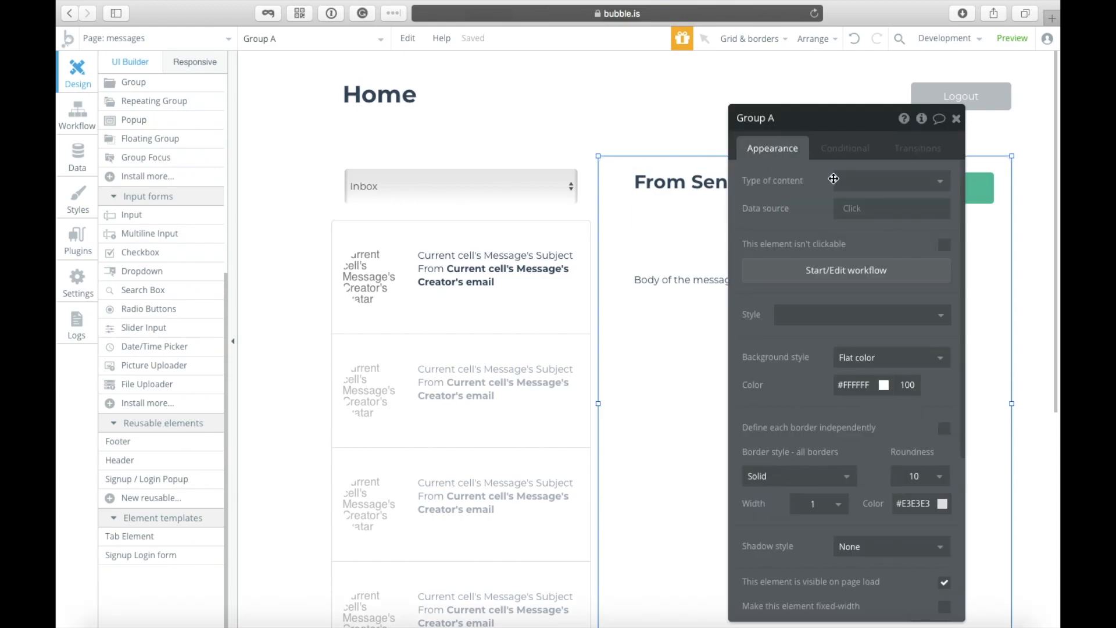
click(834, 179)
click(856, 241)
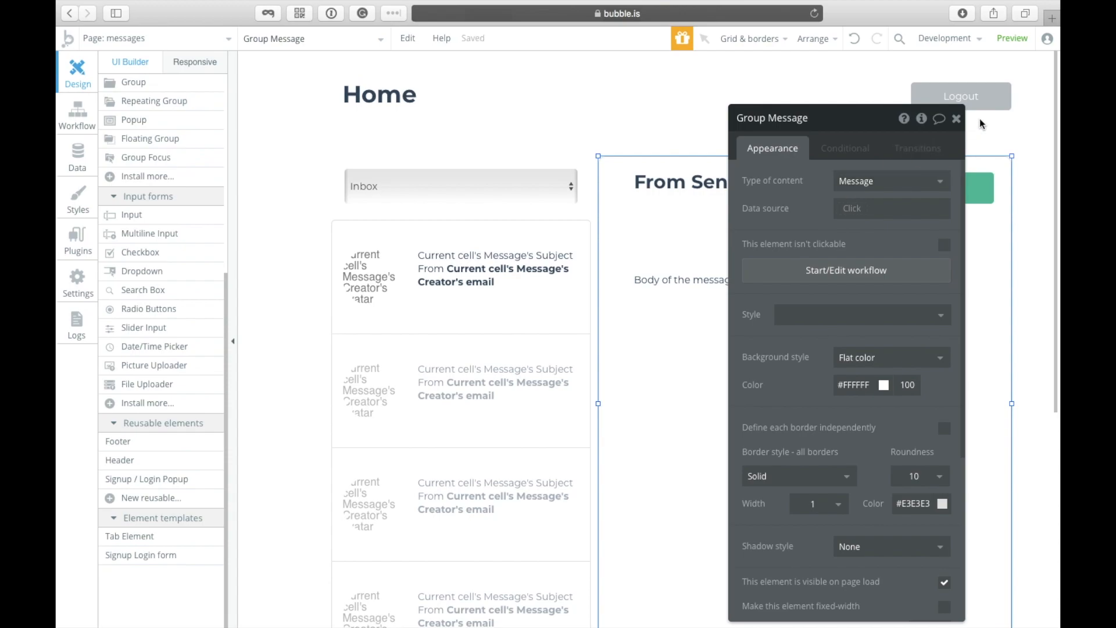
click(957, 119)
Step: Review the From Sender heading and the Reply button's settings in the detail group
click(824, 181)
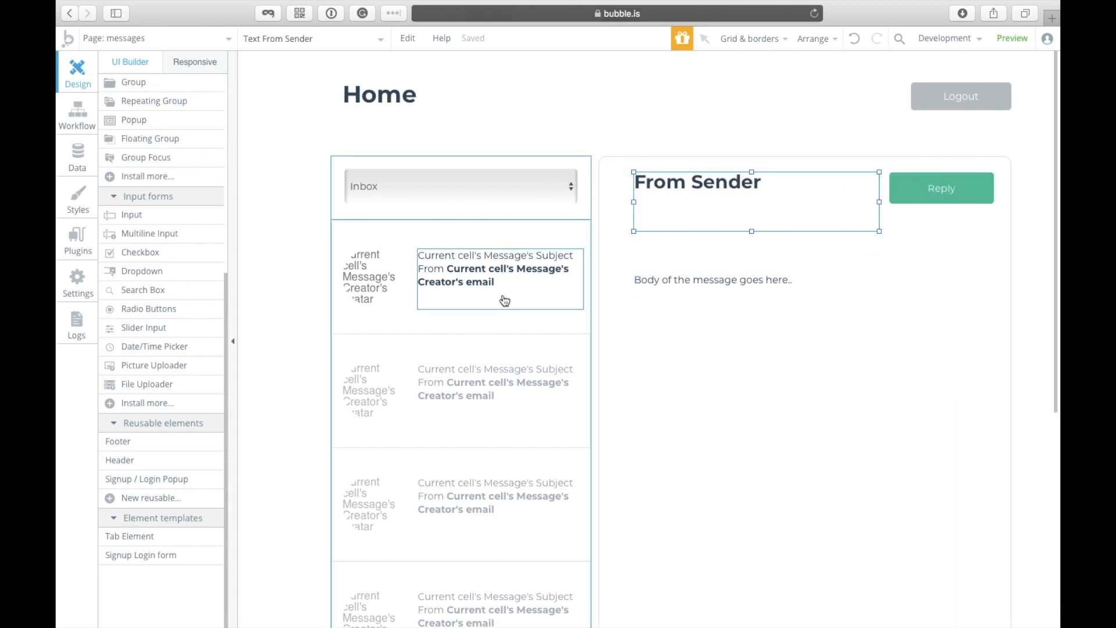
click(647, 256)
click(904, 201)
double_click(931, 200)
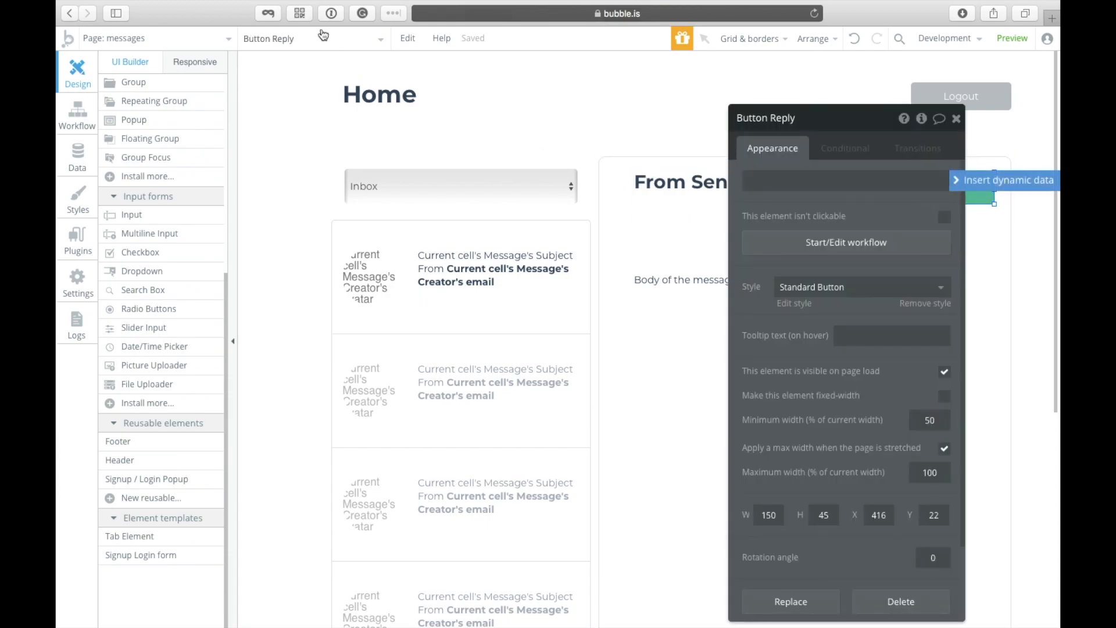
Step: Show Popup A and move its message box down to Y 124
click(314, 47)
click(294, 110)
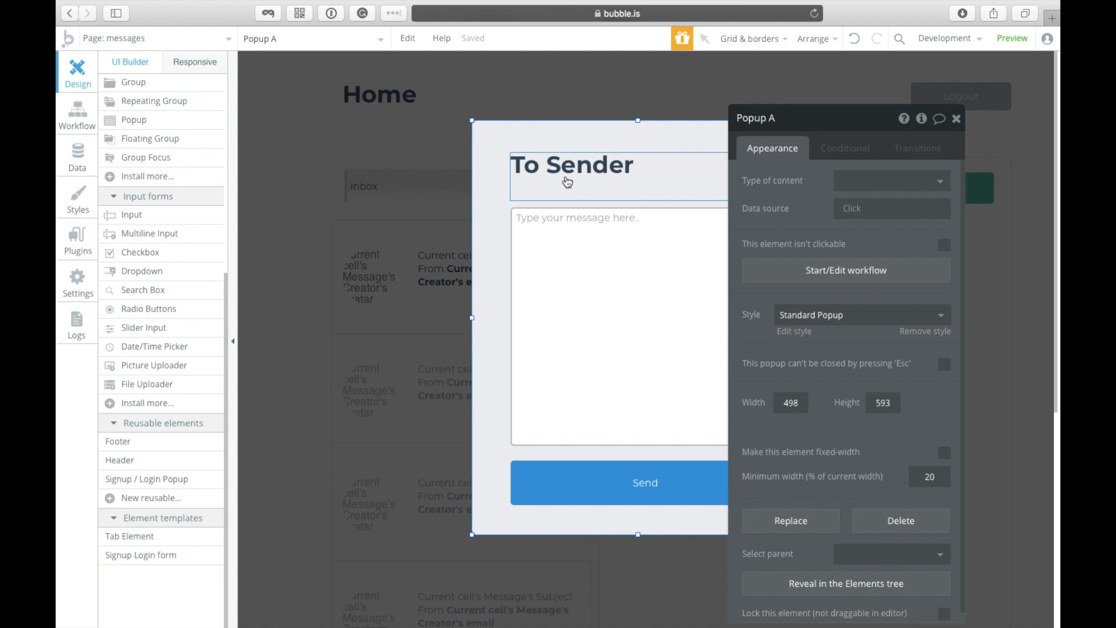
click(626, 215)
drag(642, 209, 642, 271)
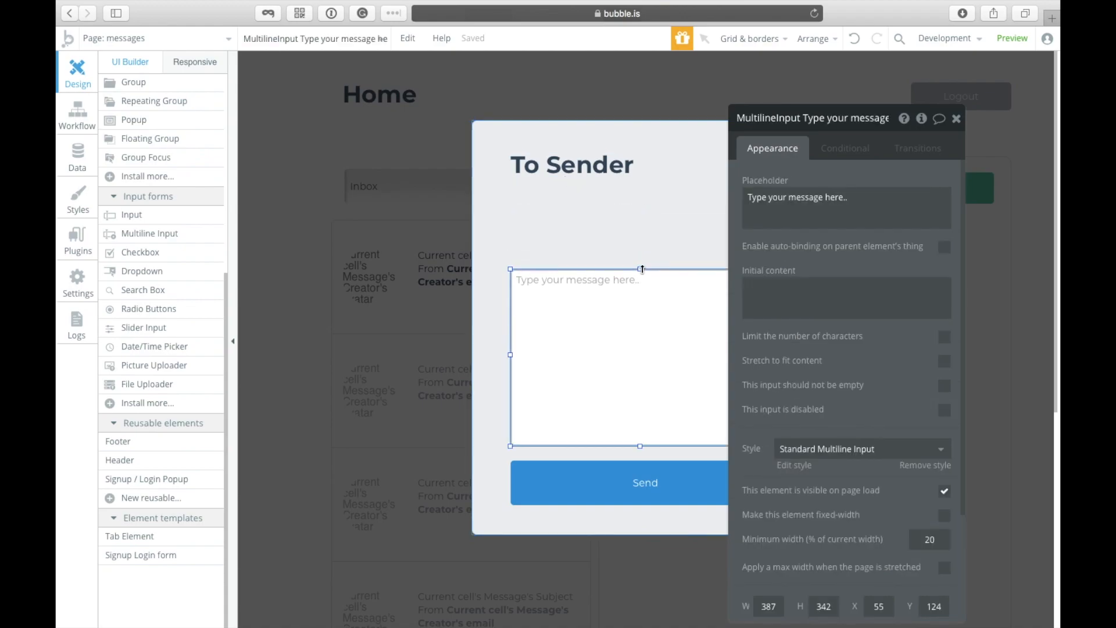
scroll(118, 191, up, 3)
click(135, 317)
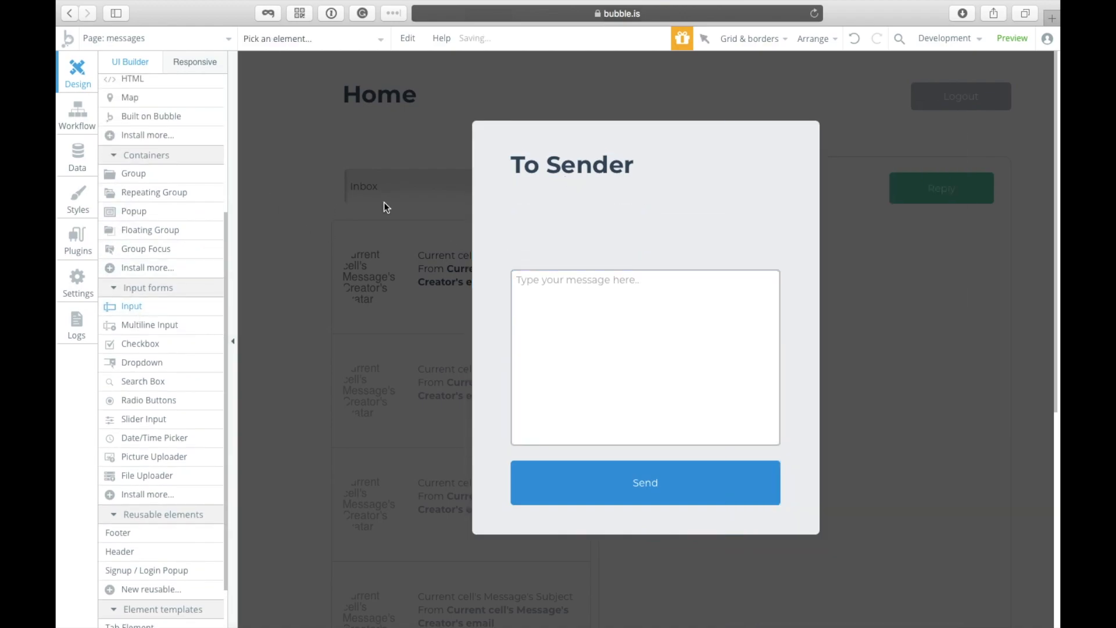
Step: Add a full-width subject input above the message box with placeholder 'Subject of your message'
mouse_move(515, 190)
mouse_down()
mouse_move(667, 244)
mouse_move(621, 225)
mouse_move(628, 232)
mouse_move(585, 243)
mouse_up()
drag(670, 221, 742, 222)
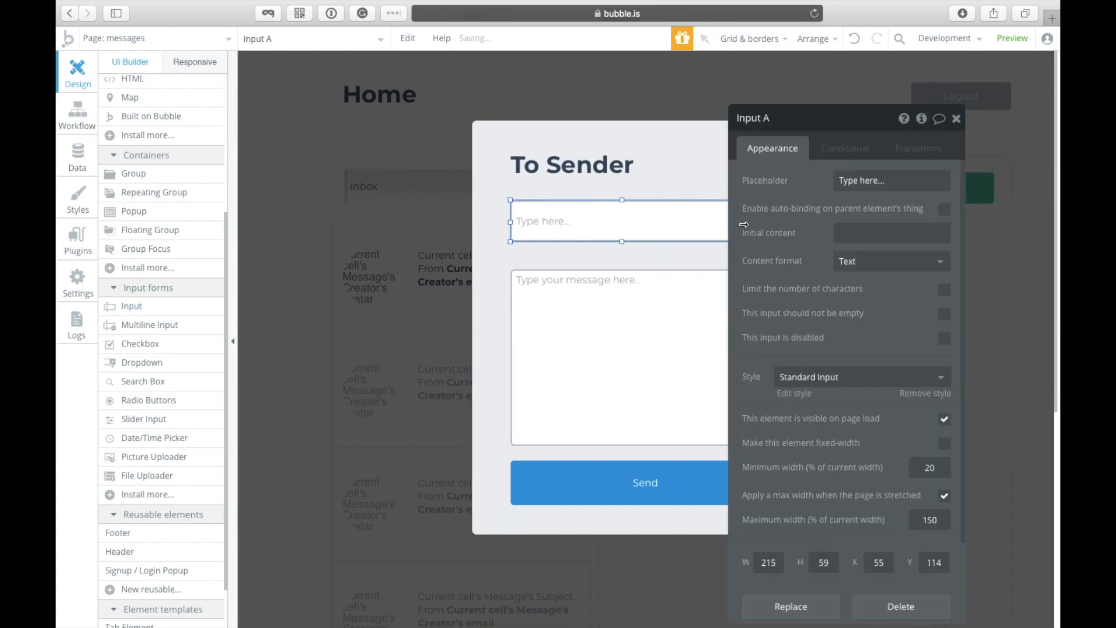
drag(780, 116, 295, 140)
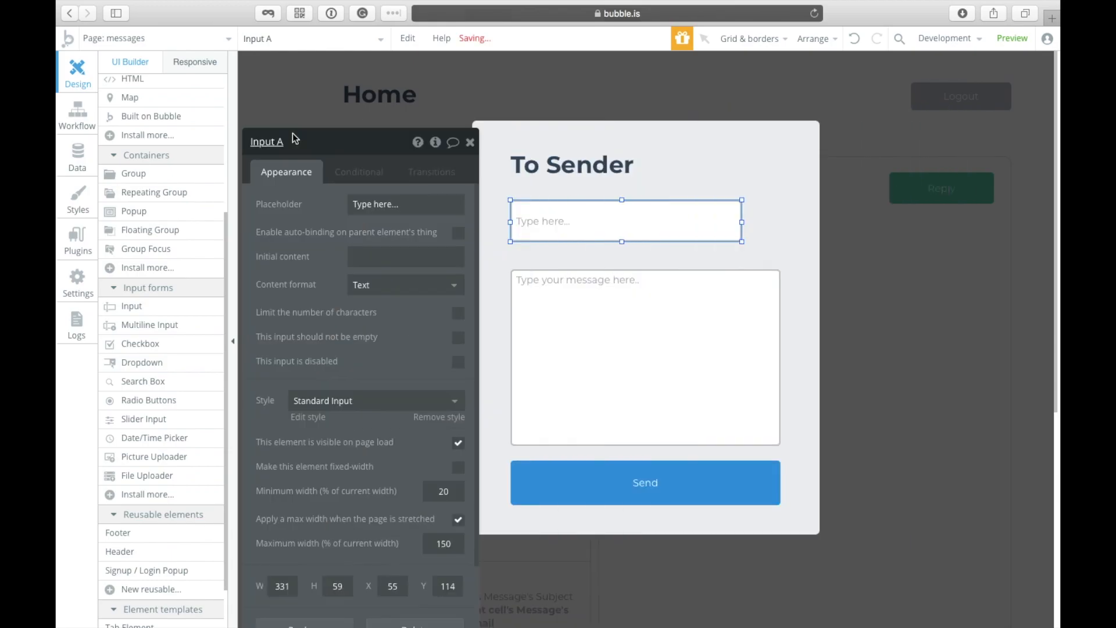
click(744, 230)
click(723, 227)
drag(743, 224, 783, 229)
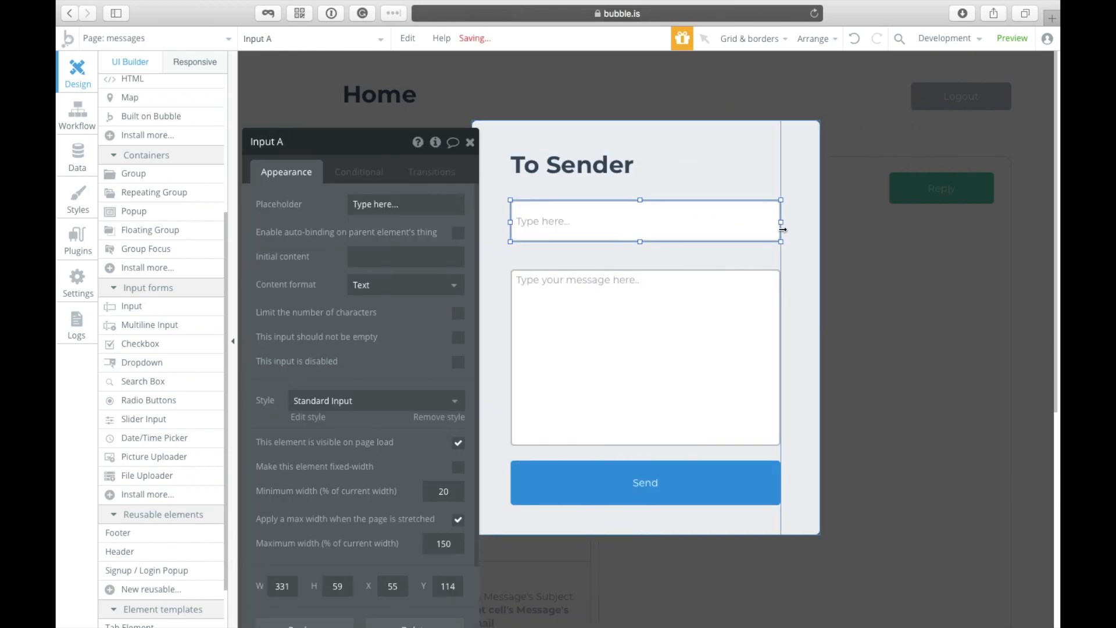
click(707, 224)
text(Su)
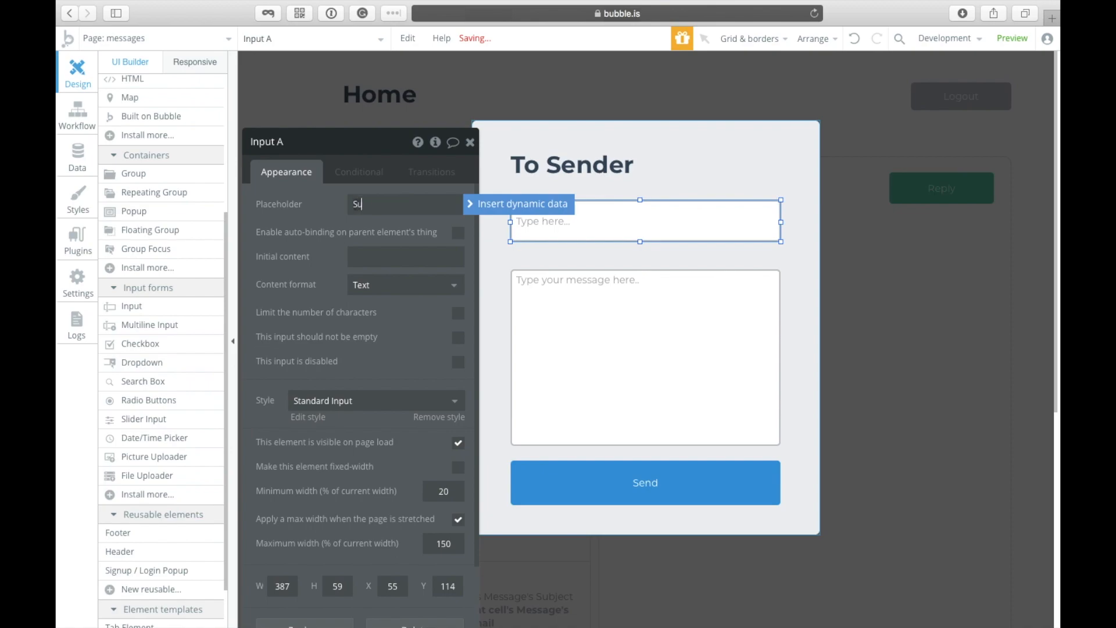
text(bject of your message)
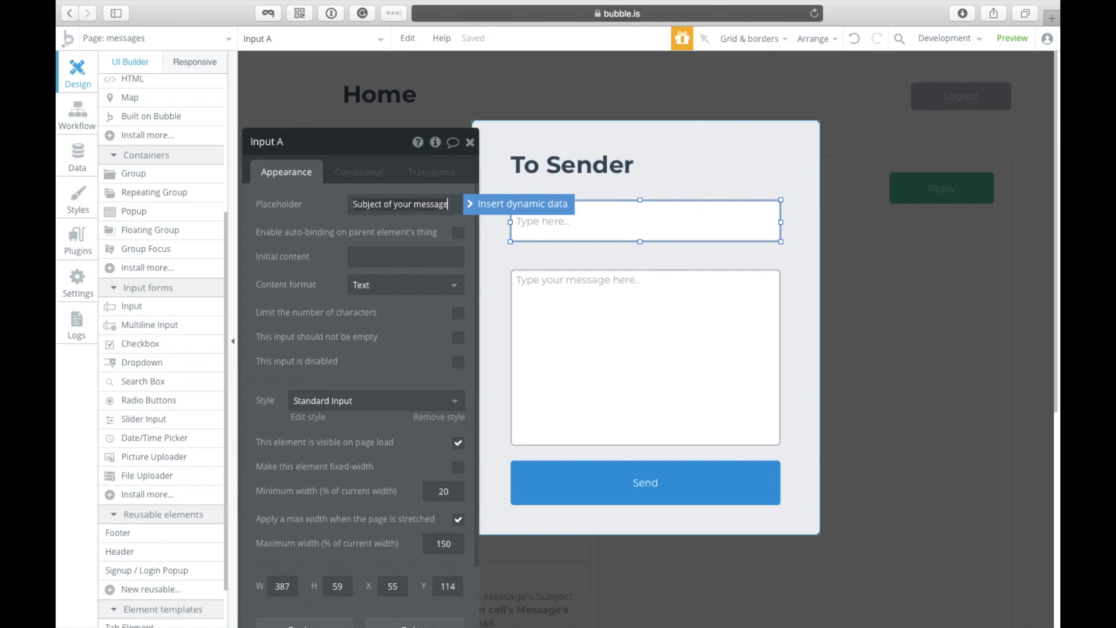
Step: Make the message box taller, close the popup, and start the Reply button's workflow
click(641, 272)
drag(640, 271, 640, 260)
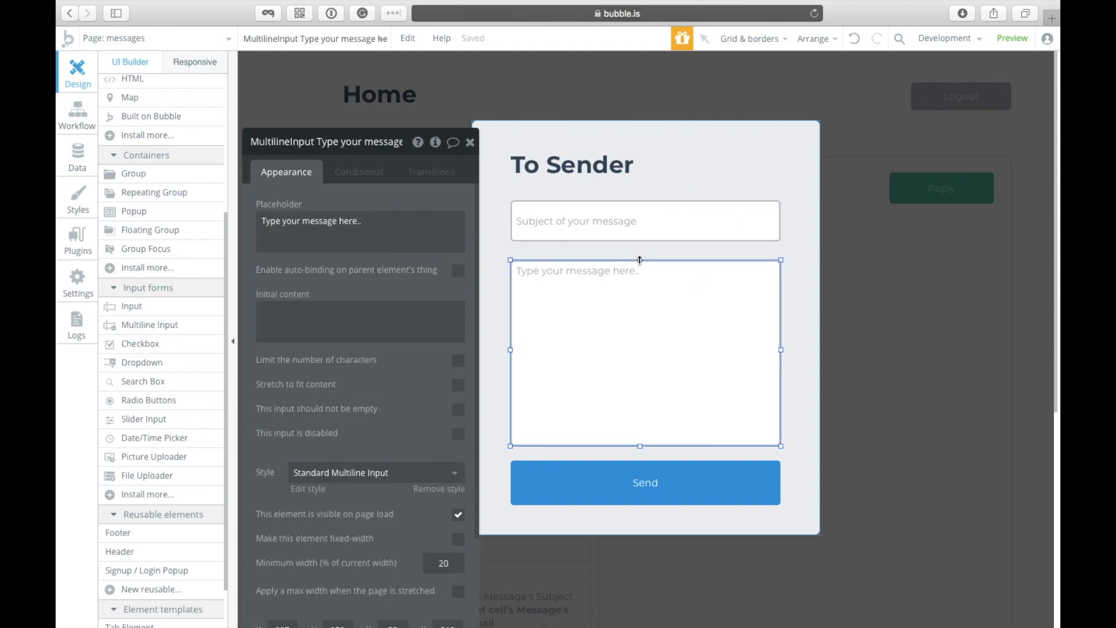
click(796, 300)
click(723, 484)
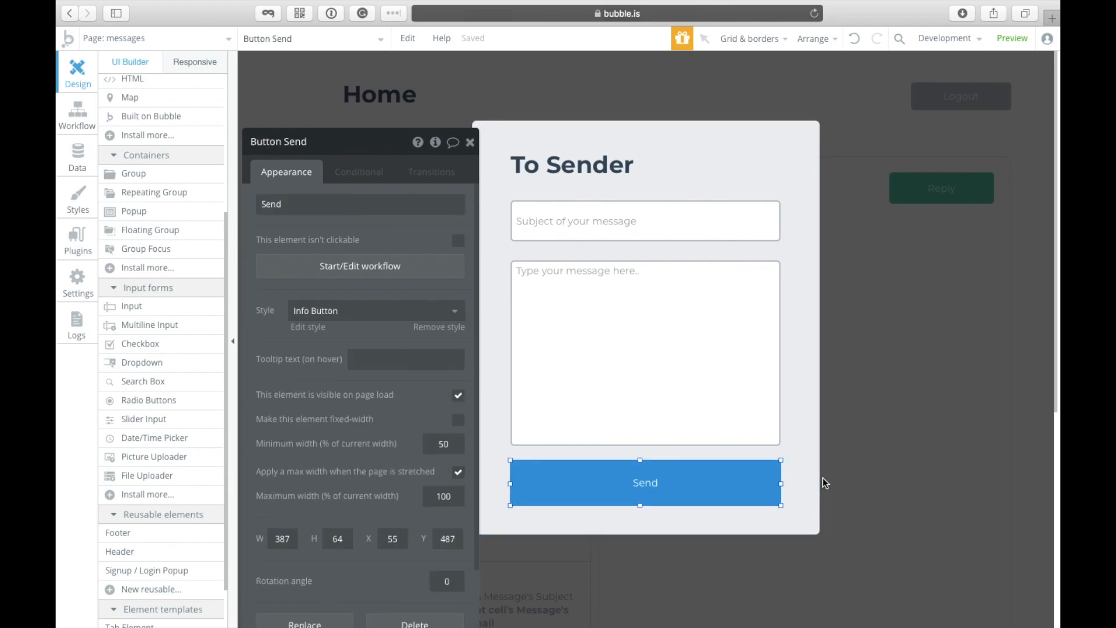
click(970, 400)
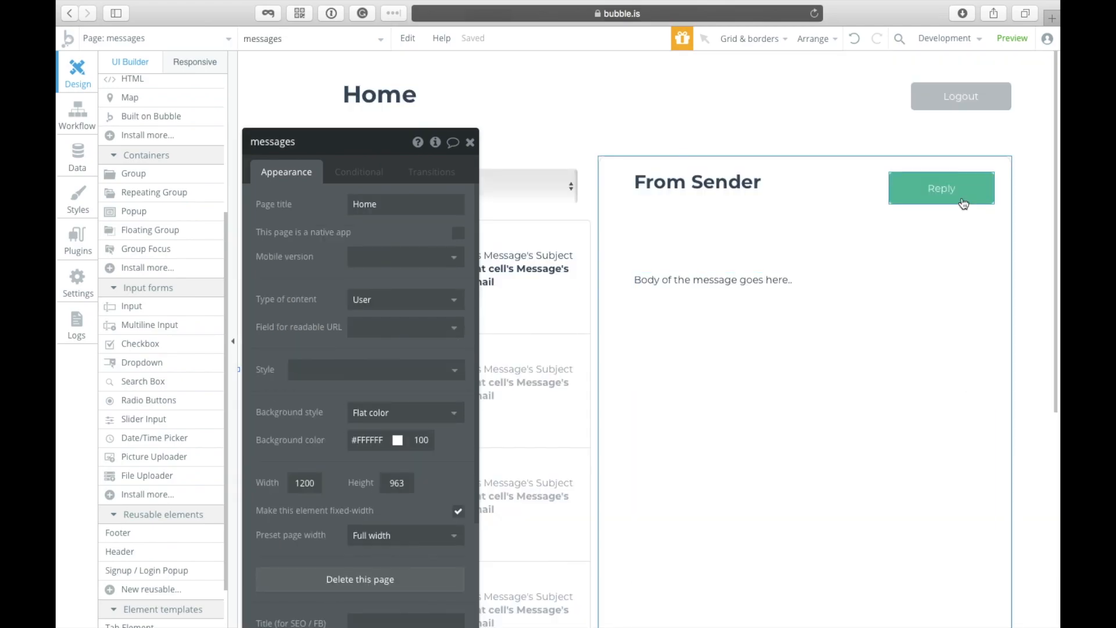
click(942, 192)
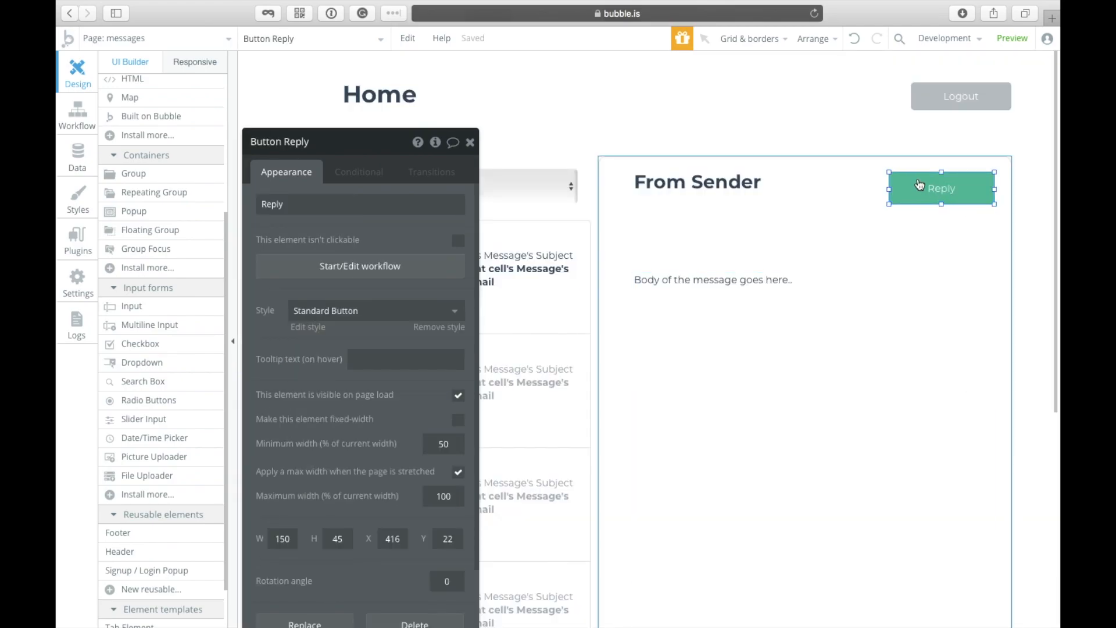
click(345, 271)
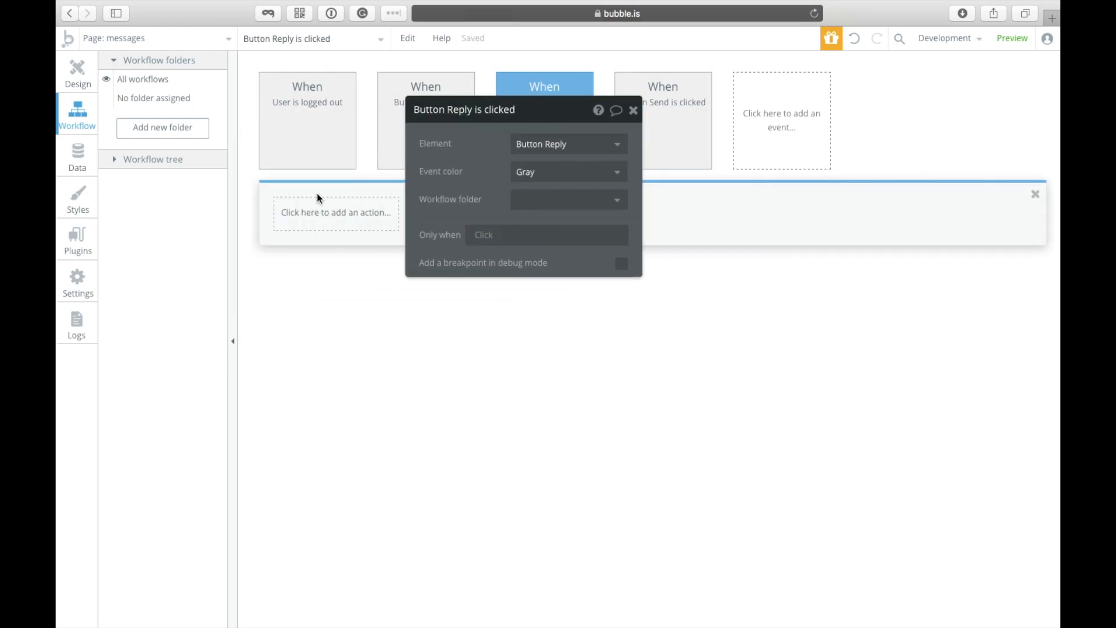
Step: Replace the message body text with dynamic data: the parent group's Message's Body
click(87, 80)
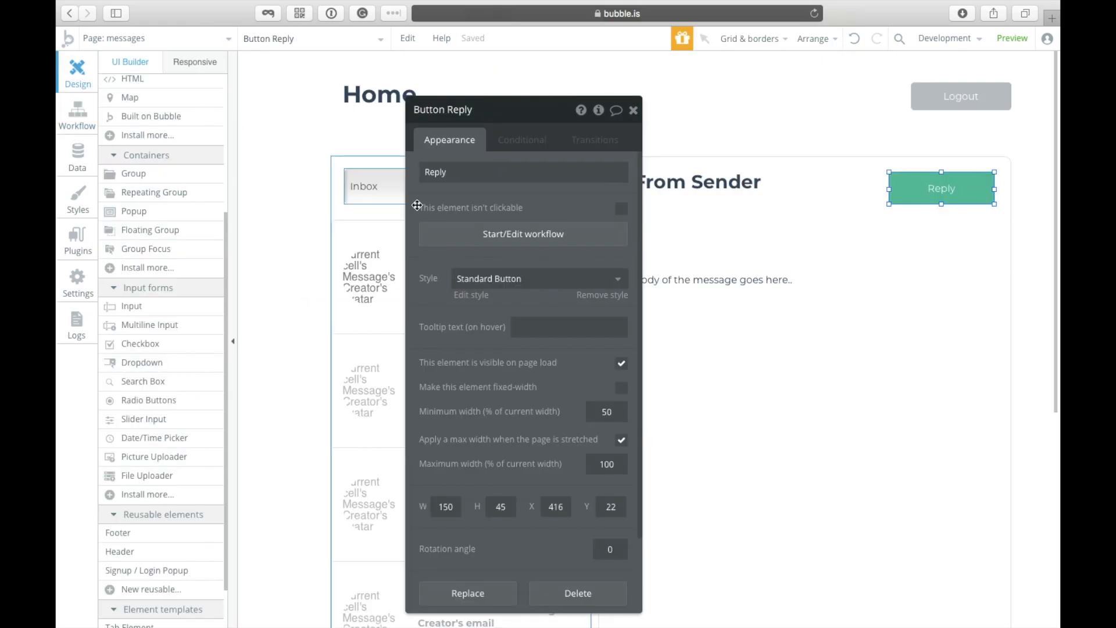
click(776, 312)
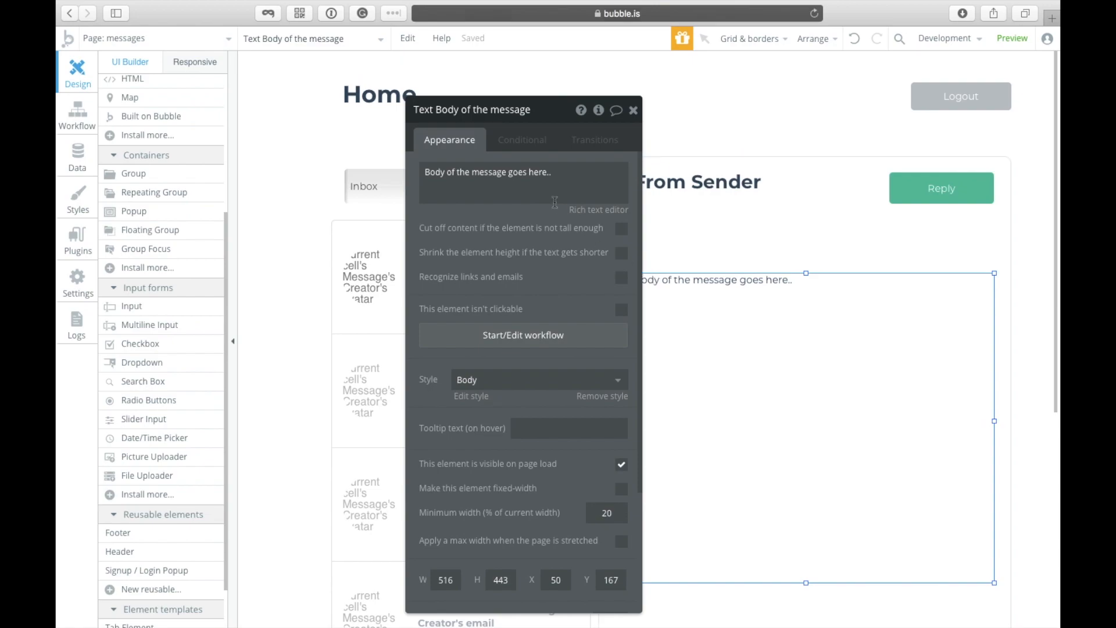
triple_click(577, 179)
click(660, 181)
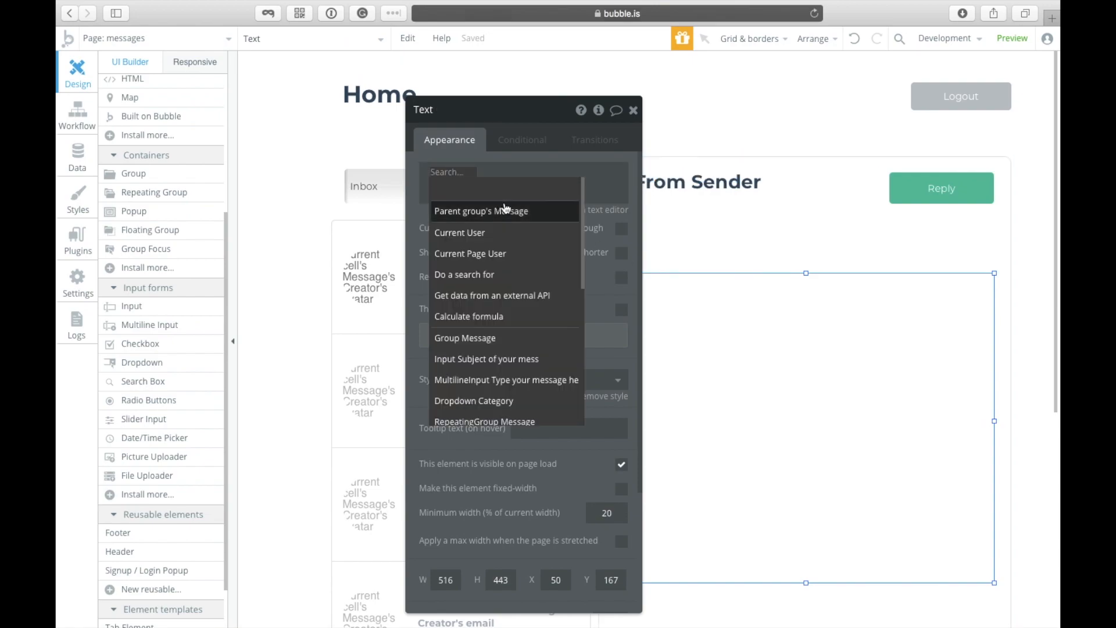
click(532, 219)
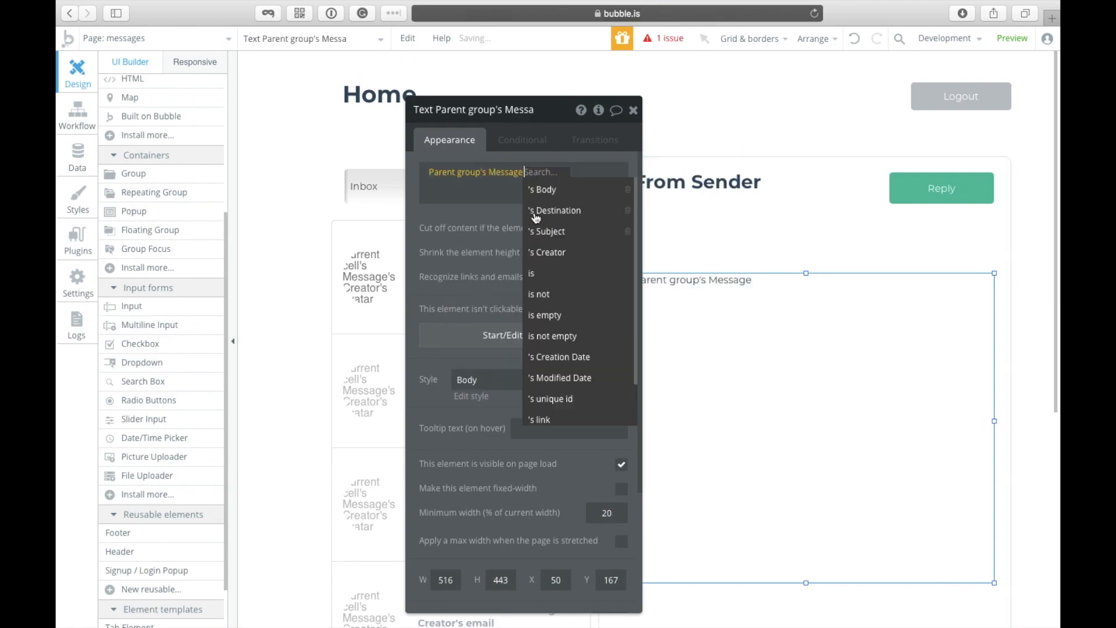
click(601, 186)
click(686, 199)
click(514, 172)
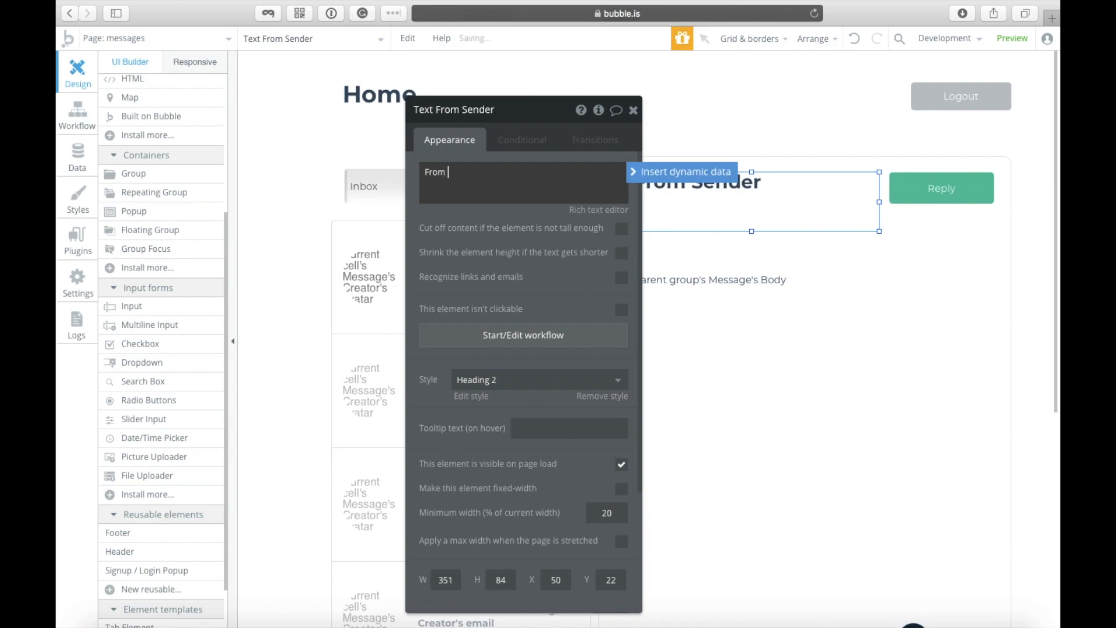
text([b][/b)
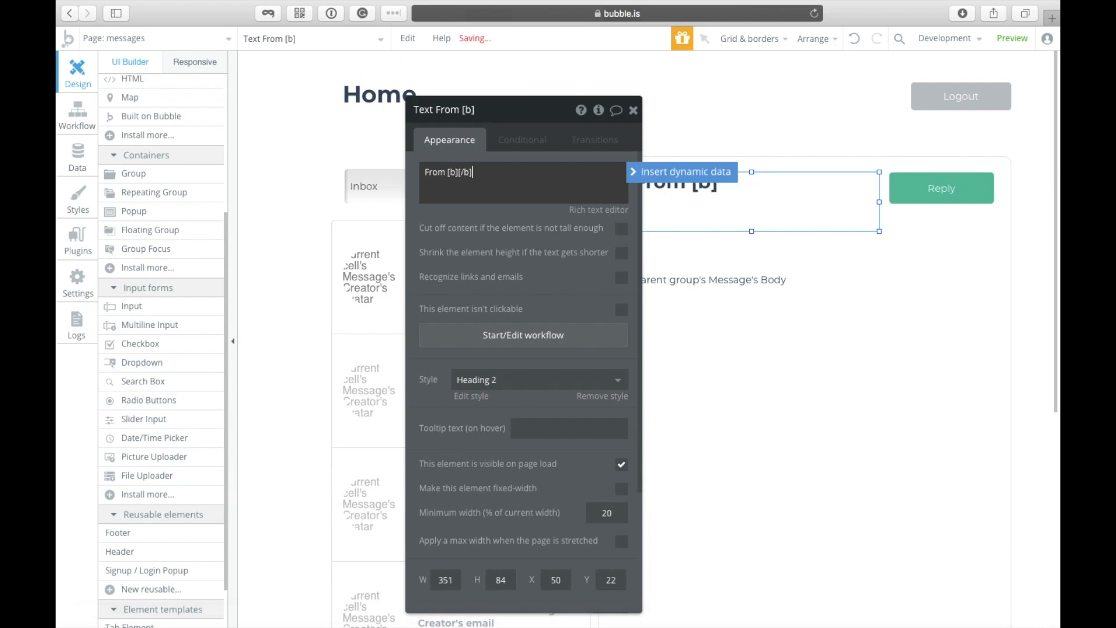
click(643, 172)
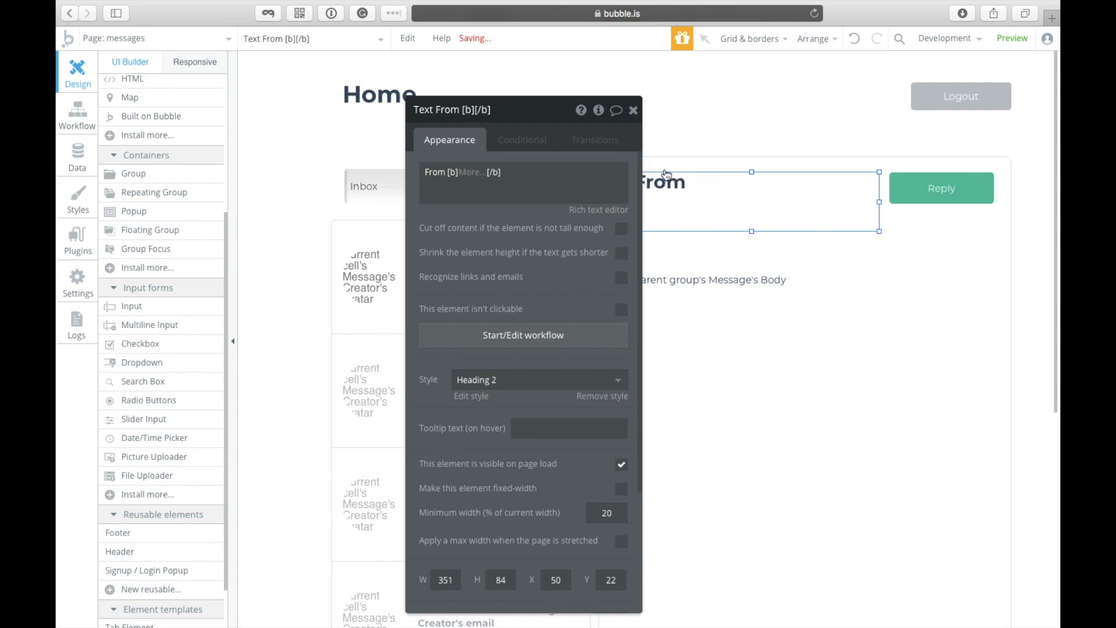
click(541, 216)
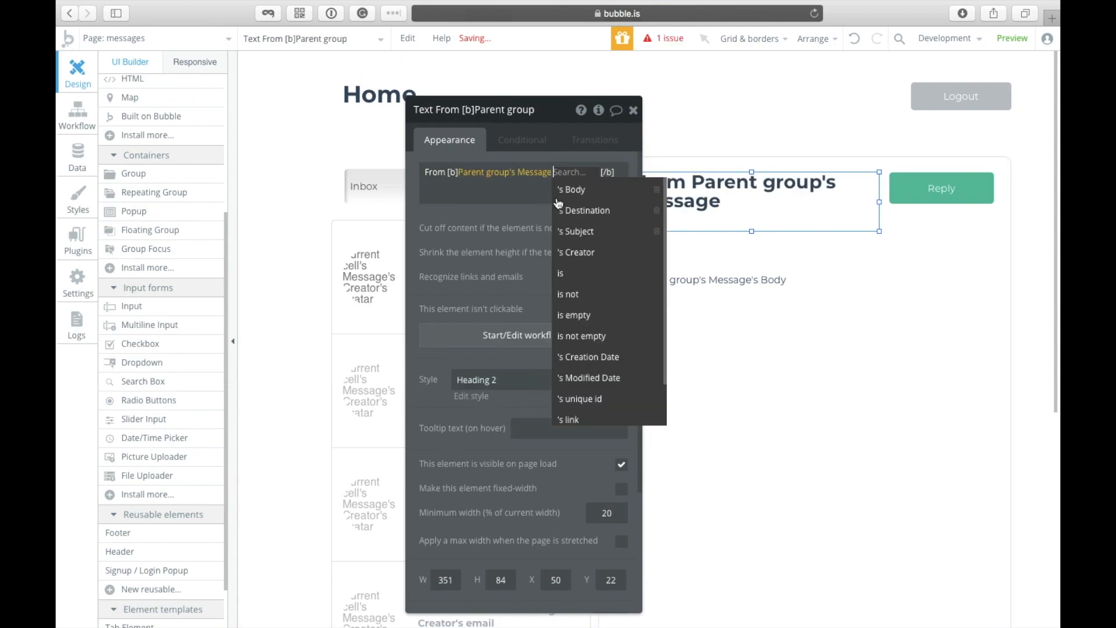
click(583, 253)
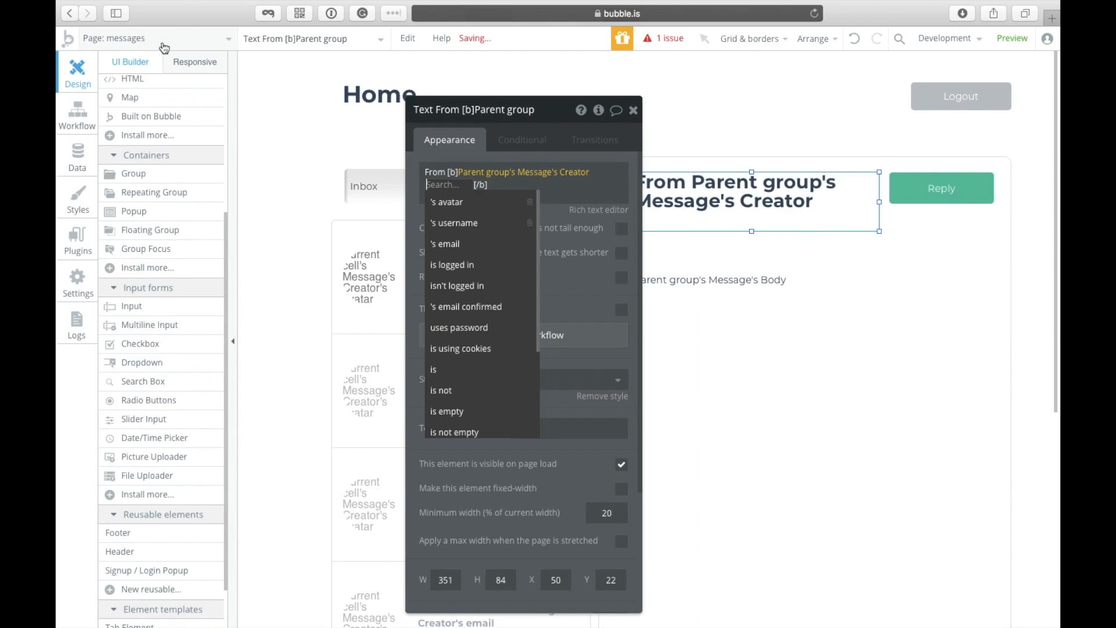
click(470, 244)
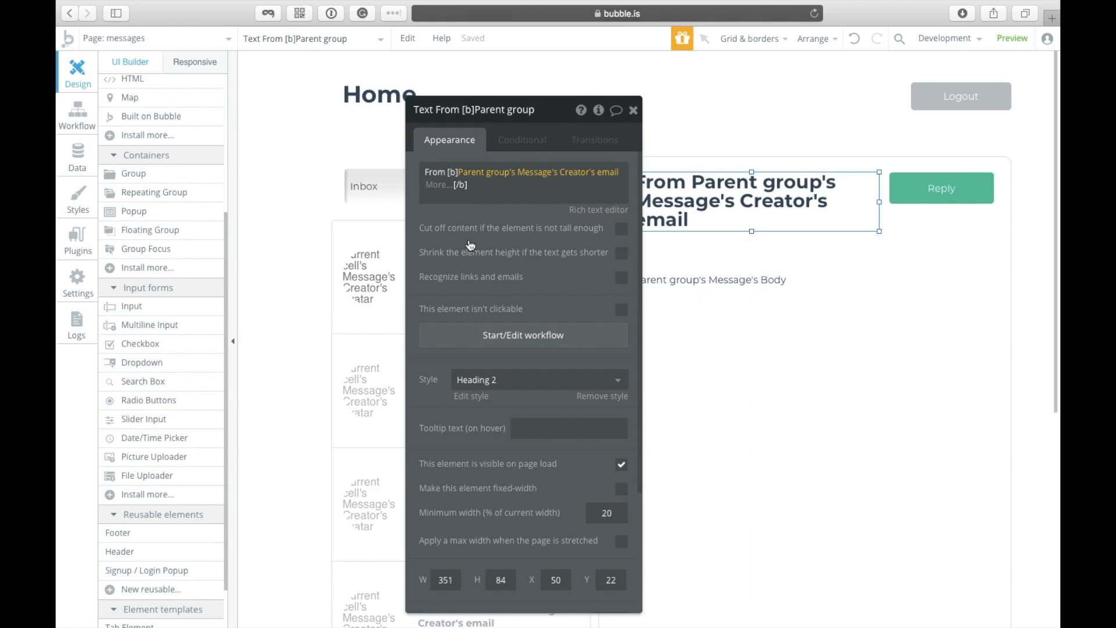
click(478, 223)
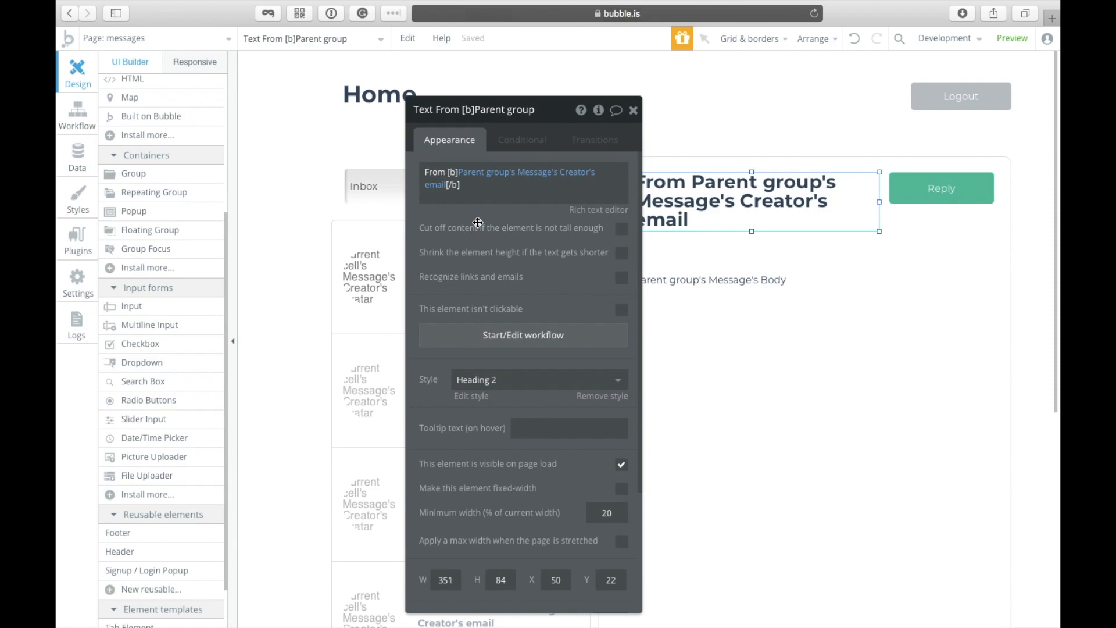
click(633, 111)
Step: Stretch the message body text area further down inside Group Message
click(691, 379)
click(631, 343)
scroll(965, 347, down, 6)
scroll(964, 347, up, 5)
scroll(582, 419, down, 4)
click(506, 349)
scroll(625, 401, up, 4)
click(698, 308)
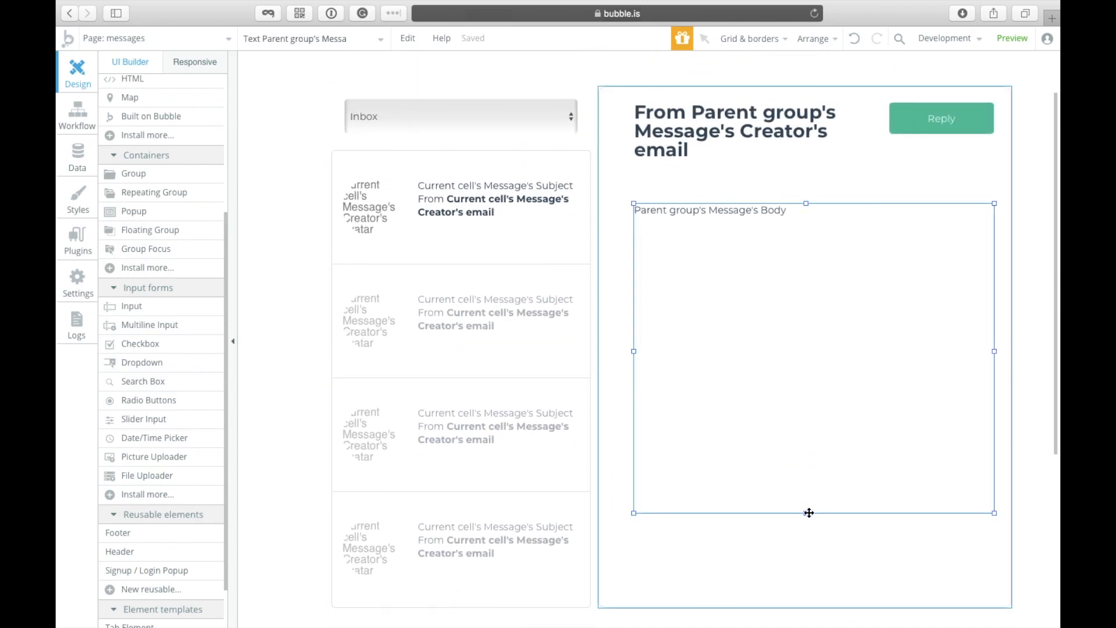
drag(807, 515, 806, 584)
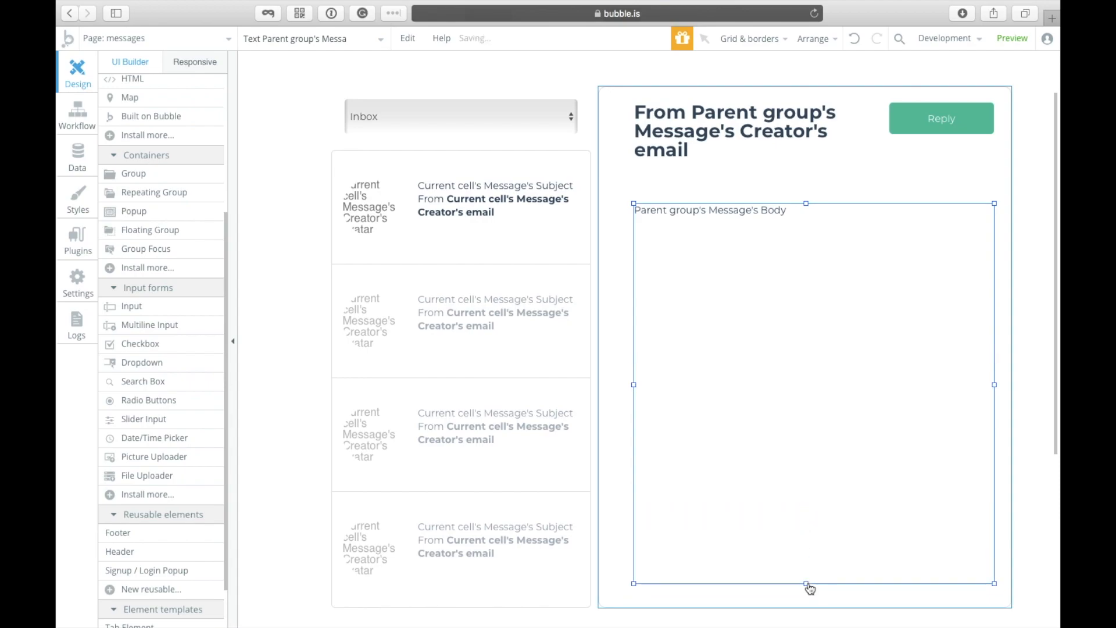
click(626, 64)
Step: Uncheck 'This element is visible on page load' for the right-hand Group Message
scroll(624, 115, up, 2)
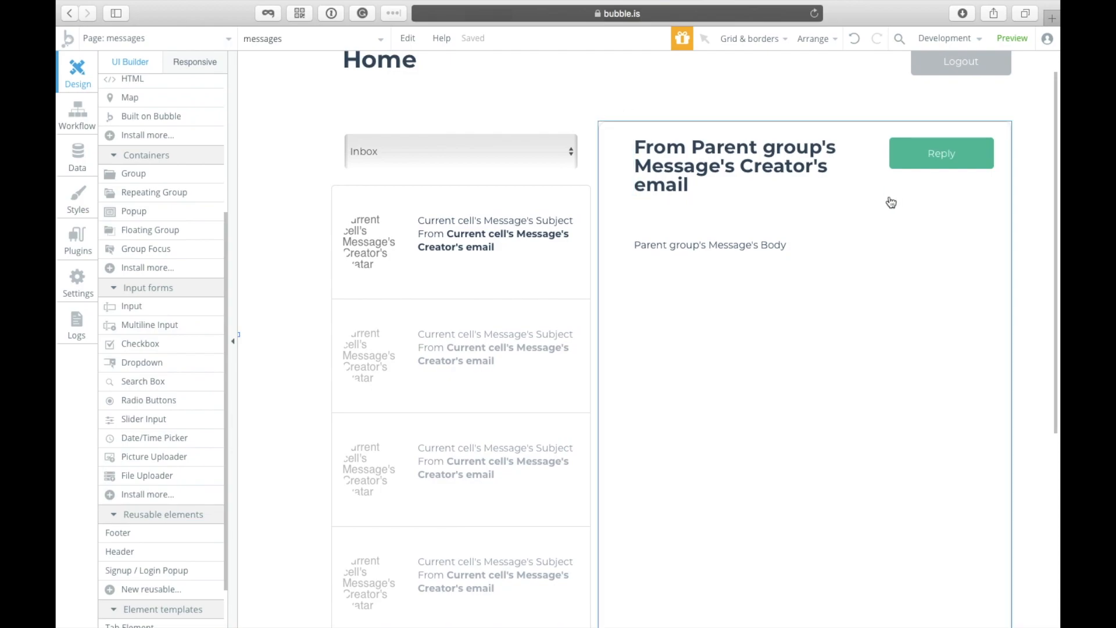
click(300, 42)
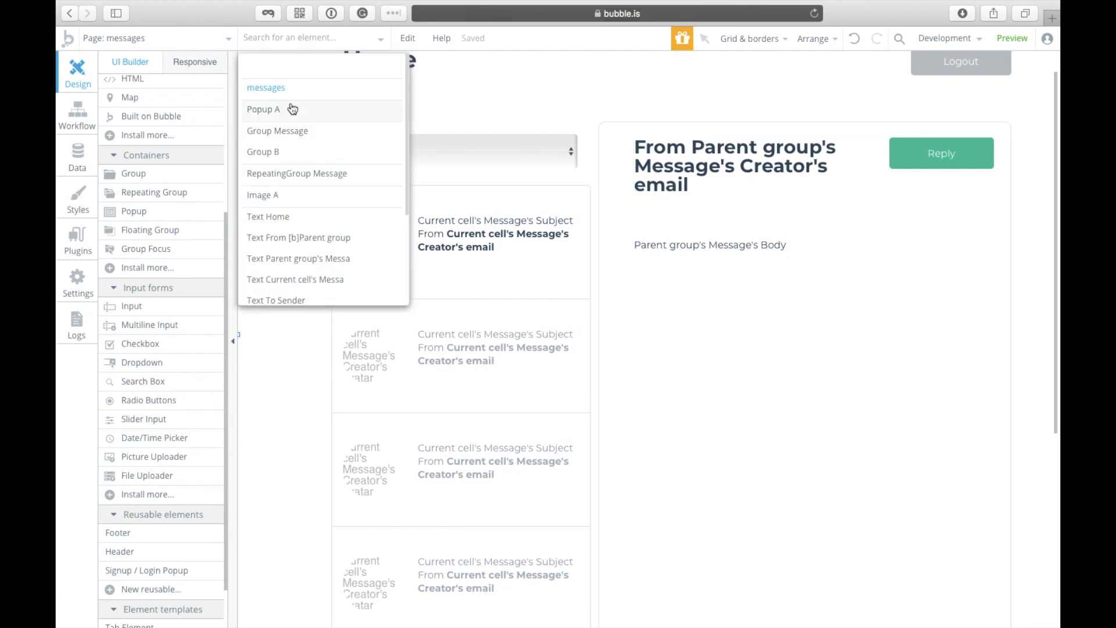
mouse_move(288, 108)
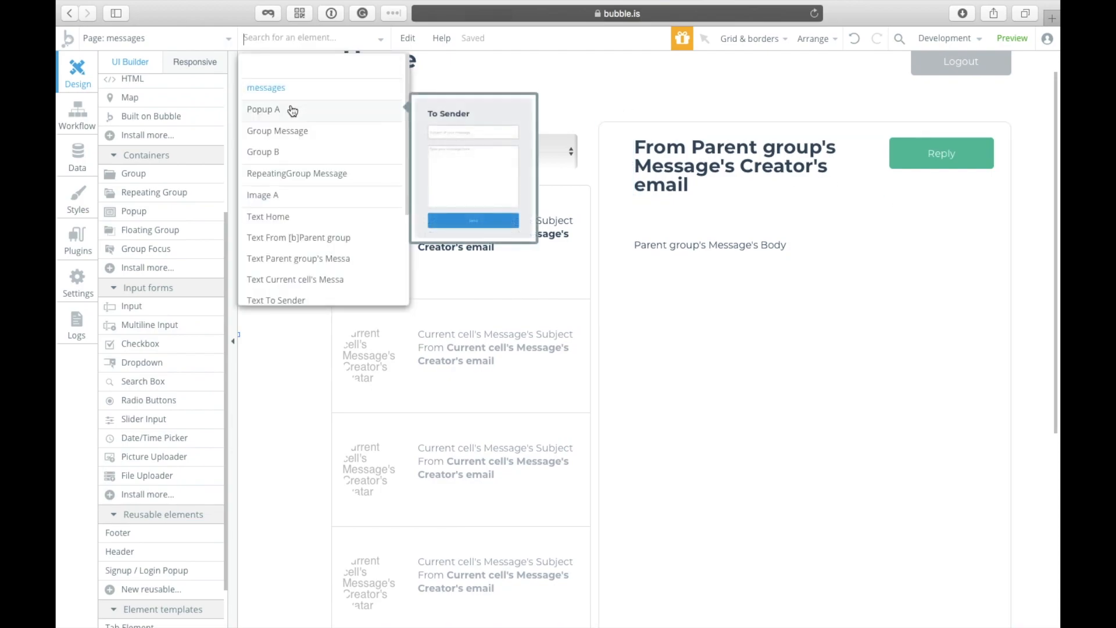
click(933, 154)
click(472, 236)
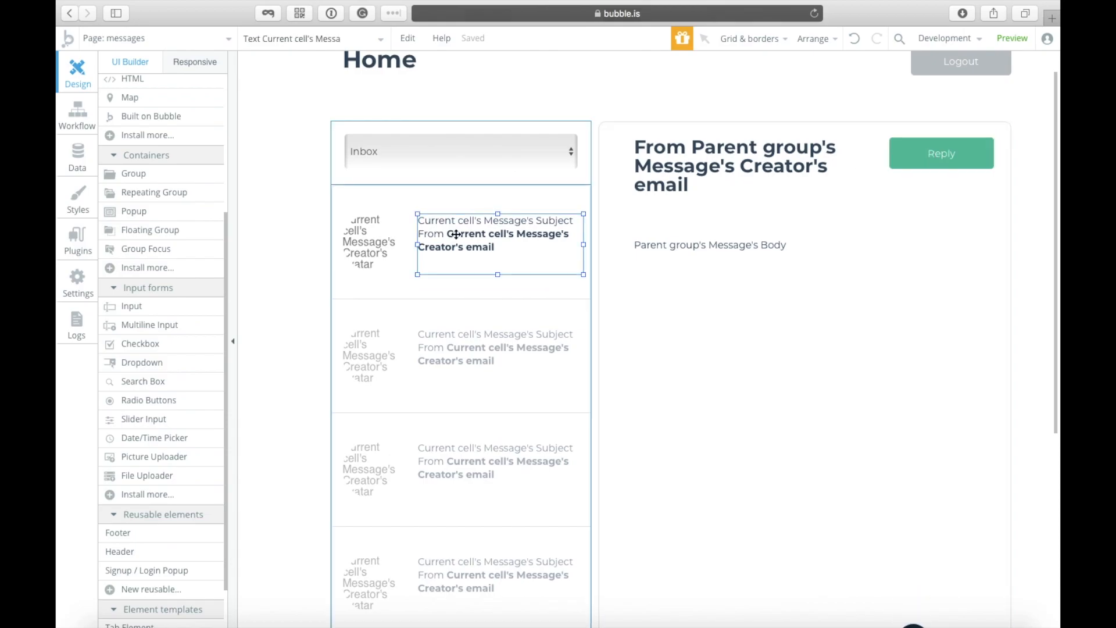
double_click(468, 237)
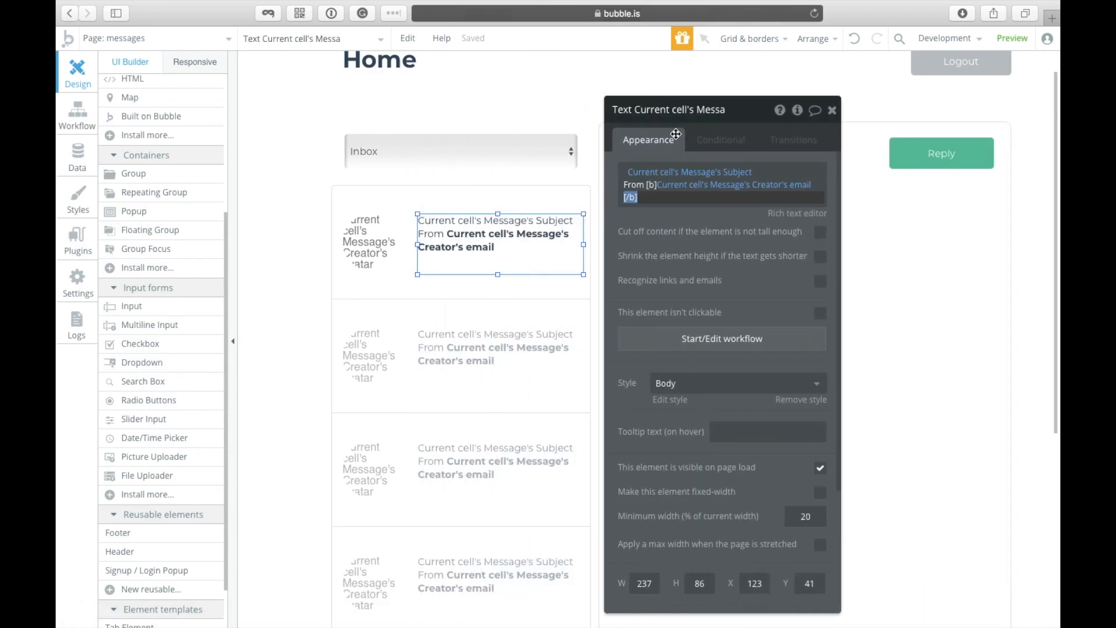
drag(606, 118, 327, 165)
click(608, 186)
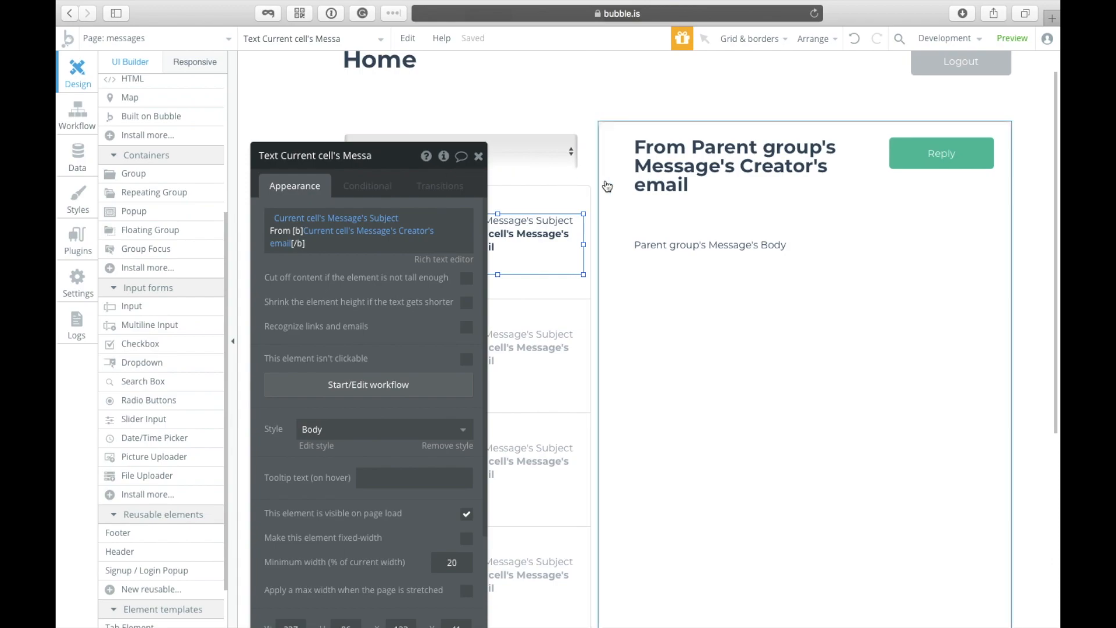
scroll(433, 411, down, 3)
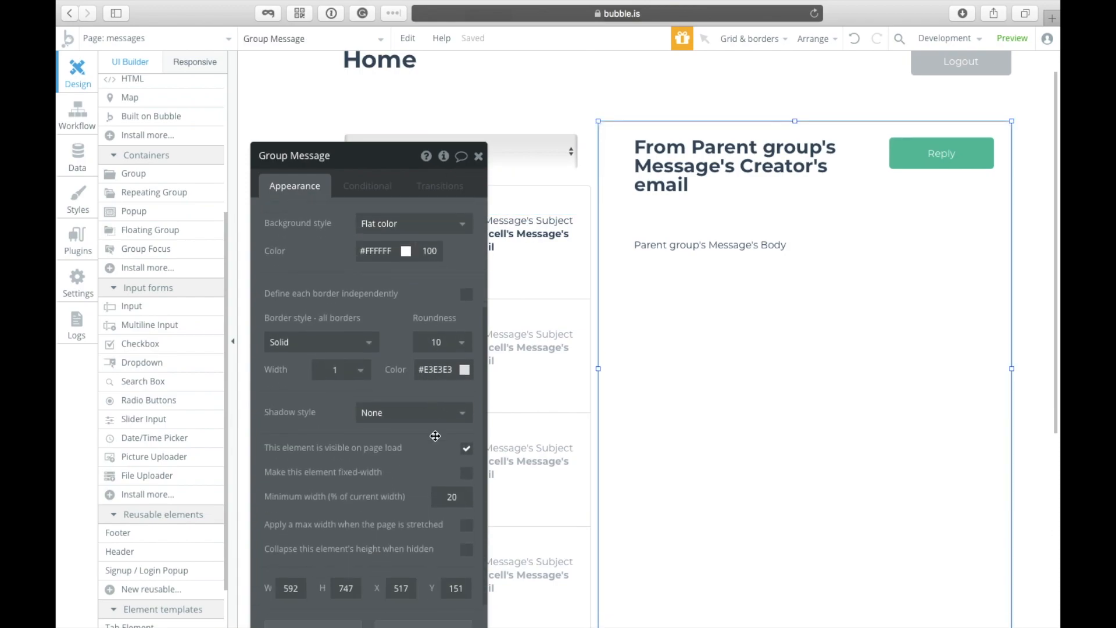
click(467, 448)
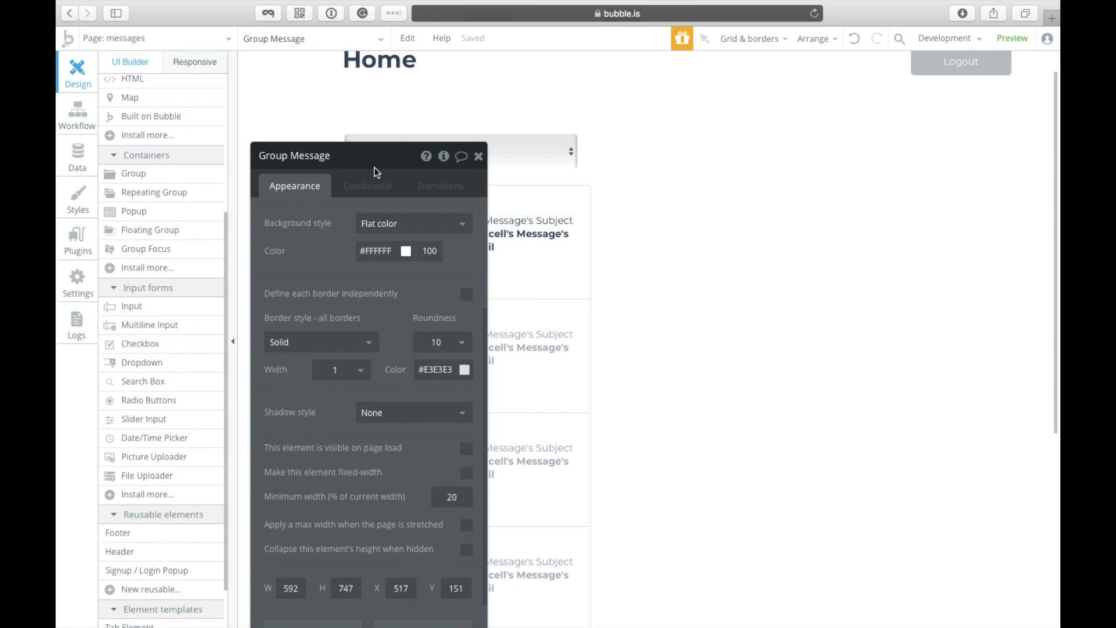
drag(375, 170, 214, 95)
Step: Start a workflow triggered by clicking the first list cell's text
click(451, 236)
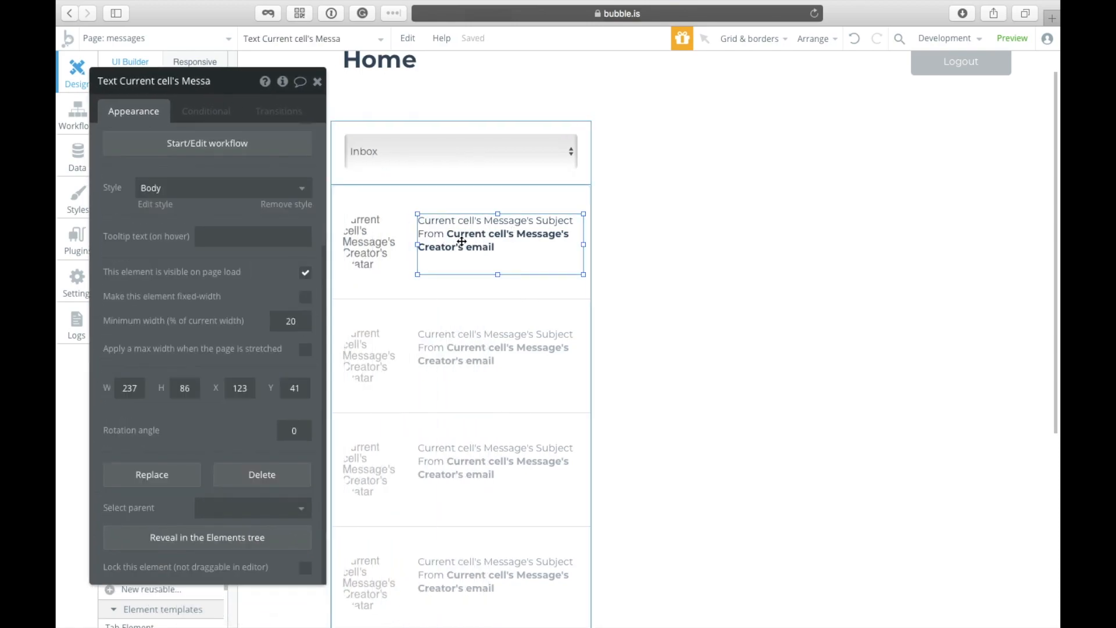
scroll(358, 317, up, 2)
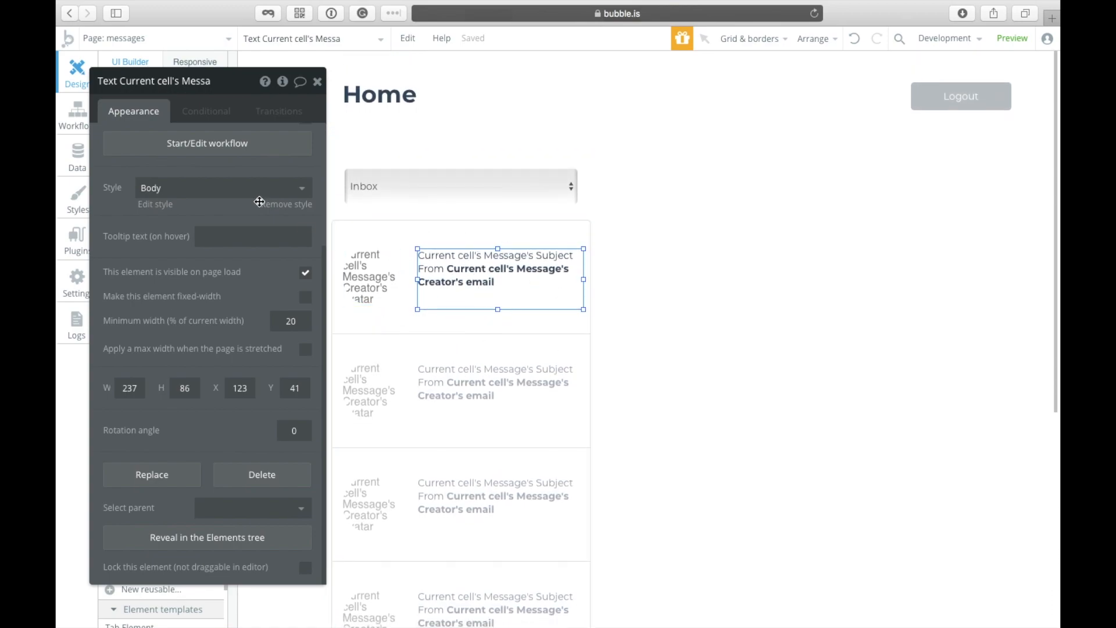
click(230, 143)
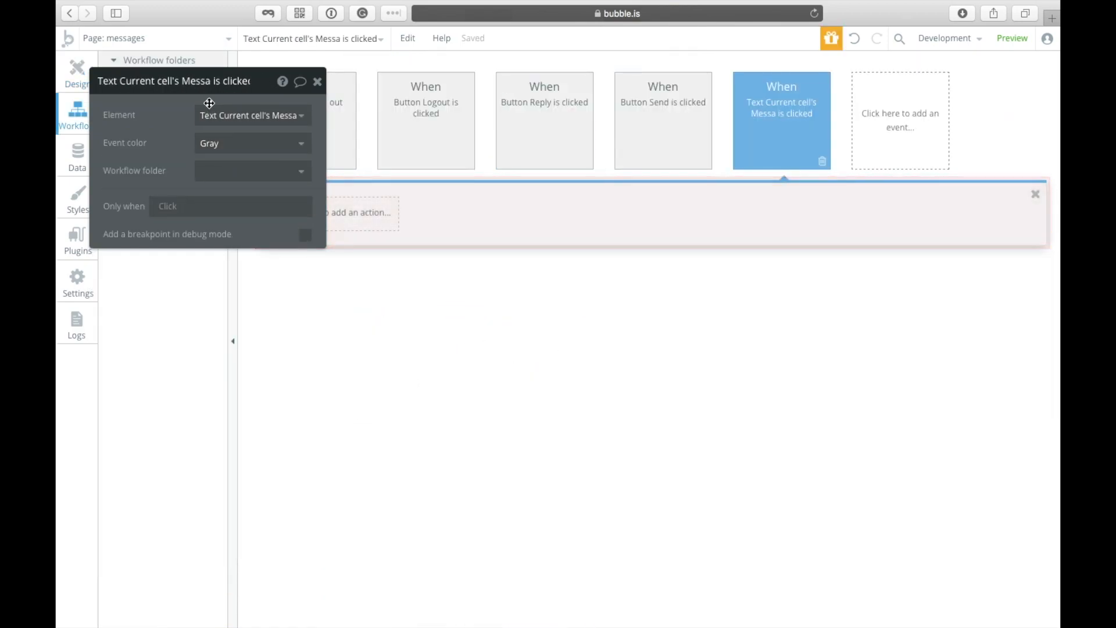
Step: Add a Display data action showing Current cell's Message in Group Message, then return to Design
drag(197, 84, 618, 149)
click(349, 214)
mouse_move(342, 362)
mouse_move(343, 382)
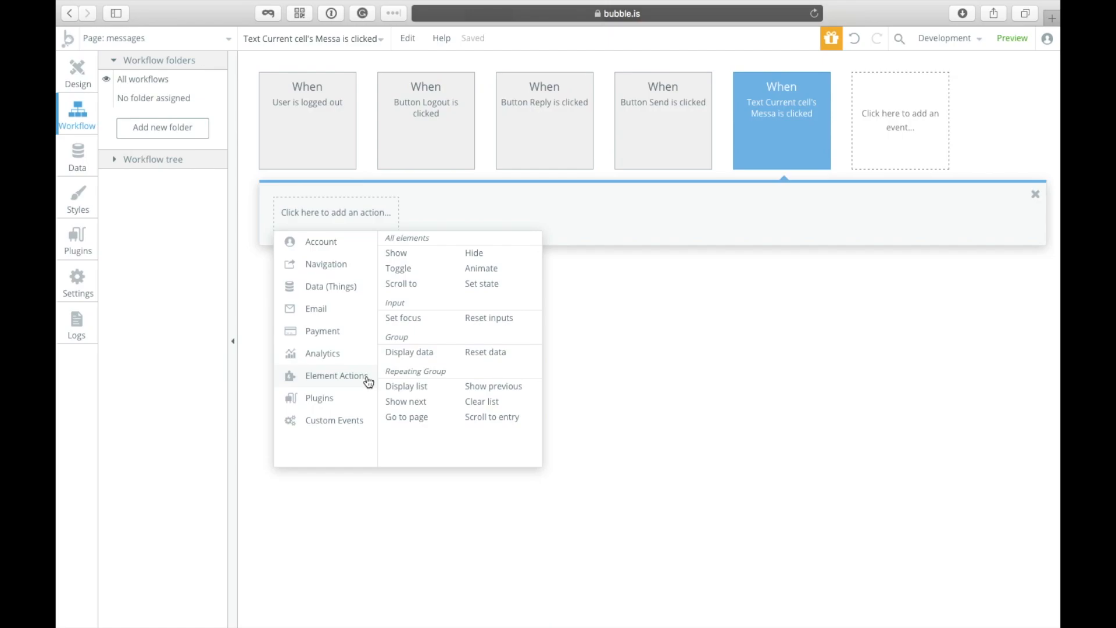
click(406, 353)
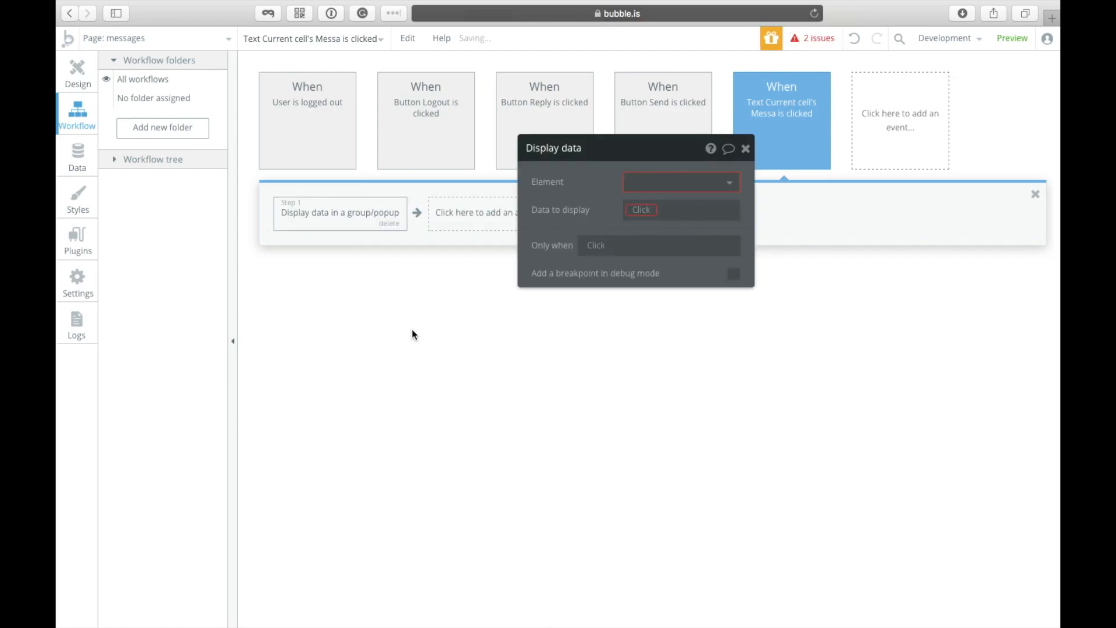
click(658, 191)
mouse_move(660, 209)
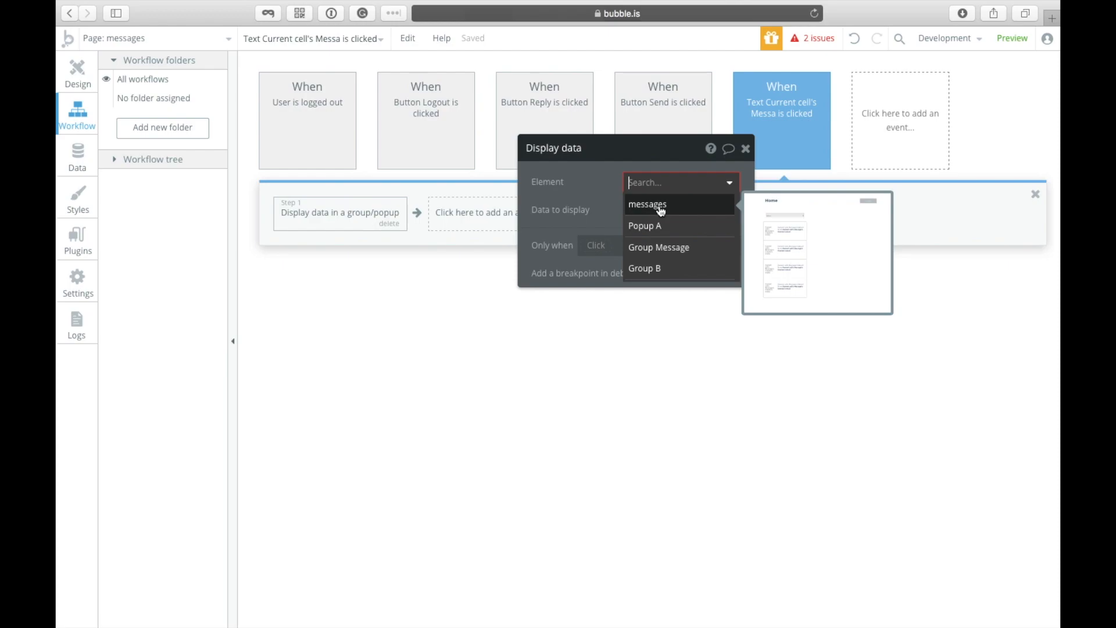
mouse_move(668, 250)
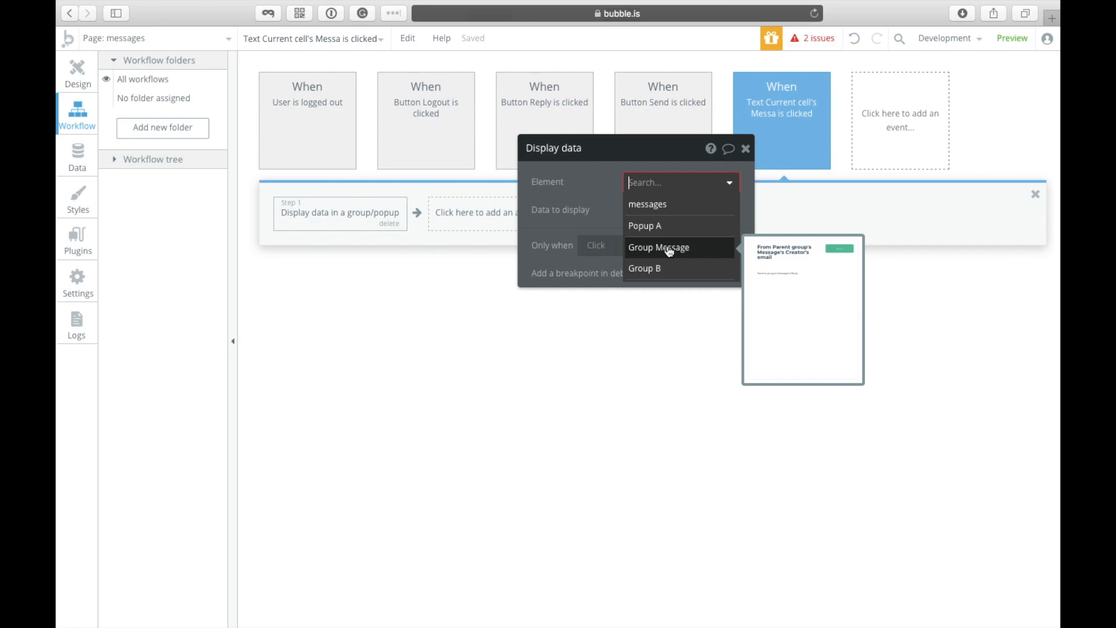
click(686, 249)
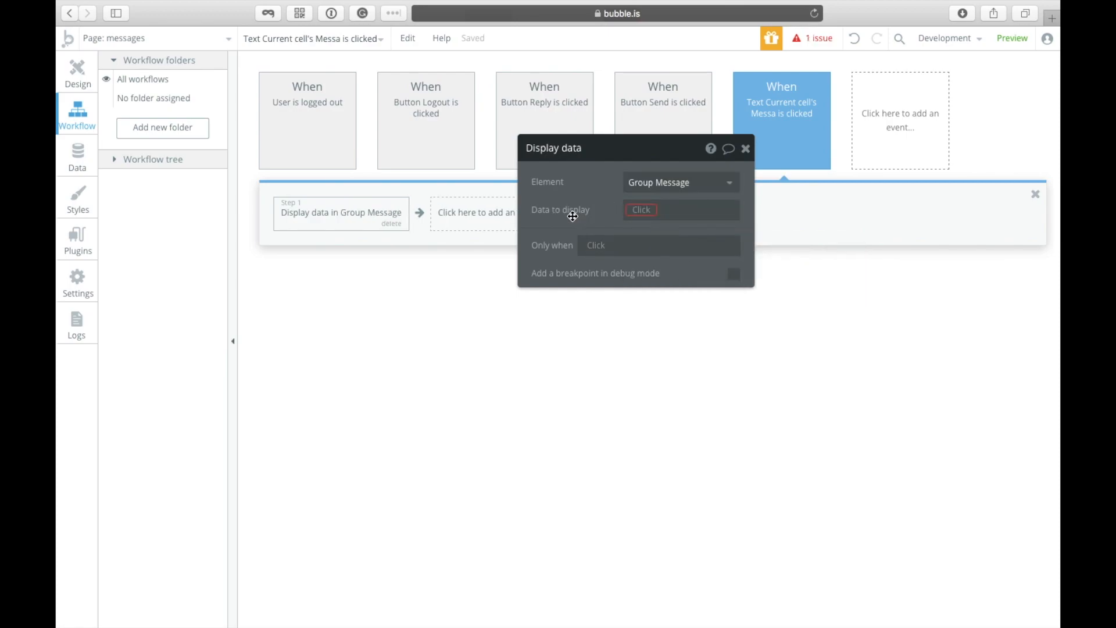
click(640, 210)
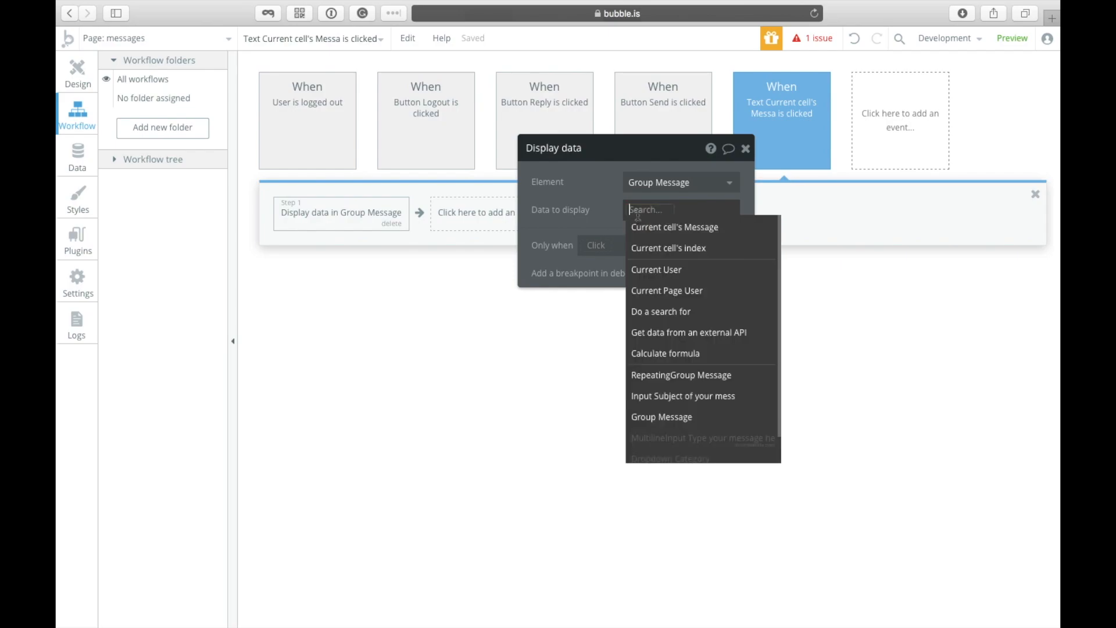
click(664, 228)
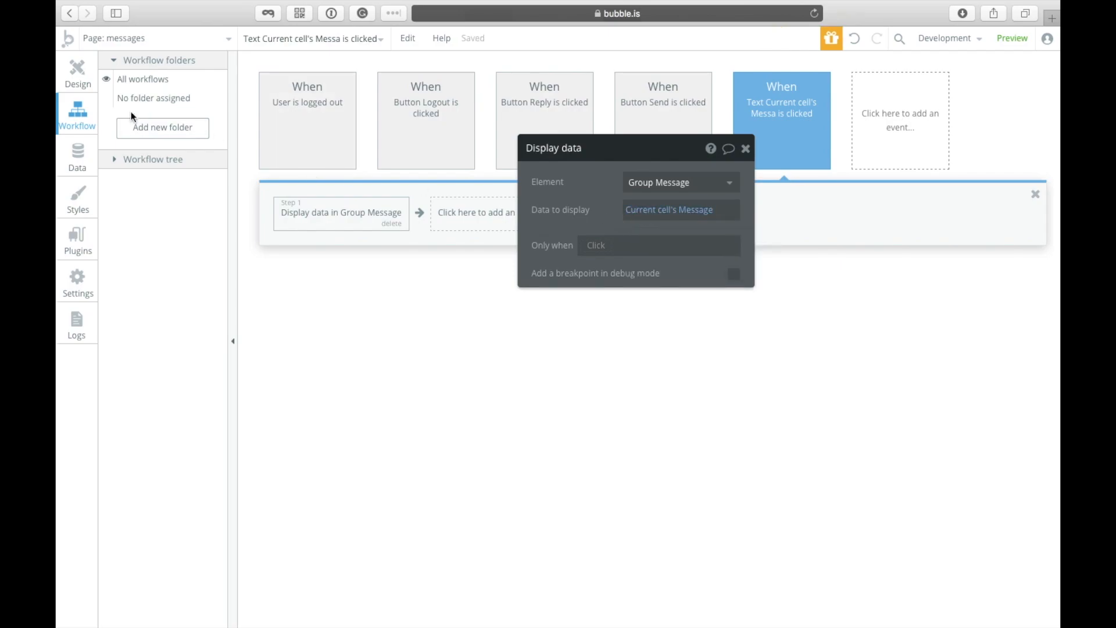
click(74, 66)
click(305, 38)
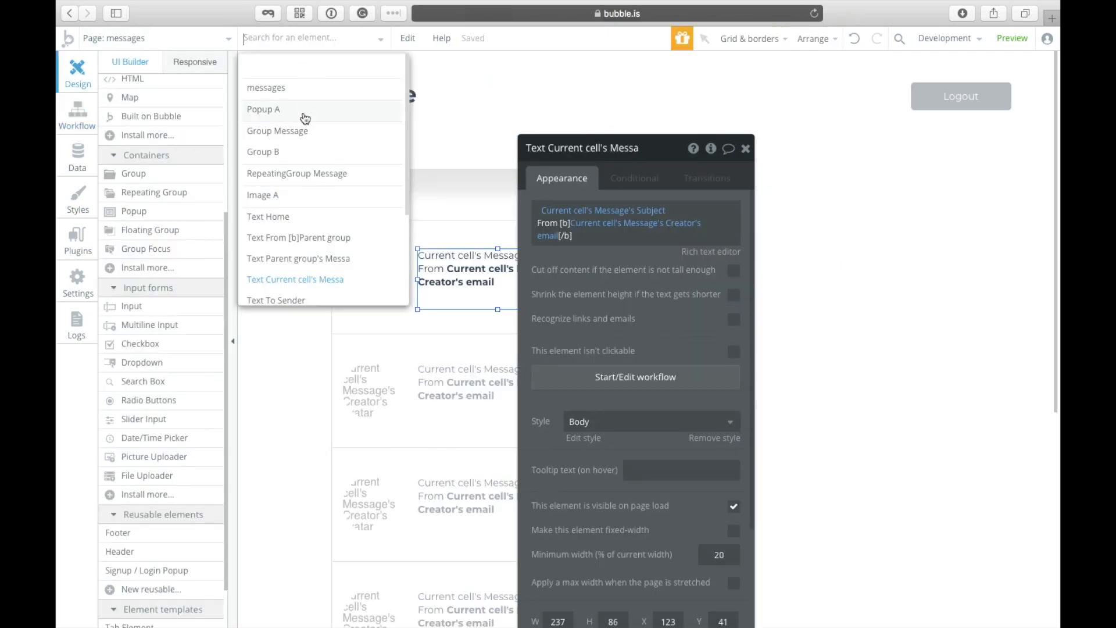
click(300, 132)
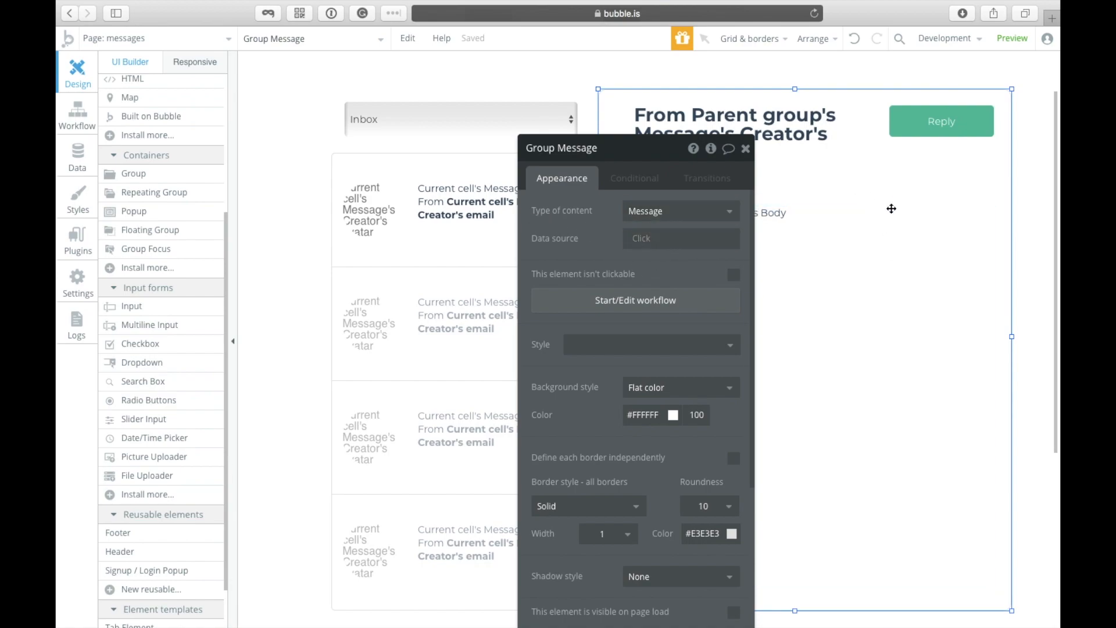
scroll(457, 322, down, 3)
scroll(457, 321, up, 4)
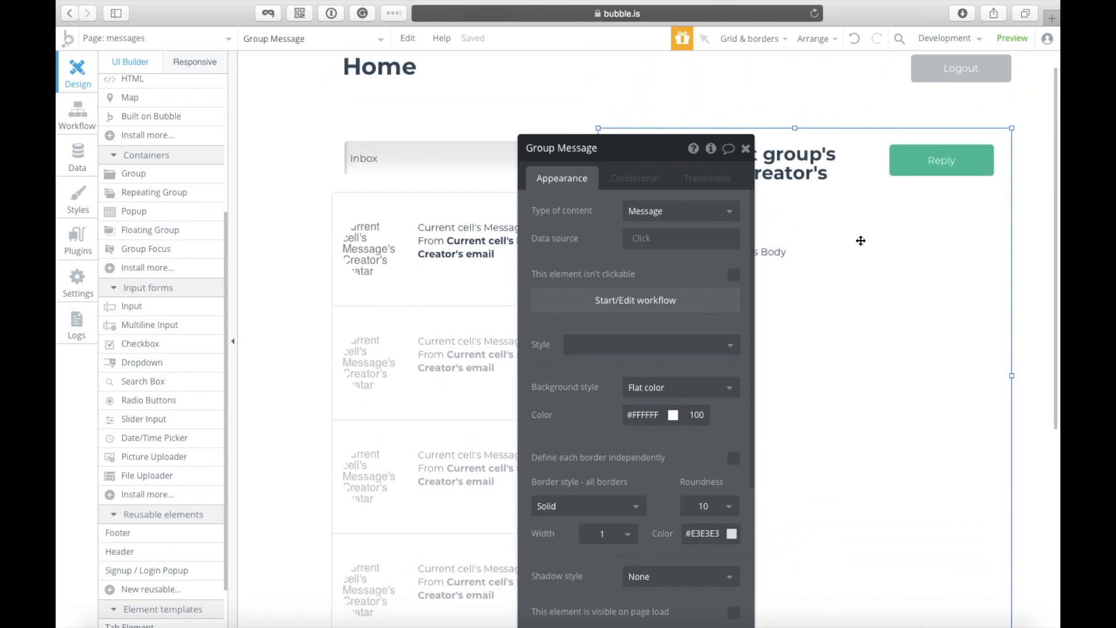
click(443, 319)
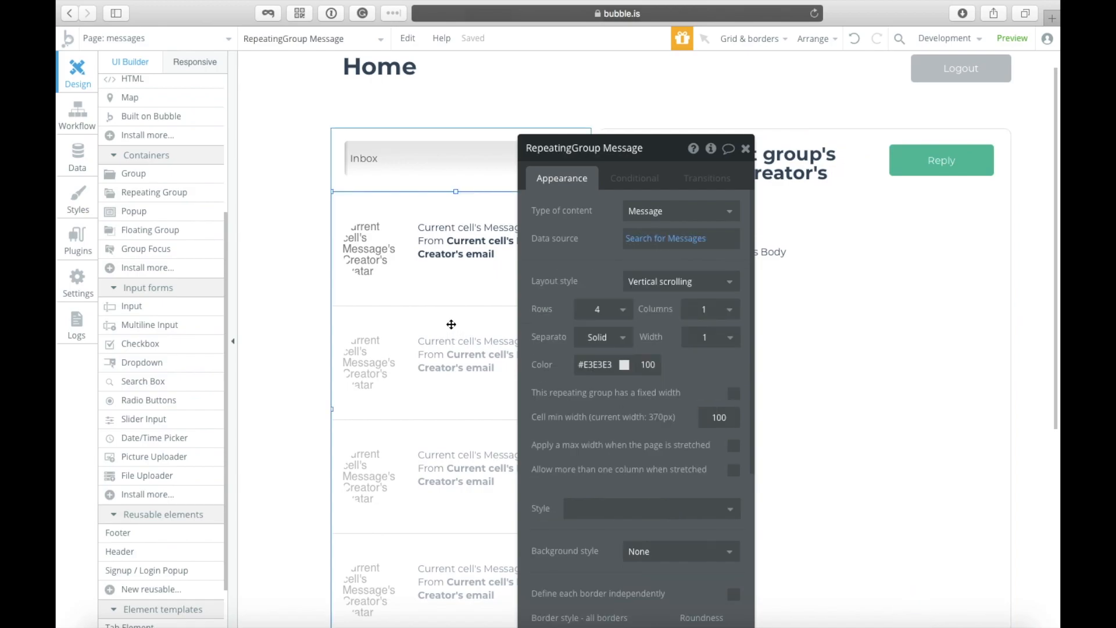
click(459, 259)
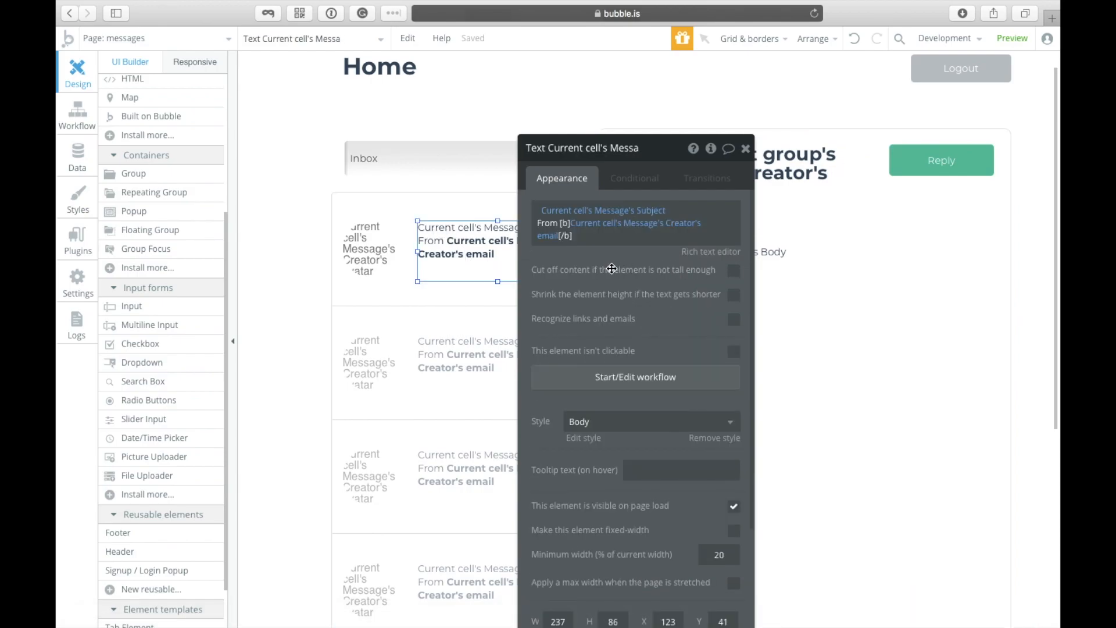
click(608, 377)
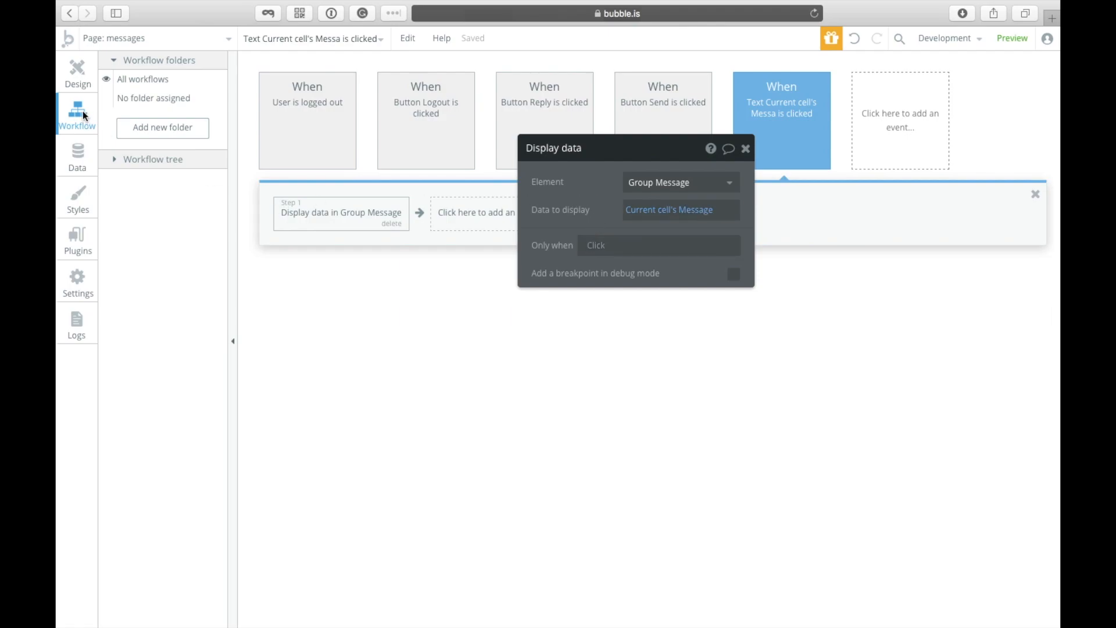
click(76, 83)
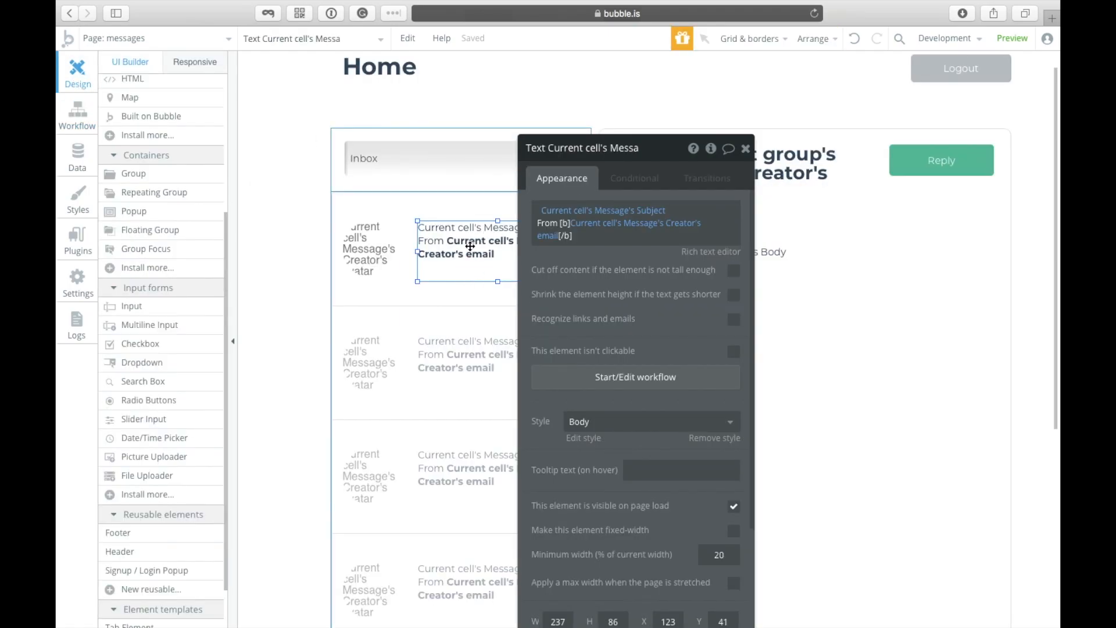
click(812, 168)
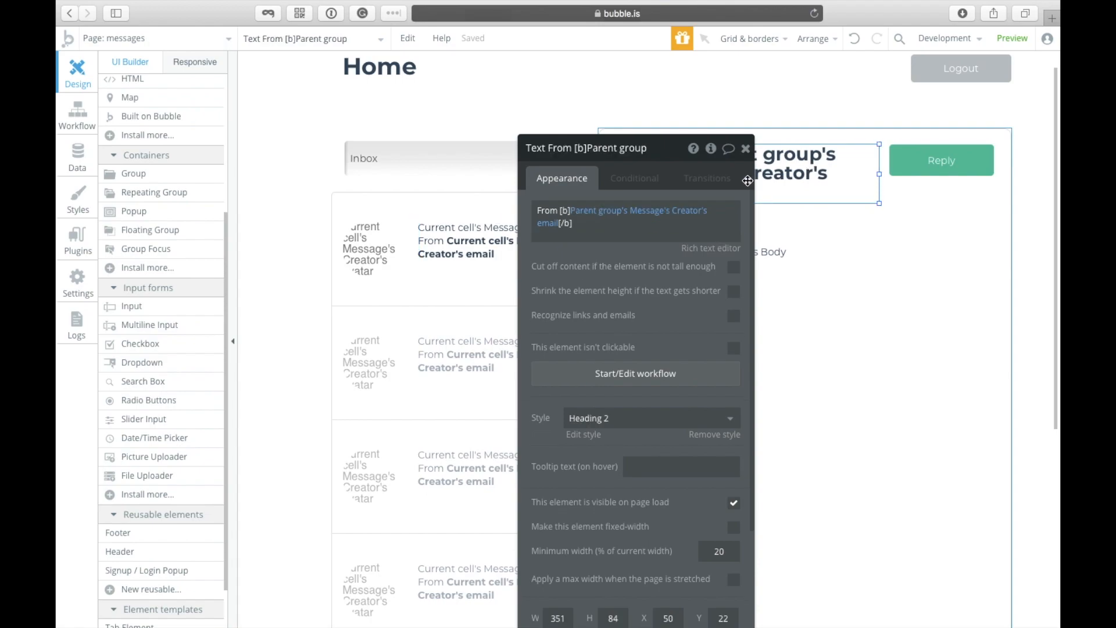
drag(569, 147, 469, 106)
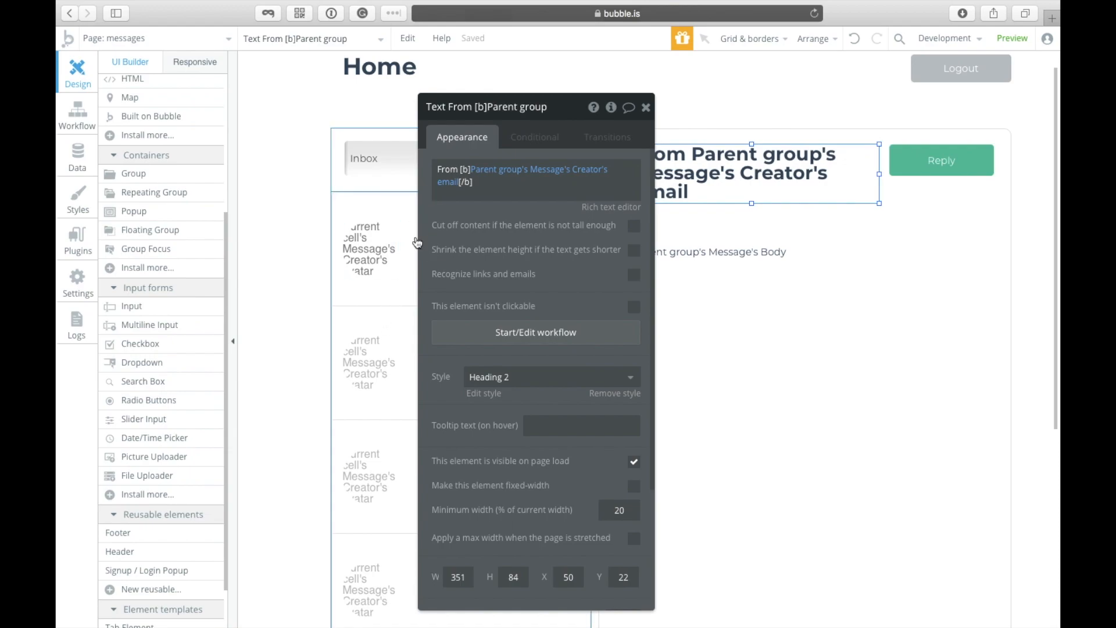
click(786, 327)
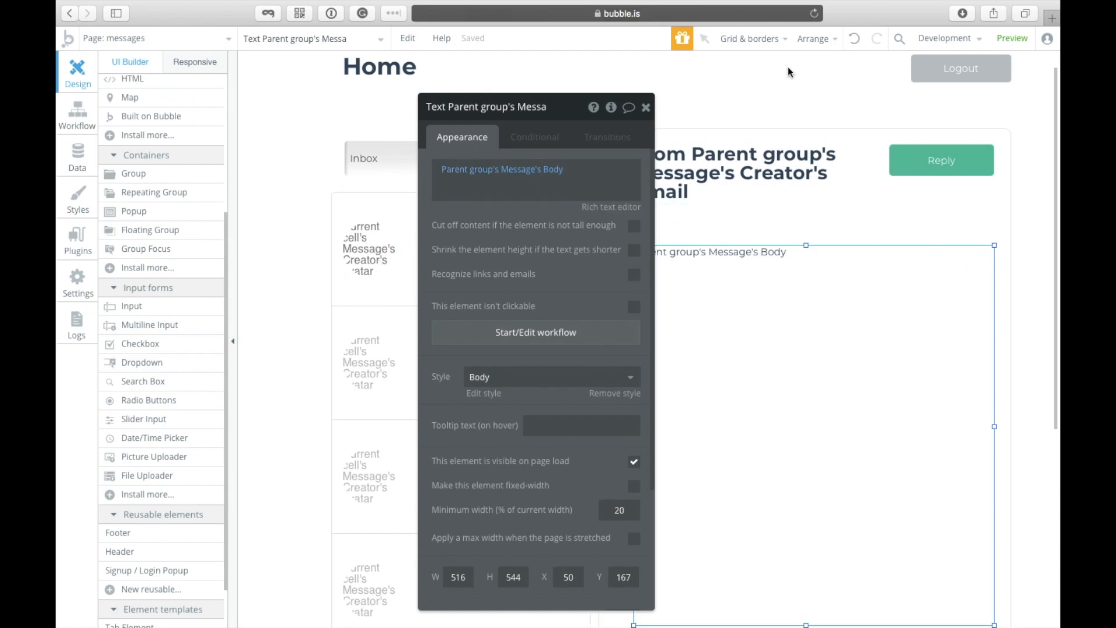
click(792, 226)
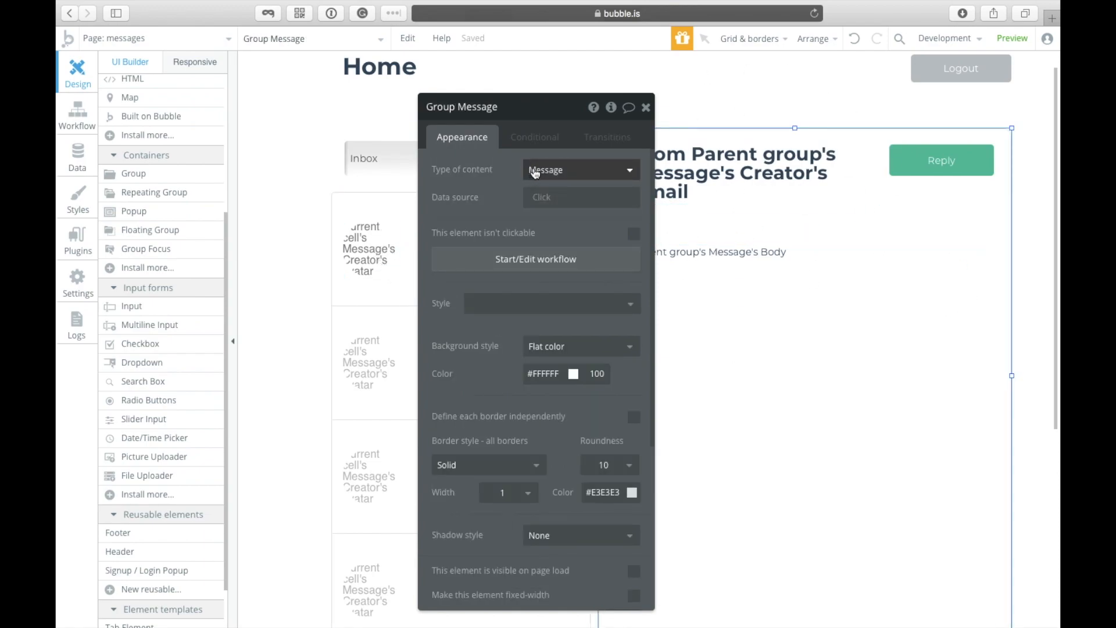
click(384, 297)
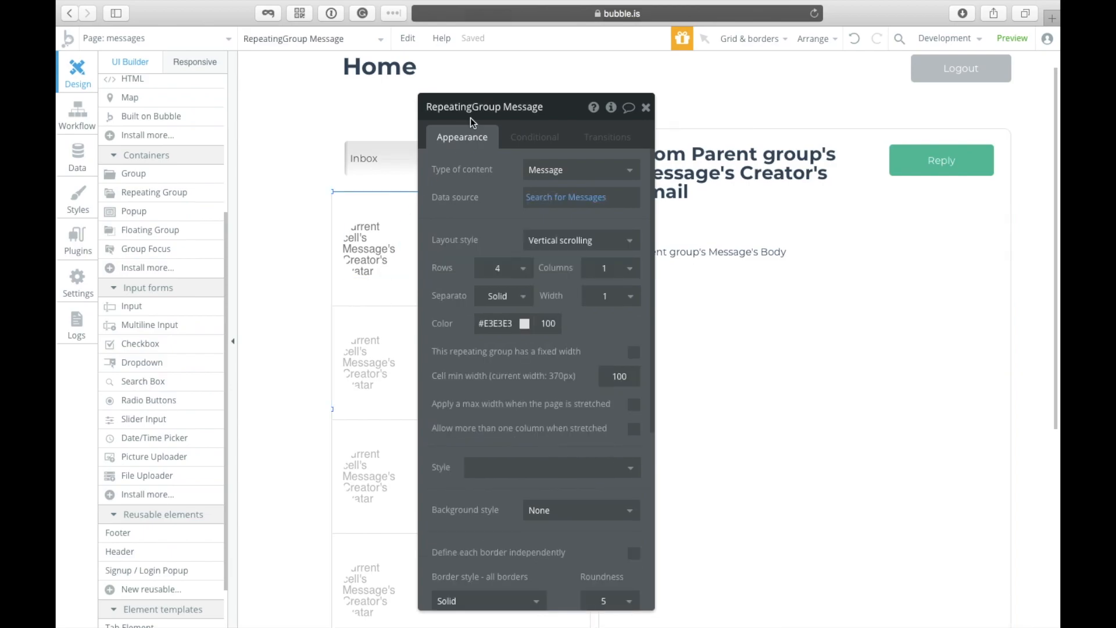
drag(472, 120, 614, 139)
click(492, 240)
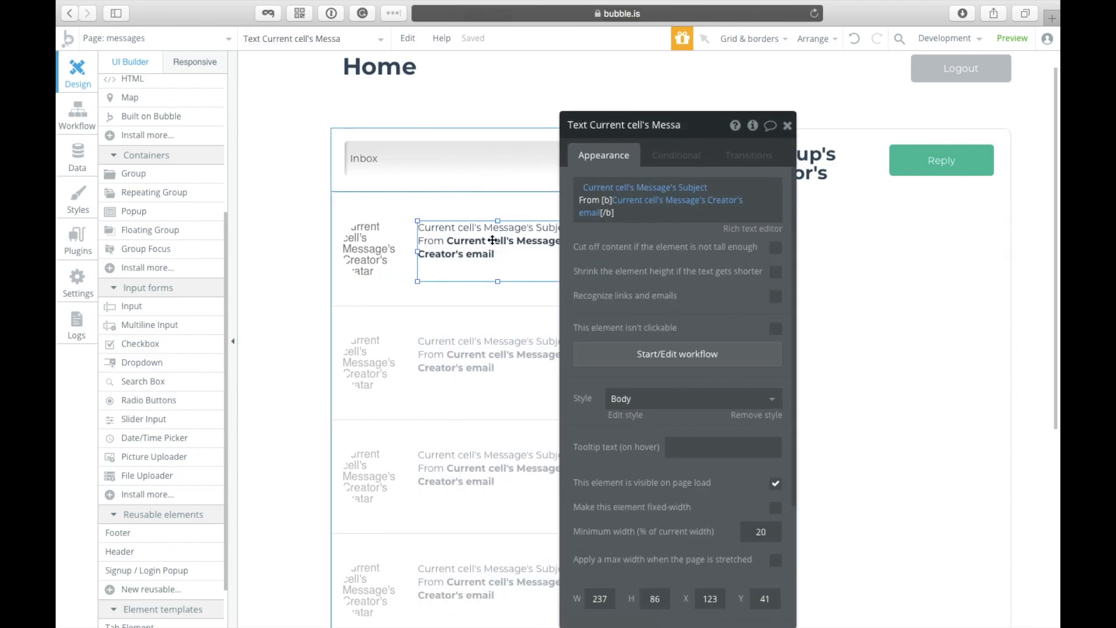
Step: Add a Show action for Group Message as the message-click workflow's second step
click(646, 355)
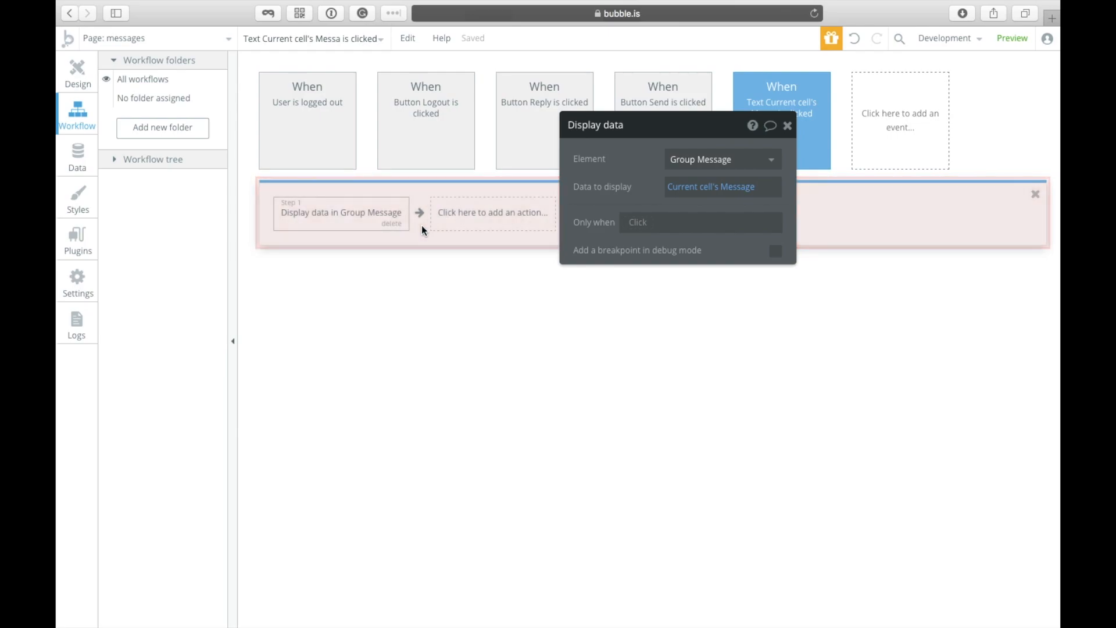
click(475, 227)
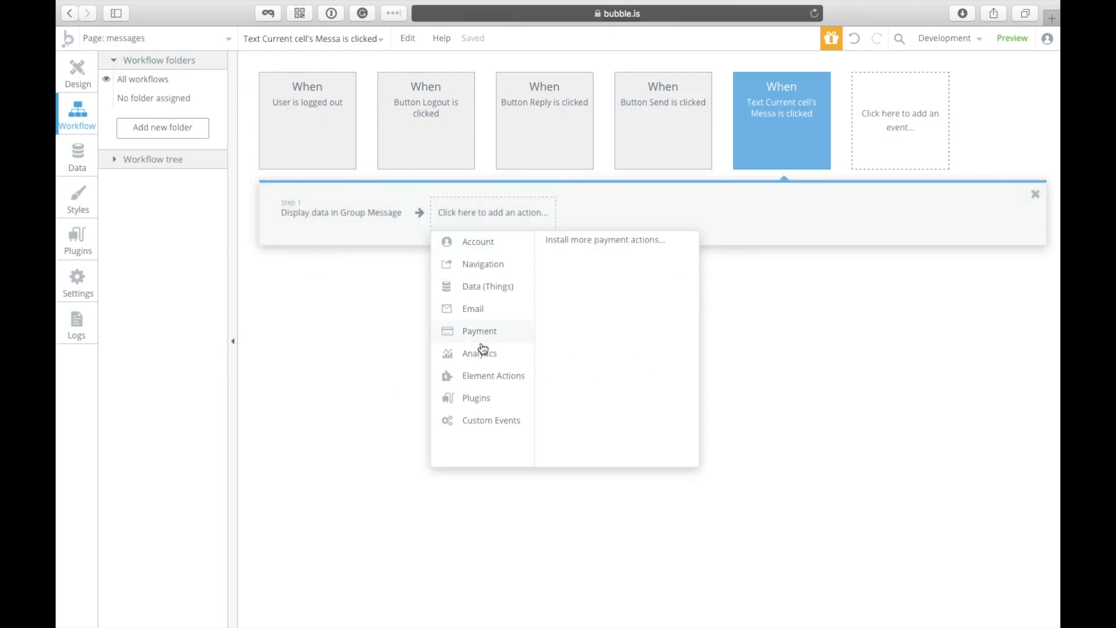
mouse_move(494, 377)
mouse_move(463, 318)
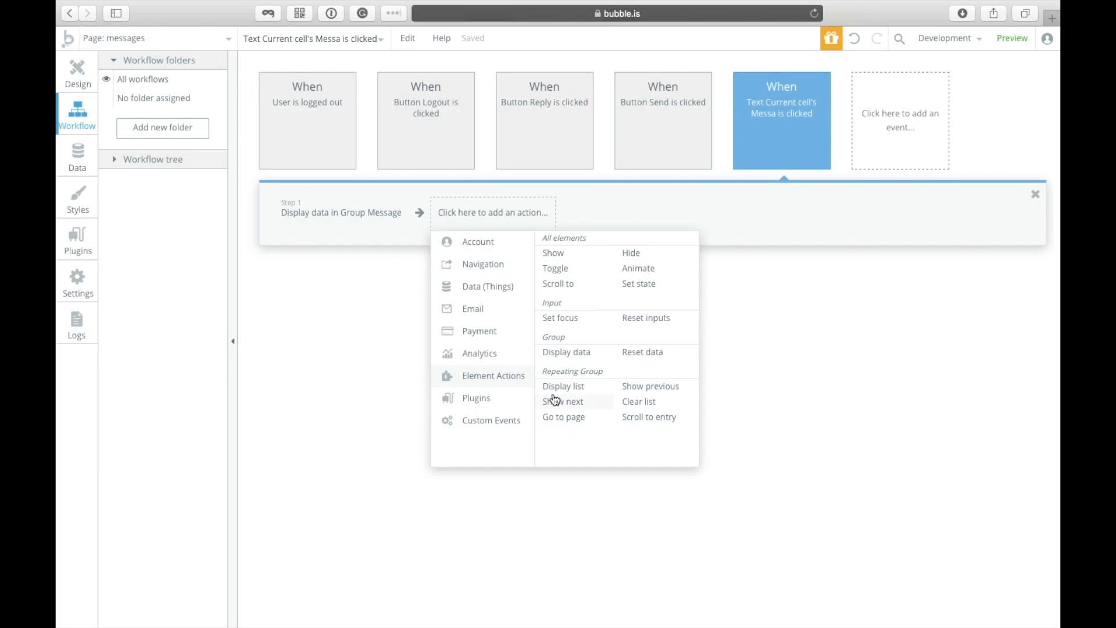
click(578, 255)
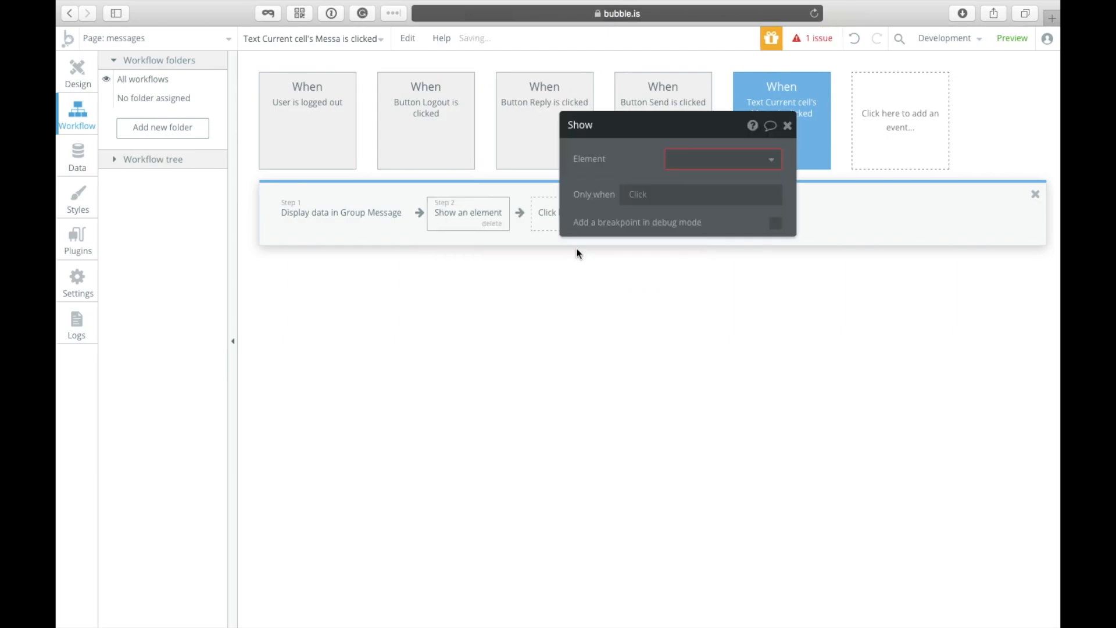
click(710, 170)
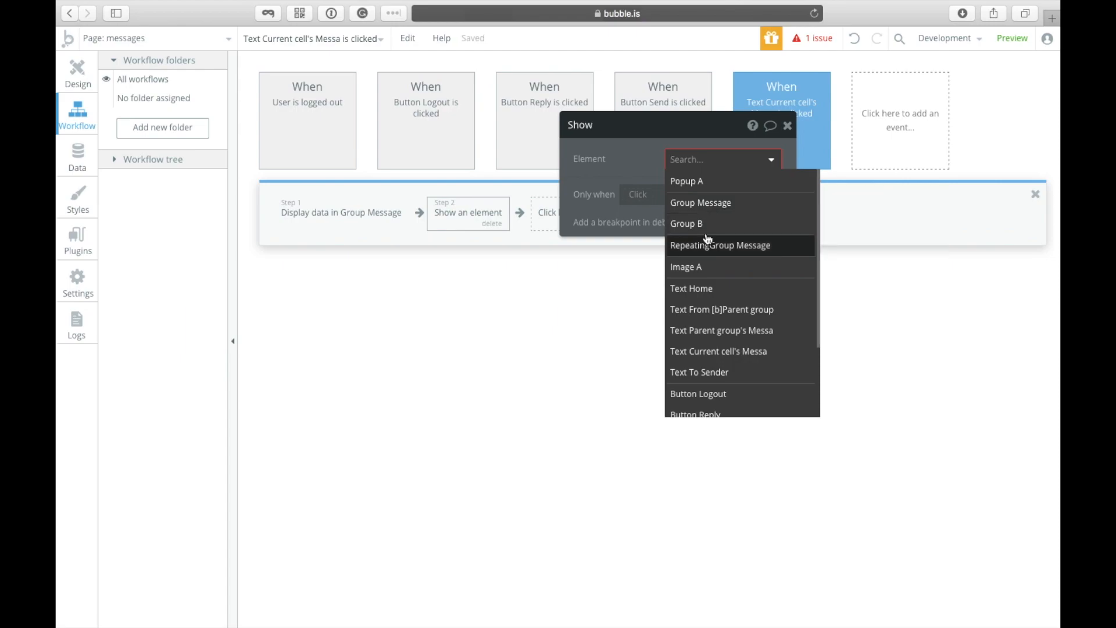
click(708, 203)
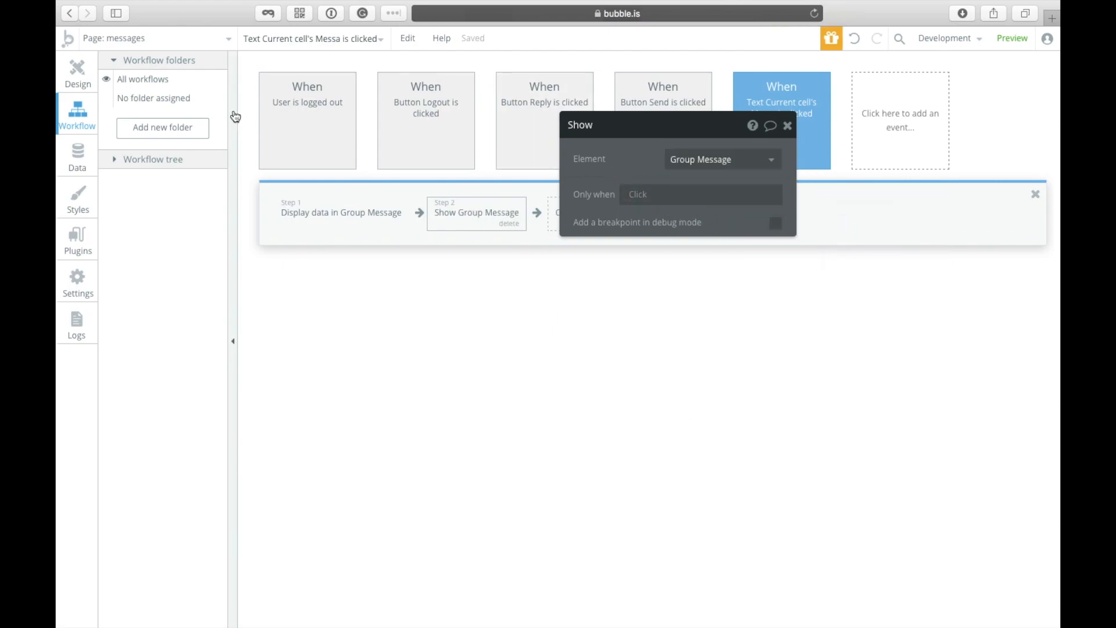
click(77, 76)
Step: Inspect the Reply button's empty 'Button Reply is clicked' workflow, then return to Design
click(927, 256)
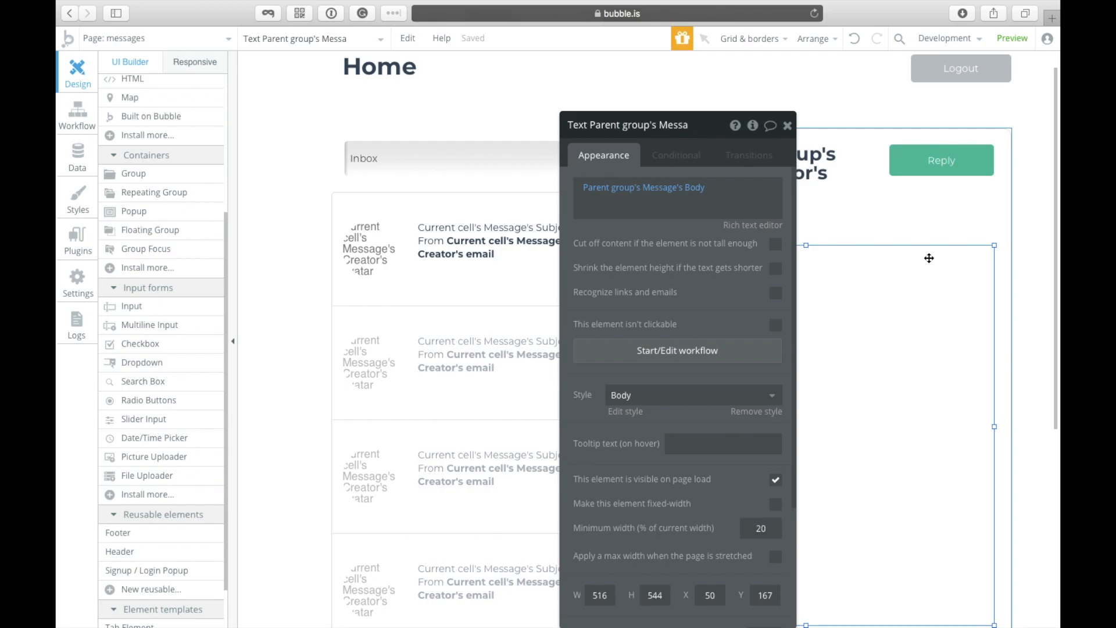
click(951, 222)
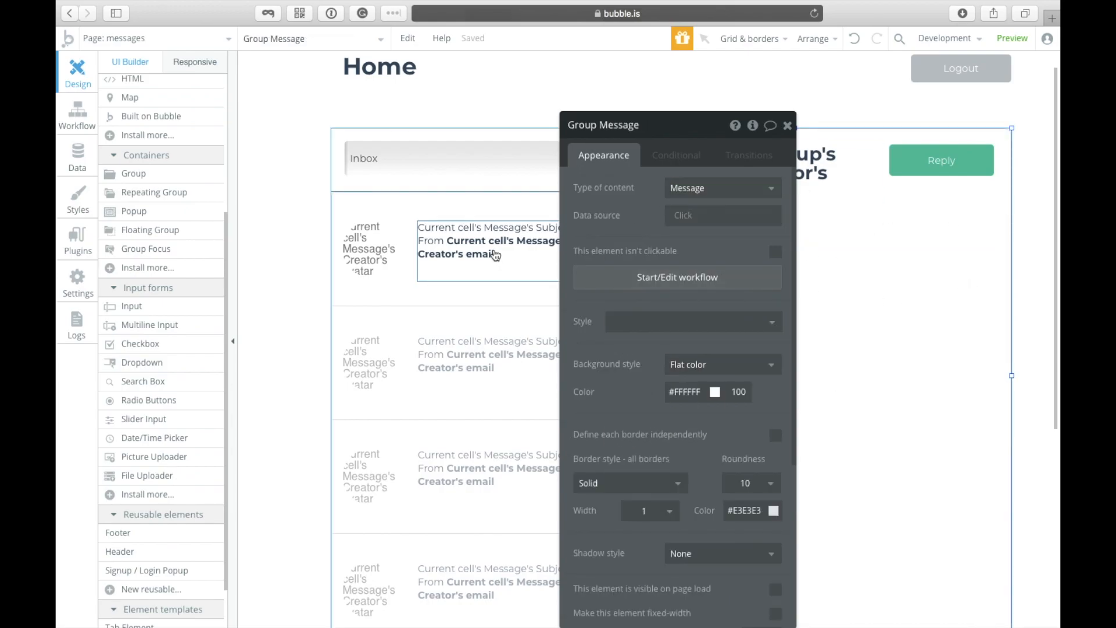
click(951, 174)
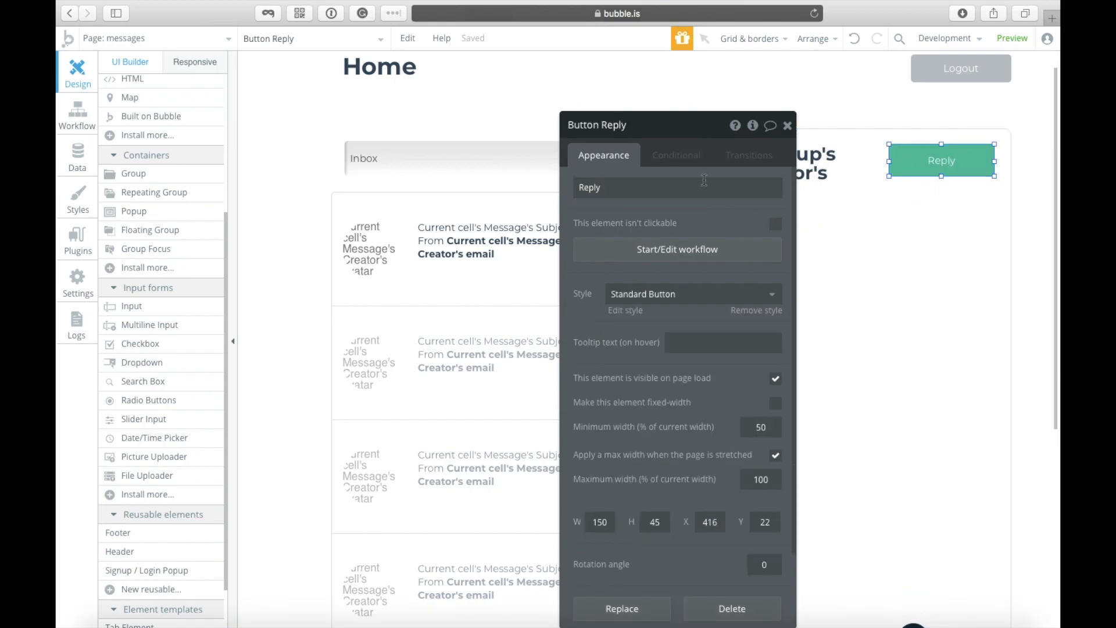
drag(705, 121, 417, 125)
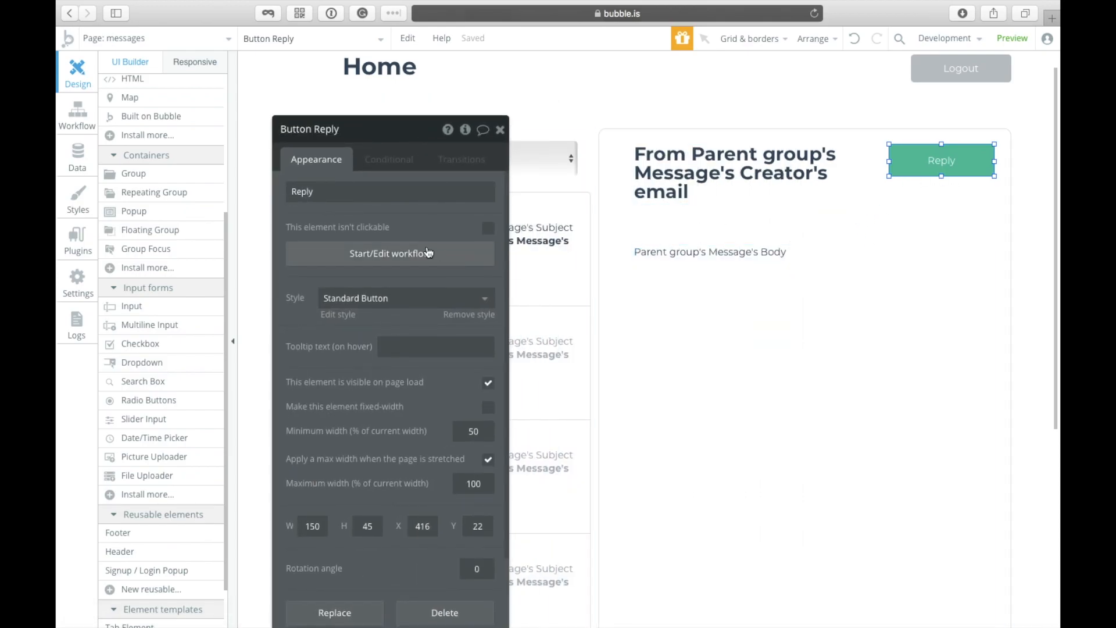
click(417, 262)
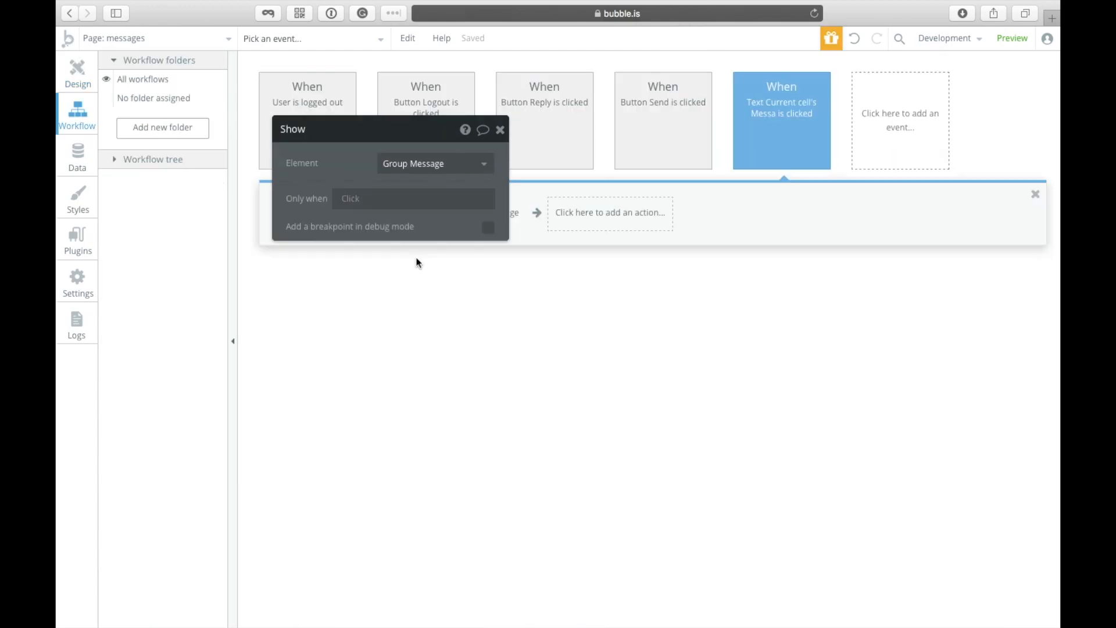
drag(356, 145, 415, 140)
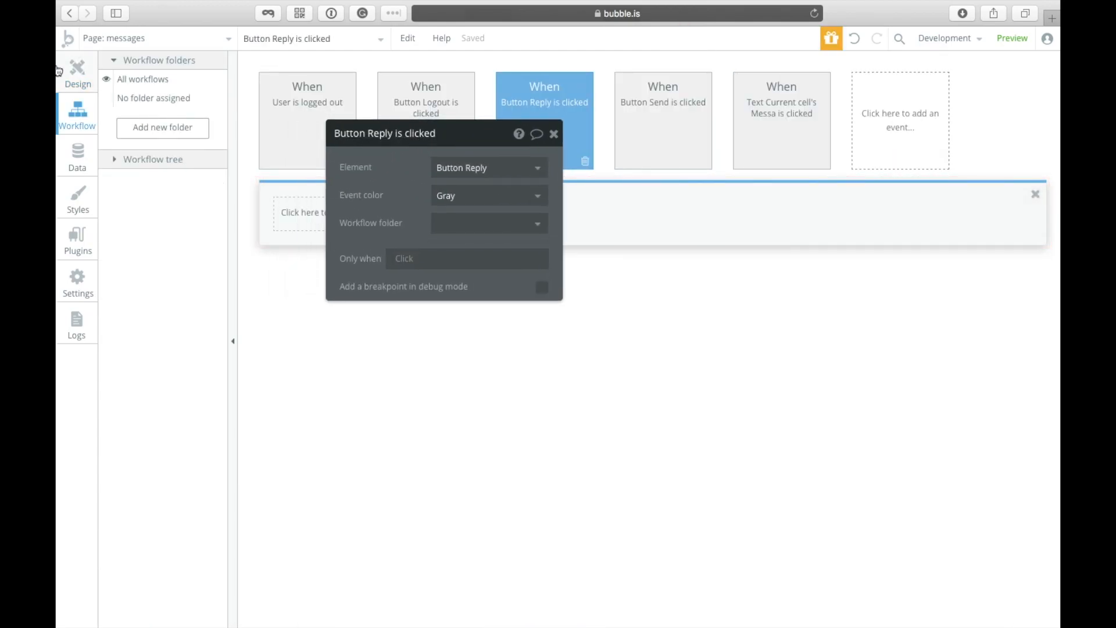
click(77, 75)
click(280, 41)
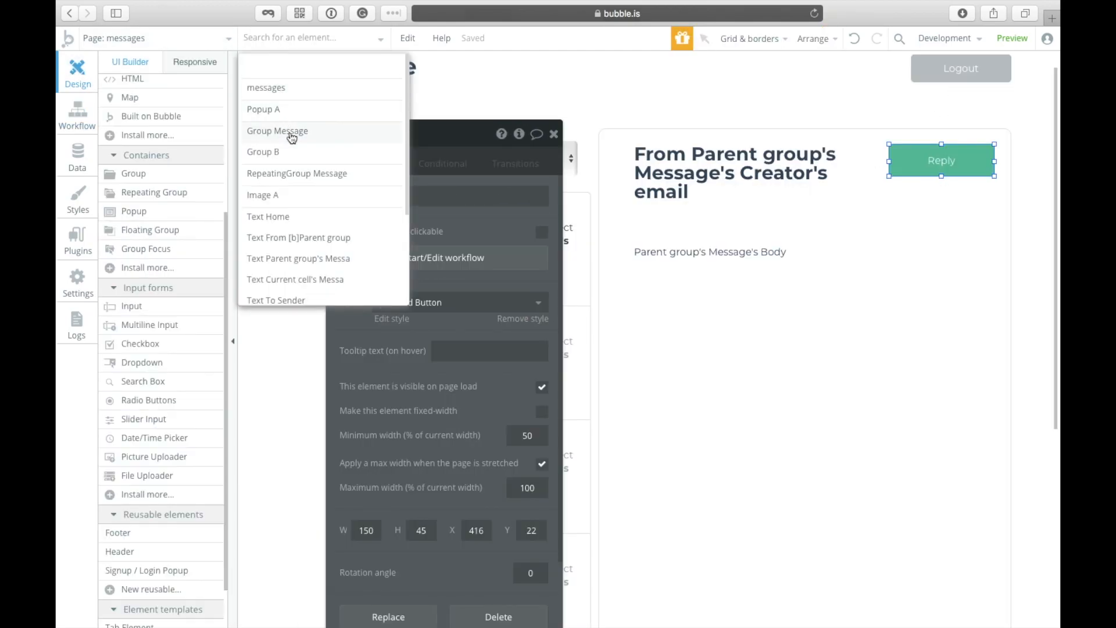
Step: Give Popup A content type Message with data source Group Message's Message
click(286, 109)
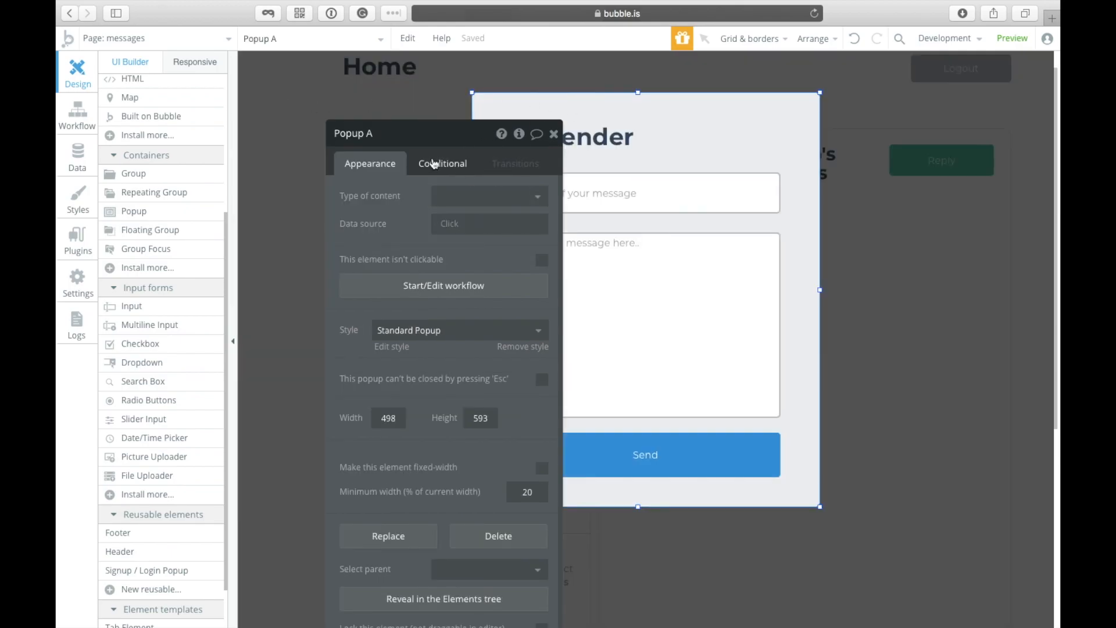
drag(416, 141, 335, 98)
click(381, 164)
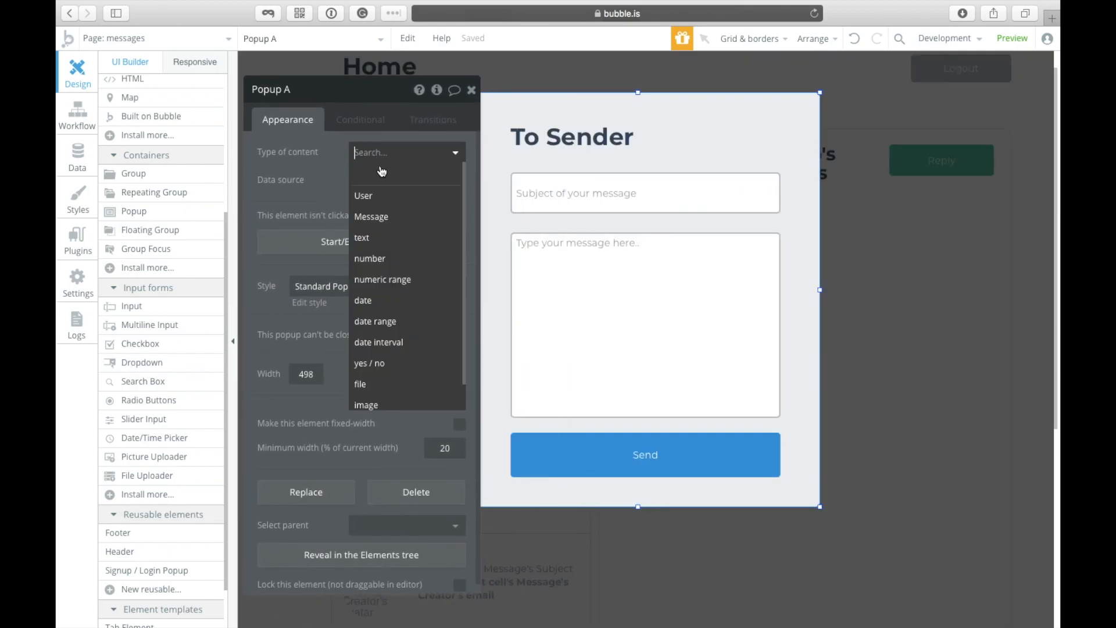
click(387, 226)
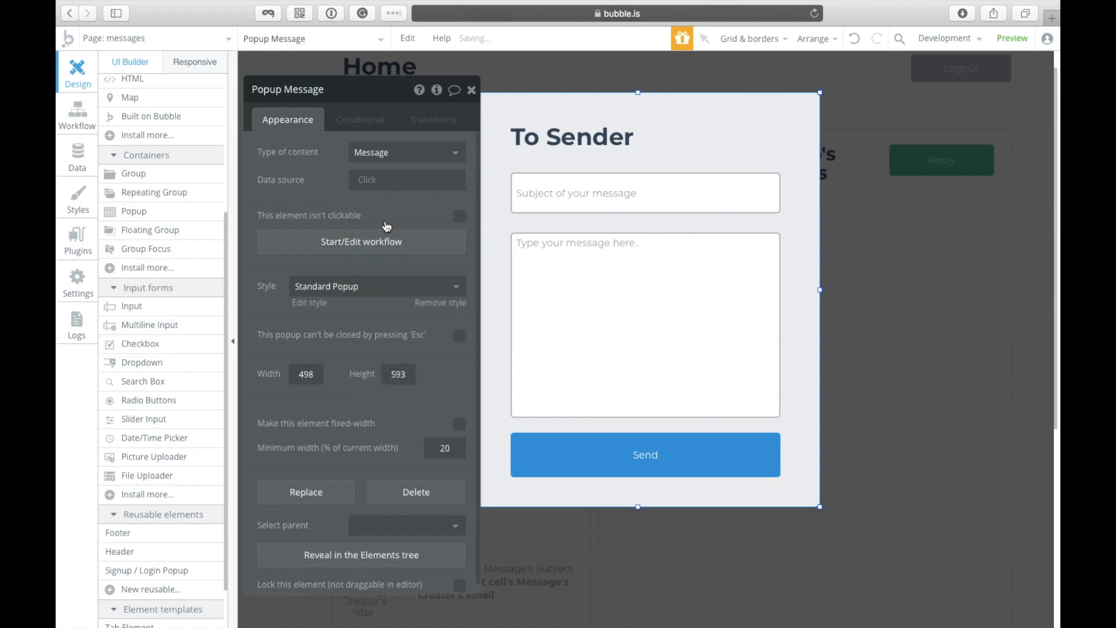
click(376, 183)
click(327, 169)
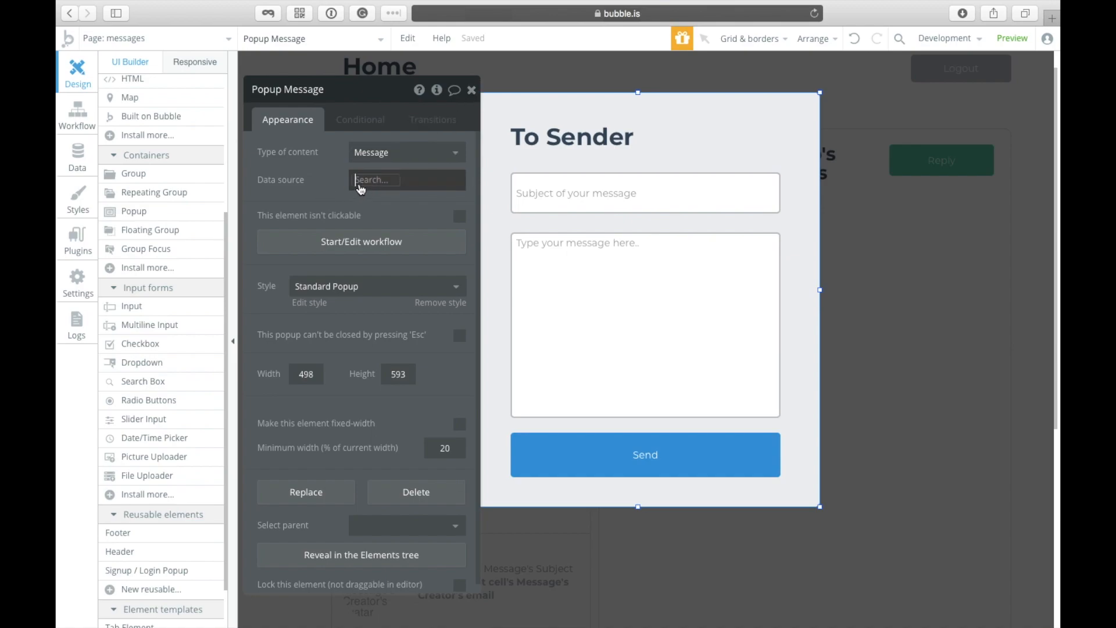
click(360, 185)
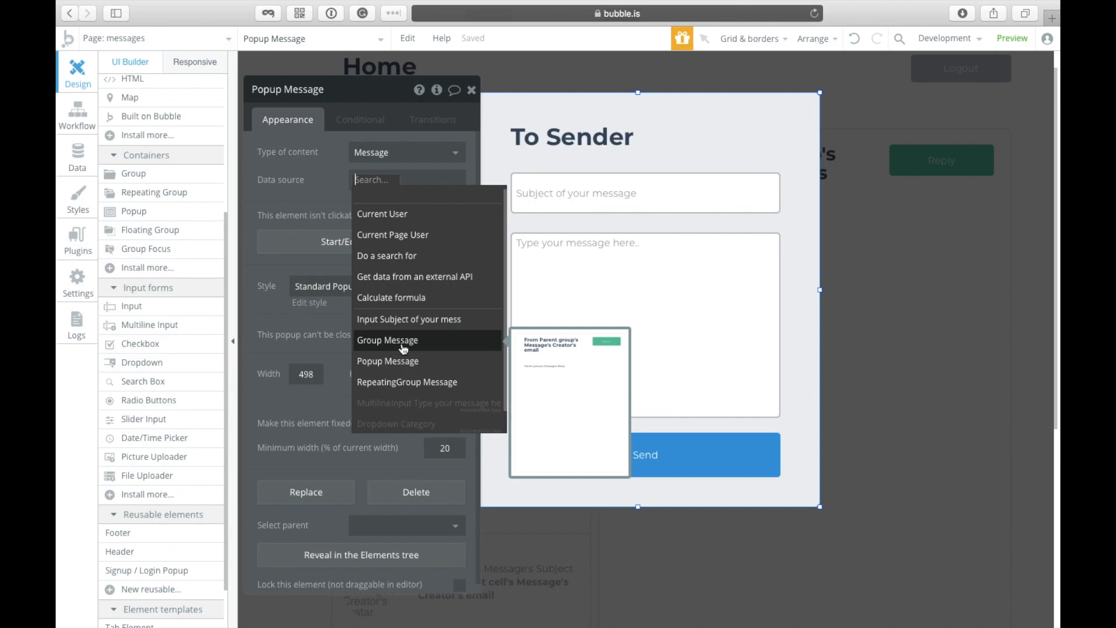
click(404, 342)
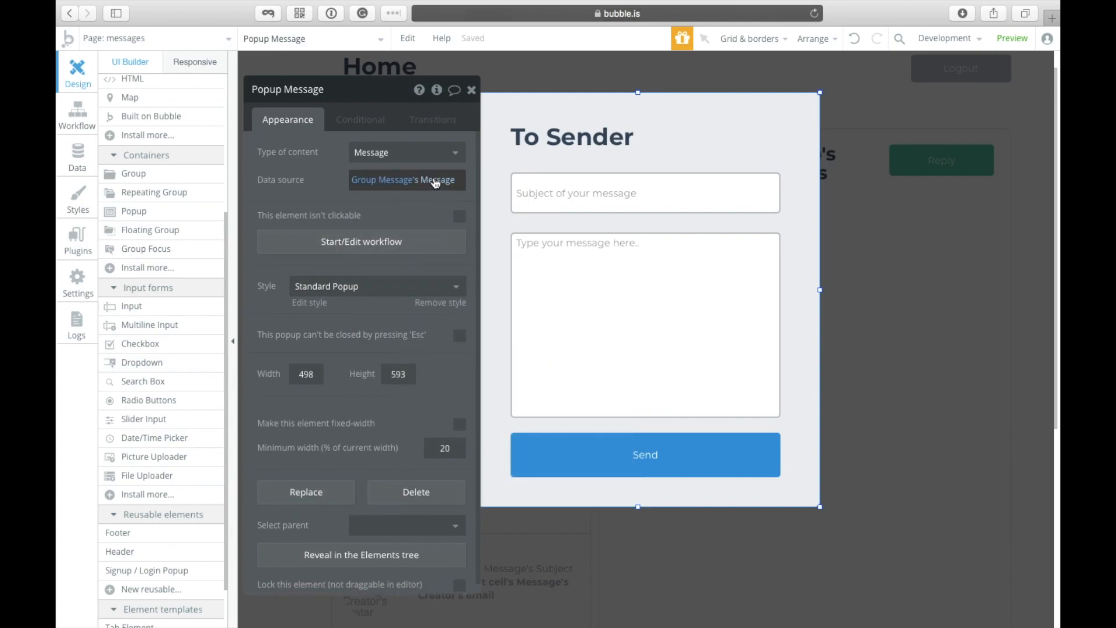
click(471, 90)
click(1013, 223)
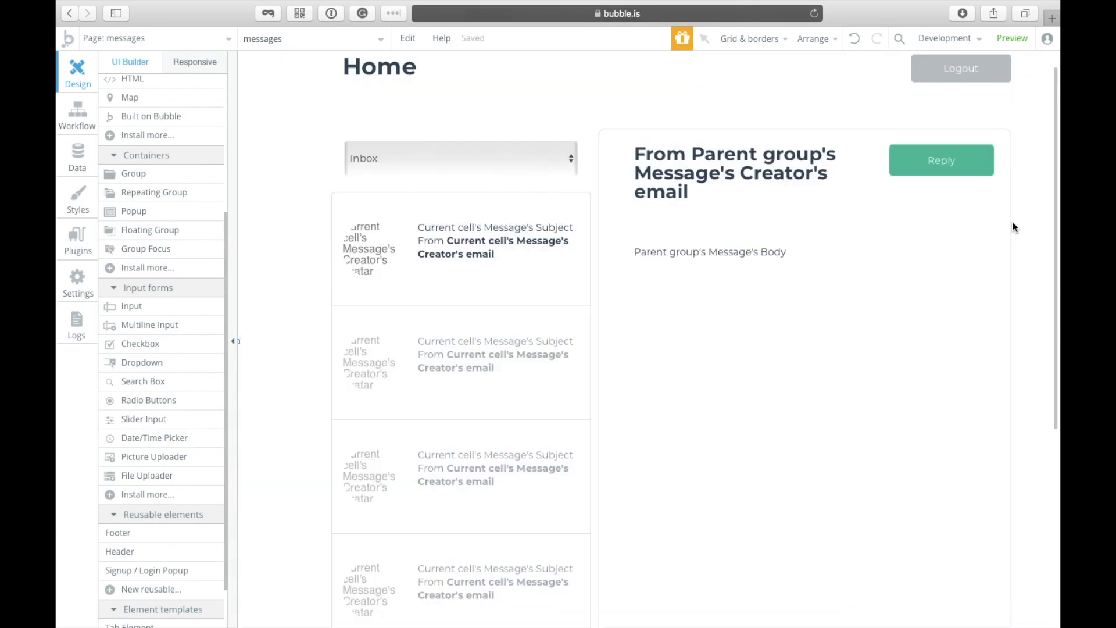
Step: Add a Show Popup Message action to the Reply button's click workflow
click(957, 169)
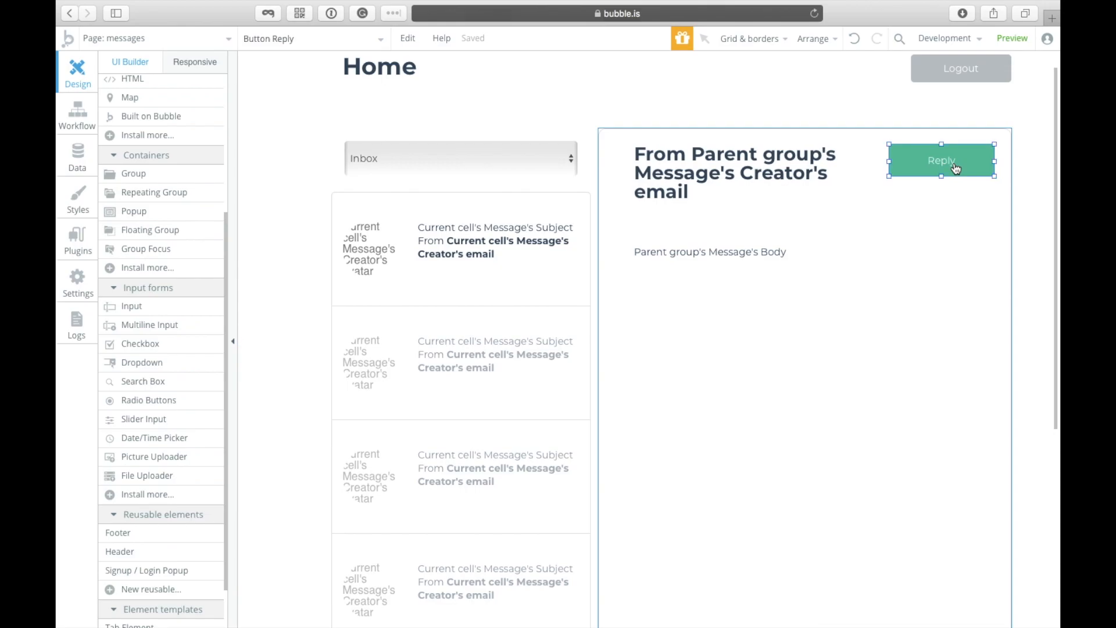
double_click(900, 170)
click(383, 215)
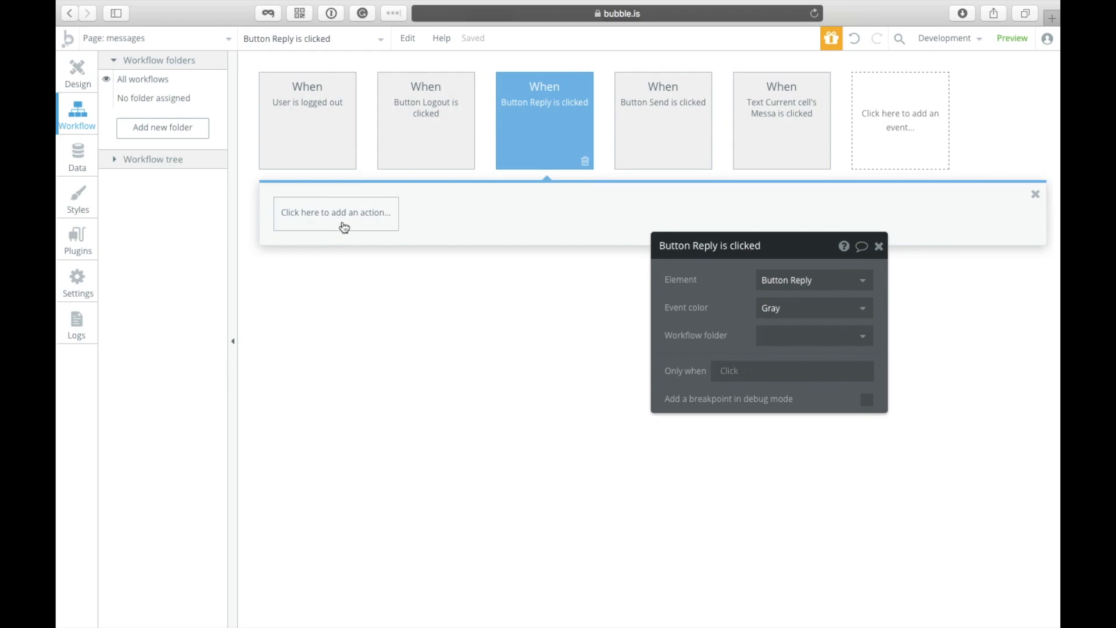
click(344, 227)
mouse_move(342, 388)
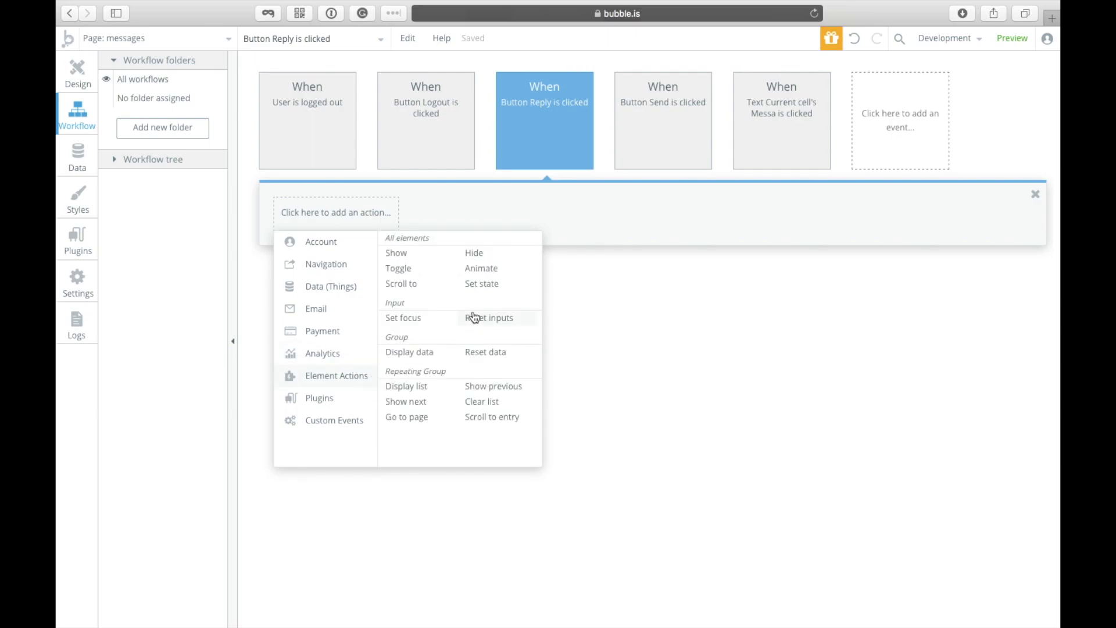
click(423, 258)
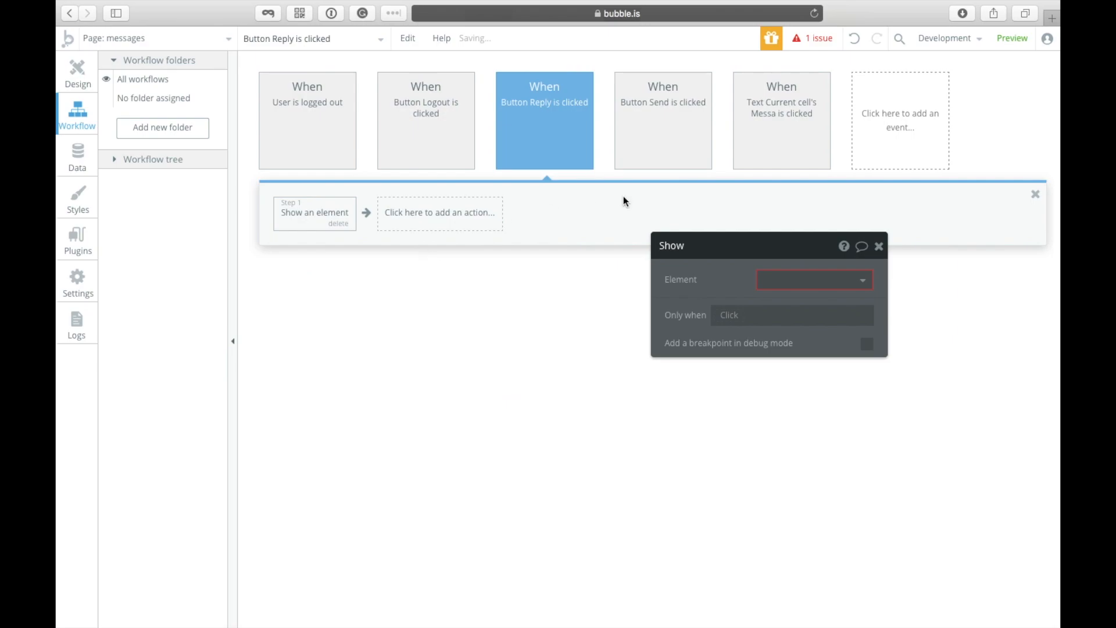
click(780, 280)
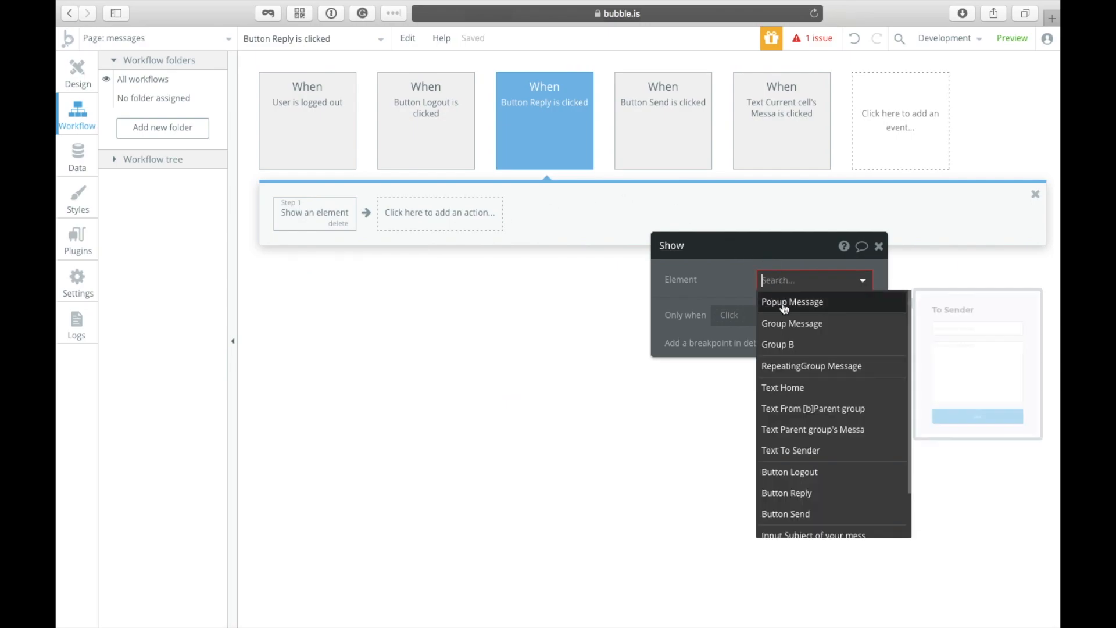
click(785, 302)
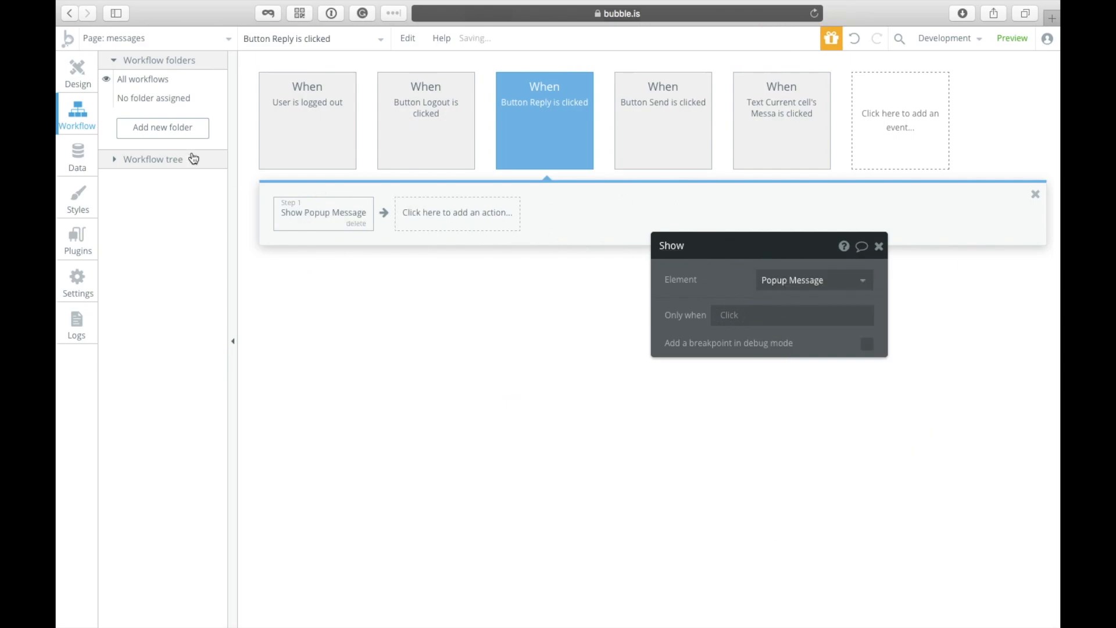
click(77, 73)
click(319, 39)
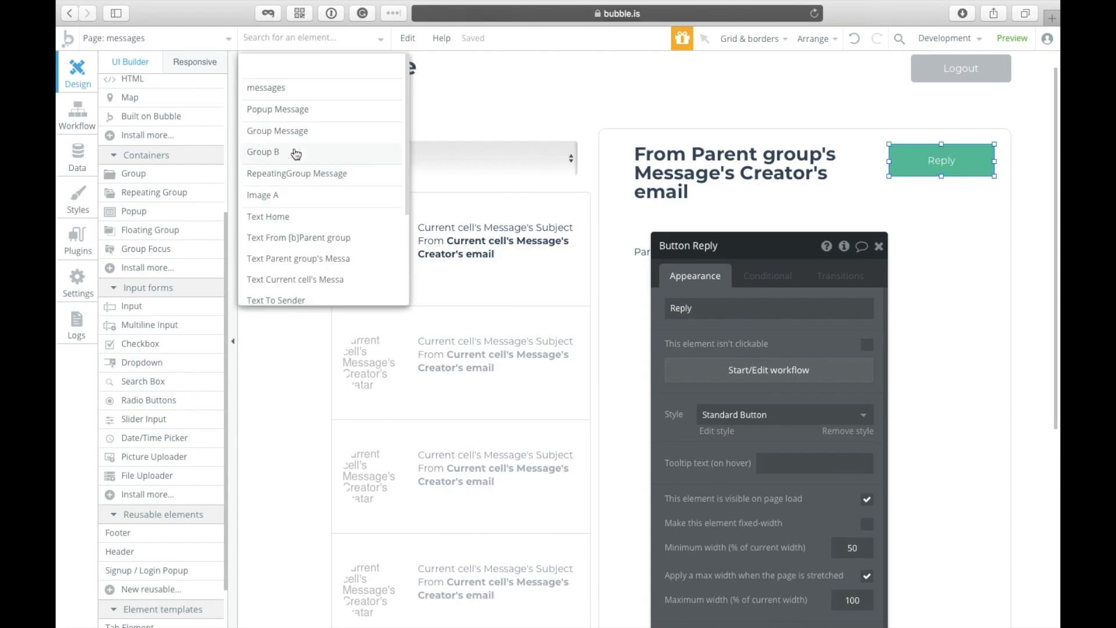
Step: Open the 'Button Send is clicked' workflow for Popup Message's Send button
click(295, 110)
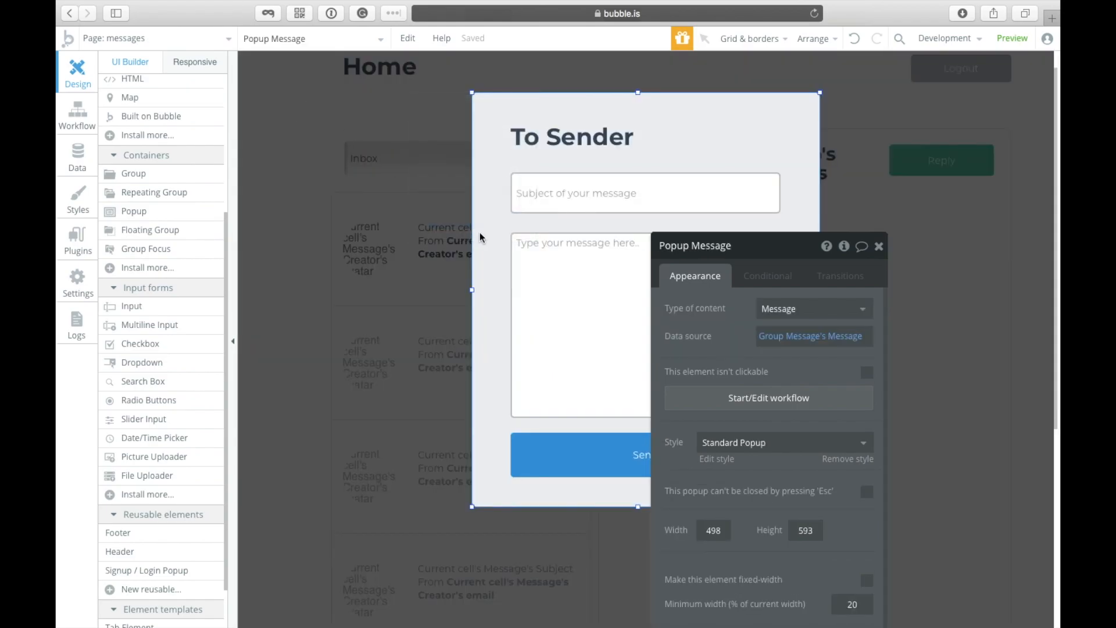
click(578, 455)
drag(687, 243, 222, 113)
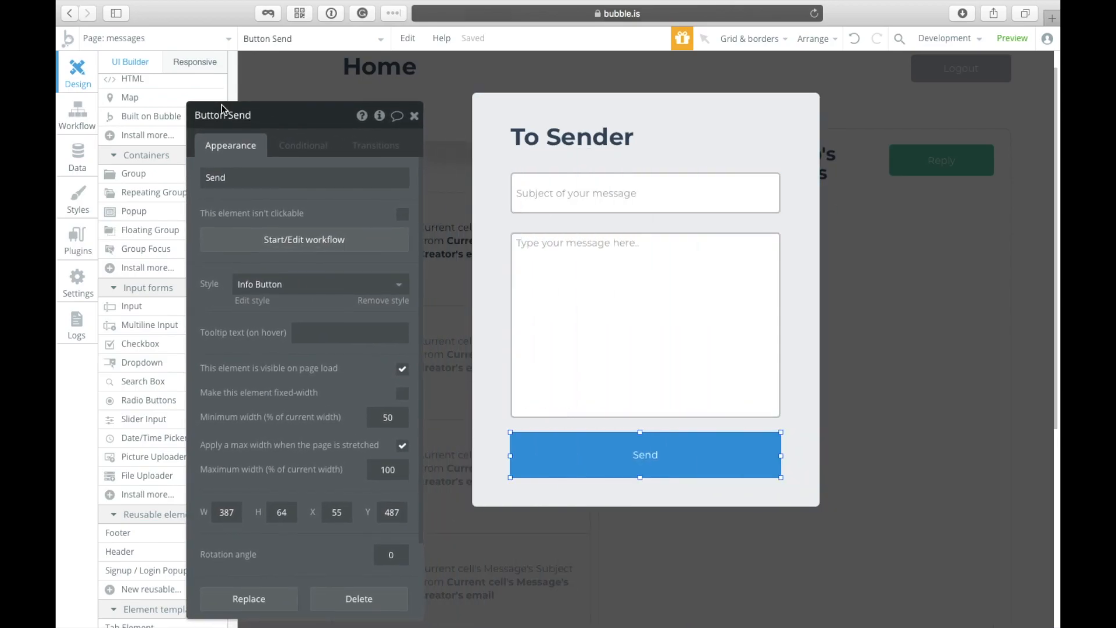
click(303, 240)
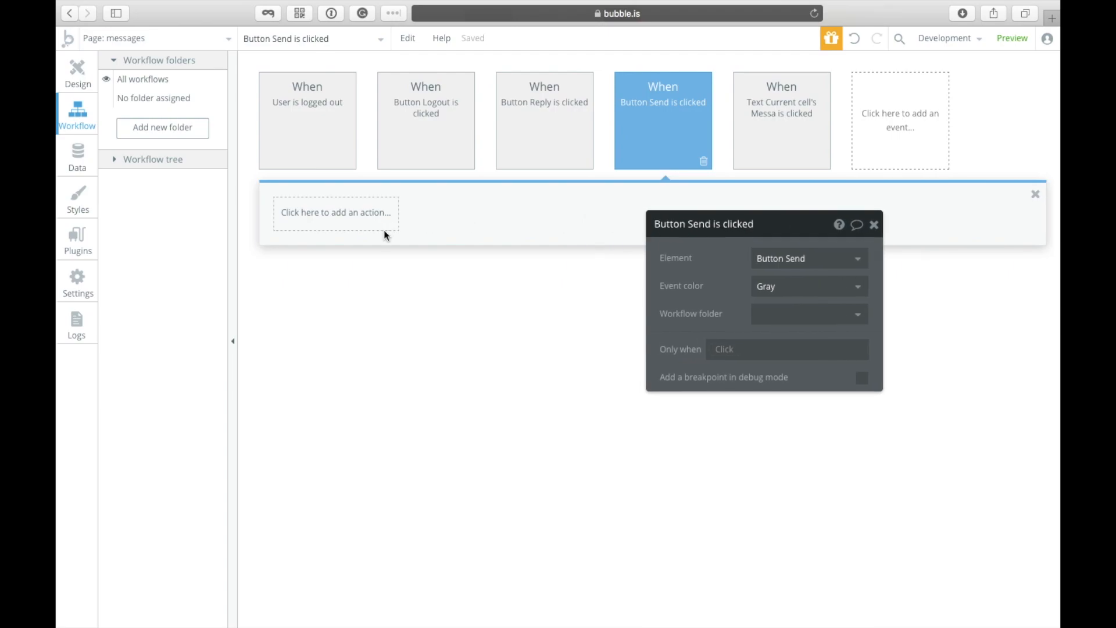
Step: Add a Create a new thing action of type Message to the Send workflow
click(377, 226)
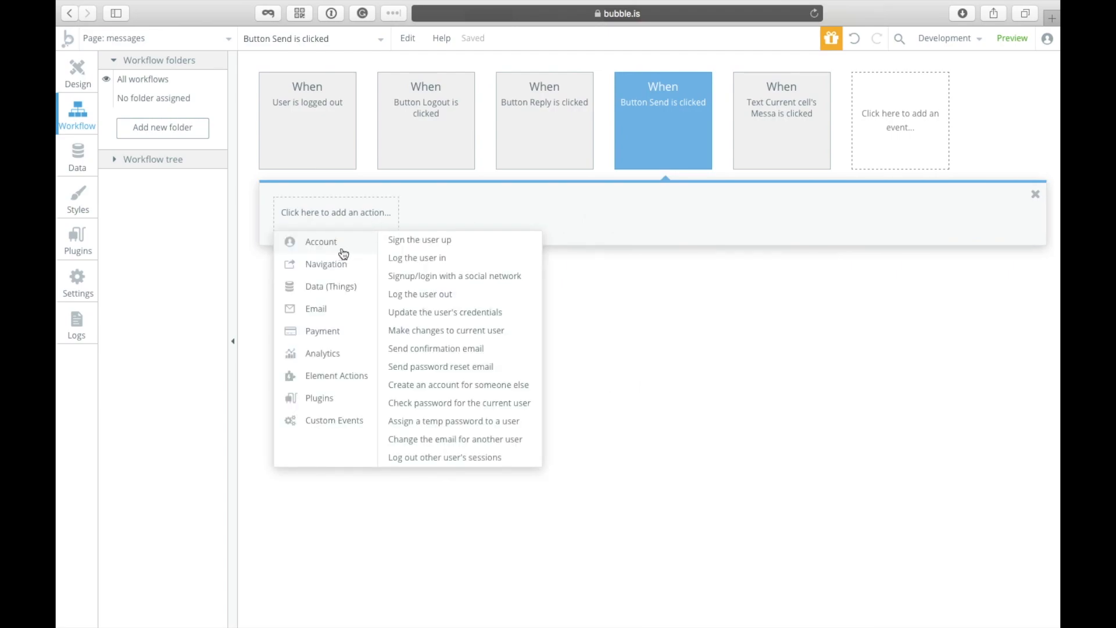
mouse_move(331, 286)
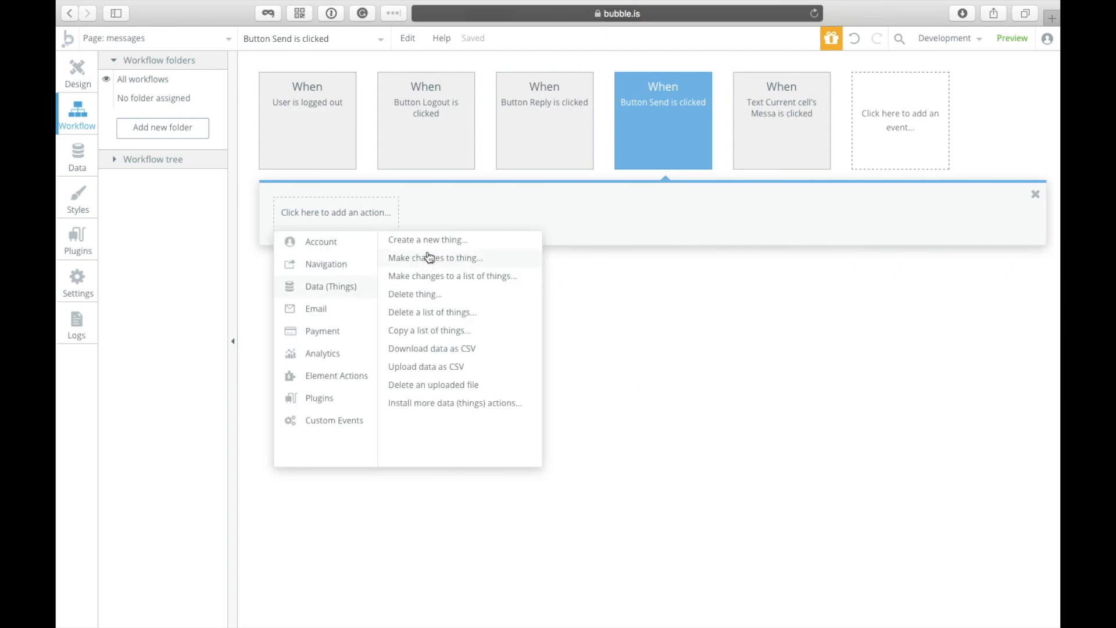
click(434, 240)
click(773, 258)
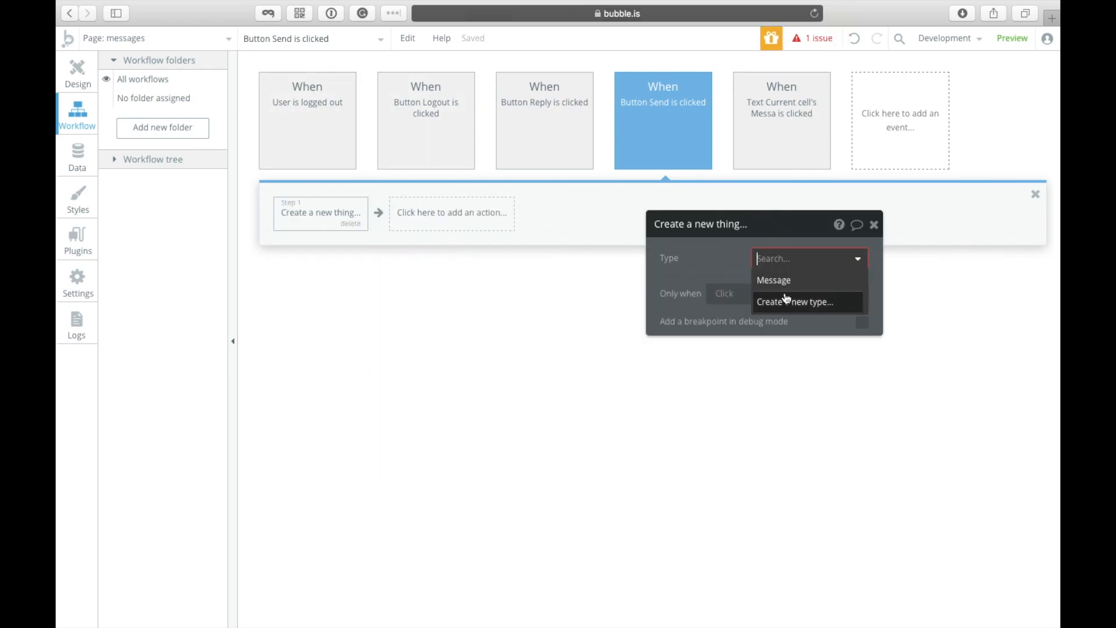
click(782, 280)
Step: Add three fields to set on the new Message: Body, Destination and Subject
click(739, 304)
click(729, 332)
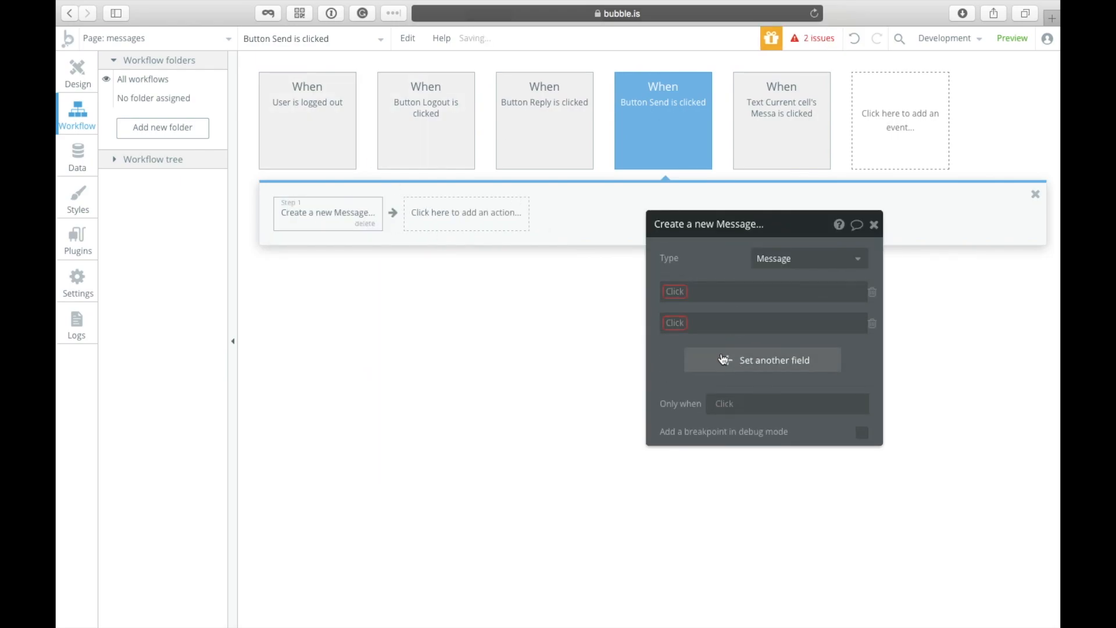
click(725, 361)
click(675, 299)
click(674, 308)
click(673, 325)
click(686, 360)
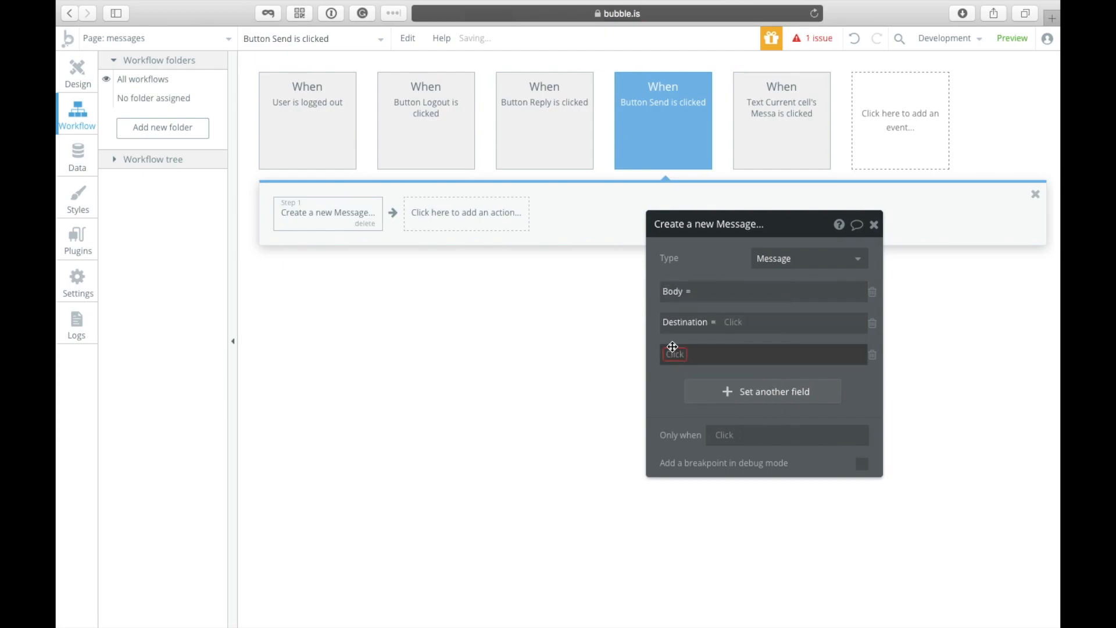
click(675, 356)
click(699, 413)
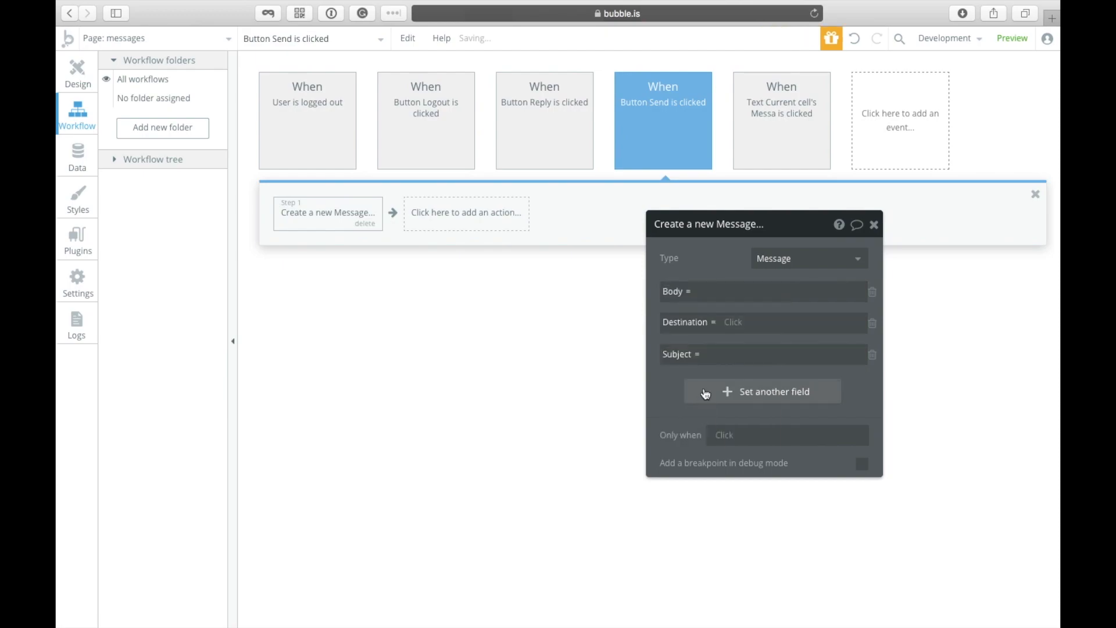
Step: Set Body to the multiline message input's value
click(719, 291)
click(946, 292)
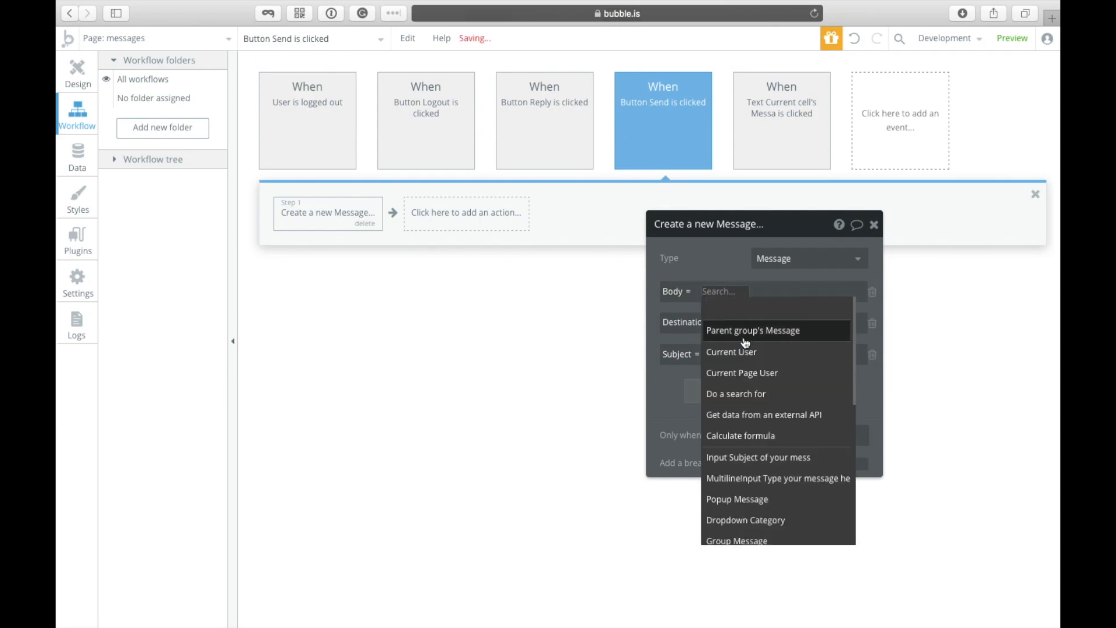
click(760, 480)
click(736, 320)
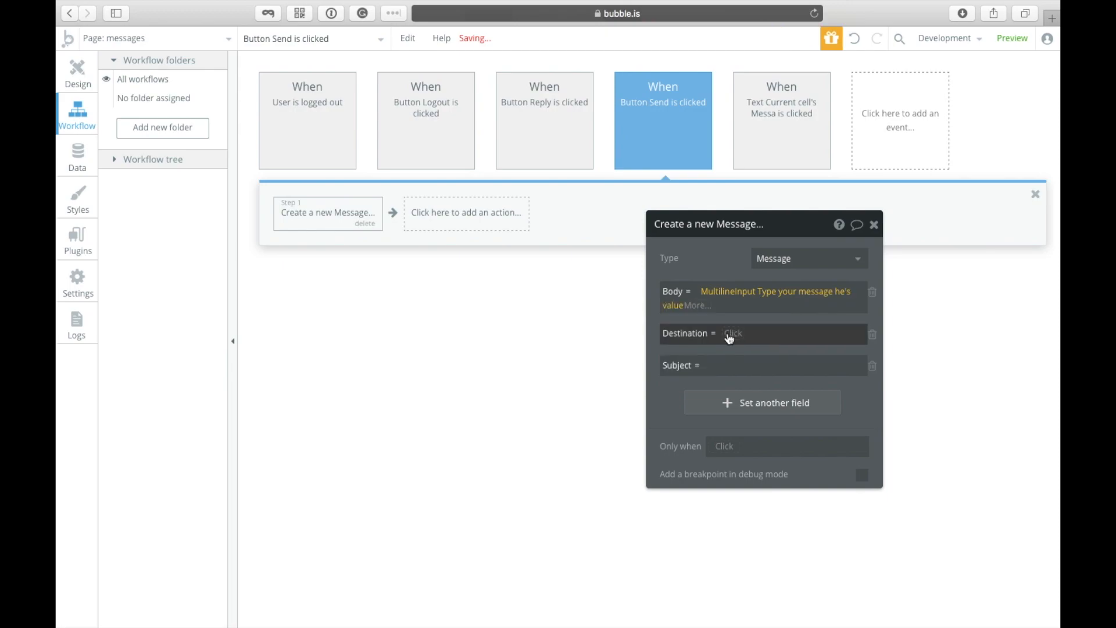
click(730, 337)
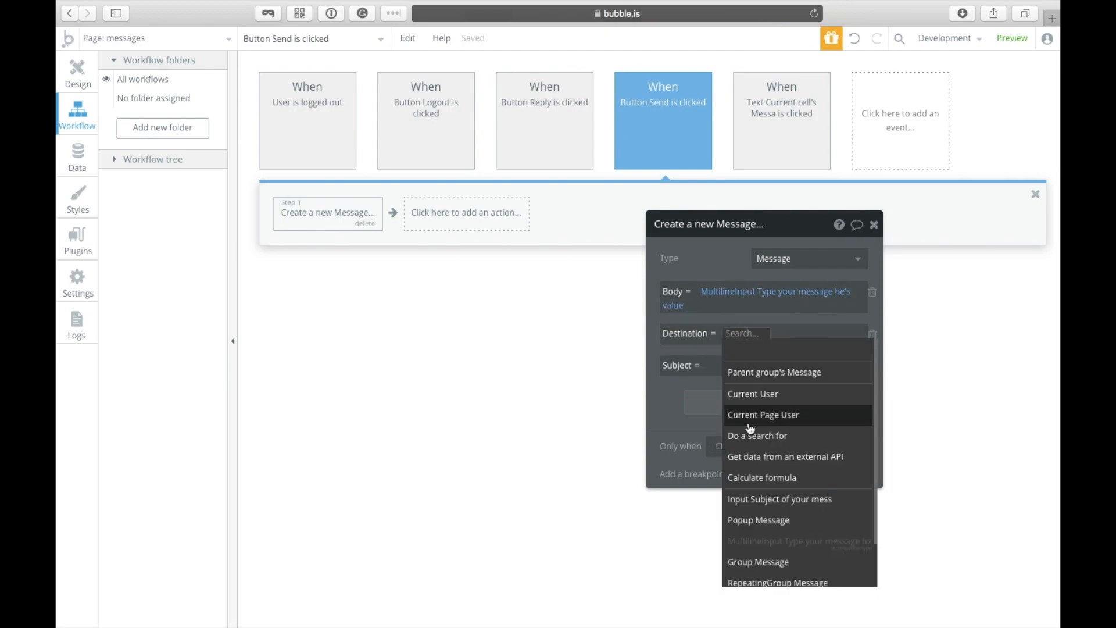
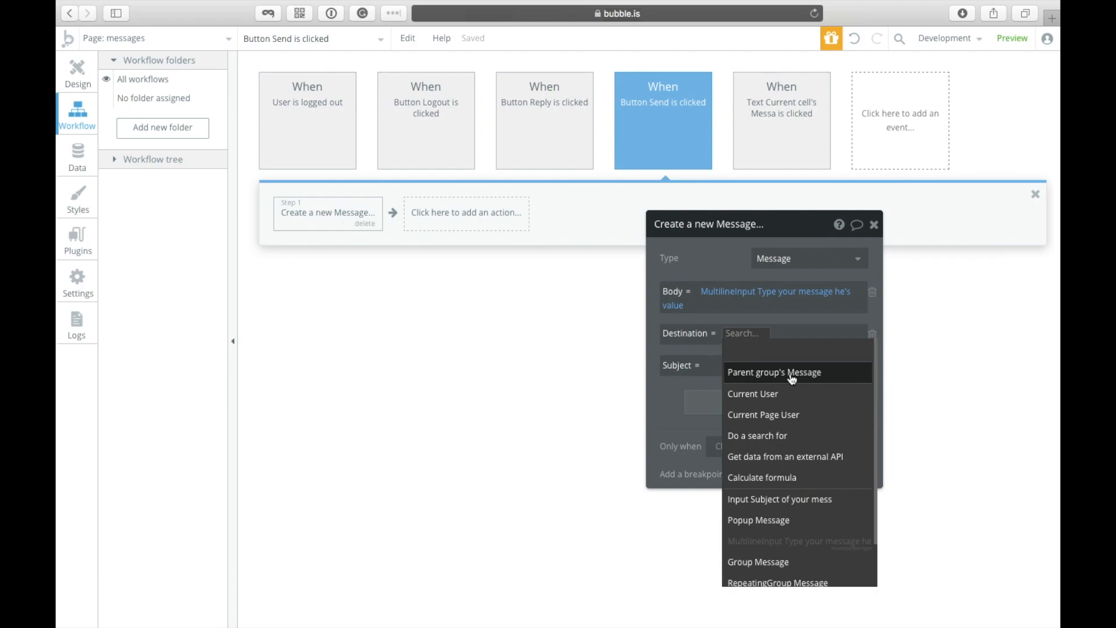
Step: Set the new Message's Destination to Parent group's Message's Destination
click(779, 376)
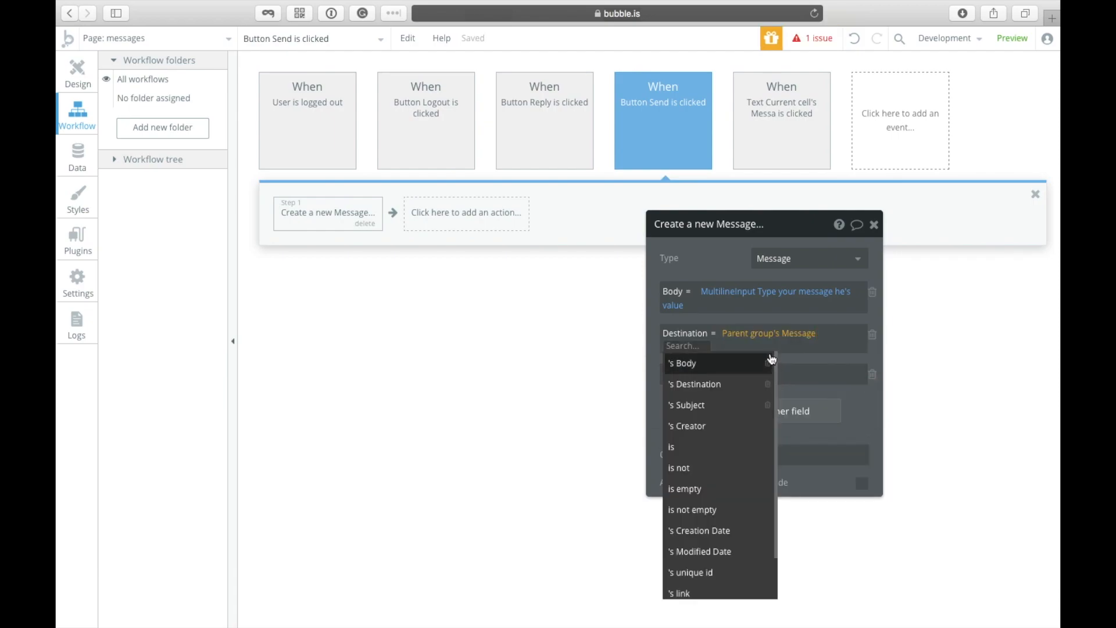
click(728, 379)
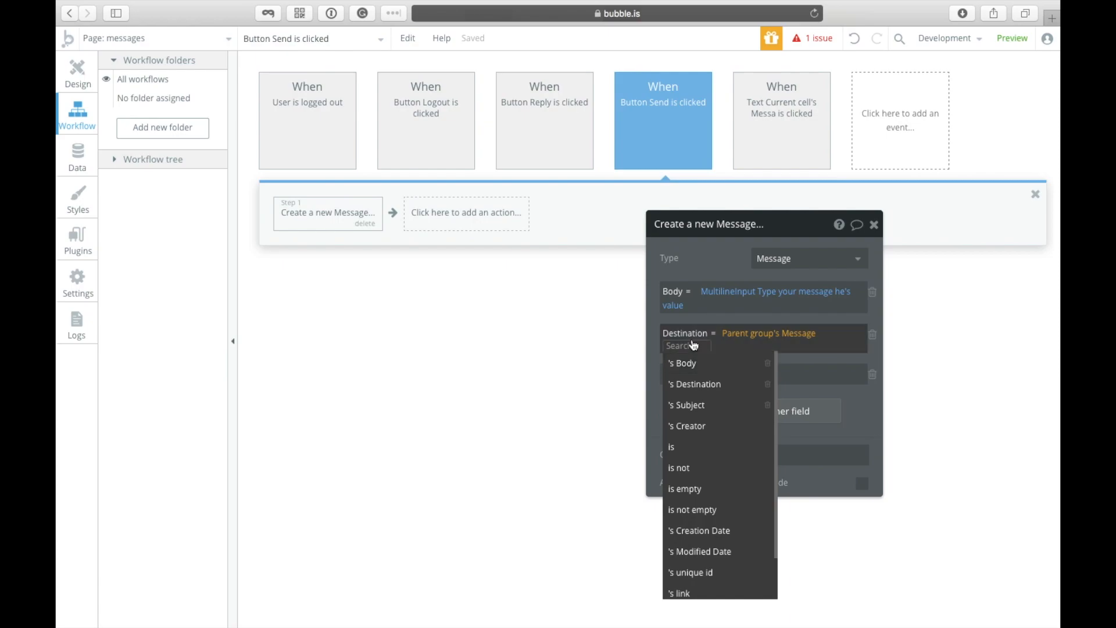
click(684, 317)
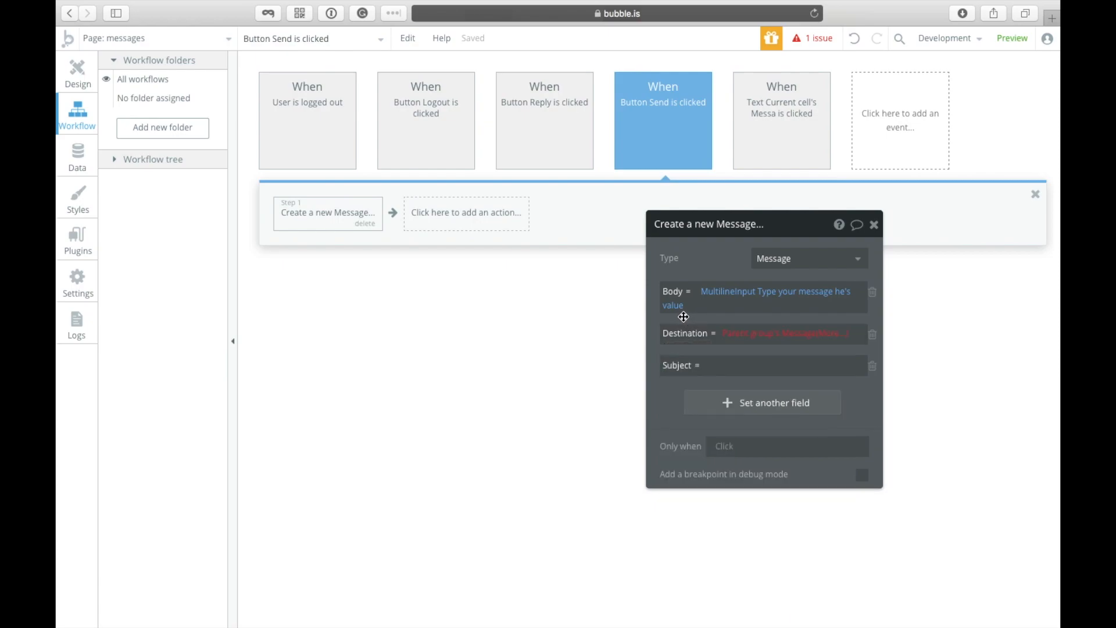
click(74, 87)
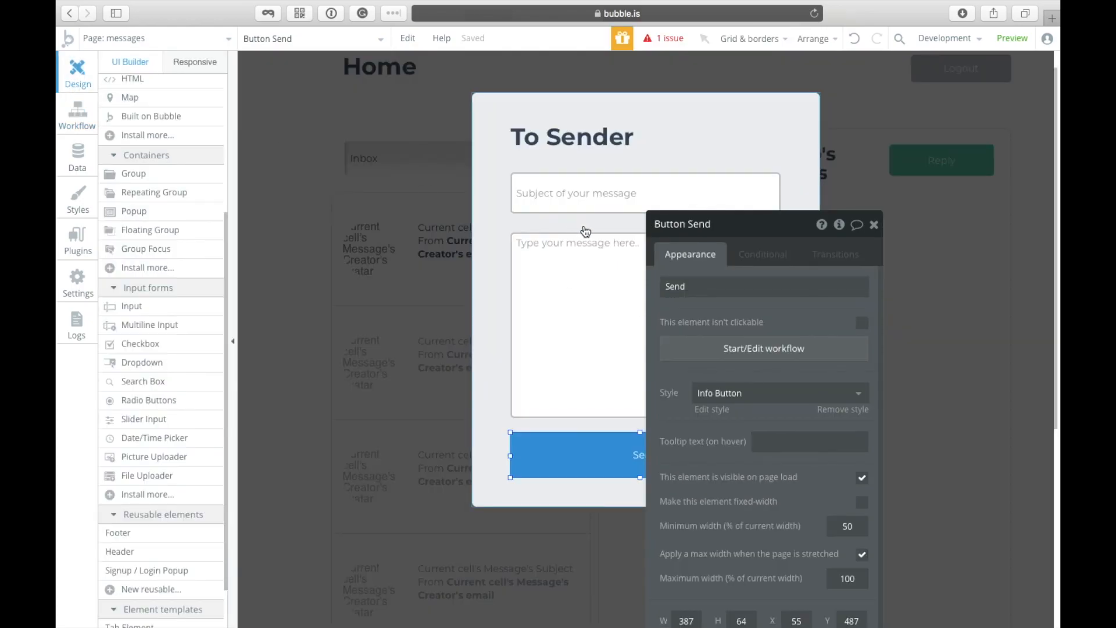
click(74, 127)
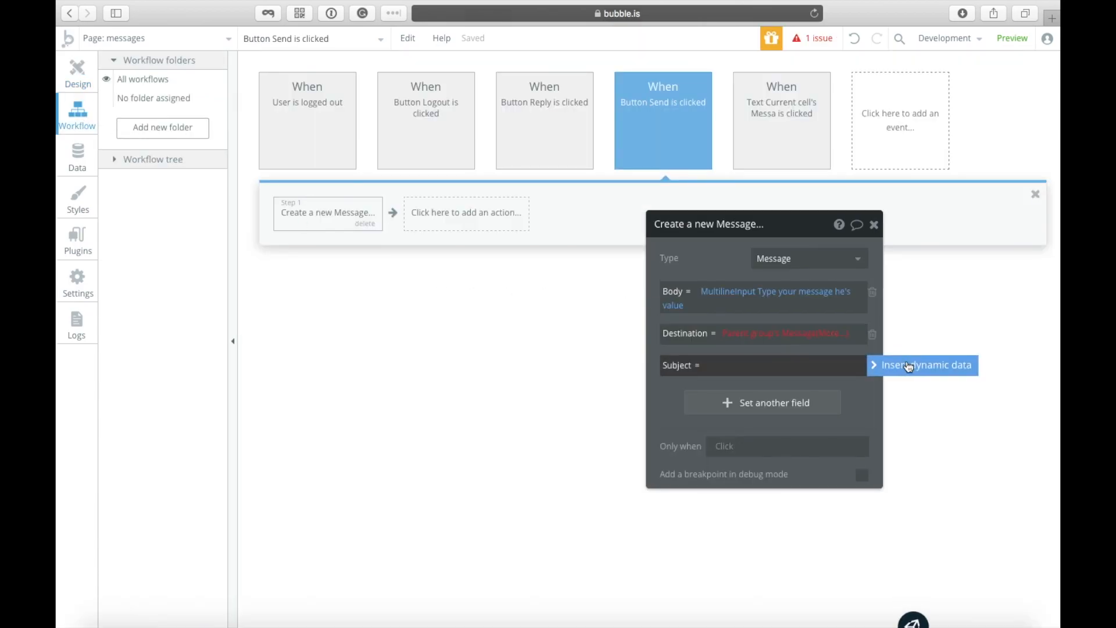
Step: Set Subject to the subject input's value, replacing a mistaken parent-message expression
click(778, 365)
click(771, 406)
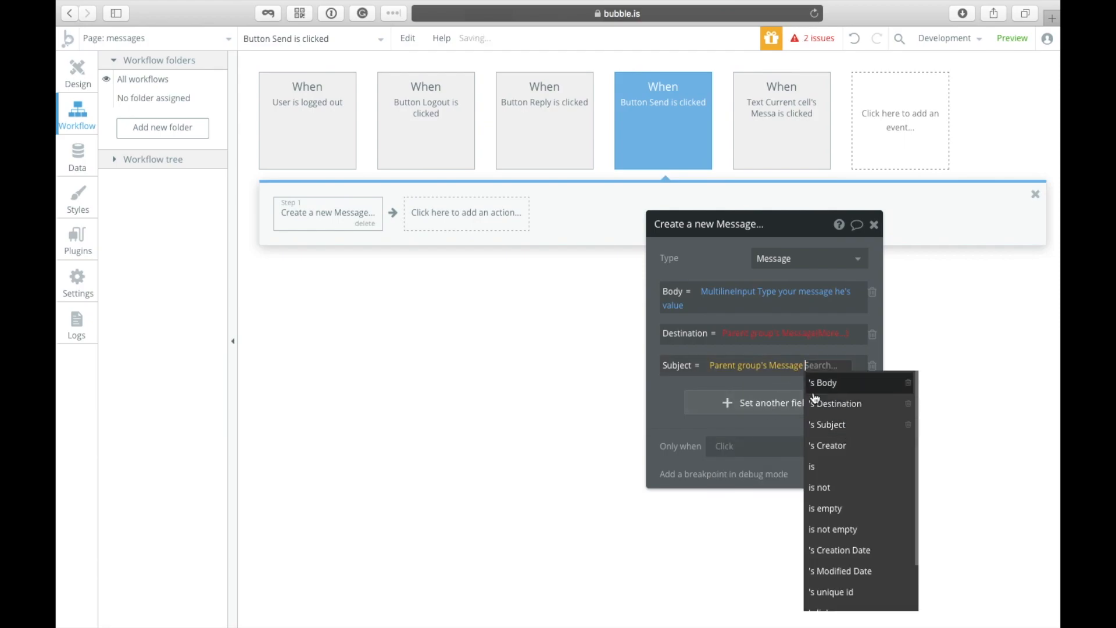
key(BackSpace)
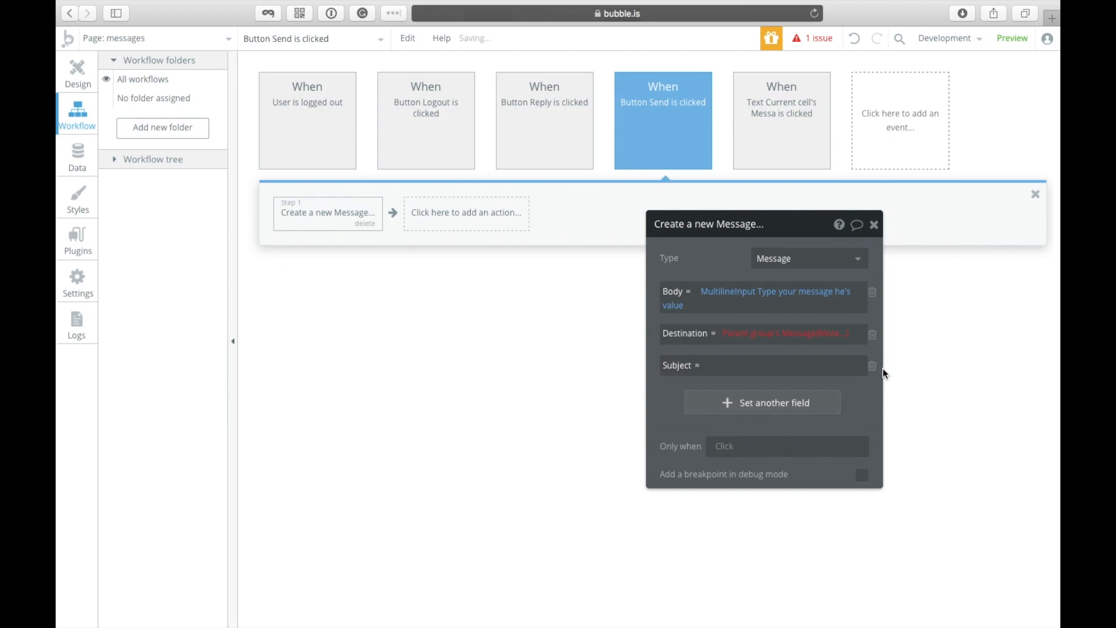
click(923, 365)
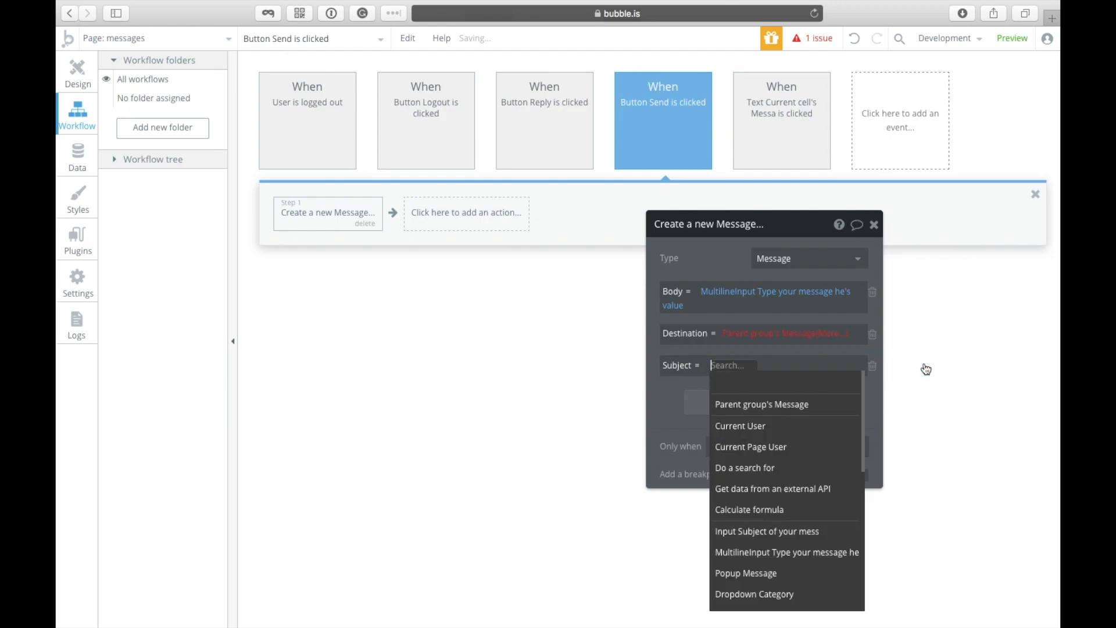
click(742, 534)
click(815, 380)
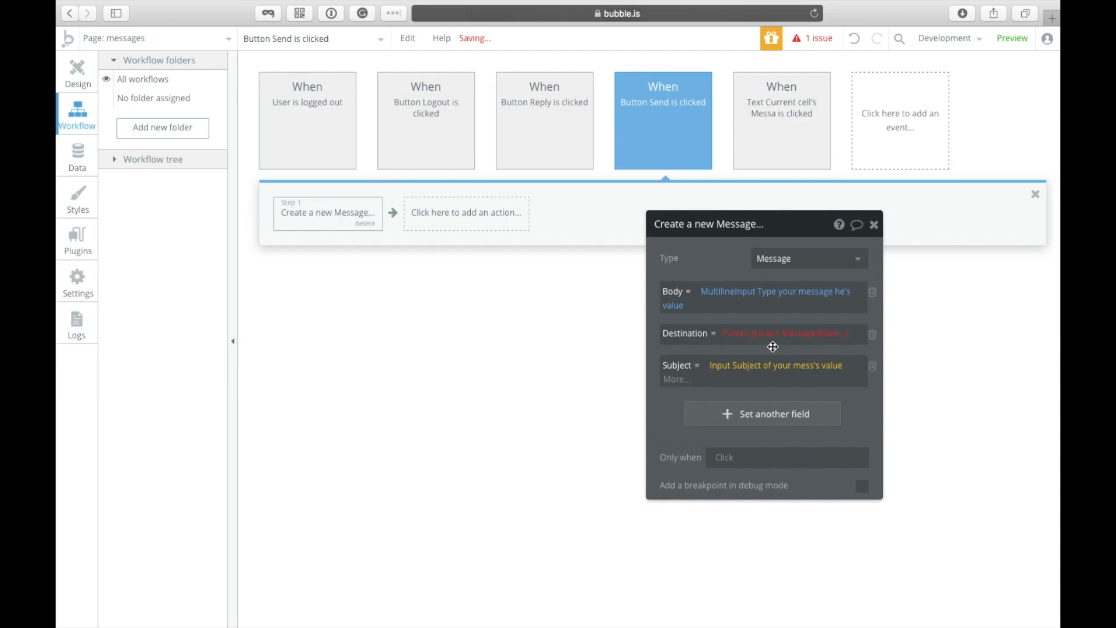
Step: Re-set Destination to the parent group's Message's Destination and reopen the Send workflow
click(821, 335)
click(747, 388)
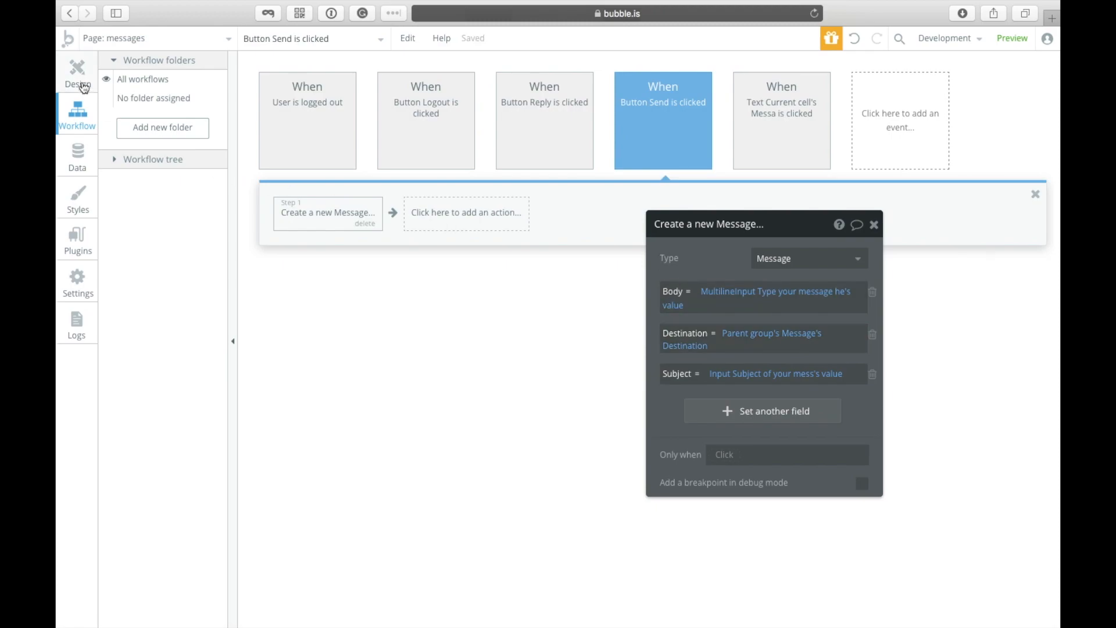
click(84, 87)
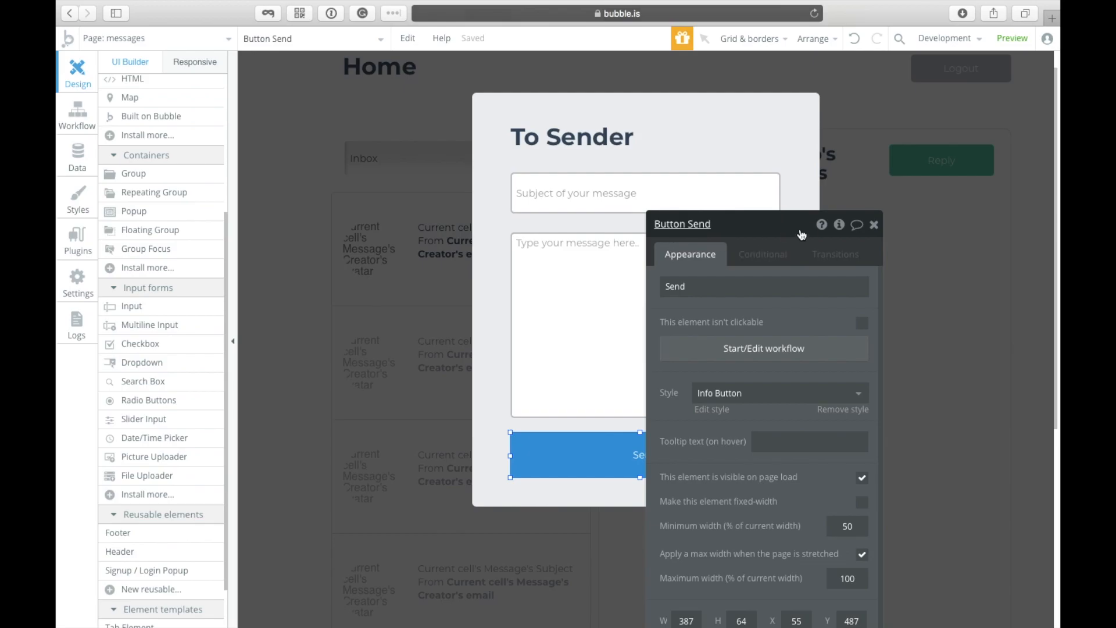
click(745, 352)
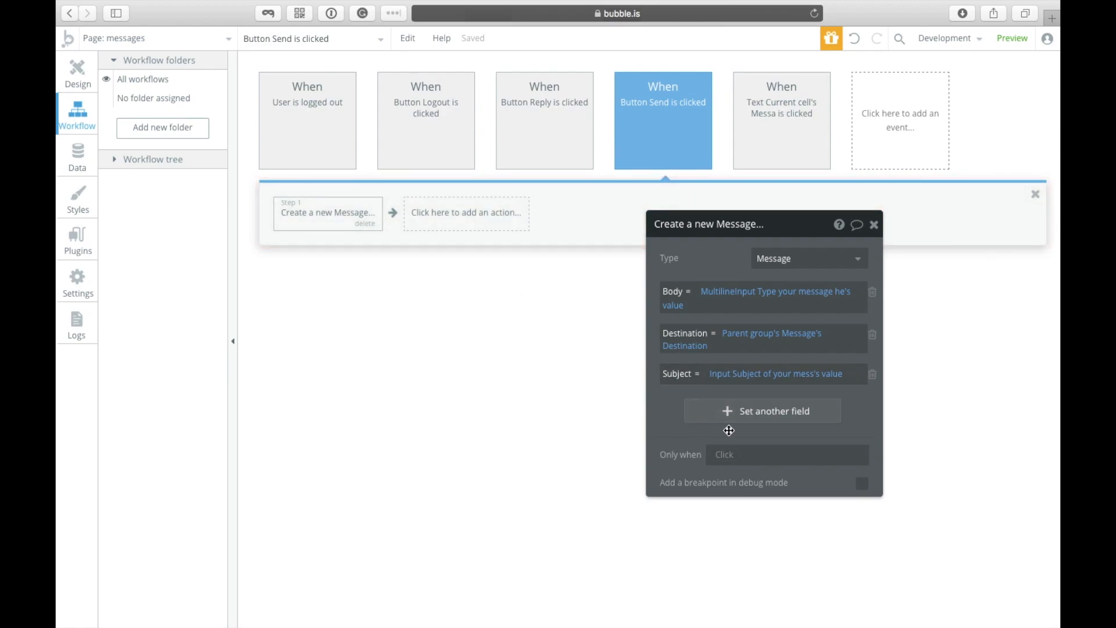
Step: Add an Only when condition: Parent group's Message's Destination is not empty
click(723, 454)
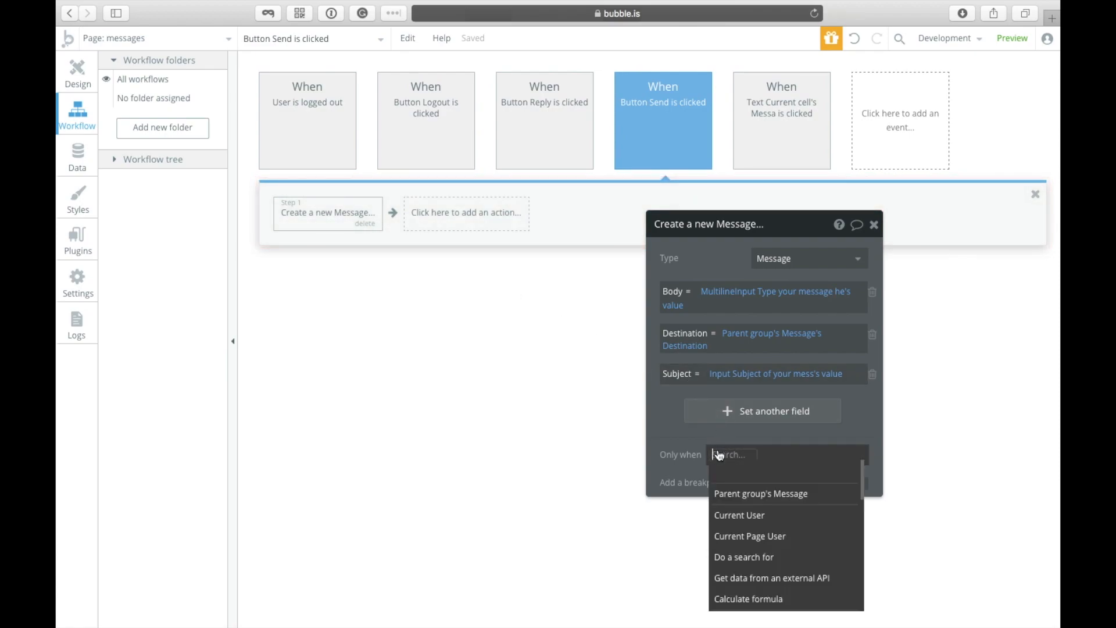
scroll(765, 514, down, 3)
scroll(762, 518, up, 3)
scroll(762, 528, down, 3)
scroll(762, 527, up, 3)
click(763, 497)
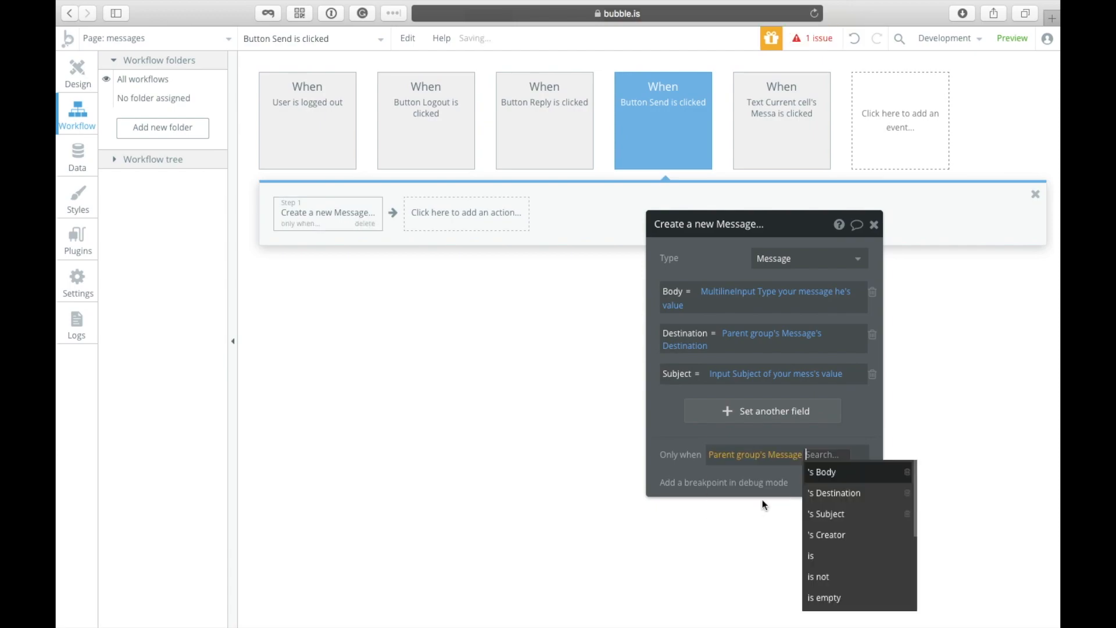
click(815, 491)
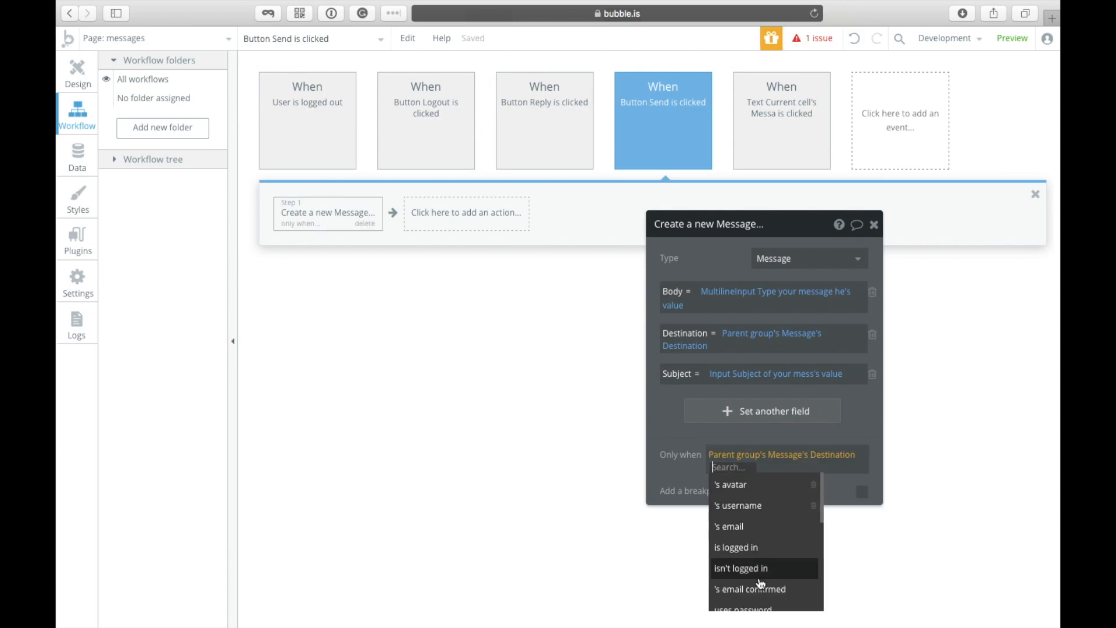
scroll(761, 584, down, 3)
scroll(753, 511, up, 3)
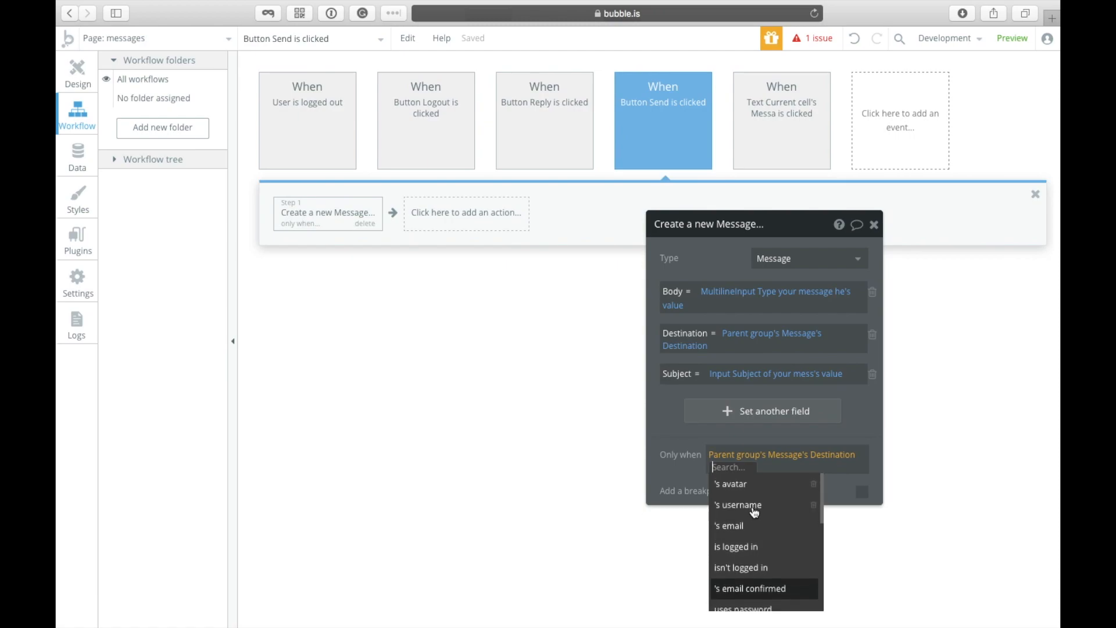
scroll(750, 523, down, 4)
click(747, 589)
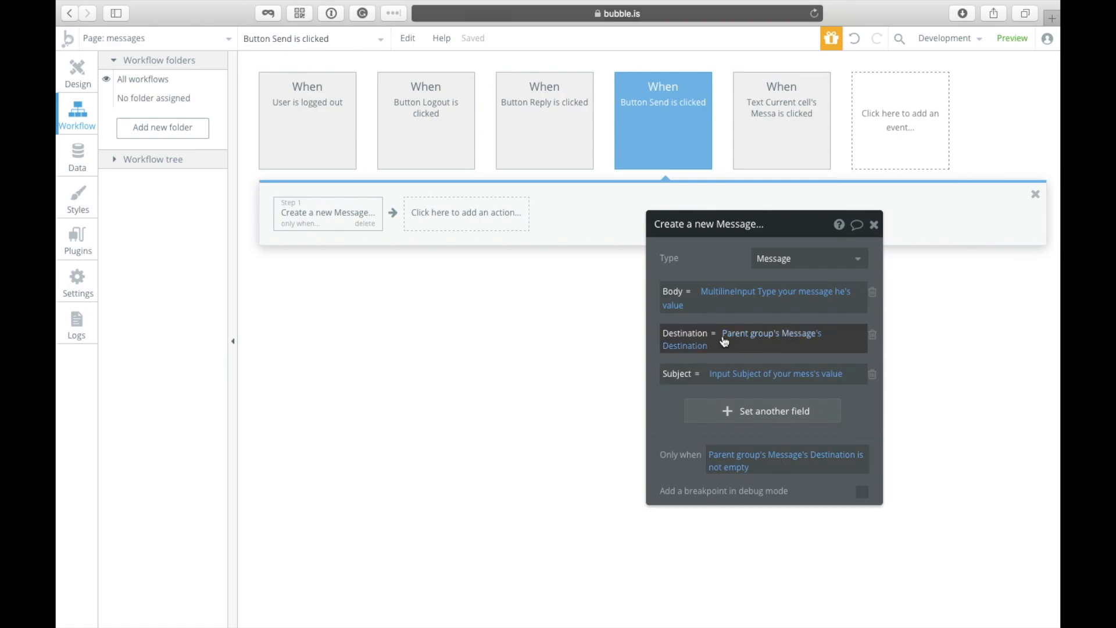
Step: Change Destination to Parent group's Message's Creator
click(677, 346)
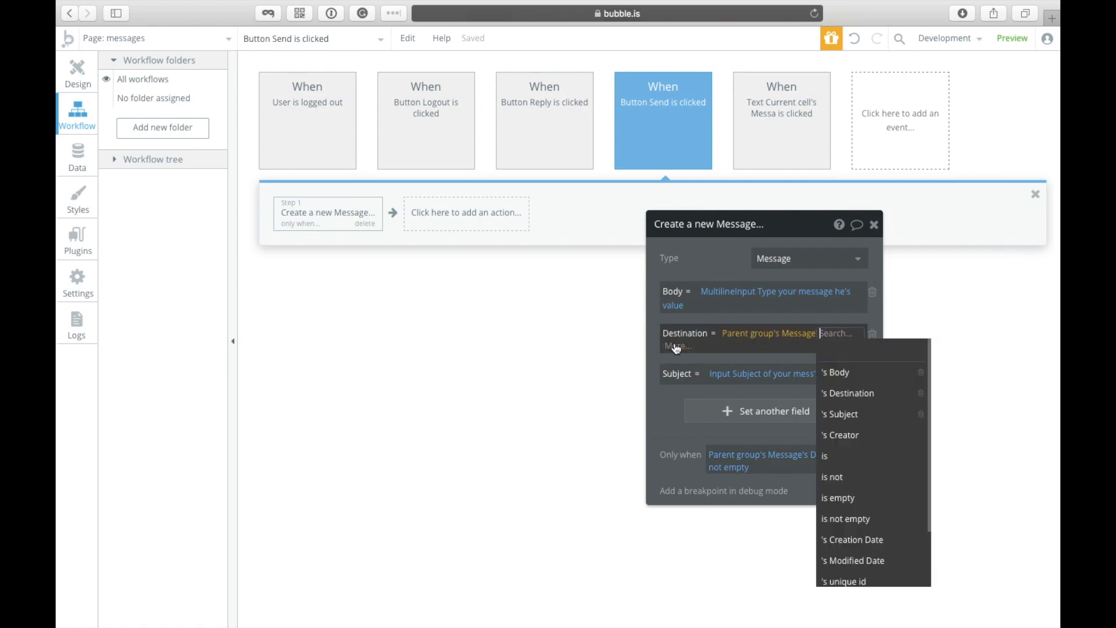
click(871, 436)
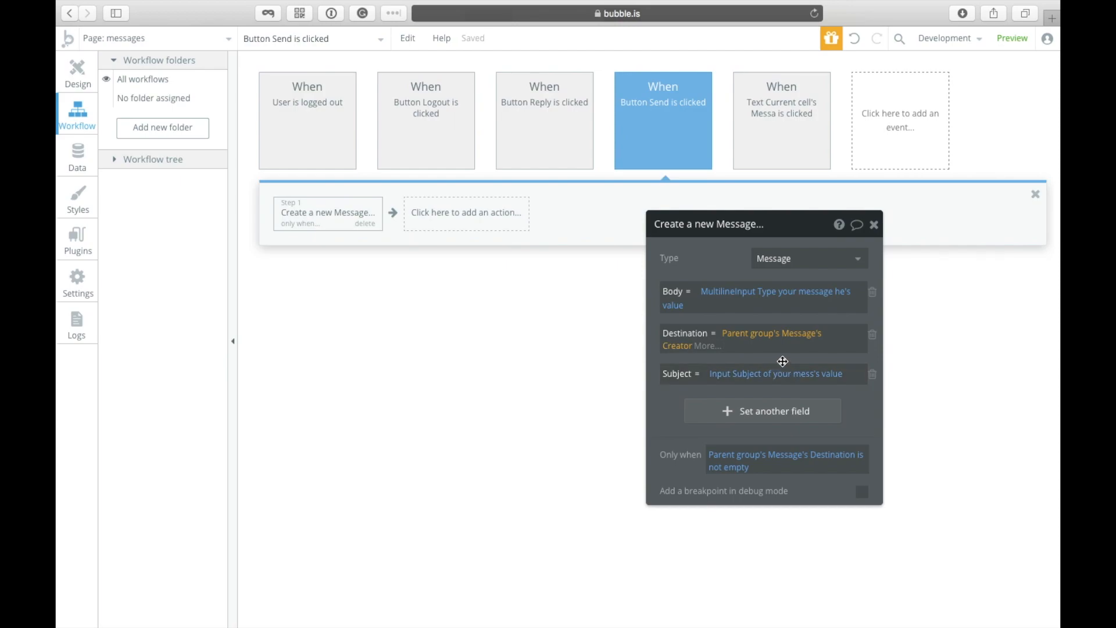
click(783, 361)
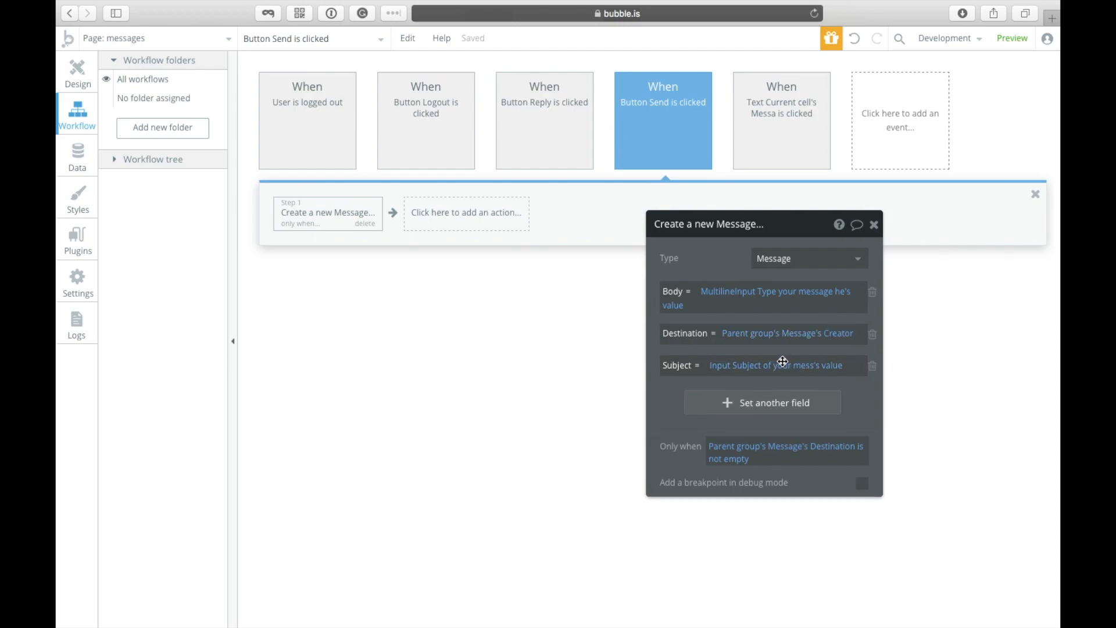
Step: Close the popup, confirm the Reply button's workflow shows Popup Message, and return to Design
click(79, 93)
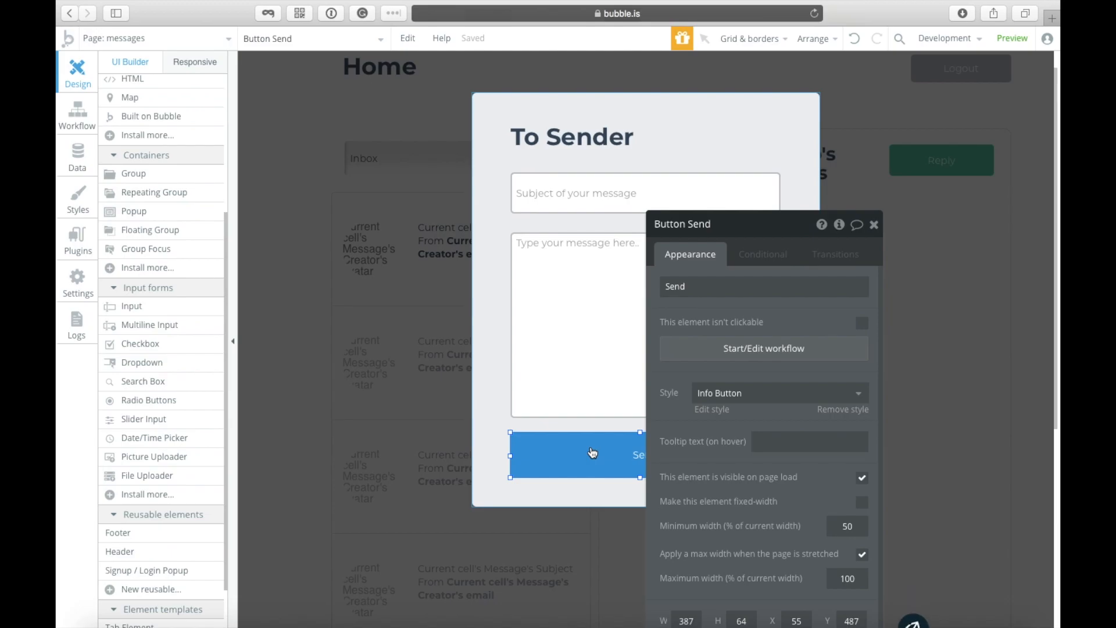
click(985, 357)
click(957, 165)
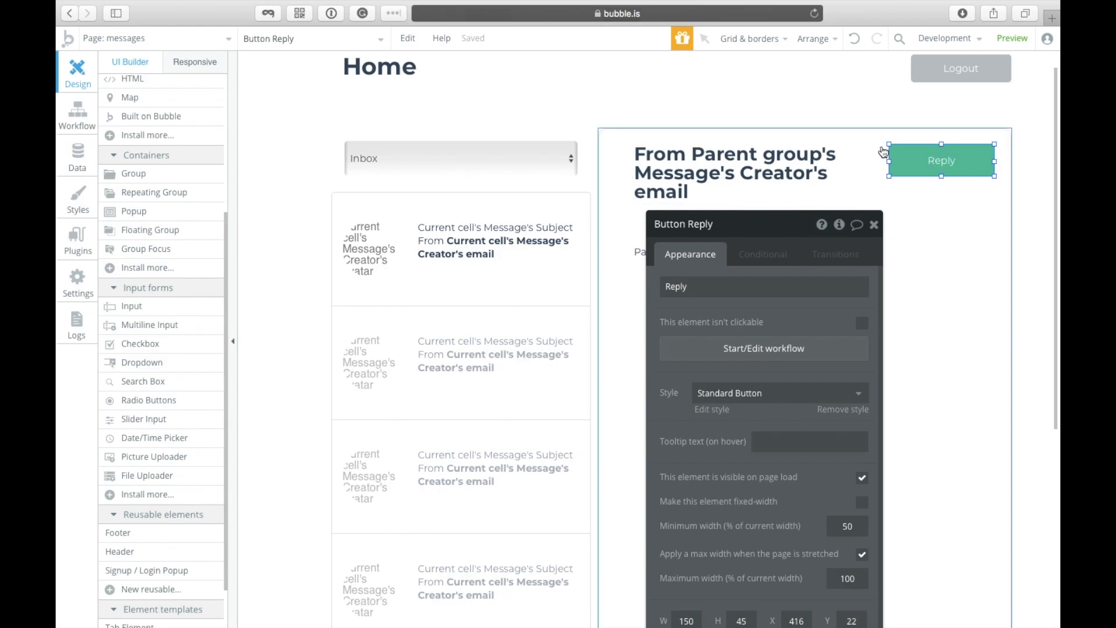
click(742, 349)
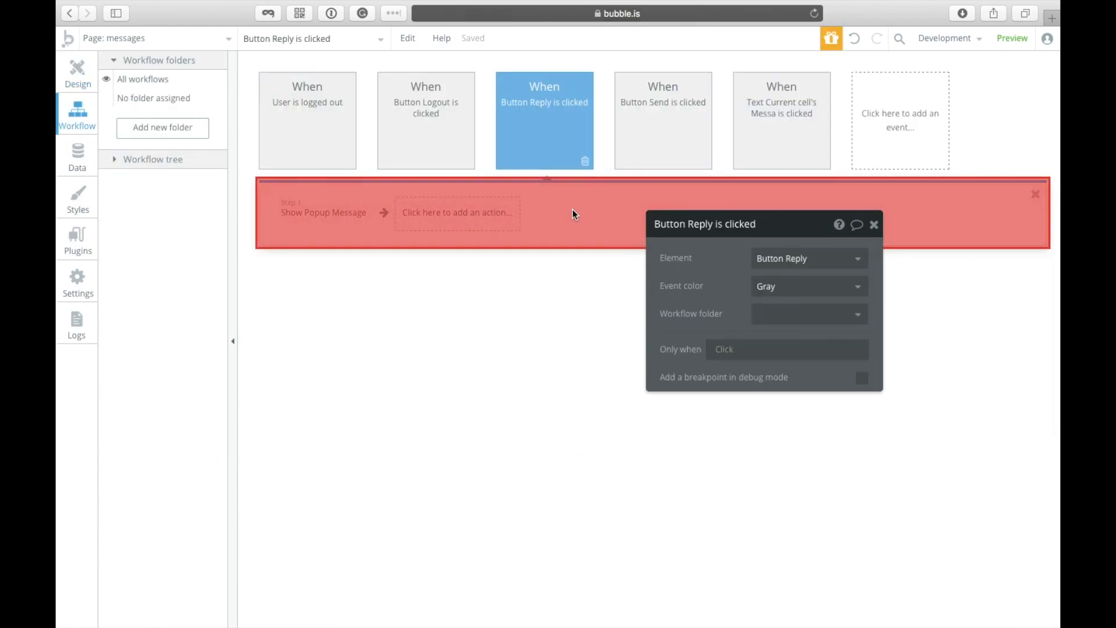
click(314, 211)
click(67, 70)
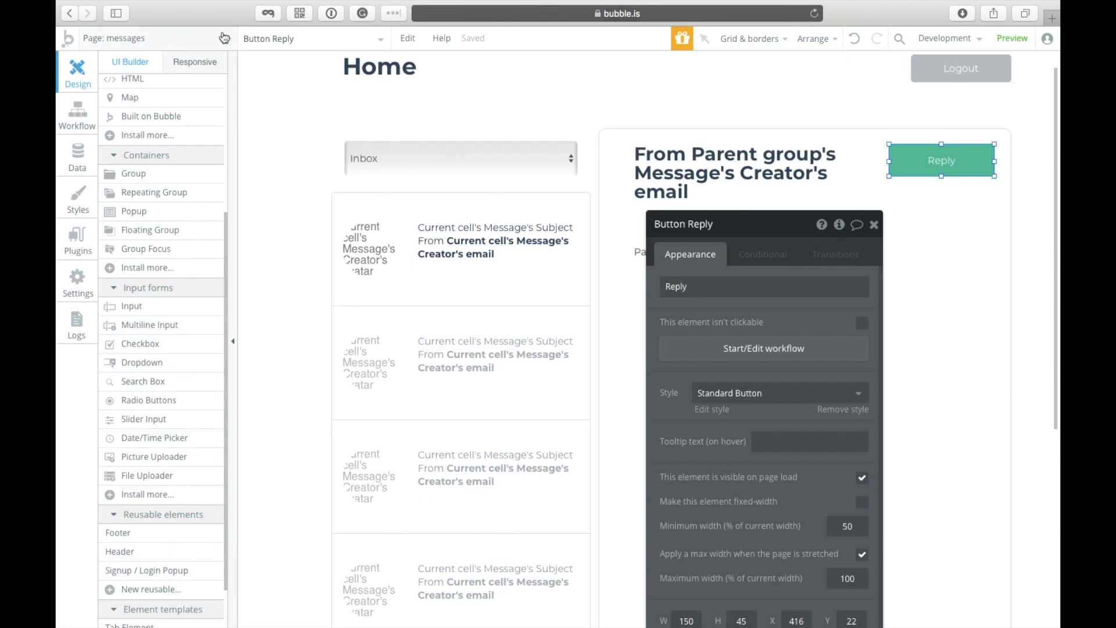
click(269, 39)
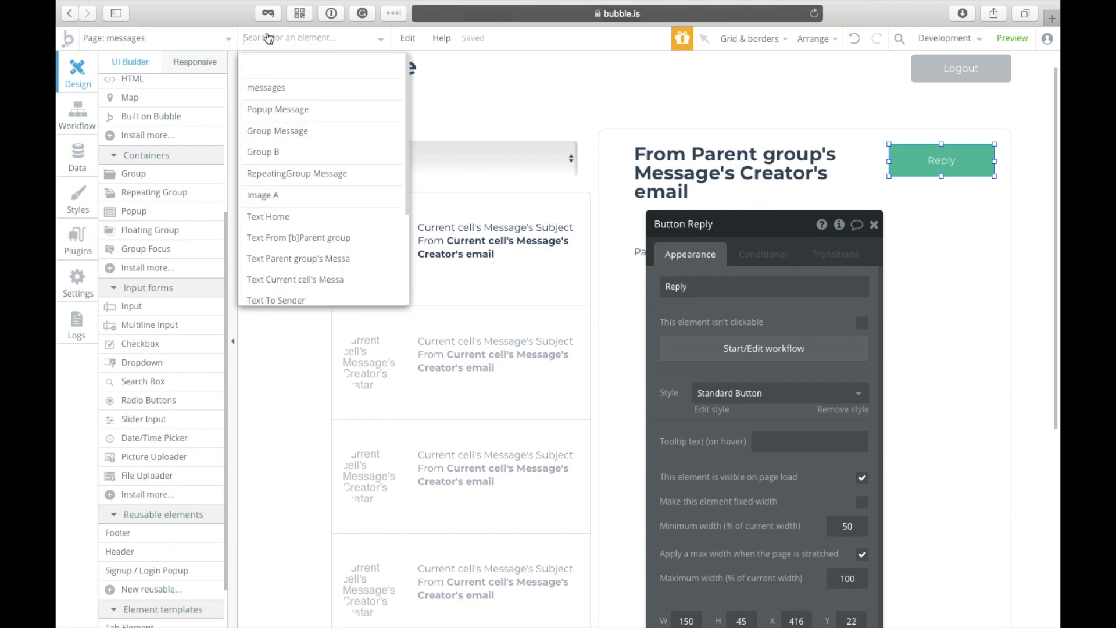
Step: Prefill the popup's subject input with Parent group's Message's Subject
click(273, 120)
click(599, 196)
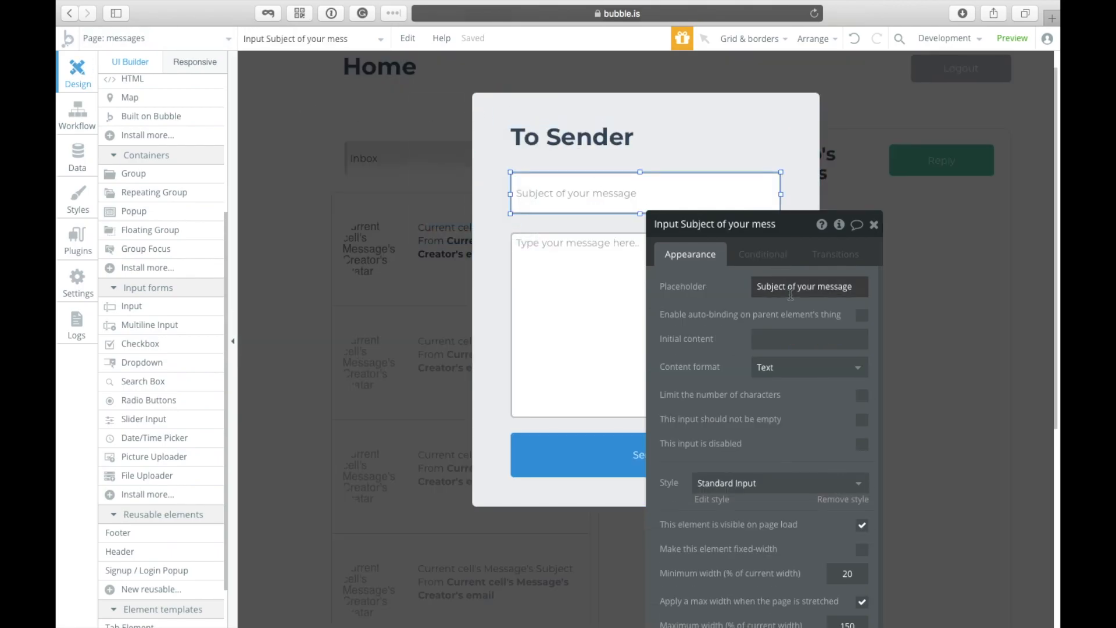
click(801, 339)
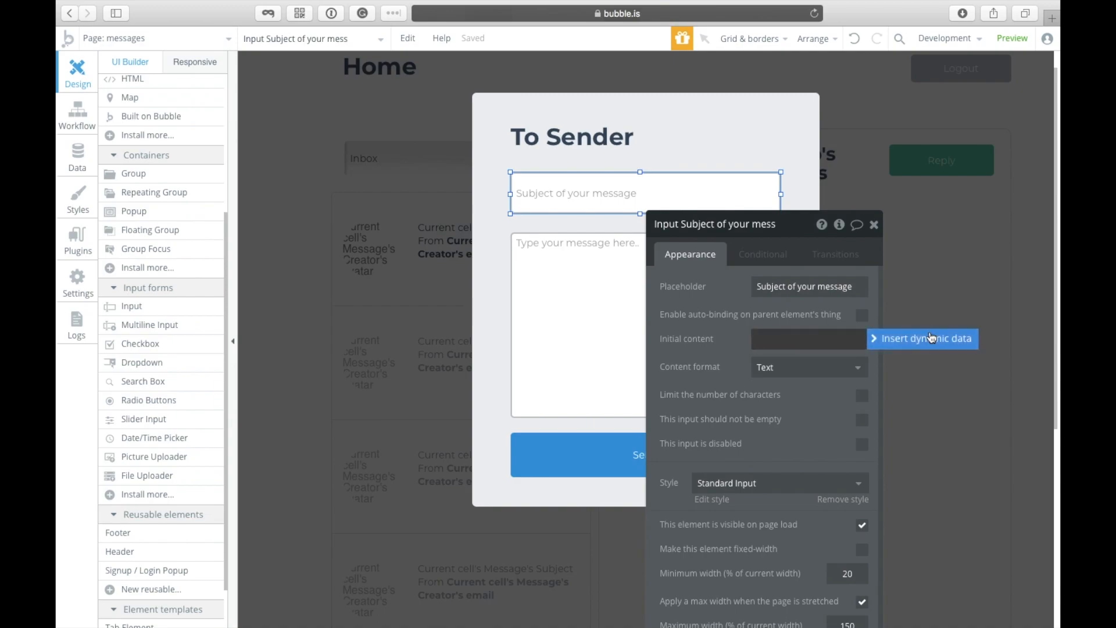
click(933, 338)
click(808, 379)
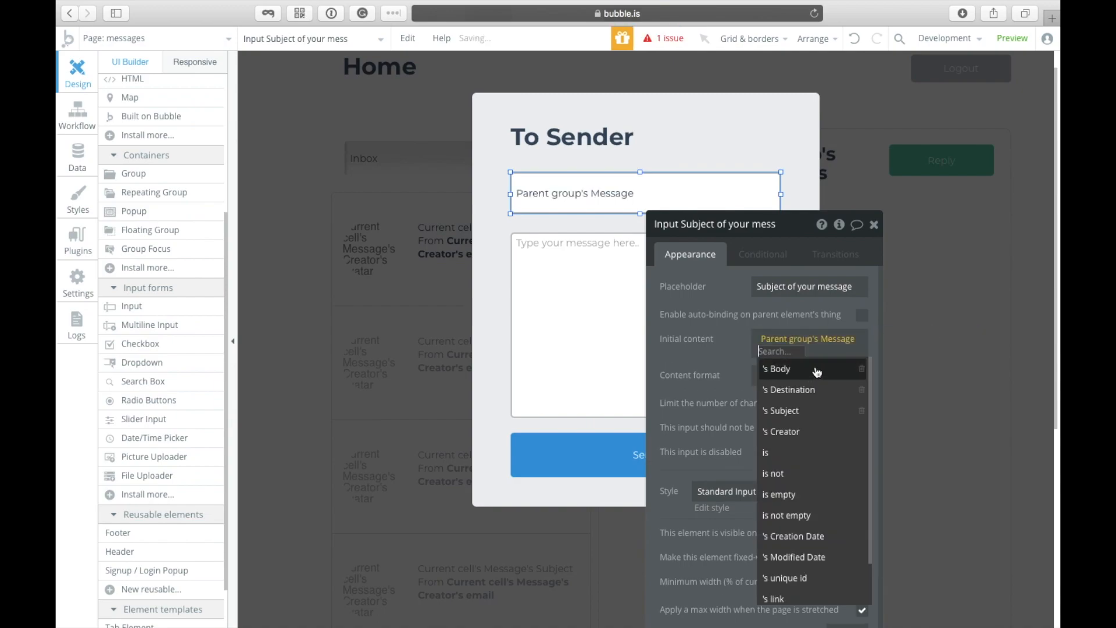
click(820, 409)
click(576, 317)
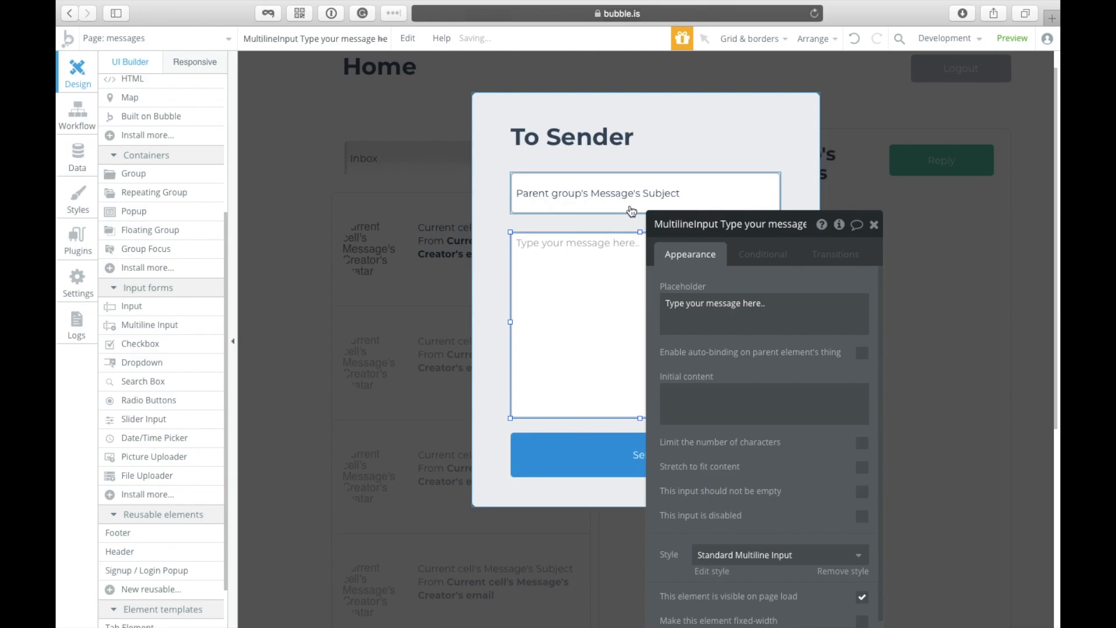
Step: Close the To Sender popup, select the page, and pick Button from the palette
click(376, 285)
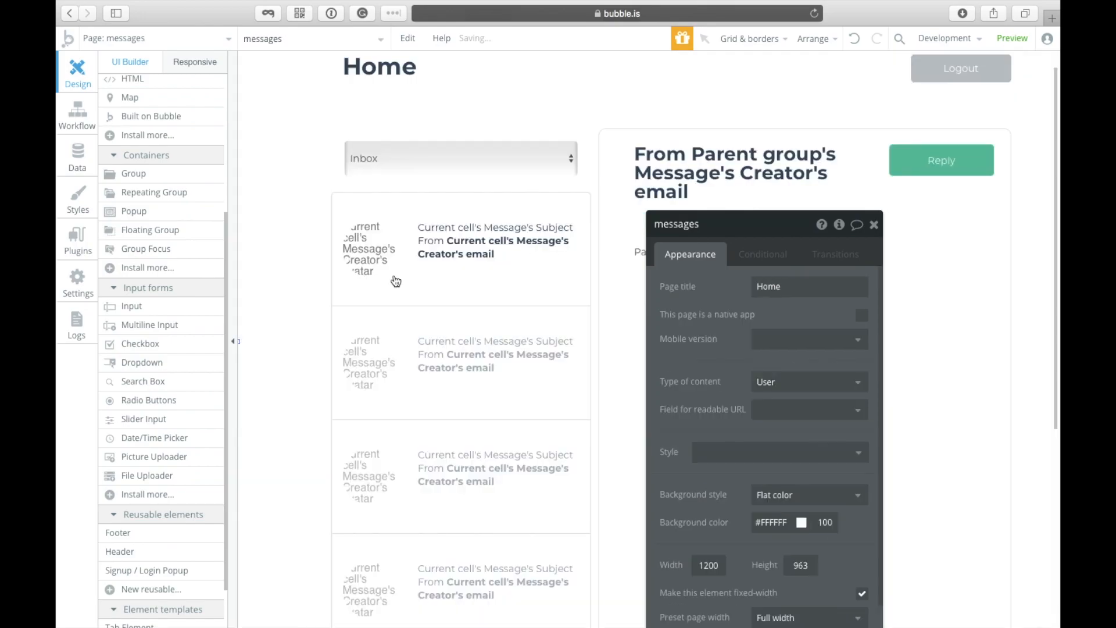
click(741, 185)
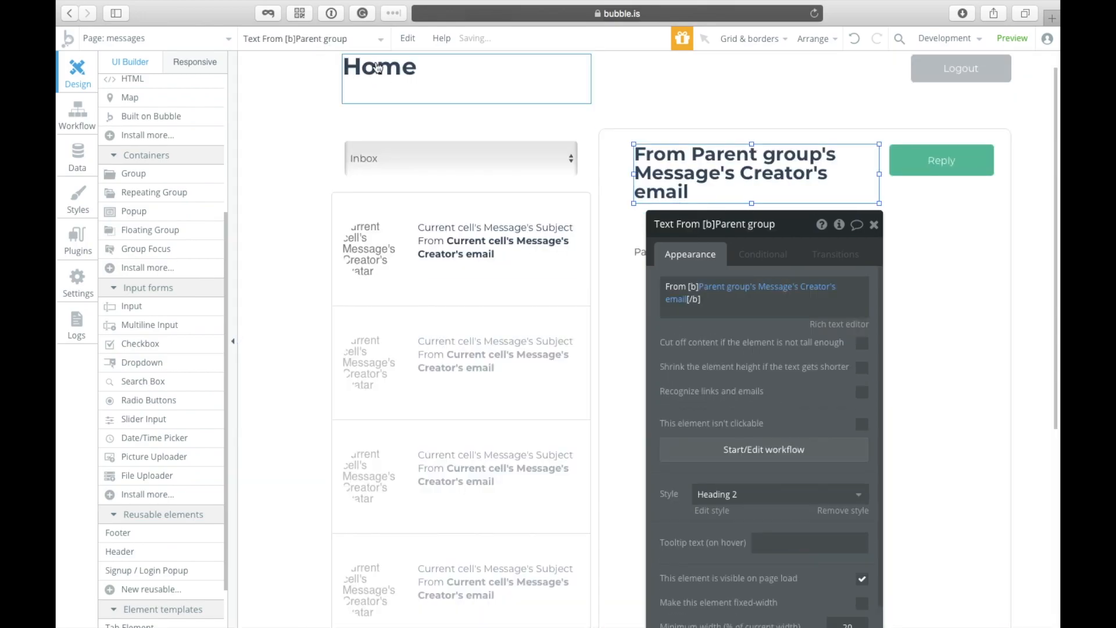
click(319, 39)
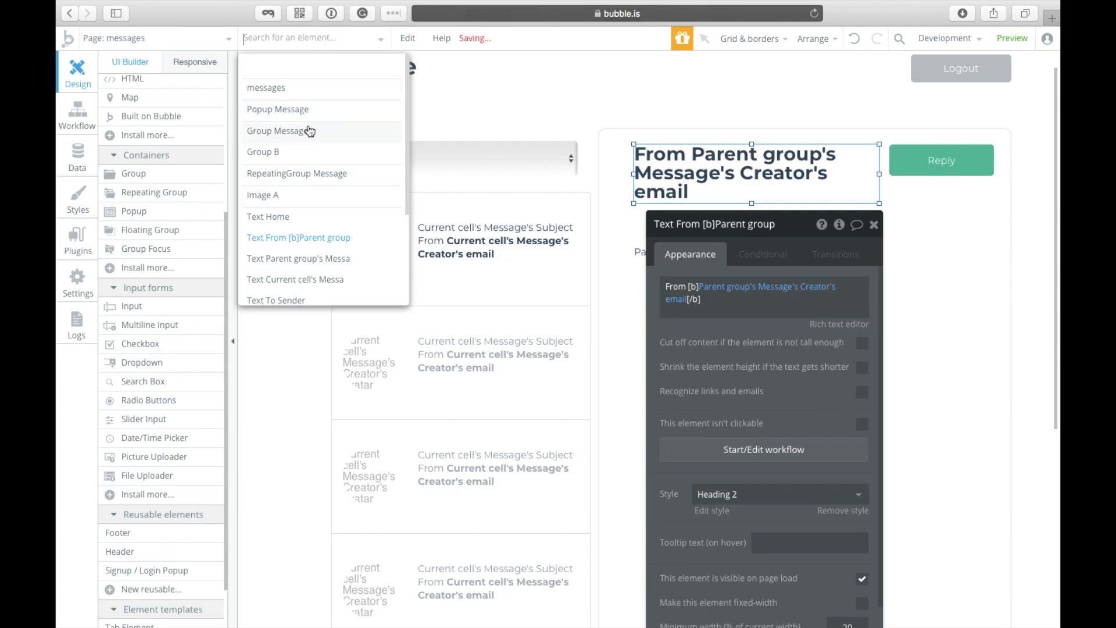
click(537, 108)
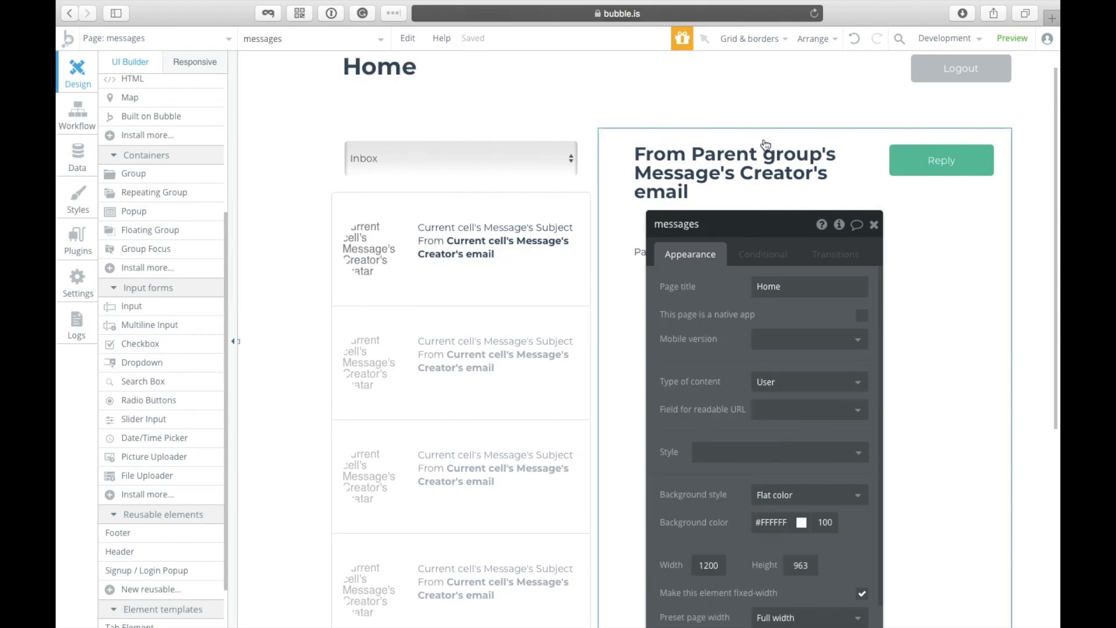
click(271, 39)
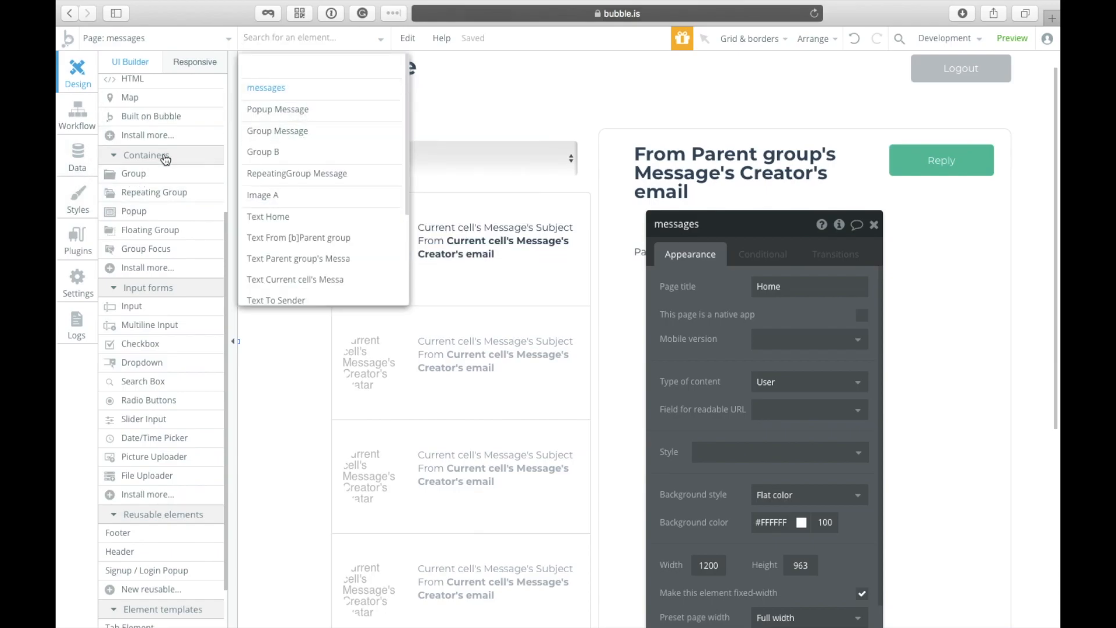
scroll(166, 160, up, 5)
click(134, 158)
Step: Draw a new button above the inbox and message panels, shifting the panels down
drag(889, 94, 1001, 122)
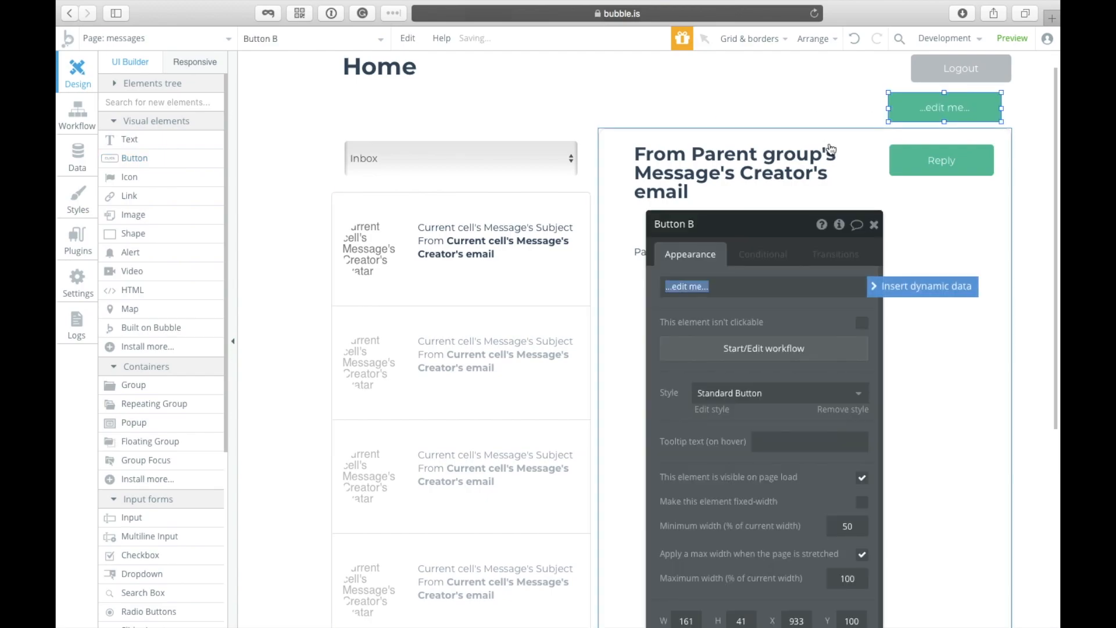
click(651, 137)
shift+click(585, 138)
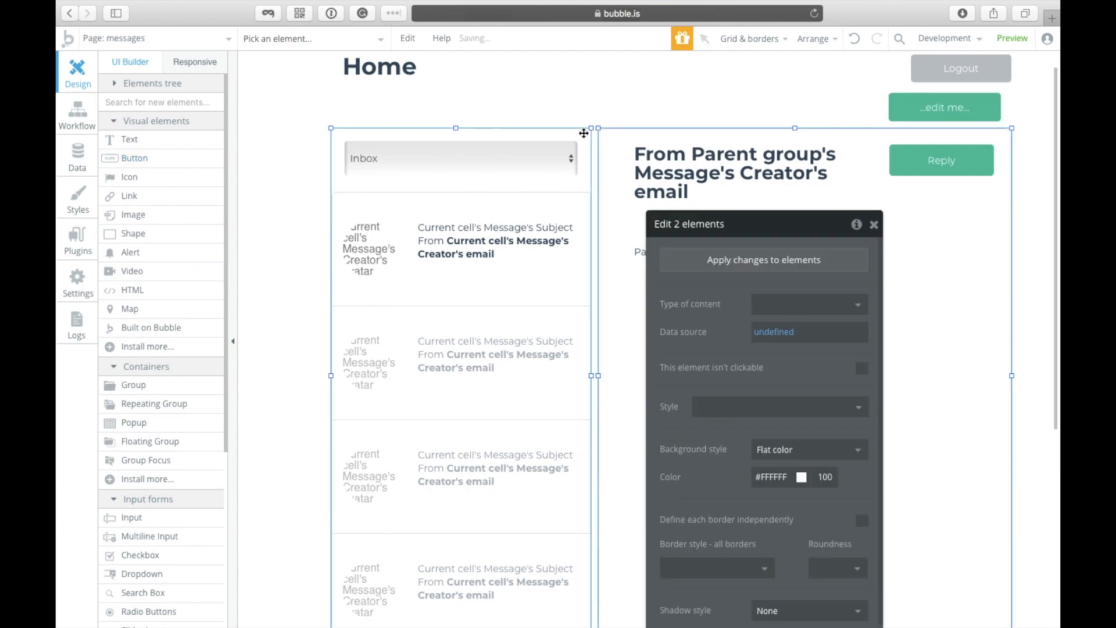
drag(940, 105, 855, 121)
drag(930, 100, 931, 103)
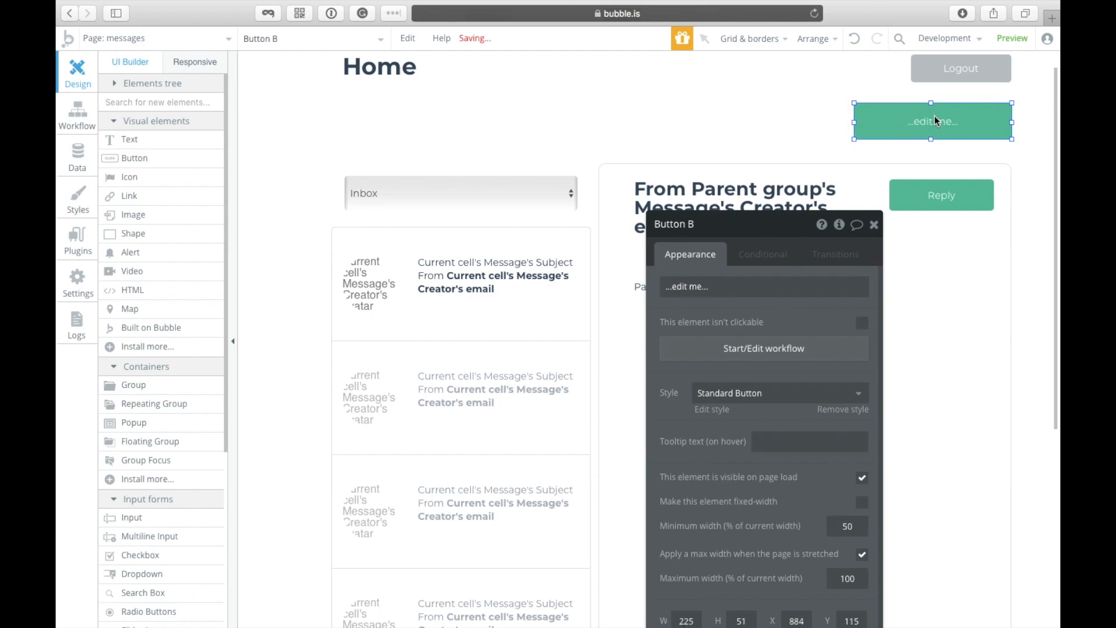
Step: Label the button 'Compose', narrow it, and apply the blue Info Button style
click(934, 124)
text(Compose)
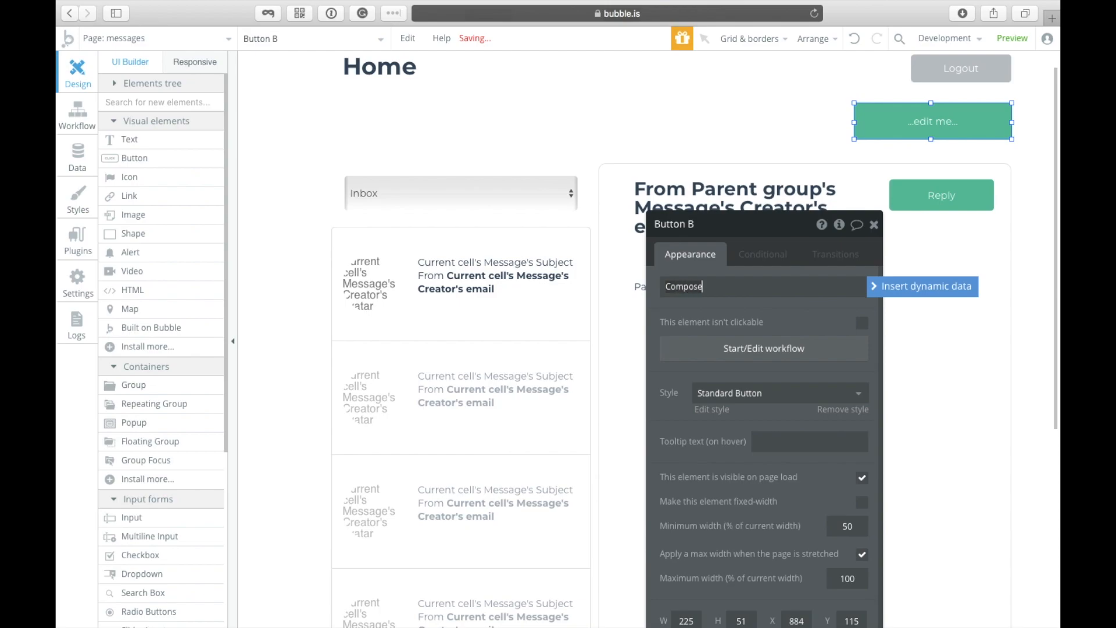
key(Return)
drag(855, 122, 962, 132)
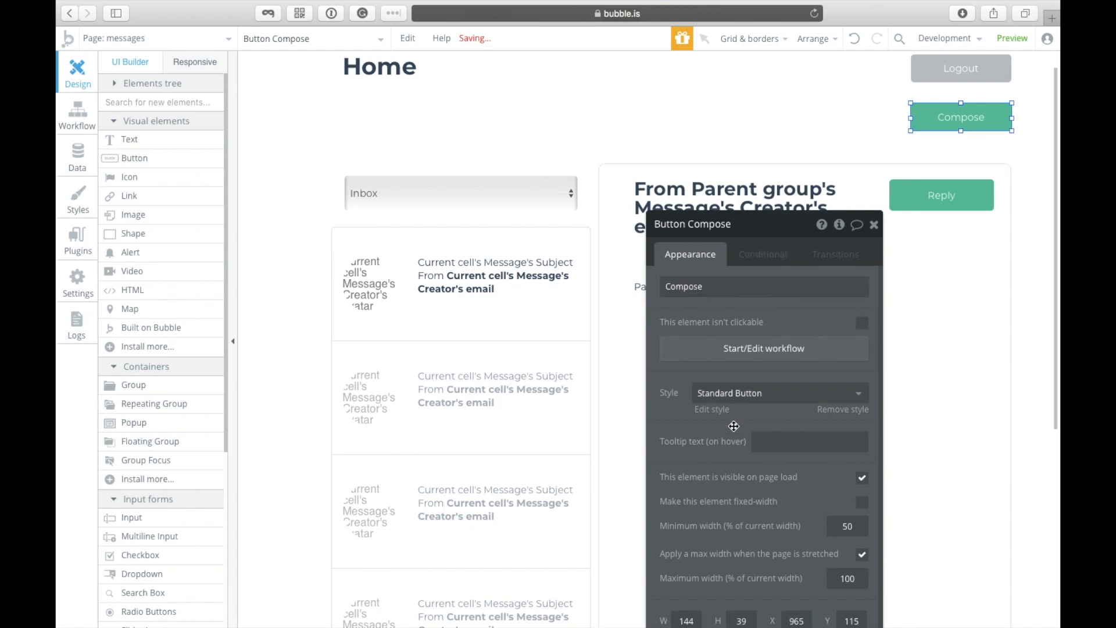
click(746, 394)
click(757, 465)
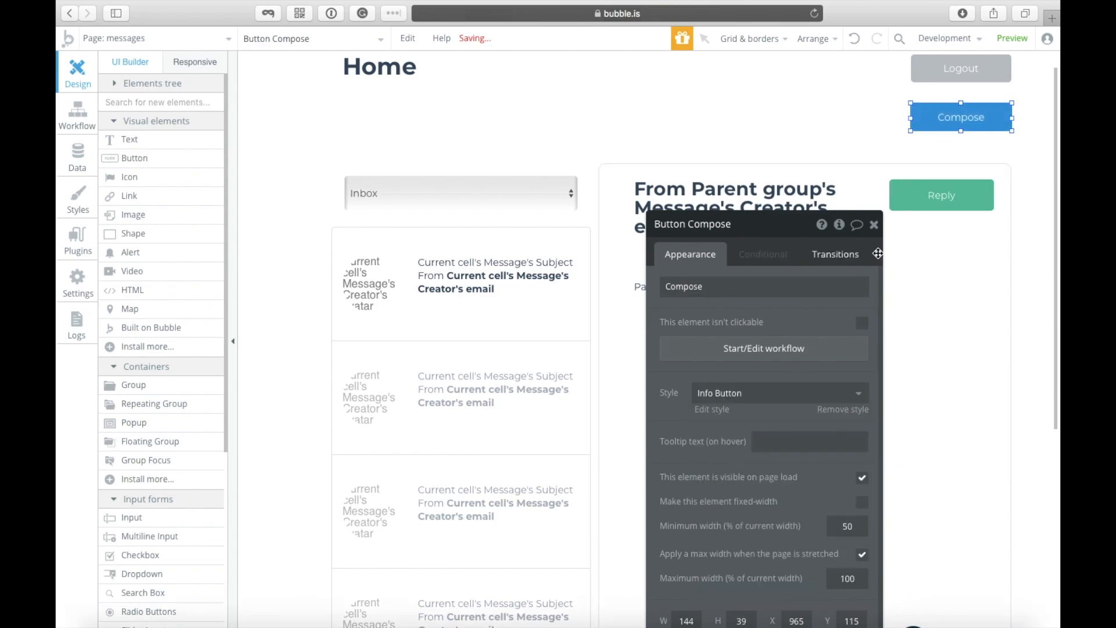
click(874, 225)
click(899, 127)
Step: Centre the Compose button horizontally on the page and nudge it slightly lower
click(939, 119)
right_click(938, 118)
click(952, 466)
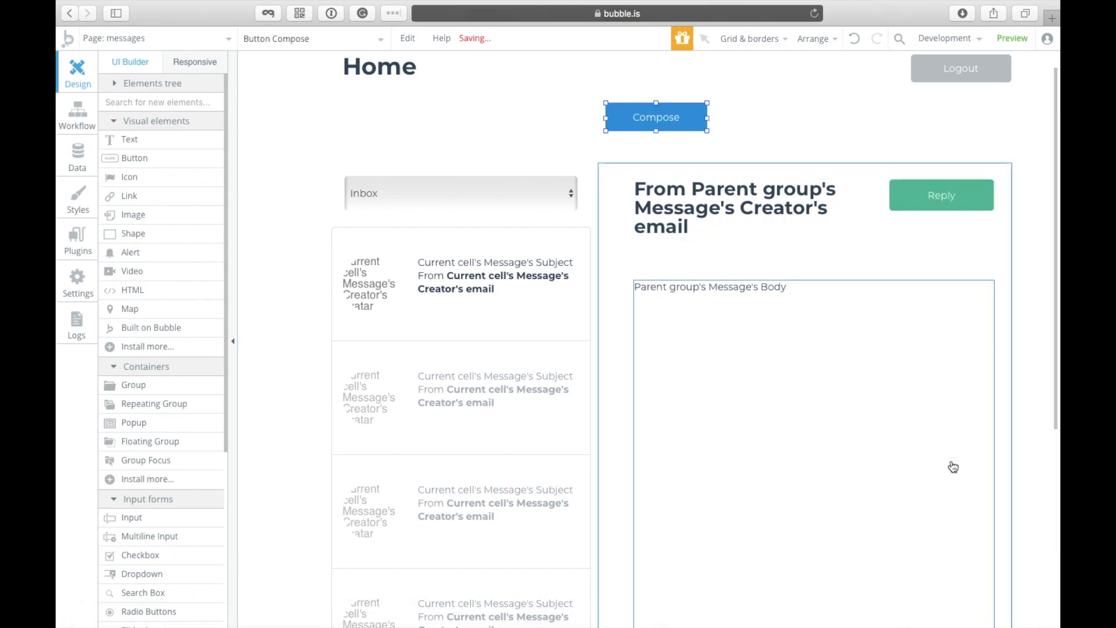
click(805, 151)
click(689, 117)
click(784, 127)
click(649, 127)
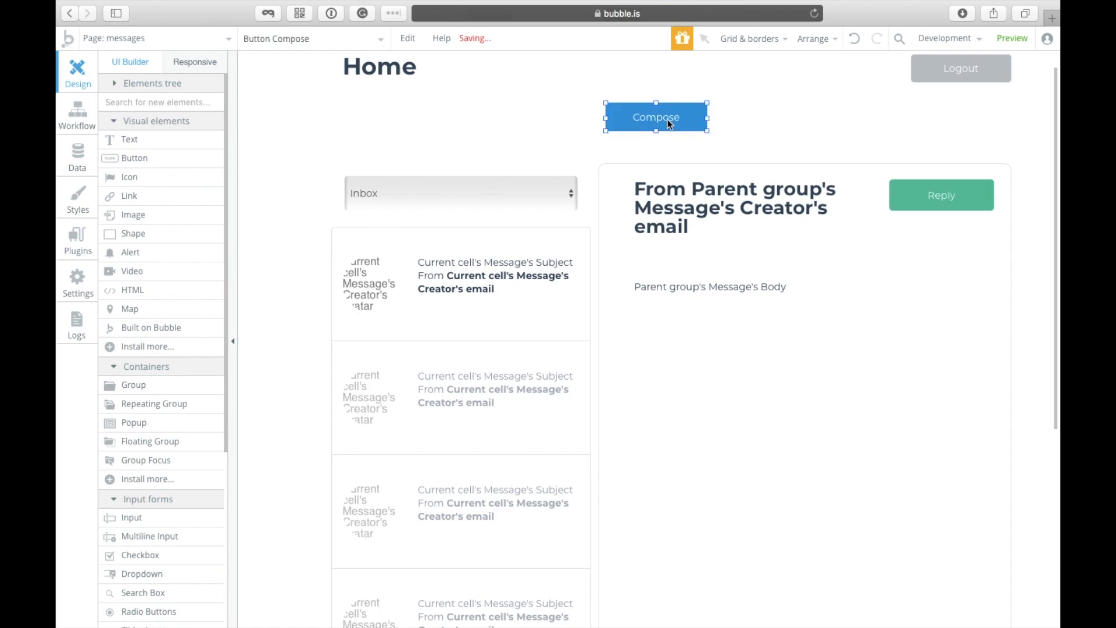
drag(674, 124, 674, 128)
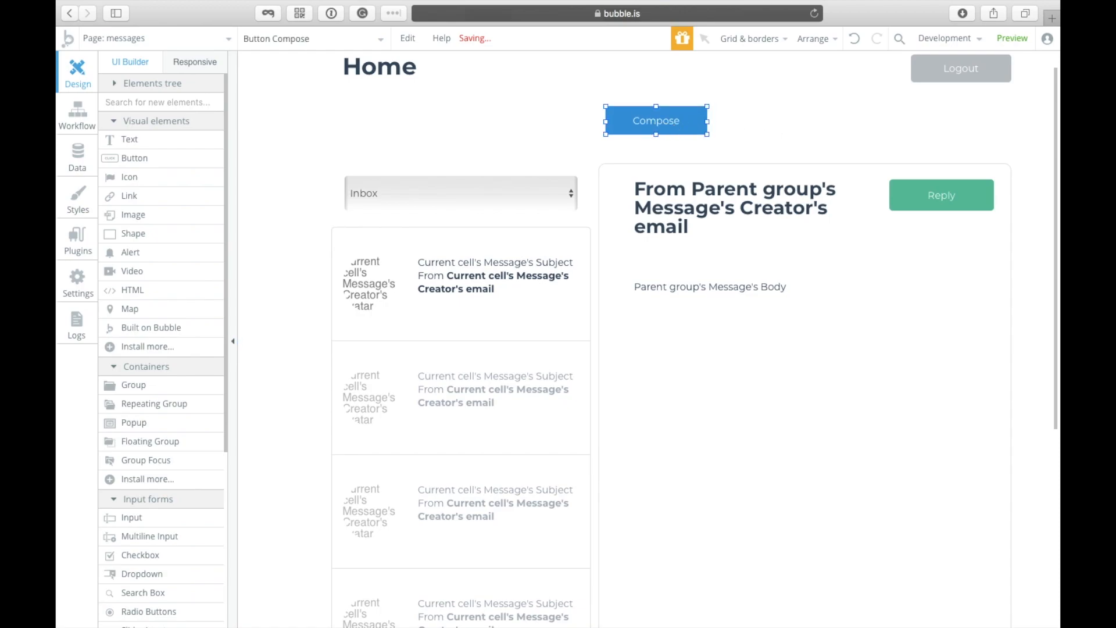
click(727, 127)
click(656, 117)
click(262, 39)
click(295, 108)
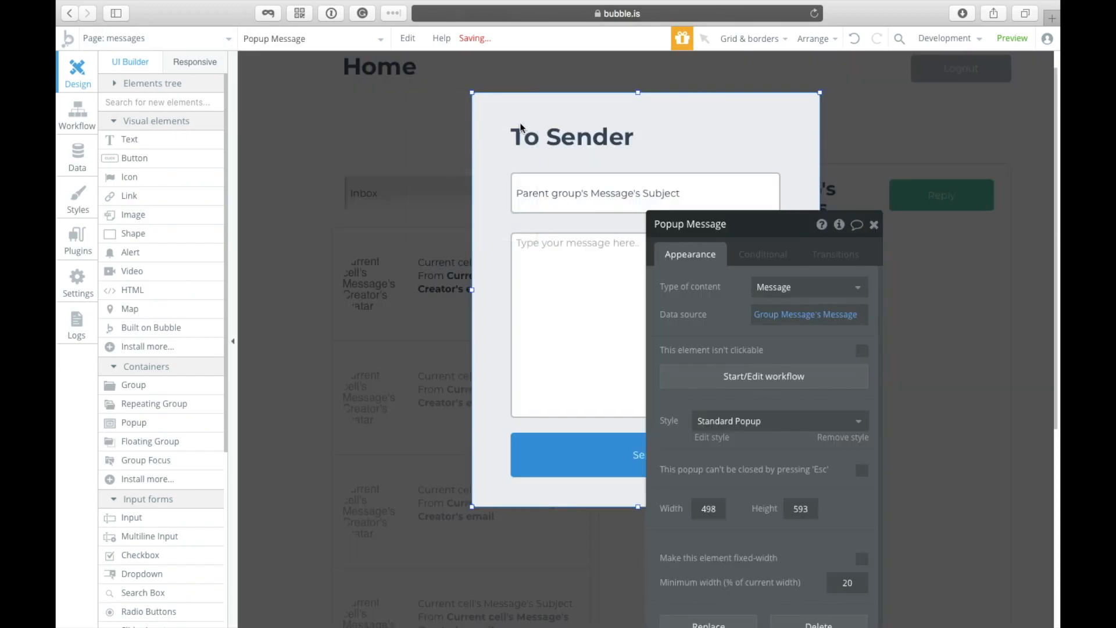
click(639, 152)
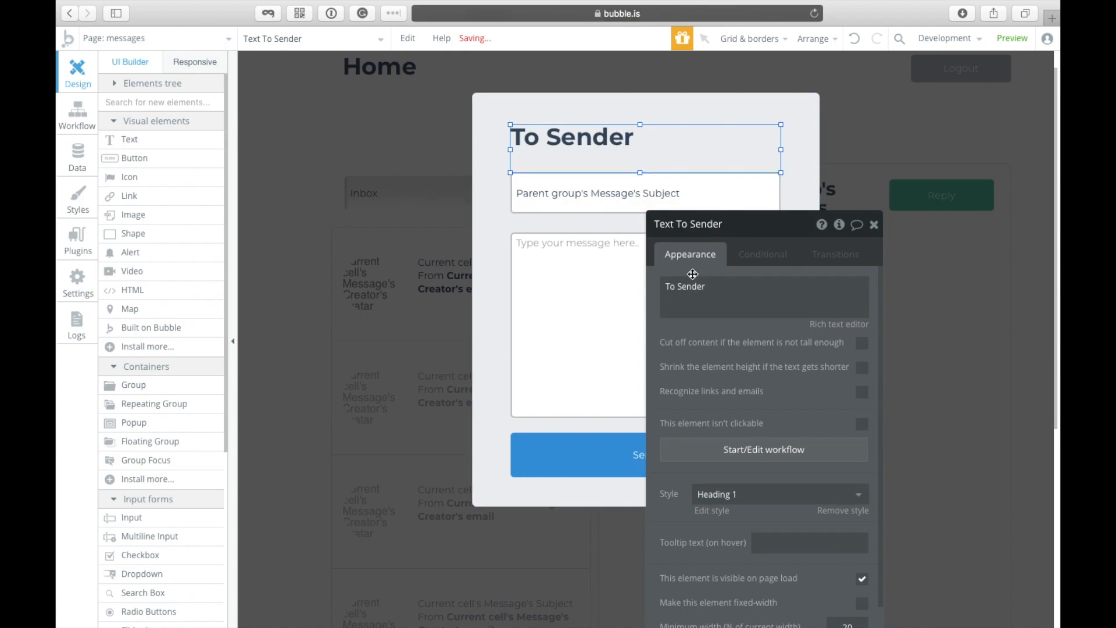
click(767, 283)
key(Right)
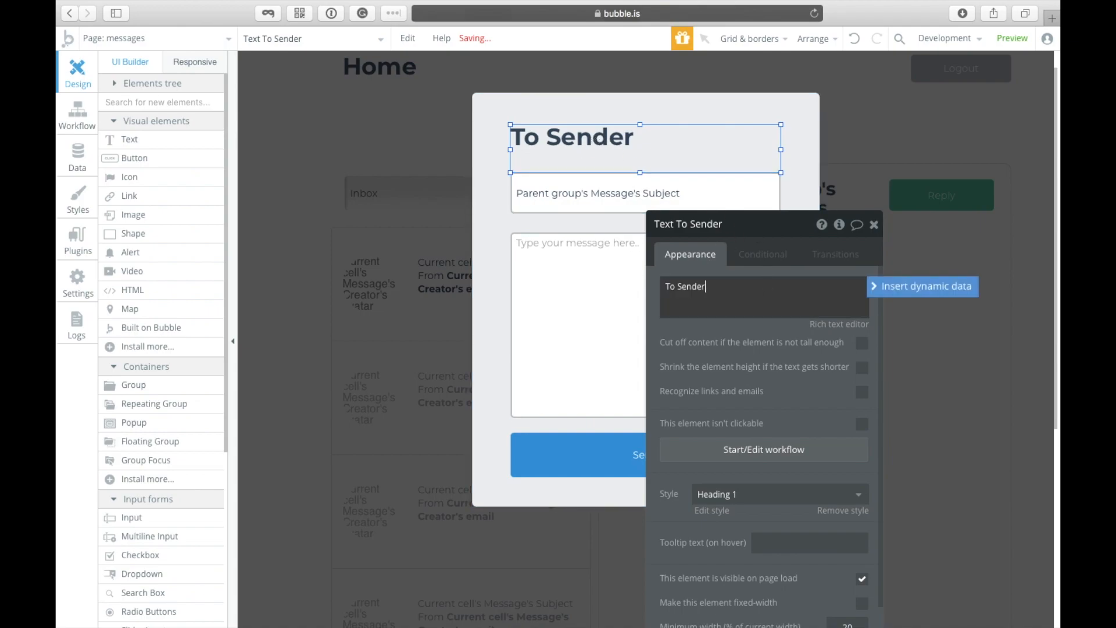
key(BackSpace)
click(899, 288)
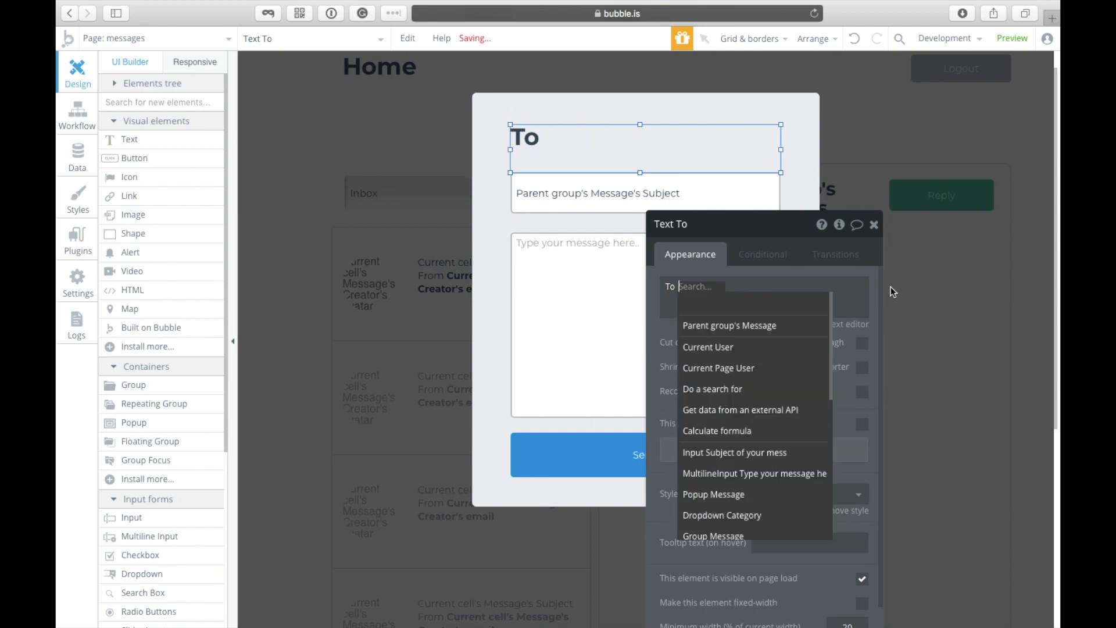
click(749, 330)
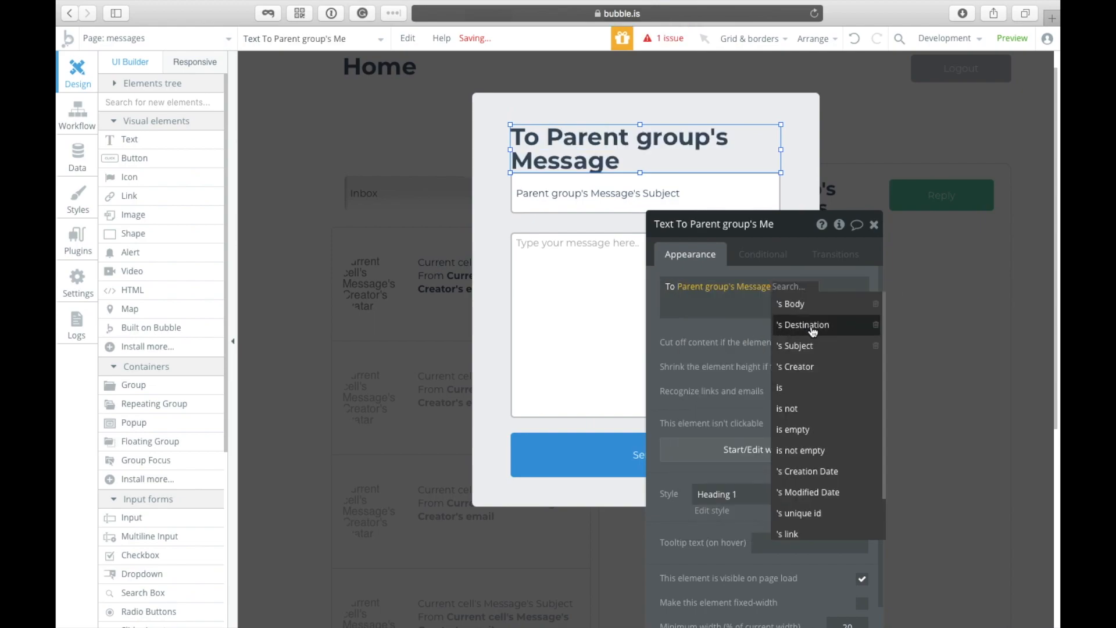
click(813, 331)
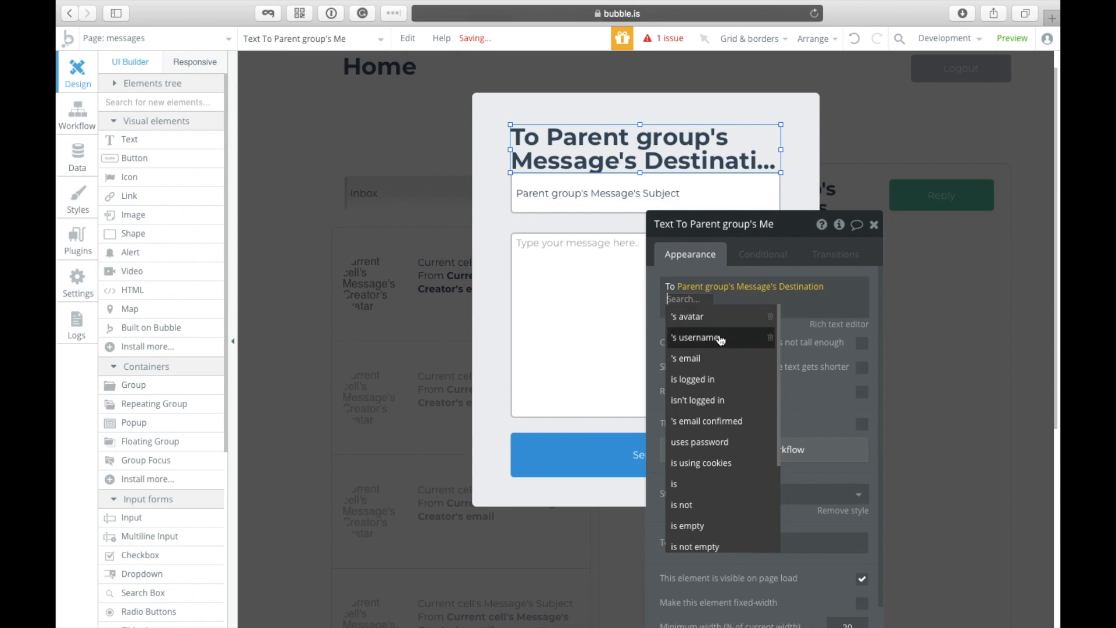
key(BackSpace)
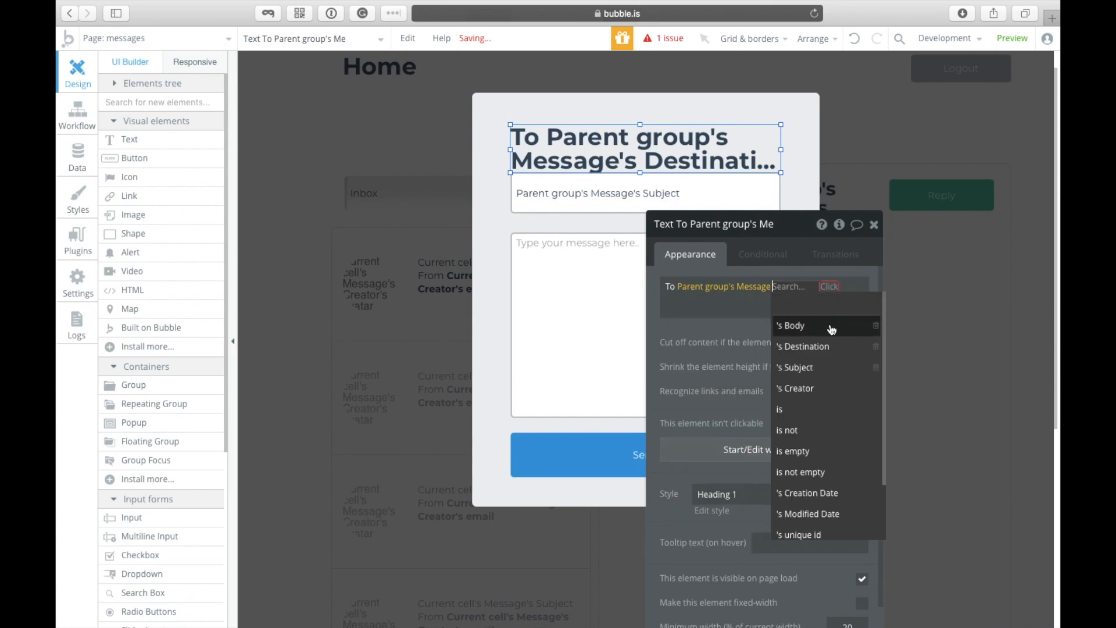
click(820, 389)
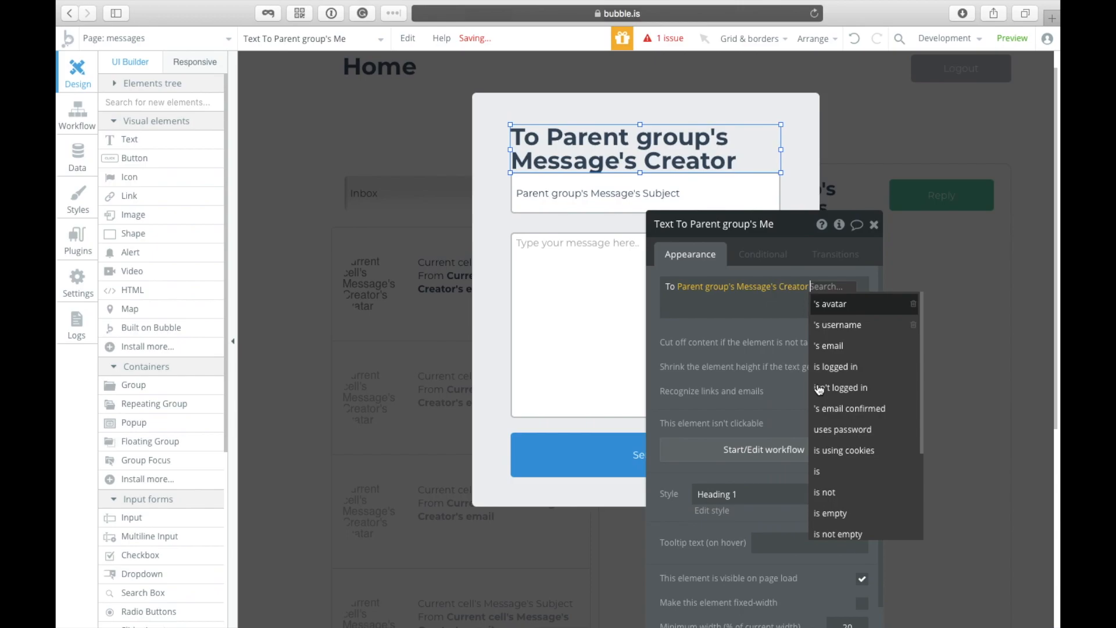
click(833, 346)
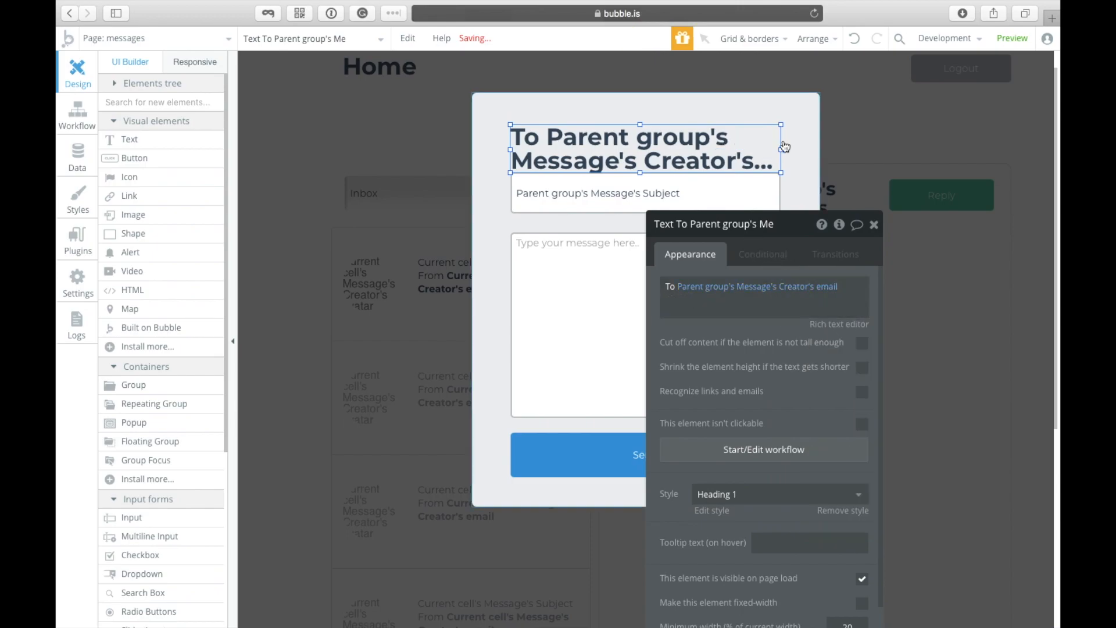
click(874, 224)
click(840, 225)
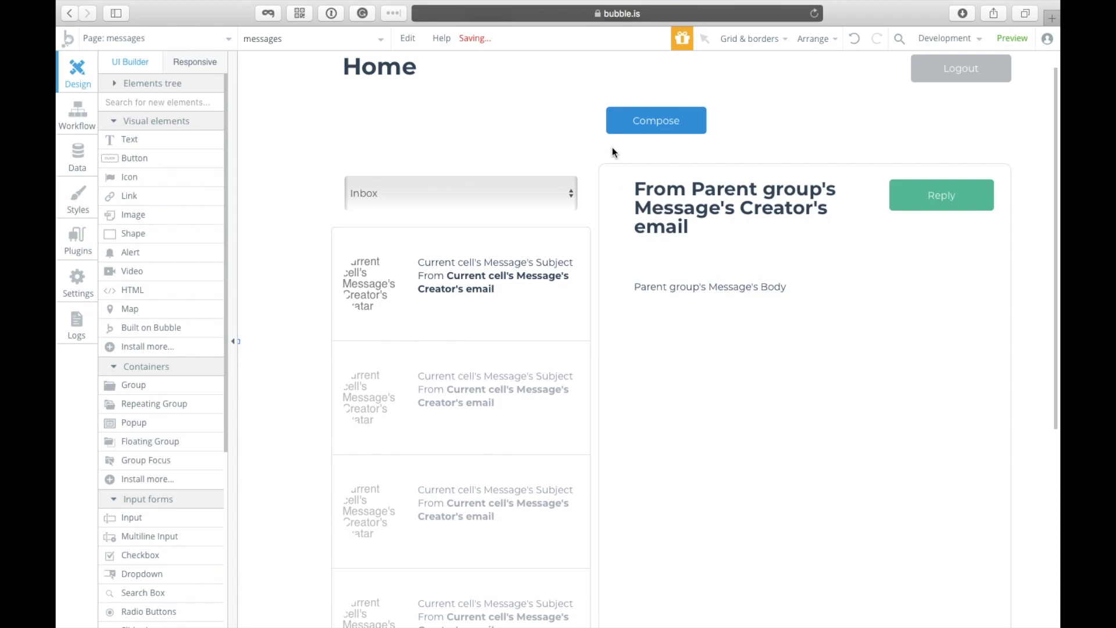
Step: In the message popup, move the message box and Send button two steps lower
click(292, 38)
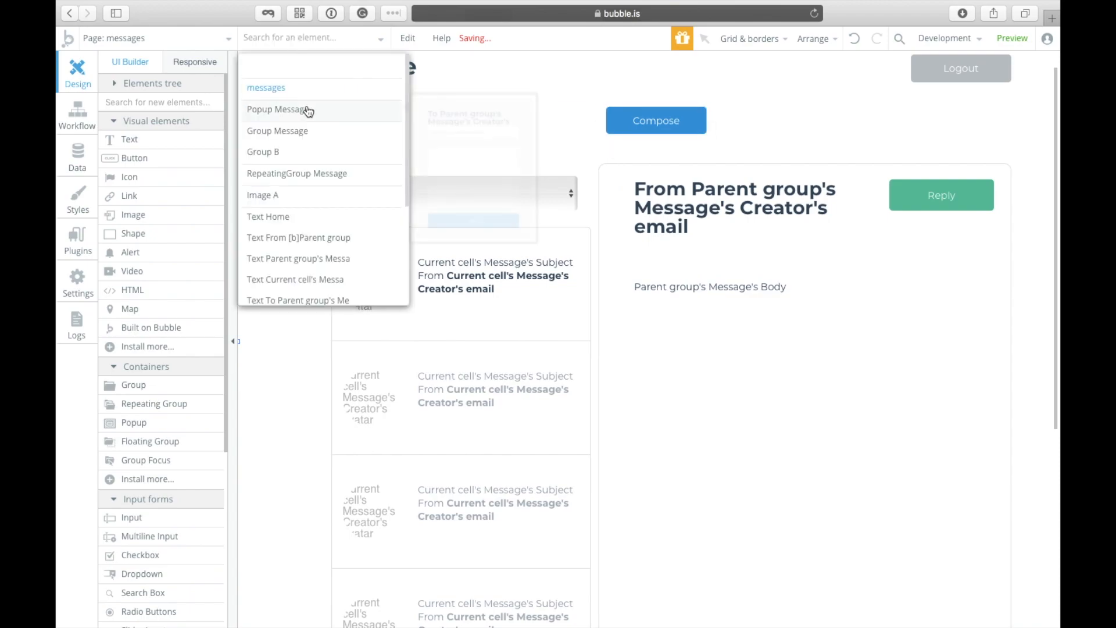
click(308, 109)
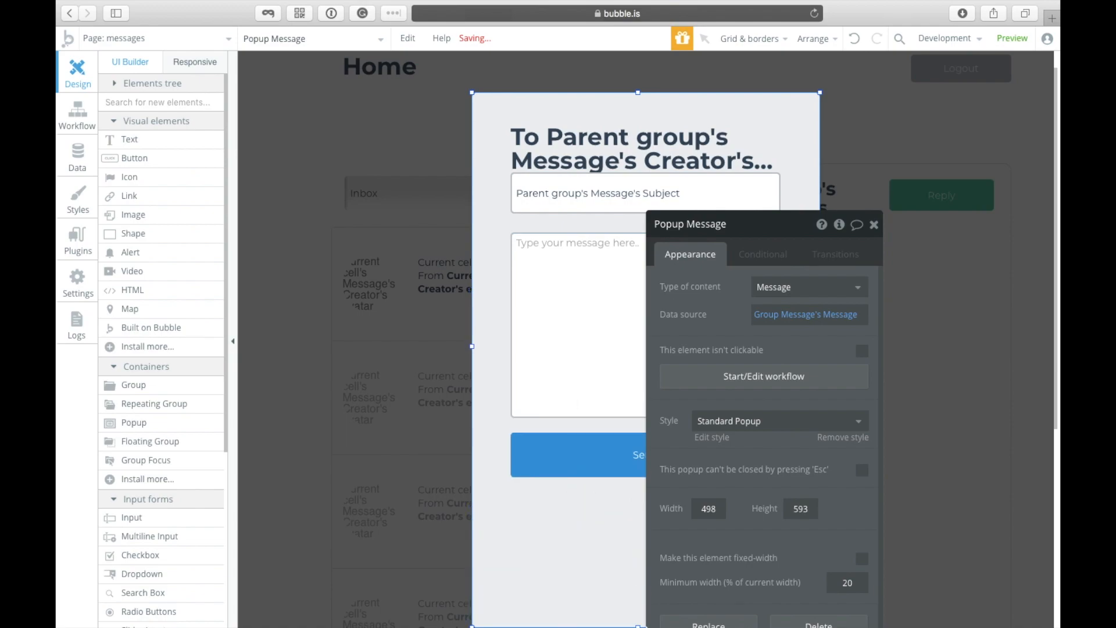
click(615, 466)
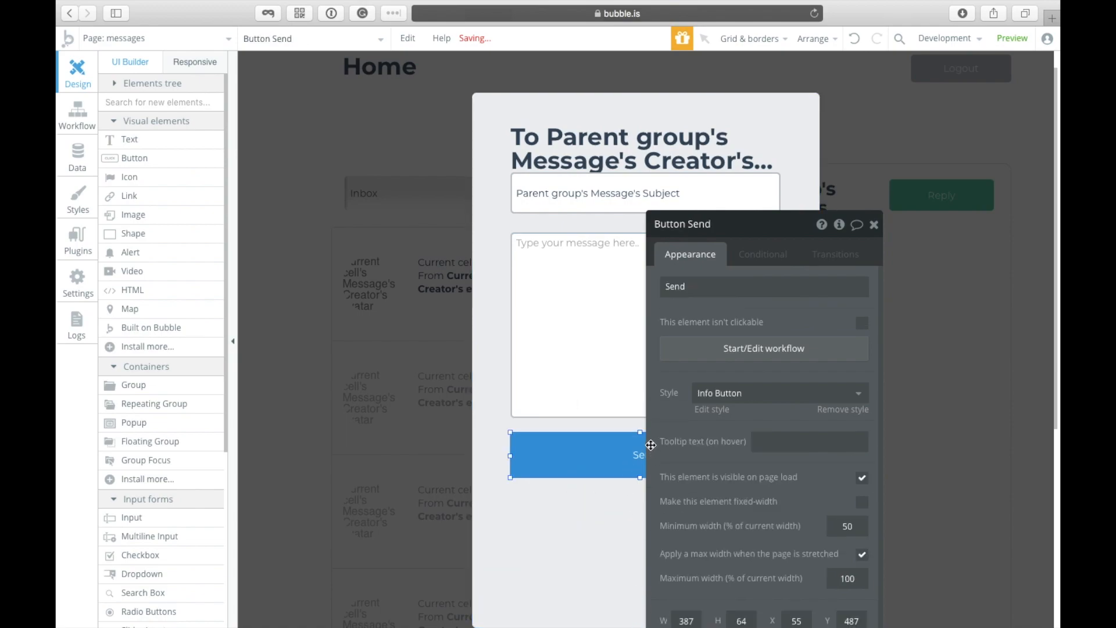
shift+click(613, 364)
key(Down)
key(Down)
key(Down)
key(Down)
key(Down)
key(Down)
key(Down)
key(Down)
key(Down)
key(Down)
key(Down)
key(Down)
key(Down)
key(Down)
key(Down)
key(Down)
key(Down)
key(Down)
key(Down)
key(Down)
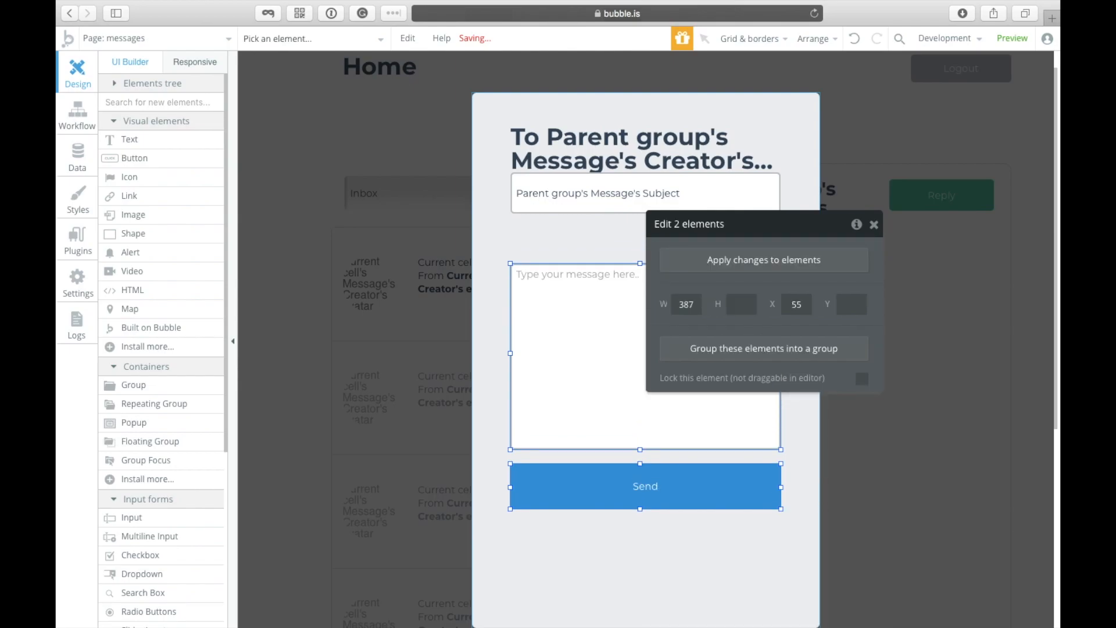
key(Down)
key(Down)
key(Down)
key(Down)
key(Down)
key(Down)
key(Down)
key(Down)
key(Down)
key(Down)
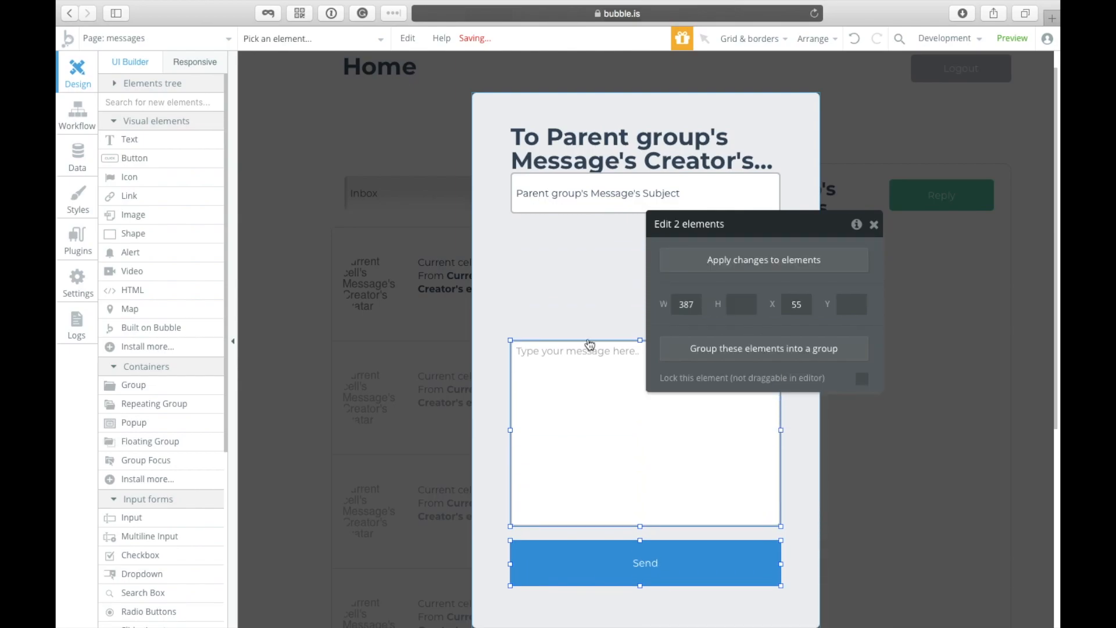
Step: Move the subject field down and paste a duplicate of it
click(583, 201)
key(Down)
key(Down)
key(Down)
key(Down)
key(Down)
key(Down)
key(Down)
key(Down)
key(Down)
key(Down)
key(Down)
key(Down)
key(Down)
key(Down)
key(Down)
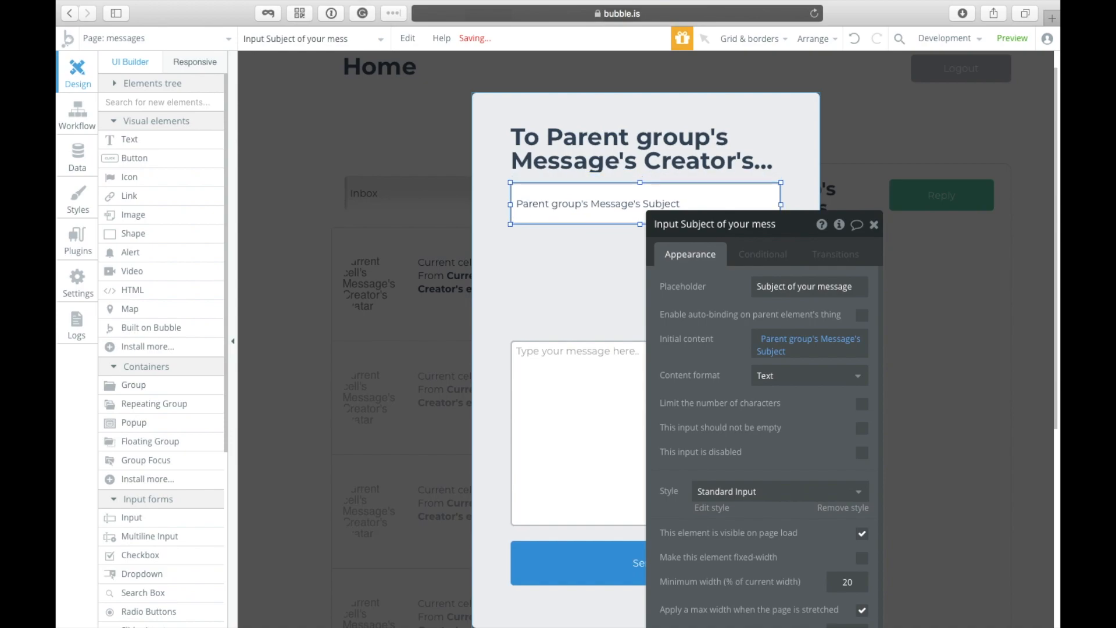
key(Down)
key(Down)
key(Down)
key(Down)
key(Down)
key(Down)
key(Down)
key(Down)
key(Down)
key(Down)
key(Down)
key(Down)
key(Down)
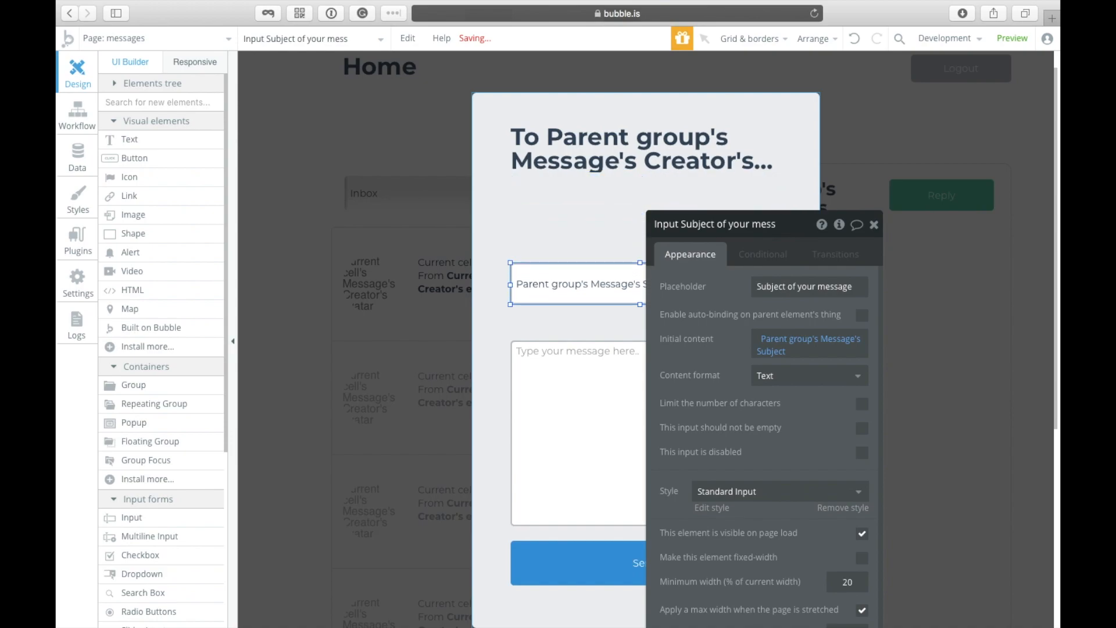
key(super+v)
Step: Place the copied input above Subject, give it placeholder 'Recepient', and clear its initial content
drag(566, 291, 560, 226)
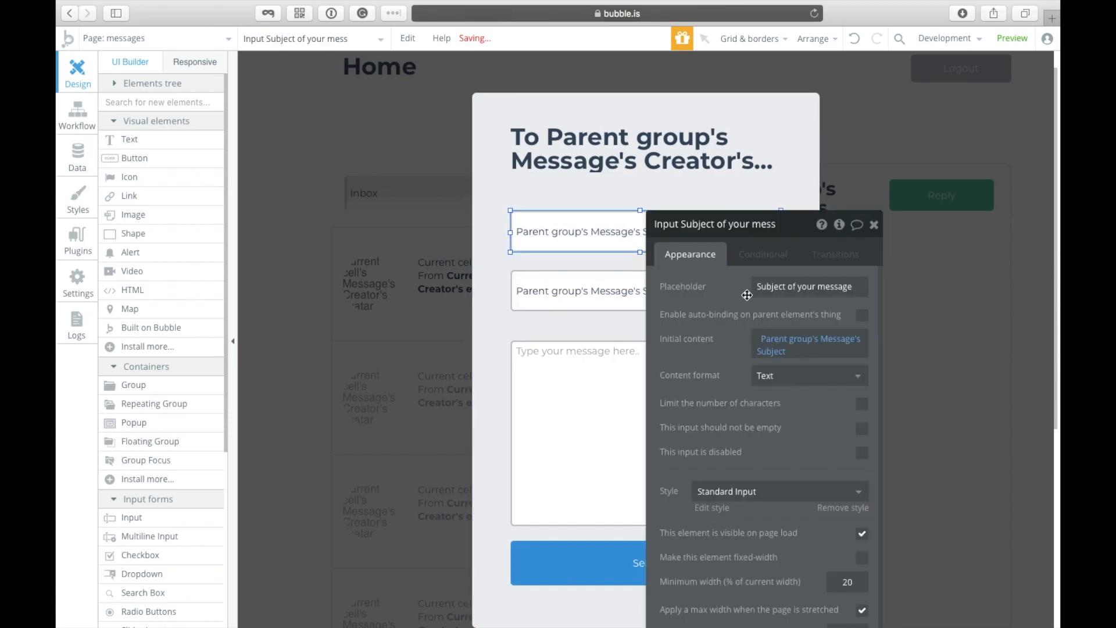
triple_click(811, 288)
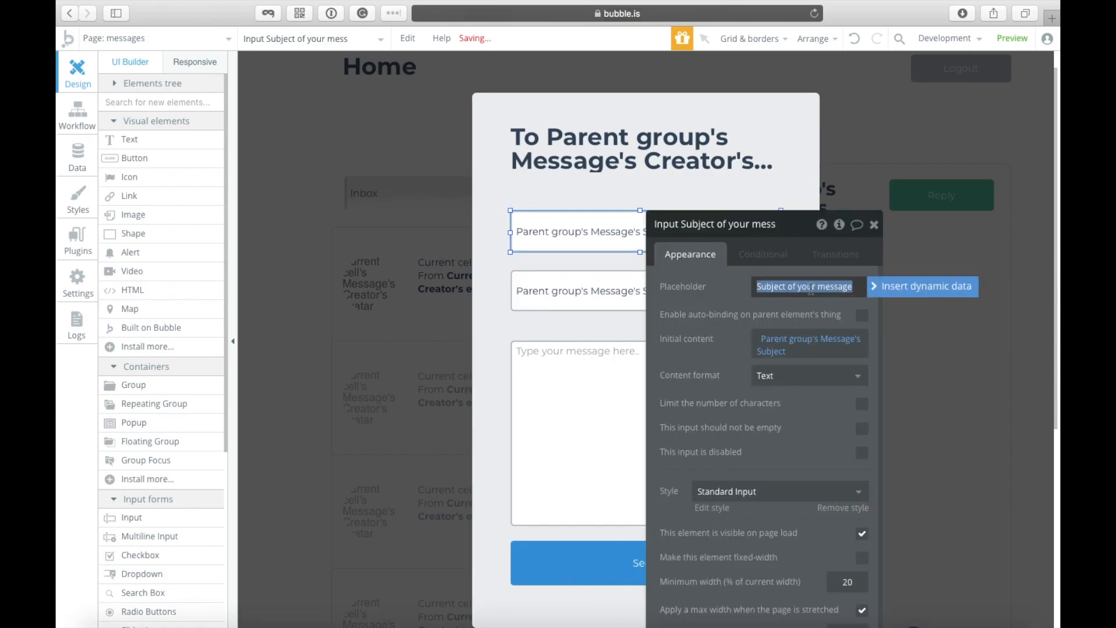
text(Recepient)
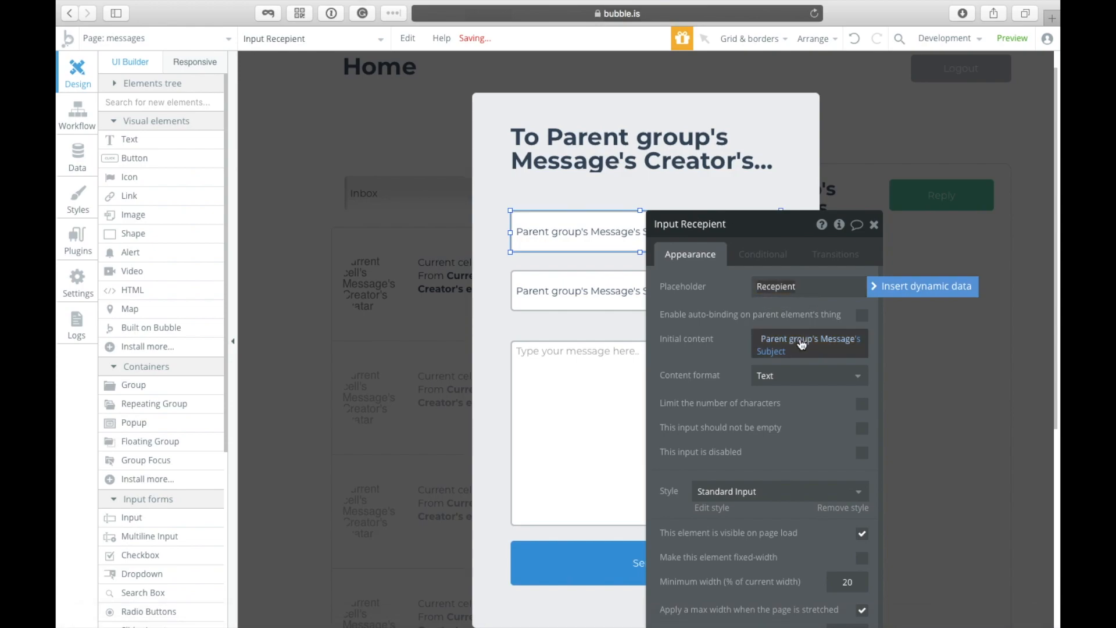
click(778, 352)
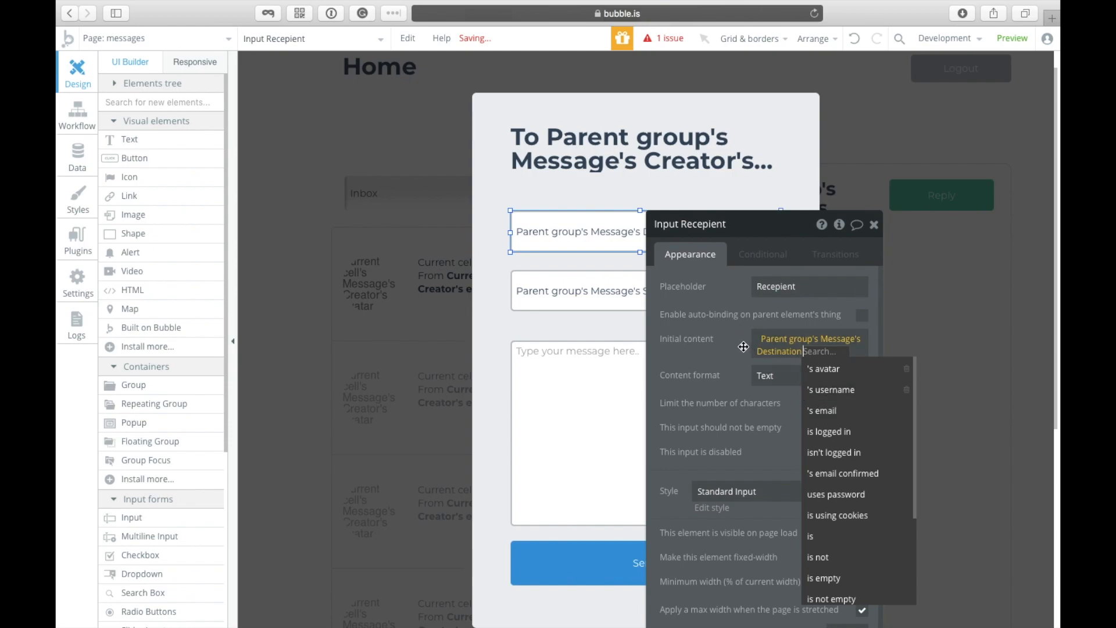
key(BackSpace)
key(BackSpace)
key(BackSpace)
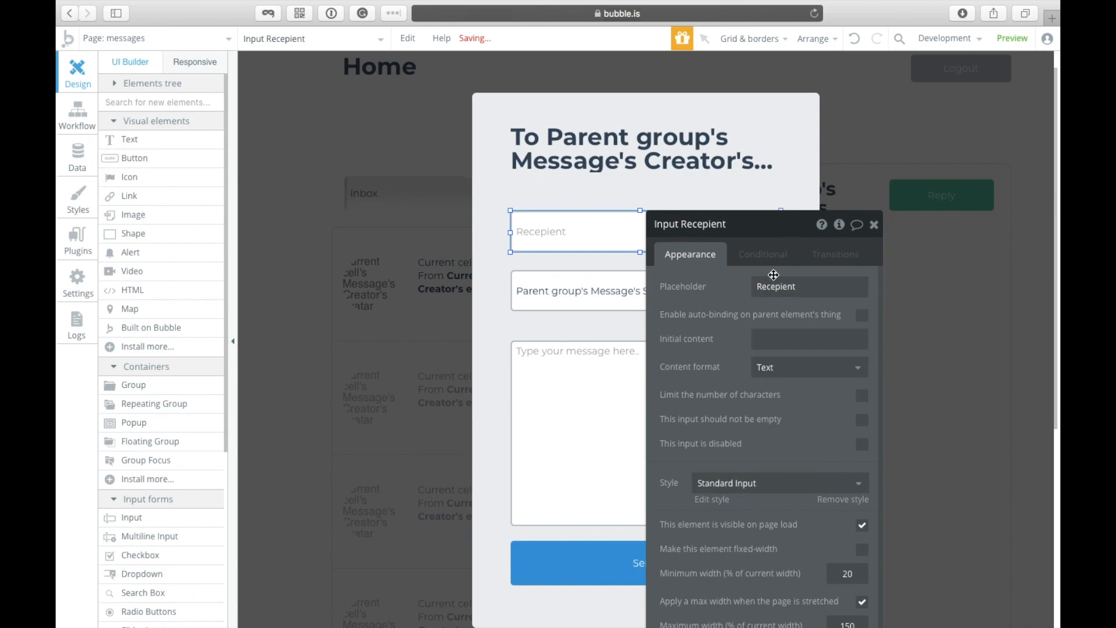
Step: Change the recipient field's placeholder to 'To (Email/Username)'
double_click(787, 289)
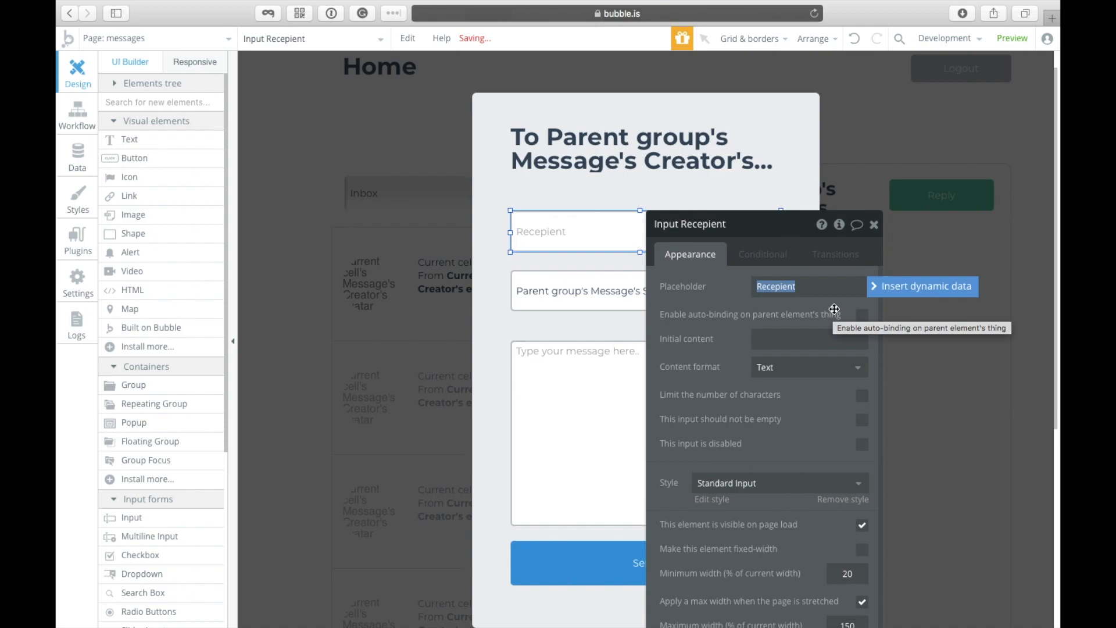
text(D)
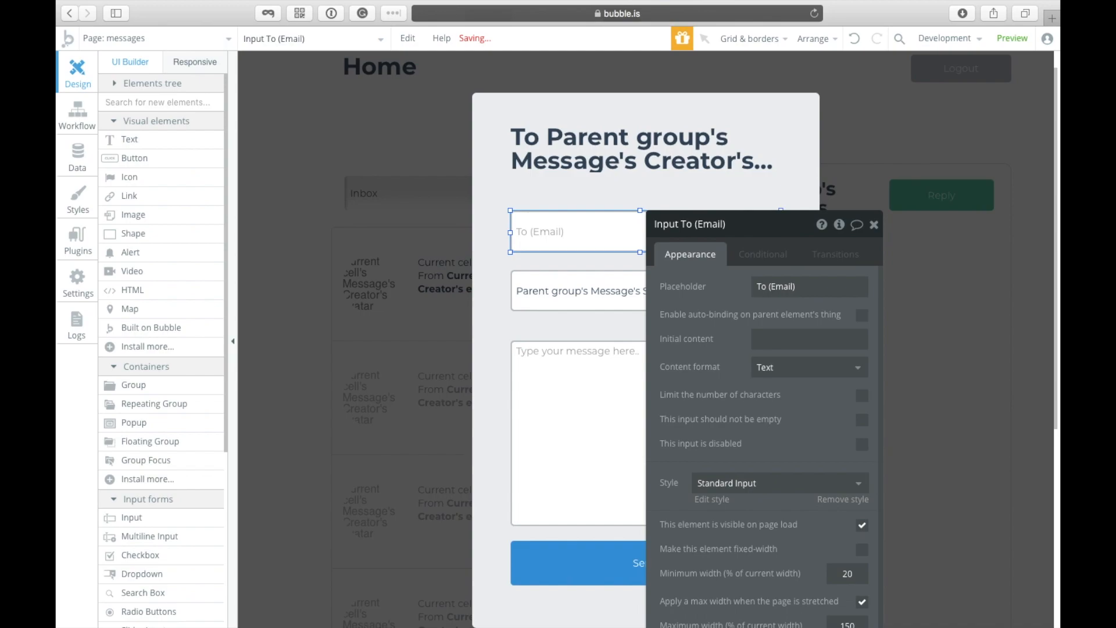
scroll(795, 448, down, 1)
drag(727, 230, 885, 121)
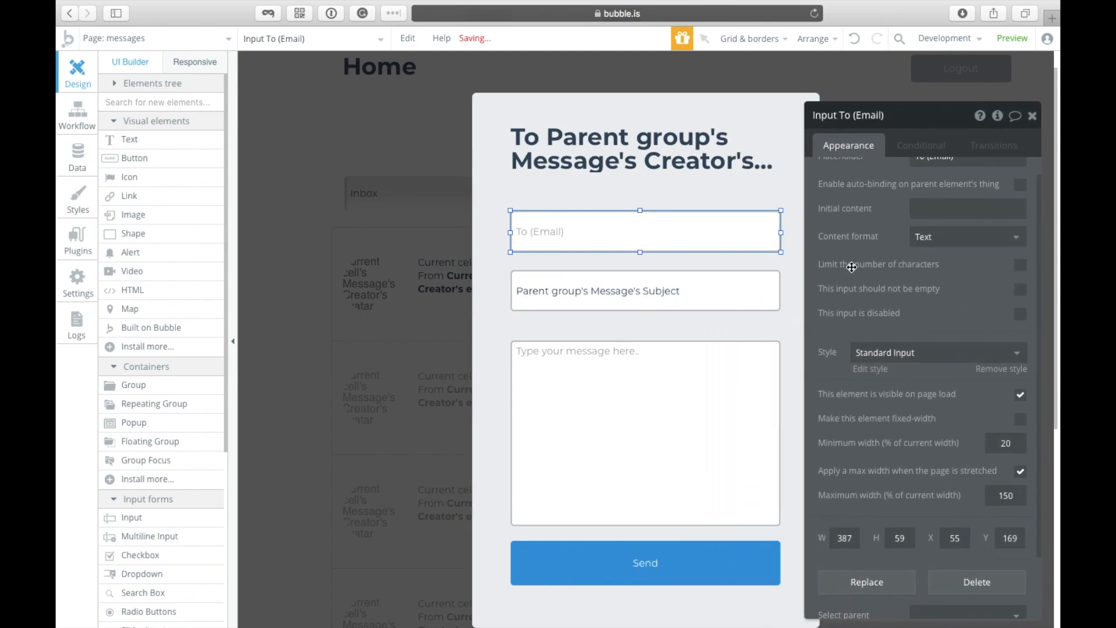
scroll(872, 256, up, 1)
click(949, 183)
key(BackSpace)
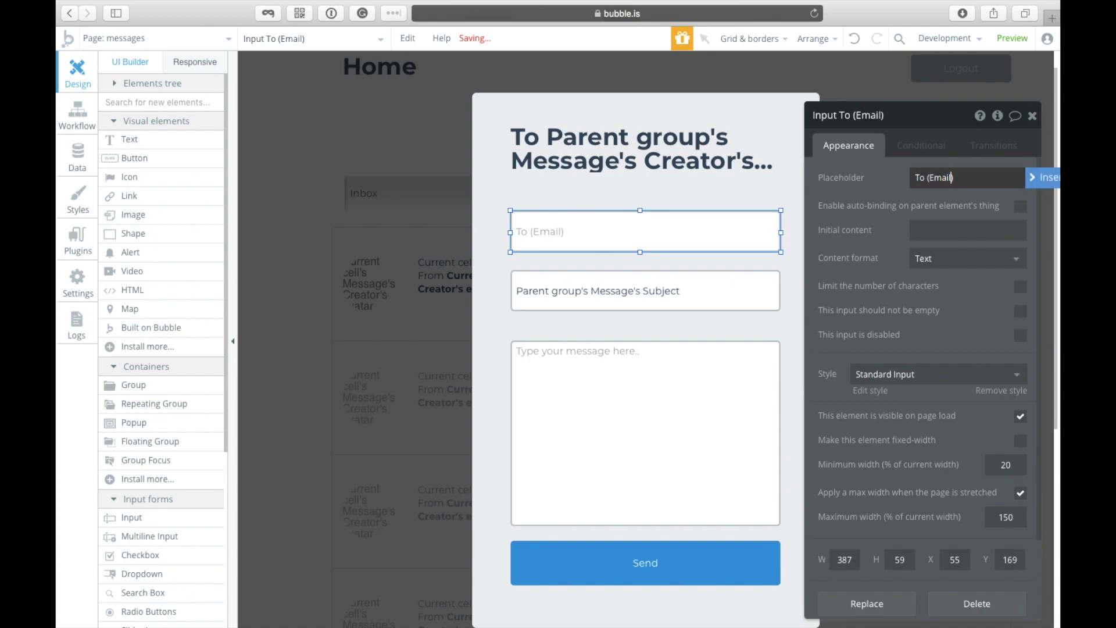
text(/Username)
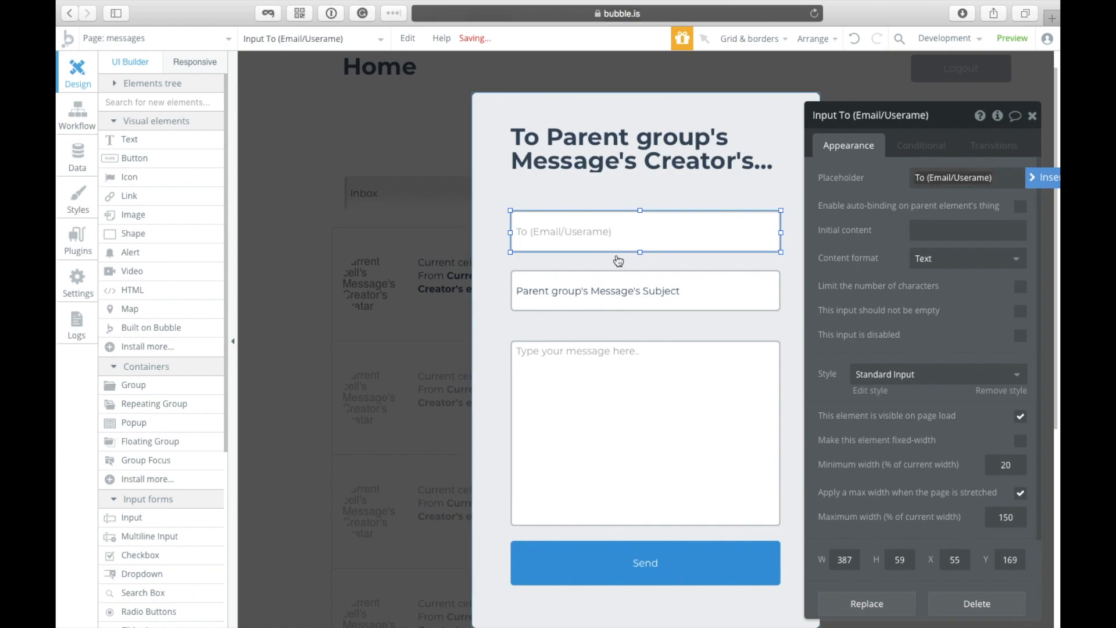
text(n)
click(995, 209)
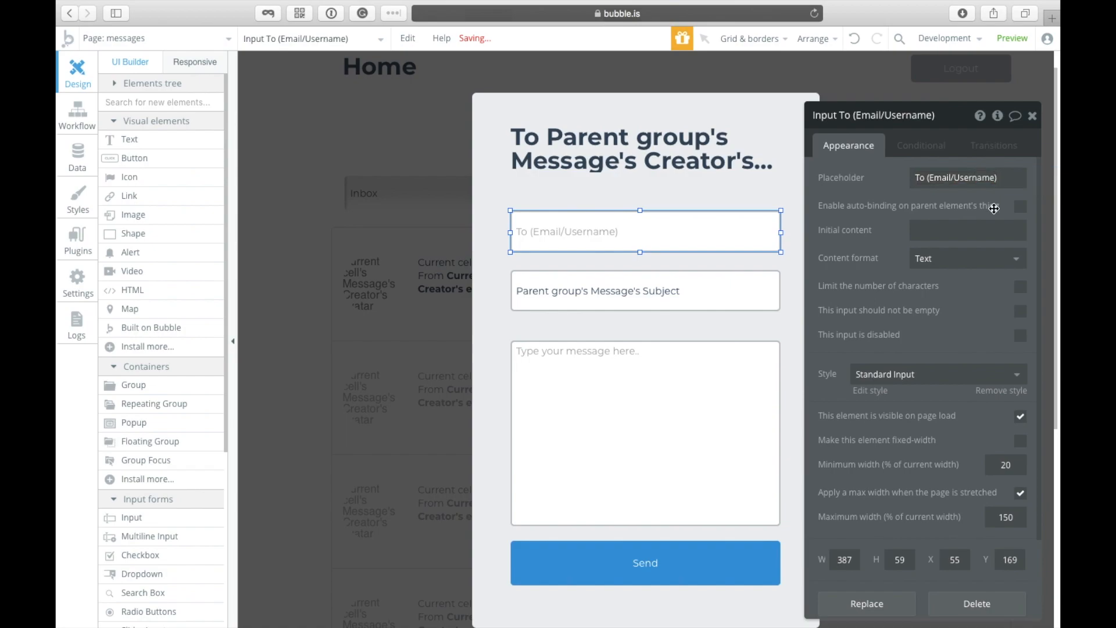
Step: Shorten the popup slightly and check the To (Email/Username) field's placeholder
click(654, 585)
click(650, 612)
scroll(649, 612, down, 2)
drag(639, 572, 640, 568)
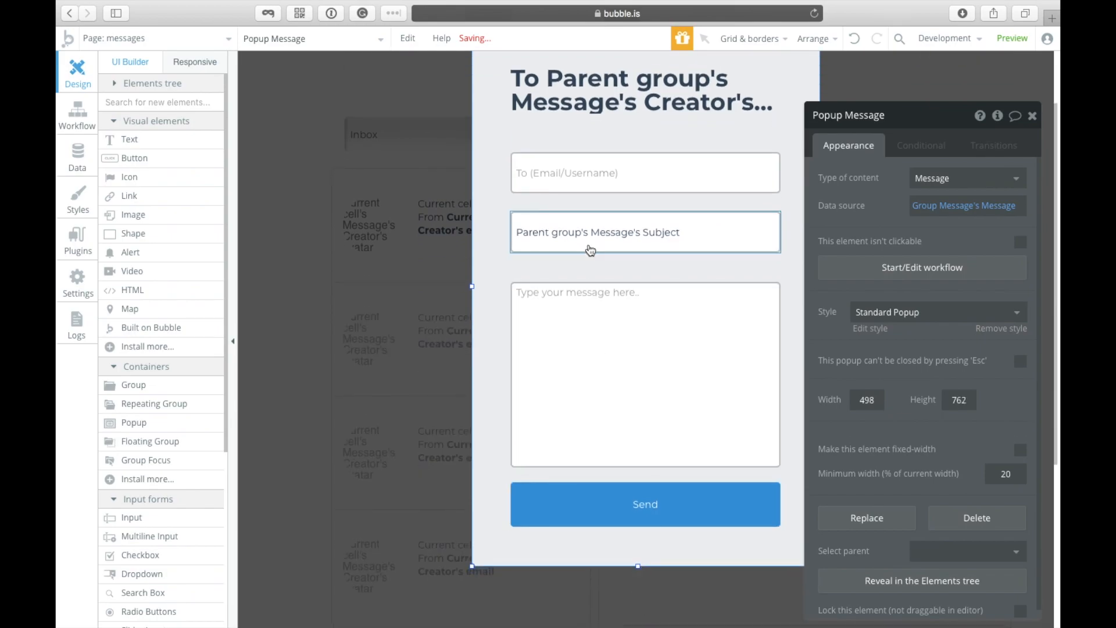
click(617, 163)
click(979, 177)
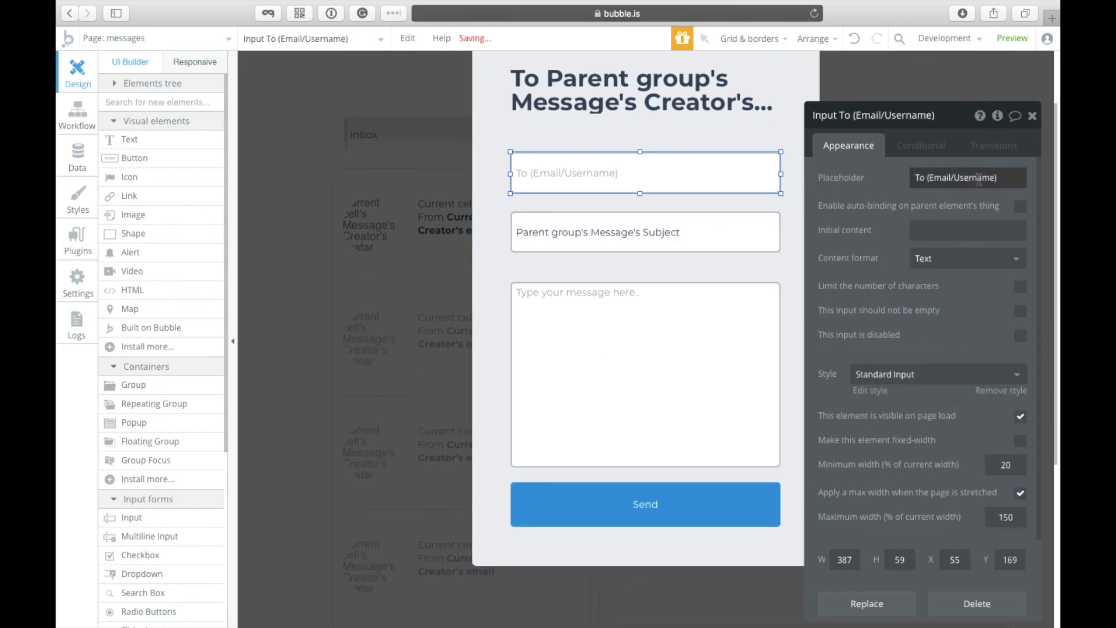
click(714, 204)
click(699, 175)
Step: Delete the To text field and draw a dropdown at the top of the message popup
key(Delete)
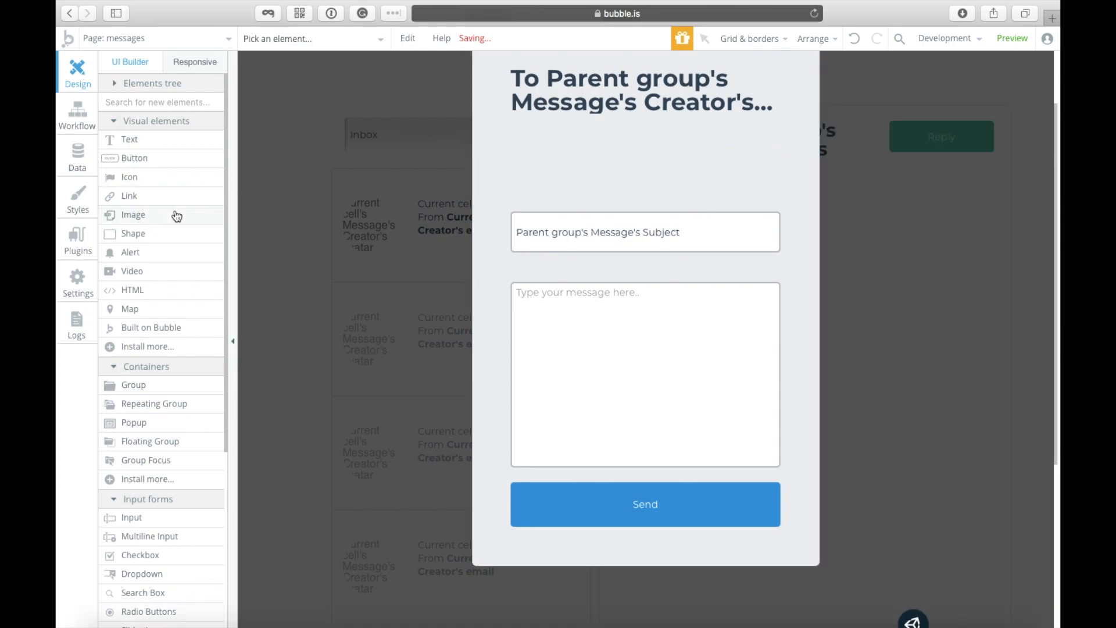
scroll(175, 217, down, 3)
scroll(145, 341, down, 2)
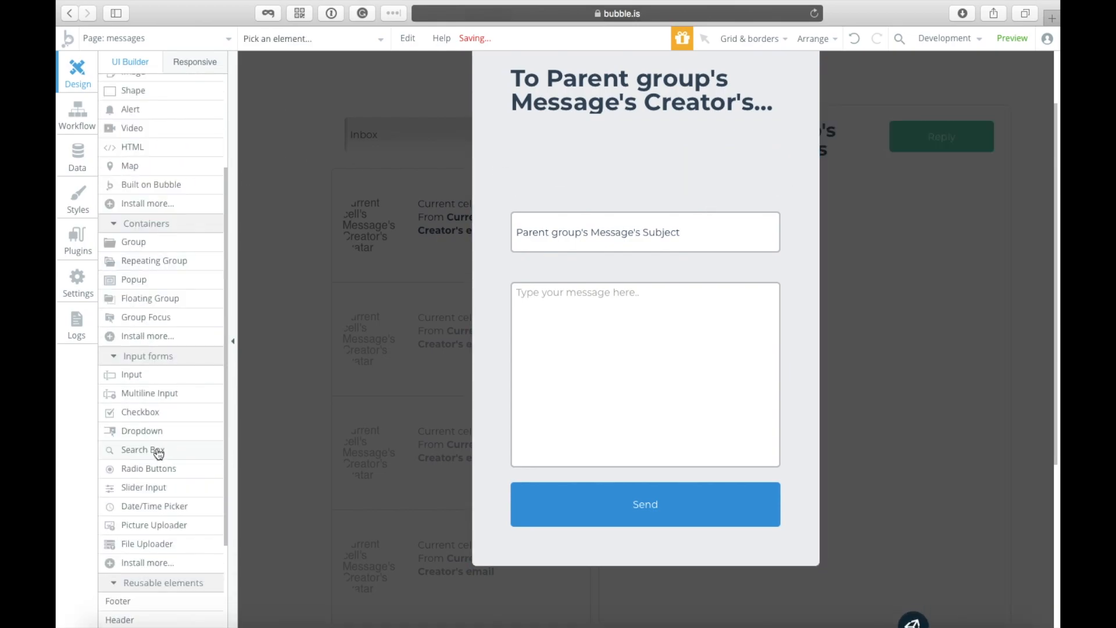
scroll(145, 349, up, 4)
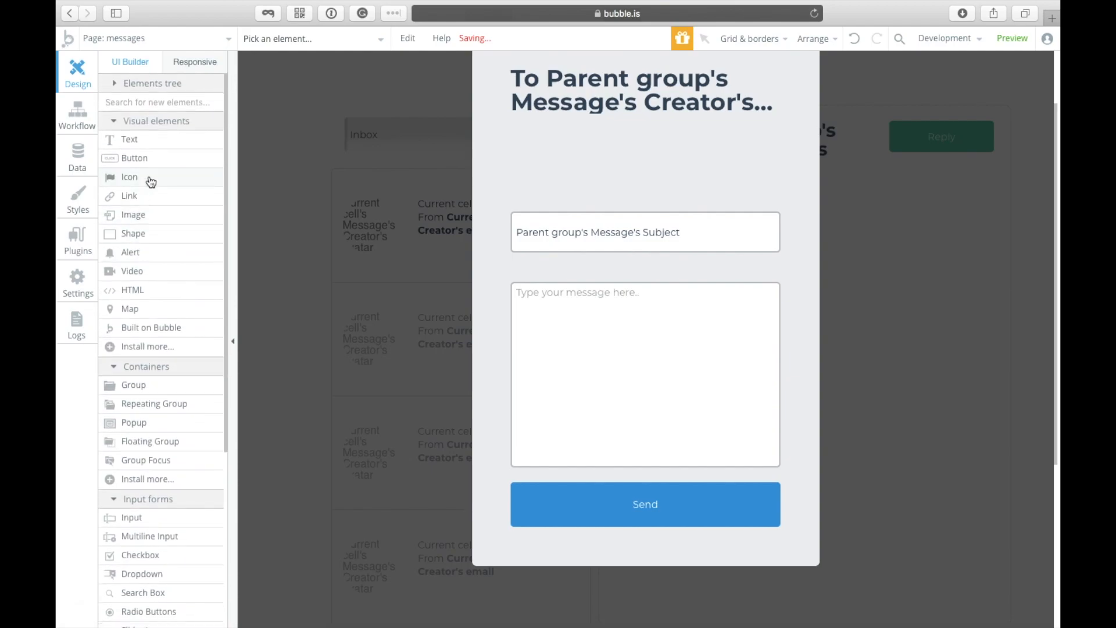
double_click(604, 198)
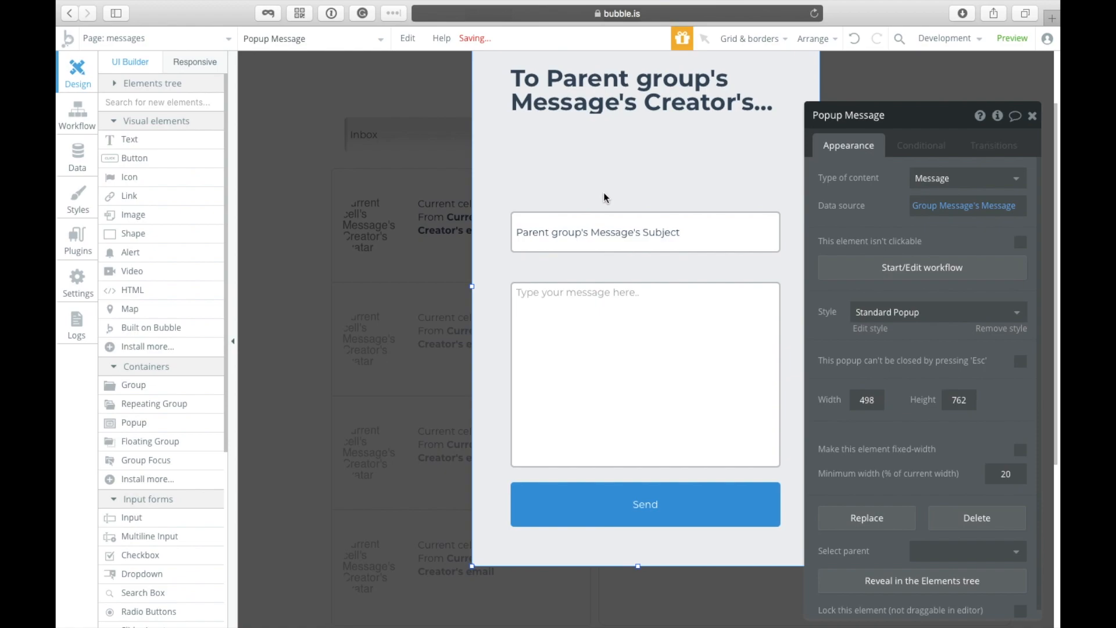
scroll(172, 363, down, 3)
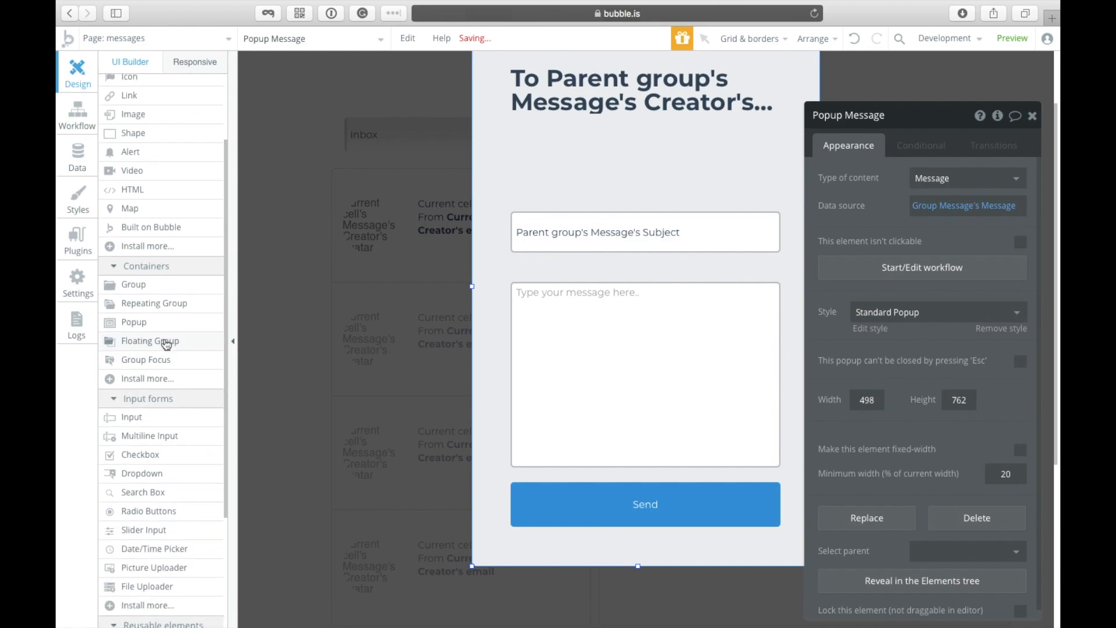
click(158, 474)
mouse_move(534, 163)
mouse_down()
mouse_move(758, 190)
mouse_move(668, 175)
mouse_move(781, 174)
mouse_up()
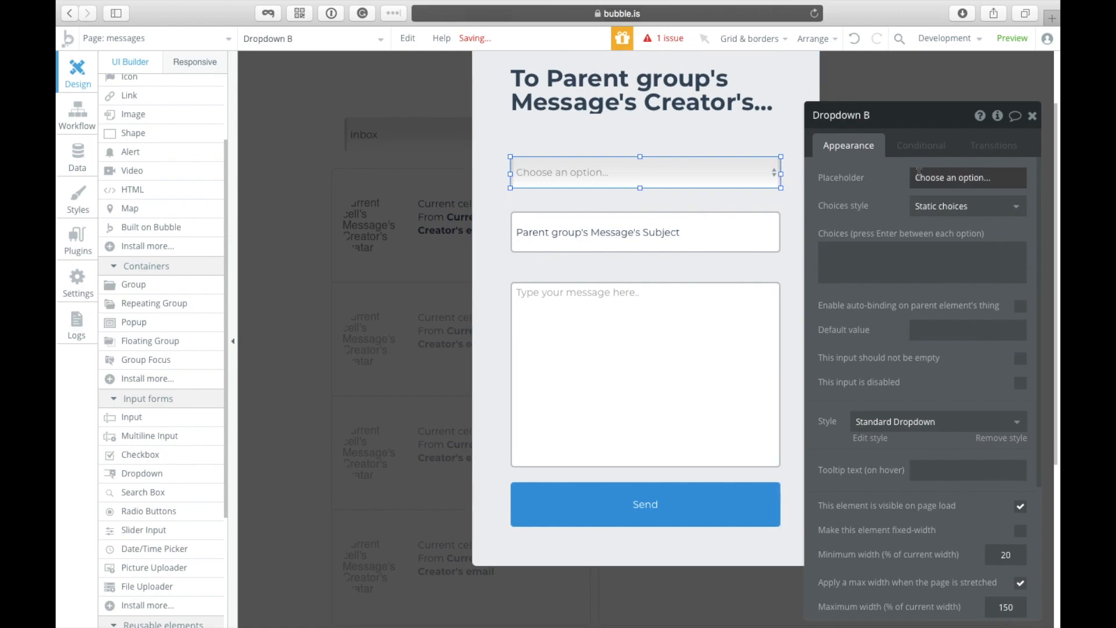
Step: Switch the dropdown to dynamic choices of type User
click(933, 206)
click(949, 249)
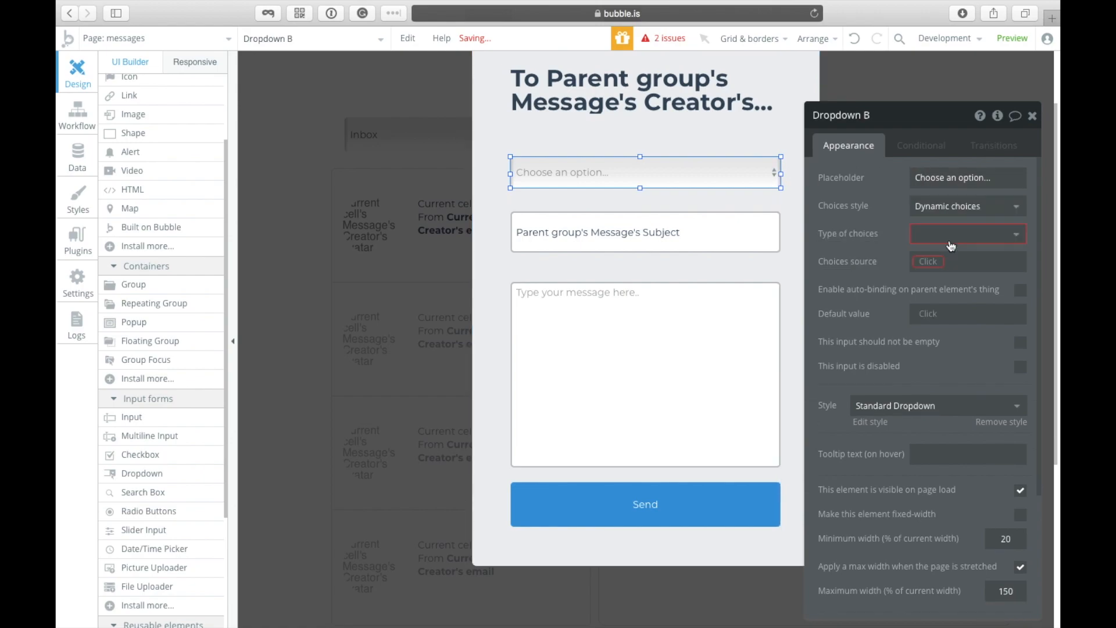
click(949, 234)
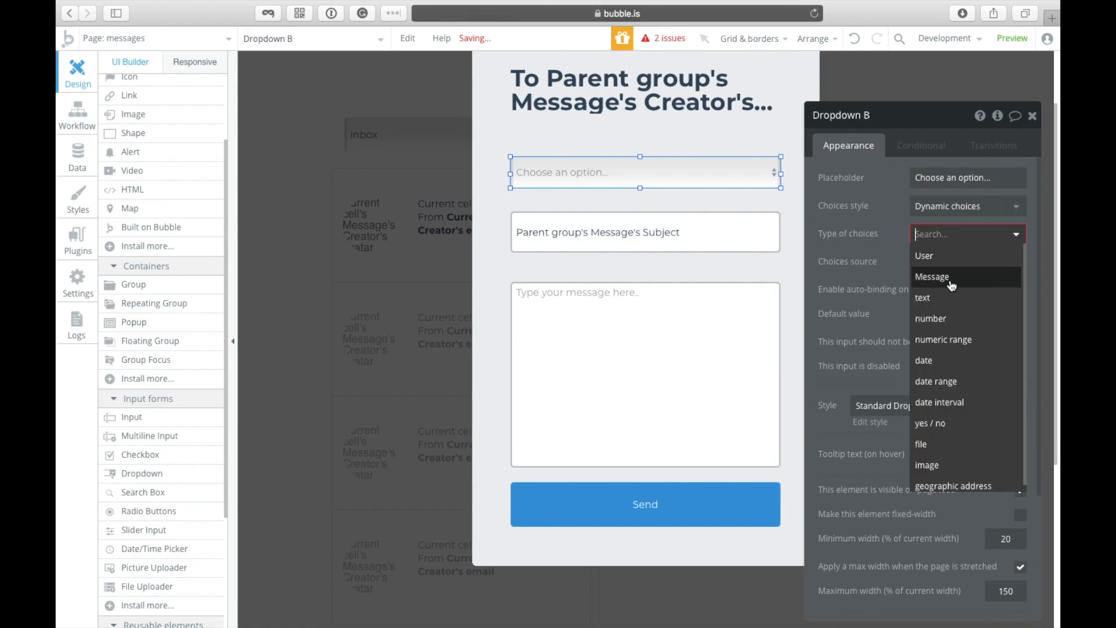
click(942, 257)
click(942, 261)
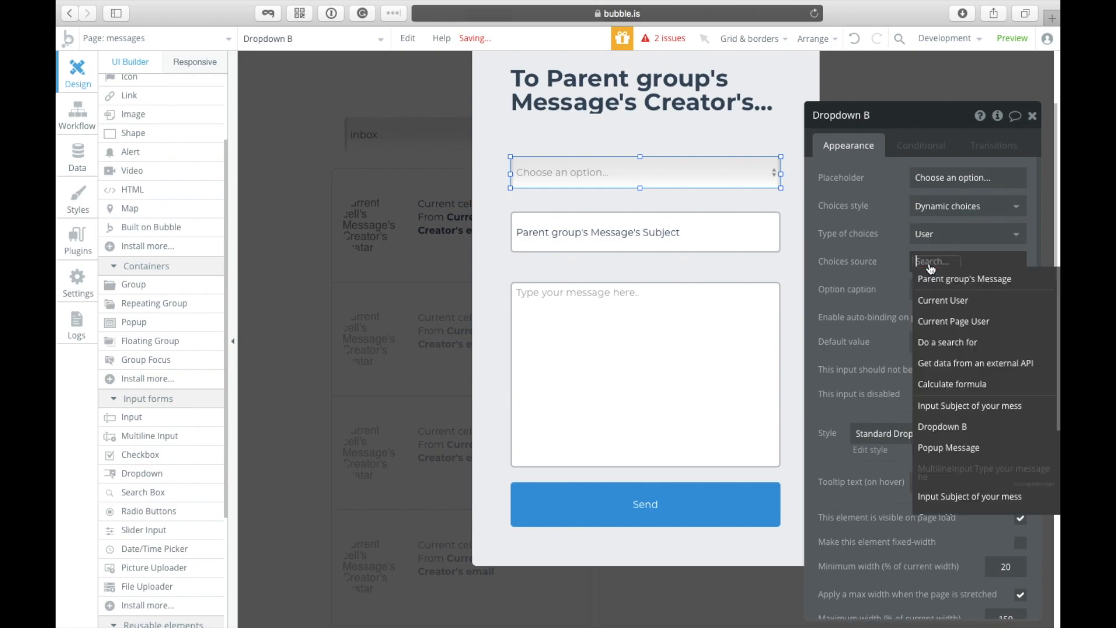
click(958, 282)
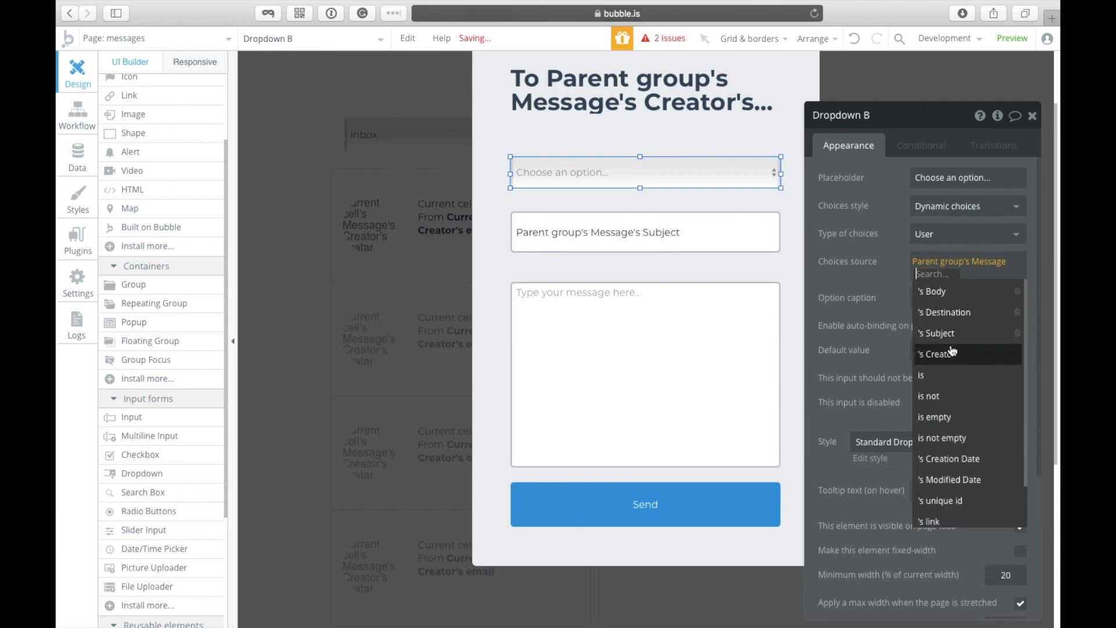
Step: Set the dropdown's choices source to Do a search for Users instead of the parent Message
click(711, 202)
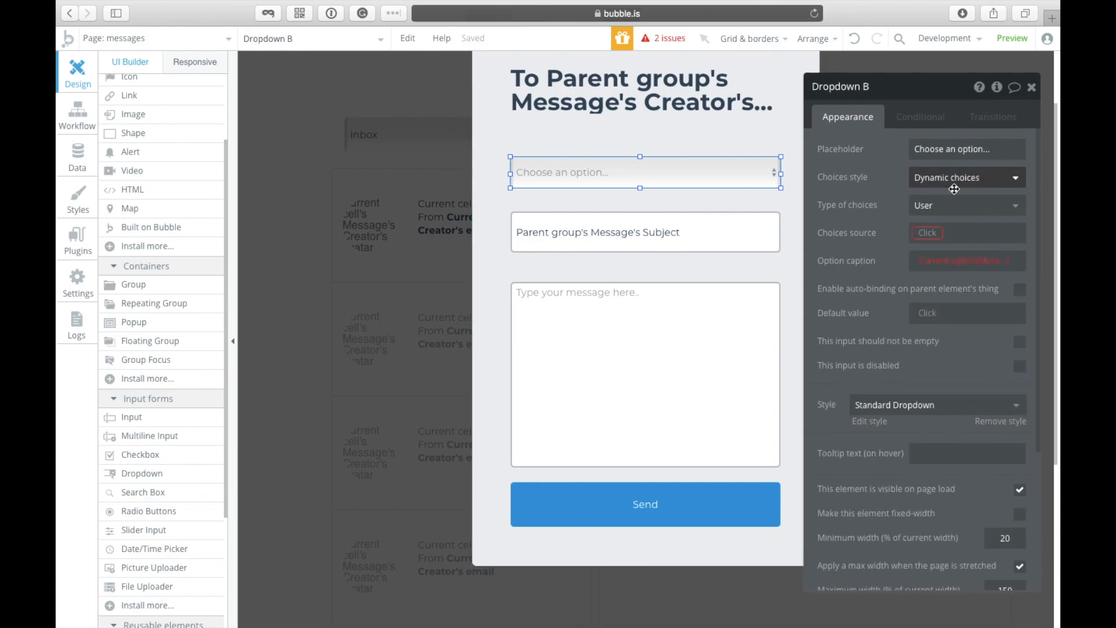
click(928, 233)
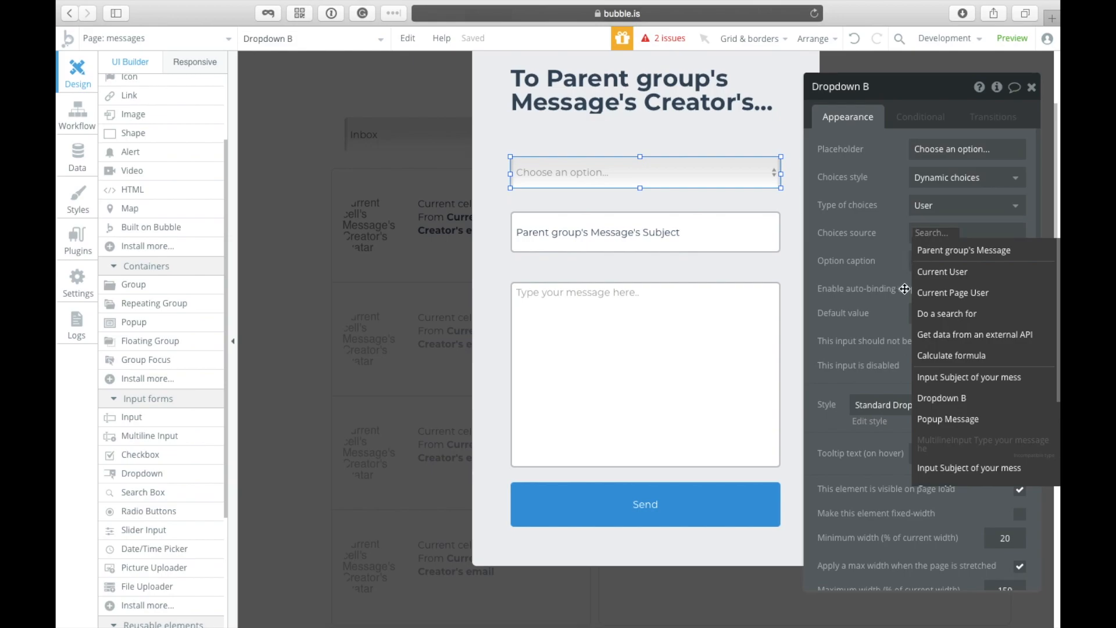
click(931, 314)
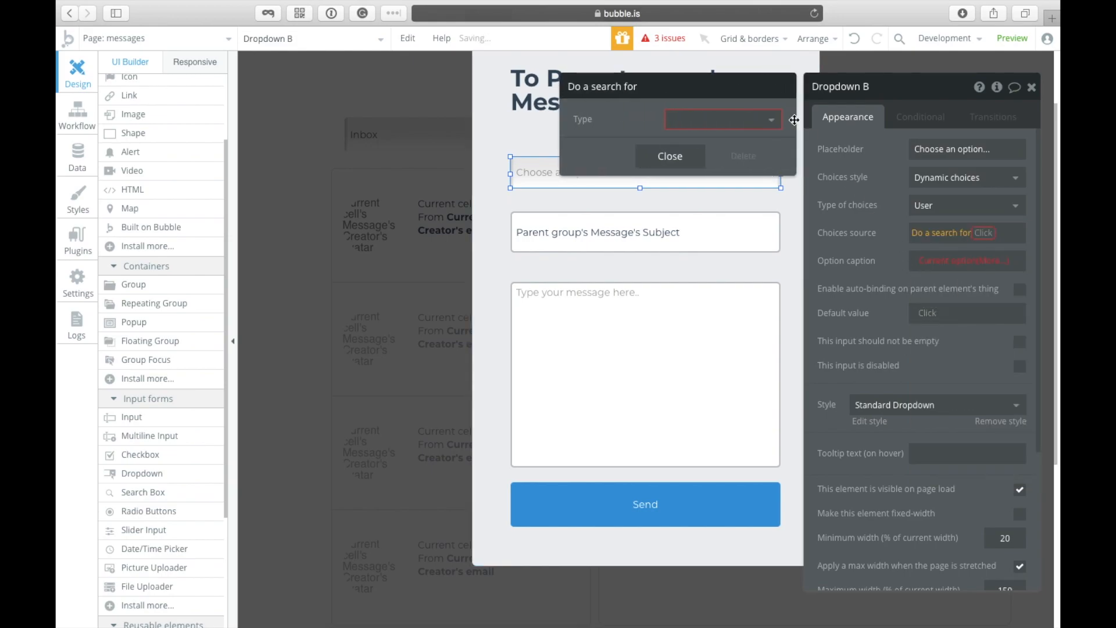
click(740, 123)
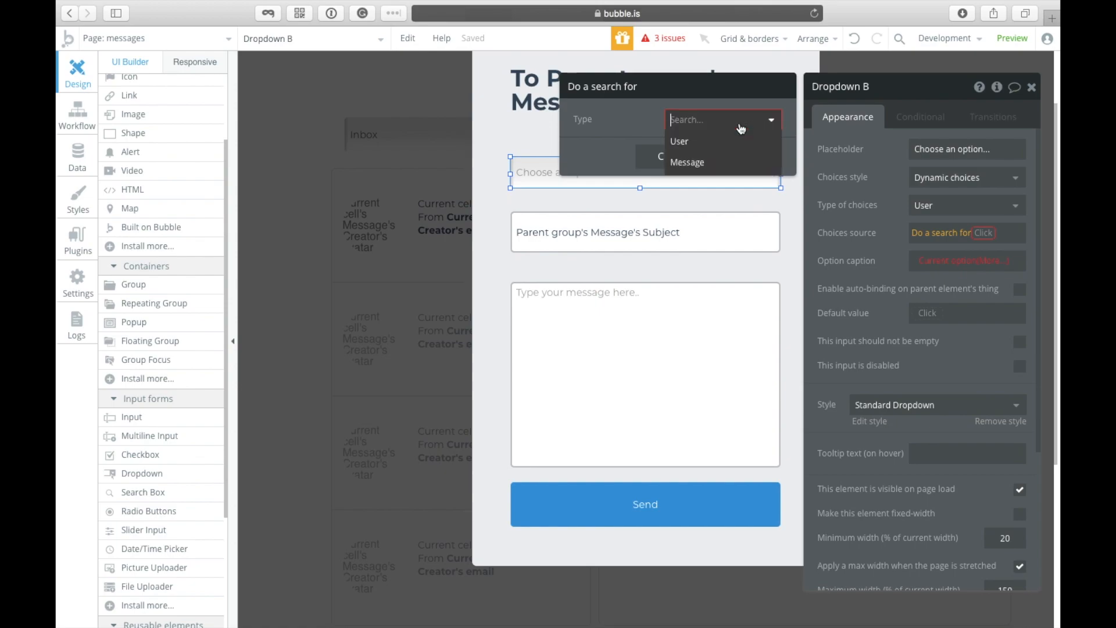
click(740, 159)
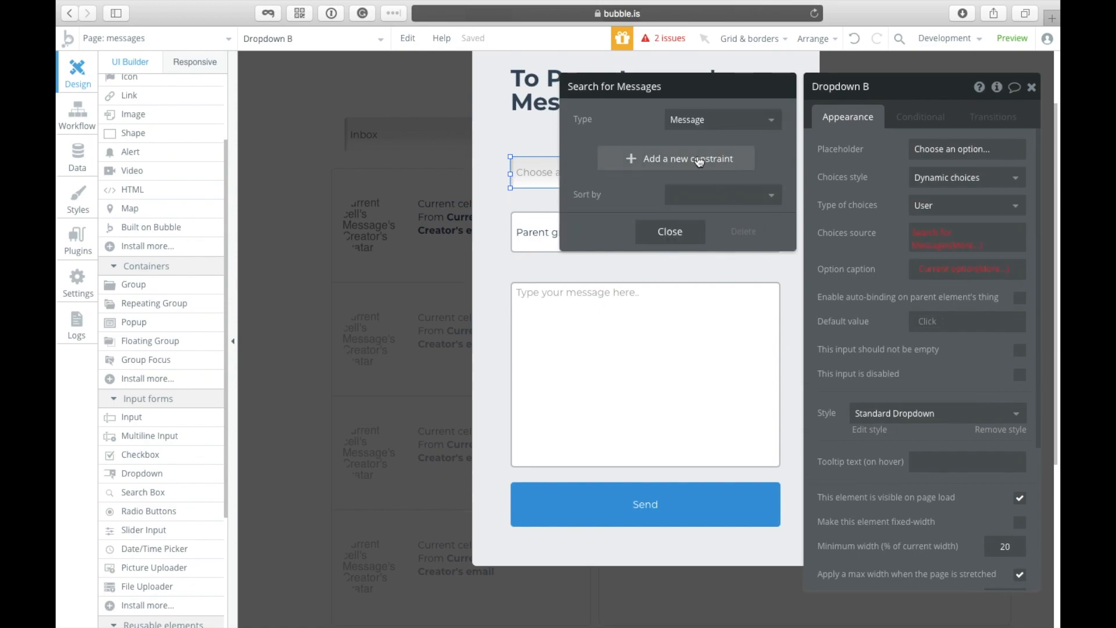
click(695, 122)
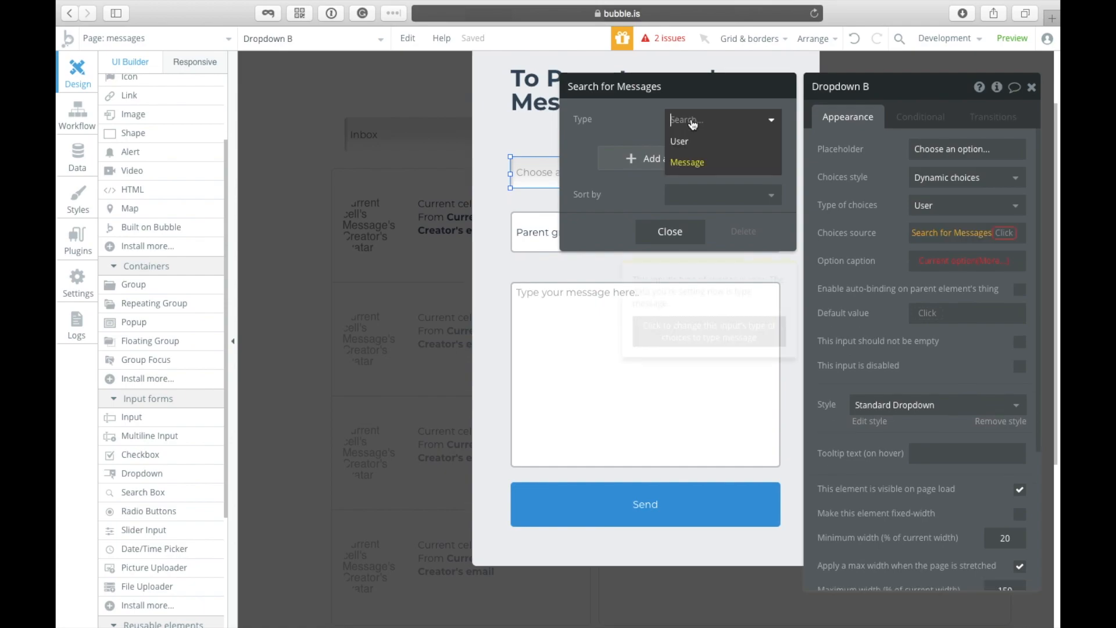
click(663, 141)
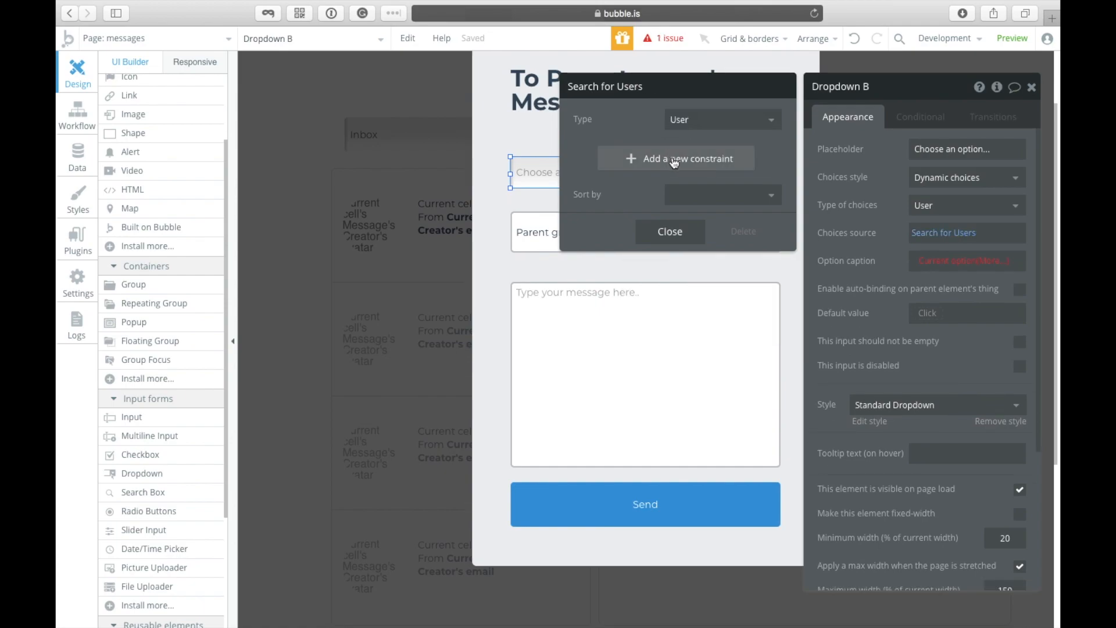
click(662, 231)
Step: Add and then delete an empty constraint, leaving the Users search unconstrained
click(868, 278)
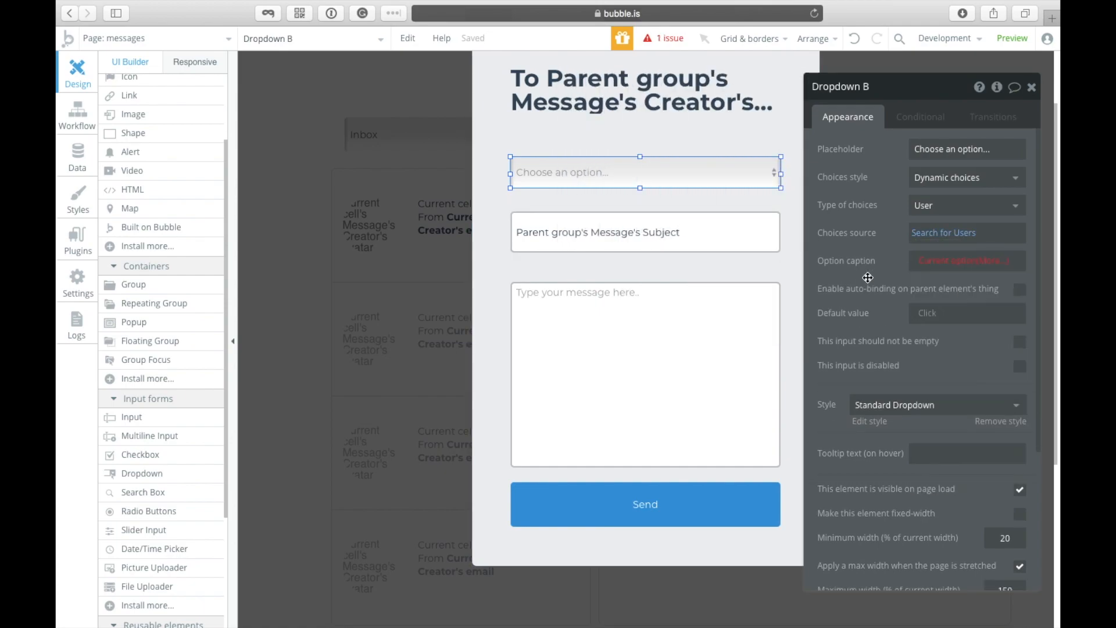
click(930, 234)
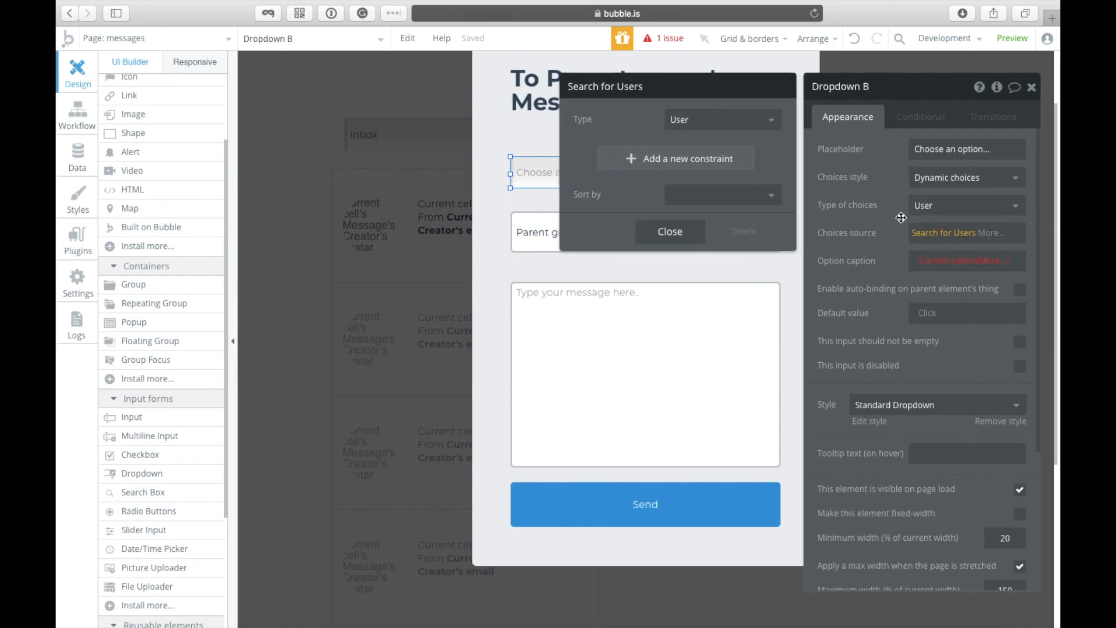
click(720, 160)
click(588, 153)
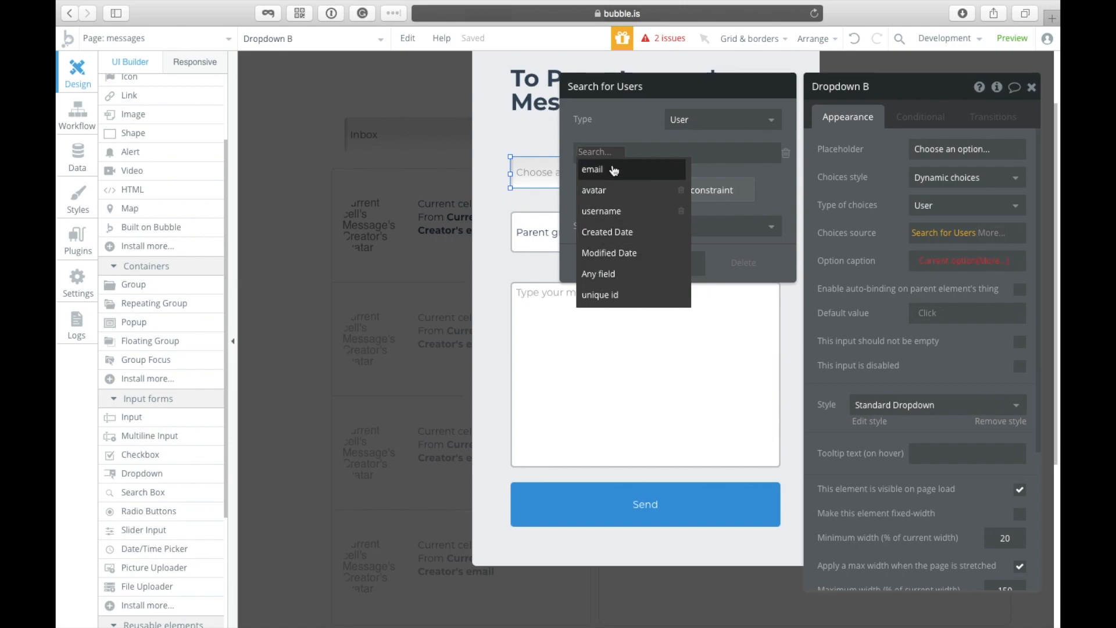
click(618, 140)
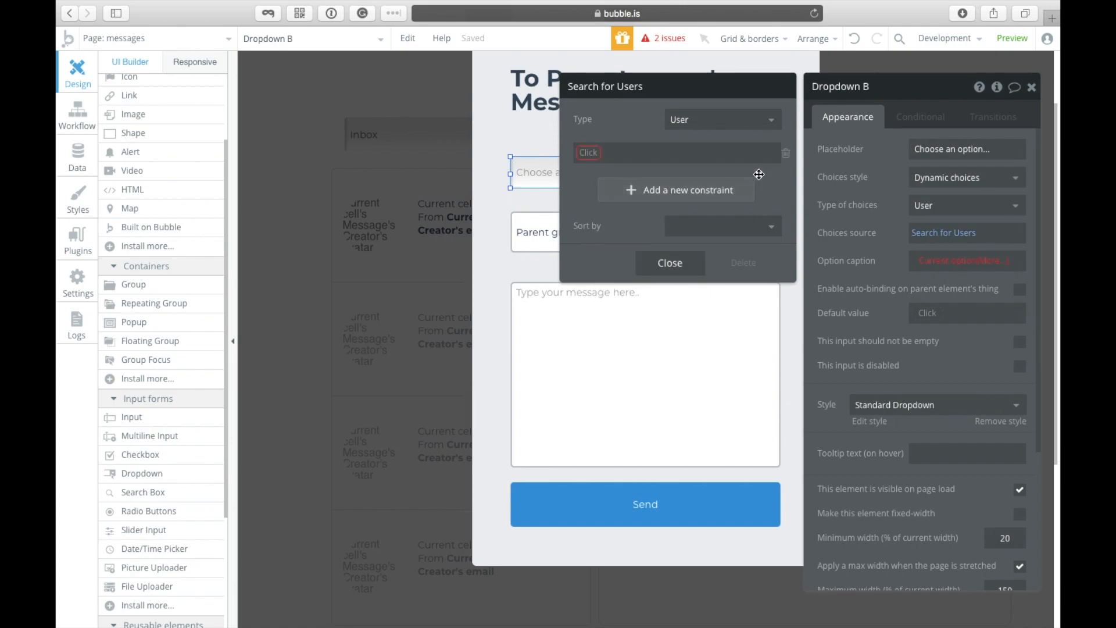
click(786, 153)
click(669, 232)
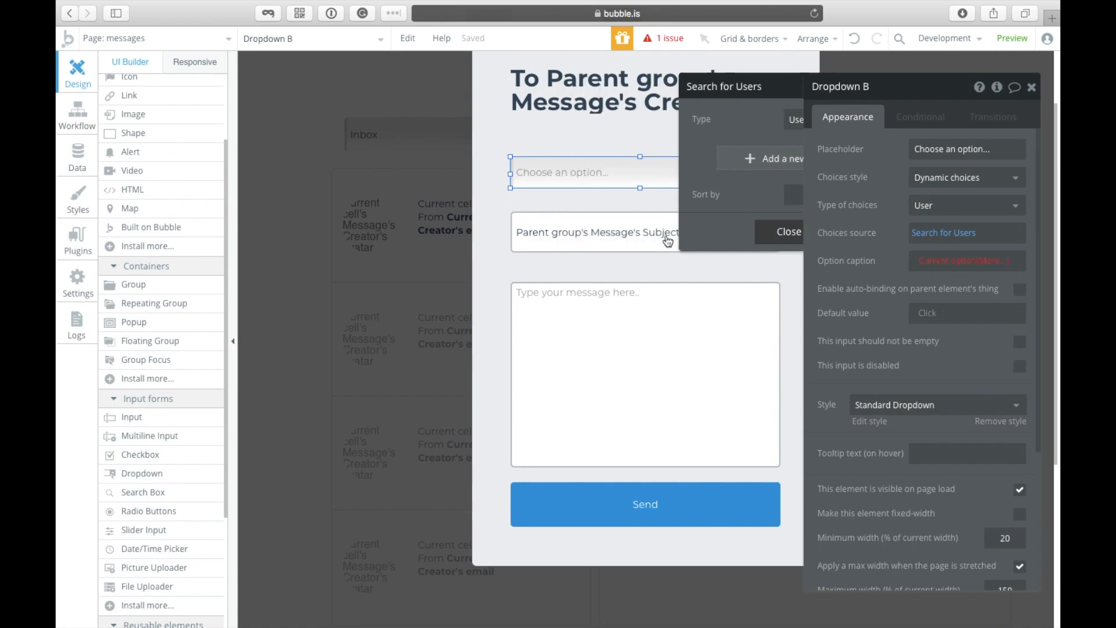
click(965, 130)
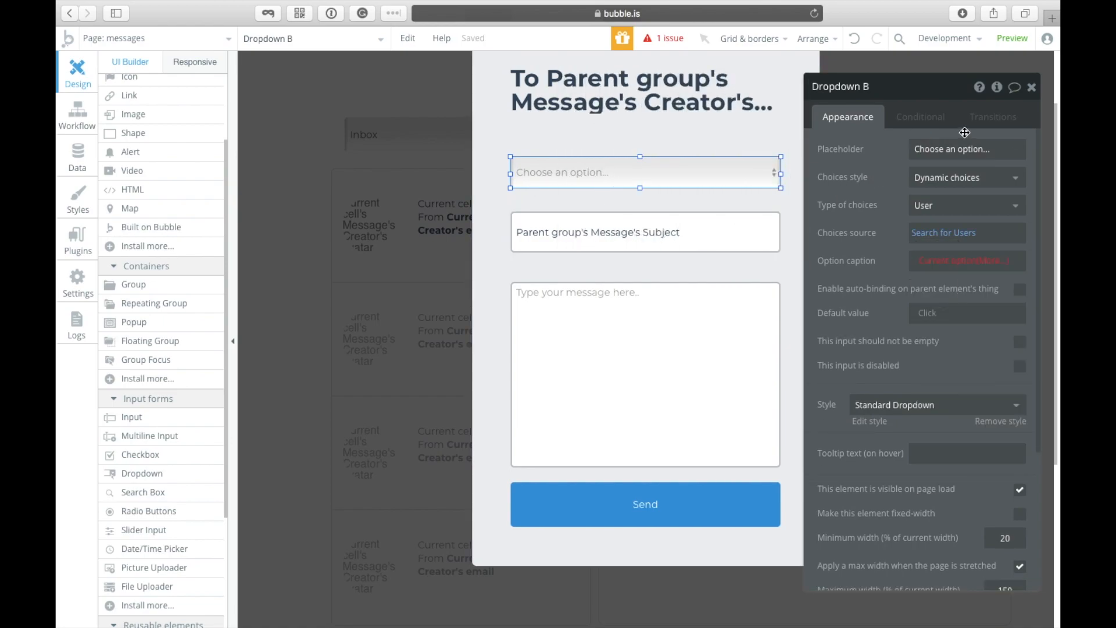
Step: Set the dropdown's placeholder to 'To'
click(964, 150)
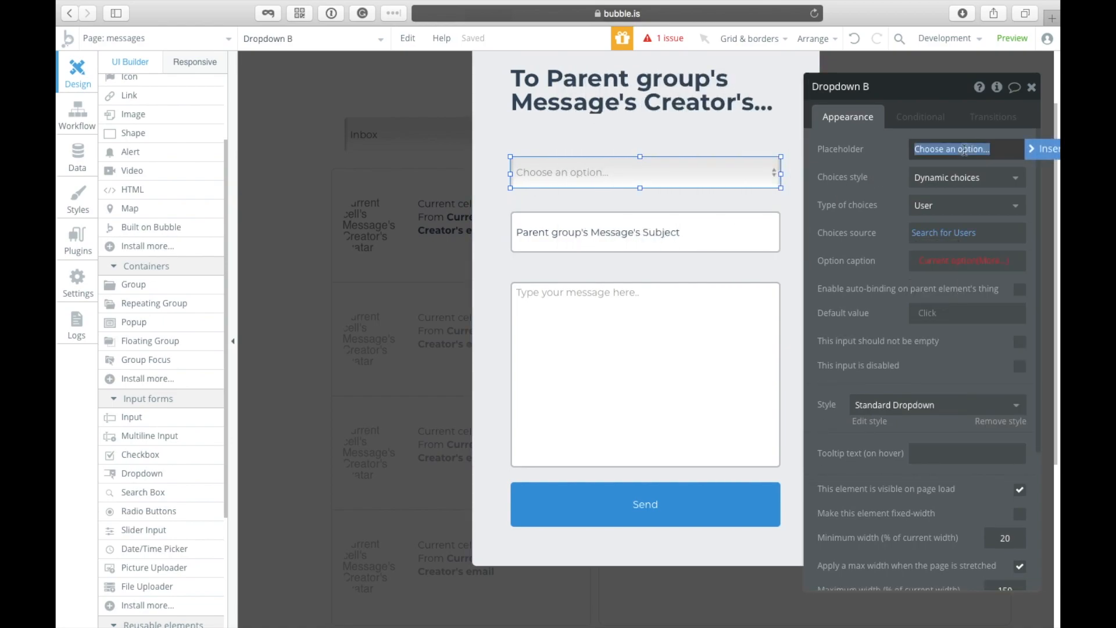
text(D)
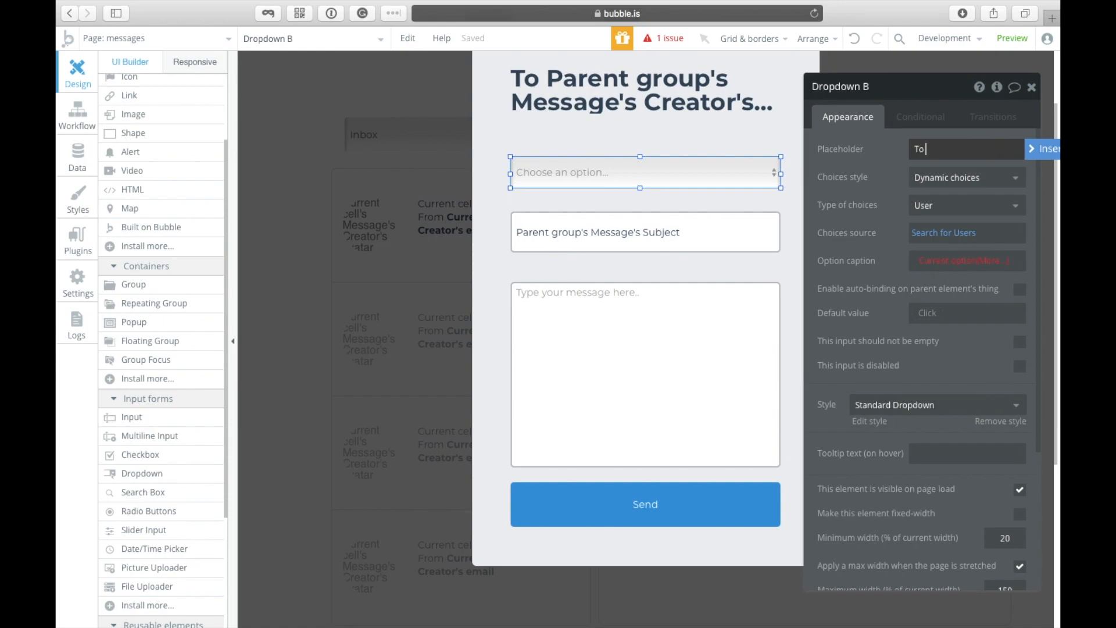
key(Return)
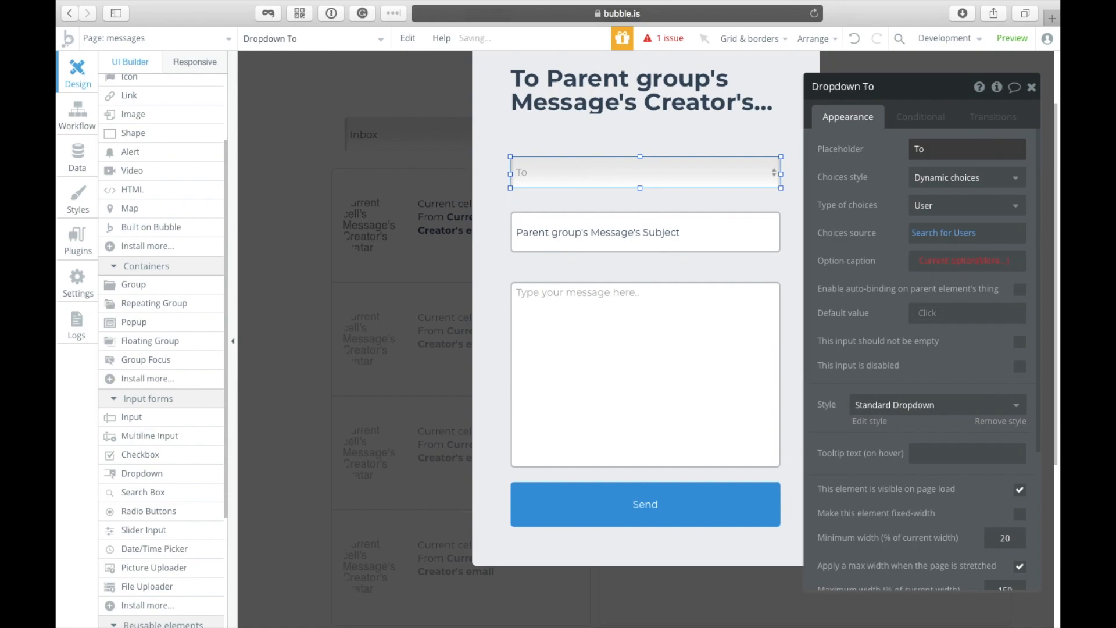
Step: Recheck the Search for Users source, adding and removing an empty constraint
click(937, 234)
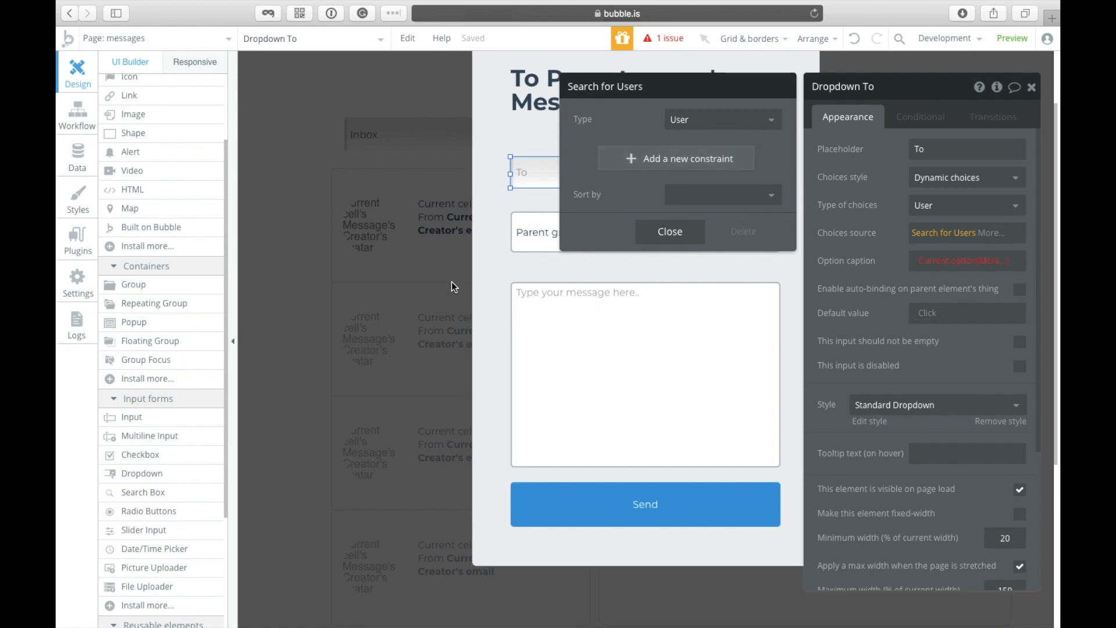
click(631, 163)
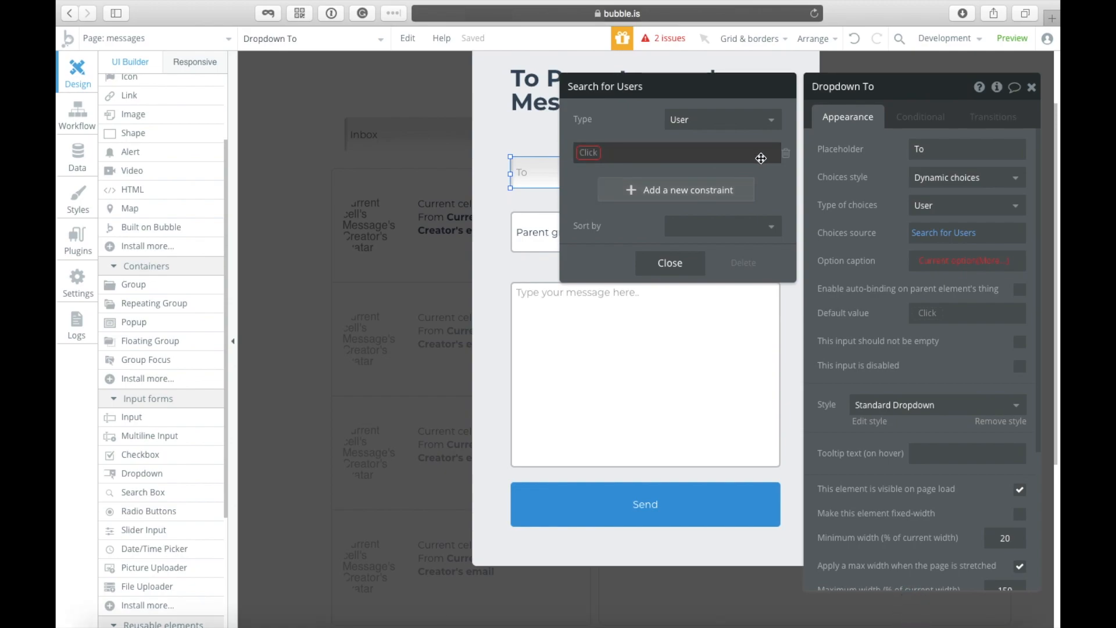
click(786, 154)
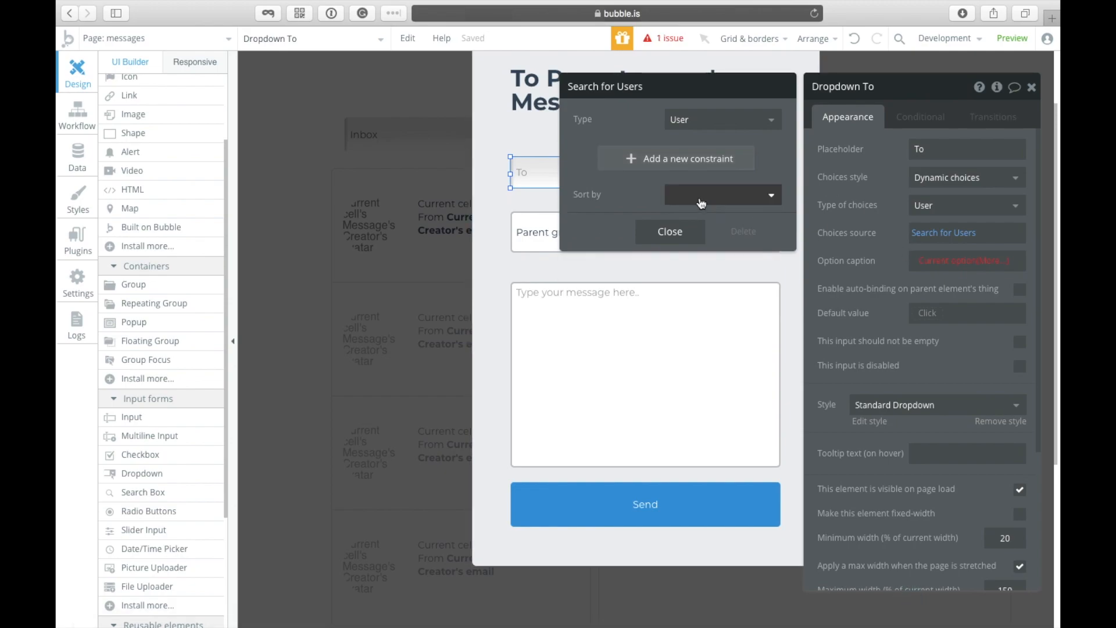
click(646, 235)
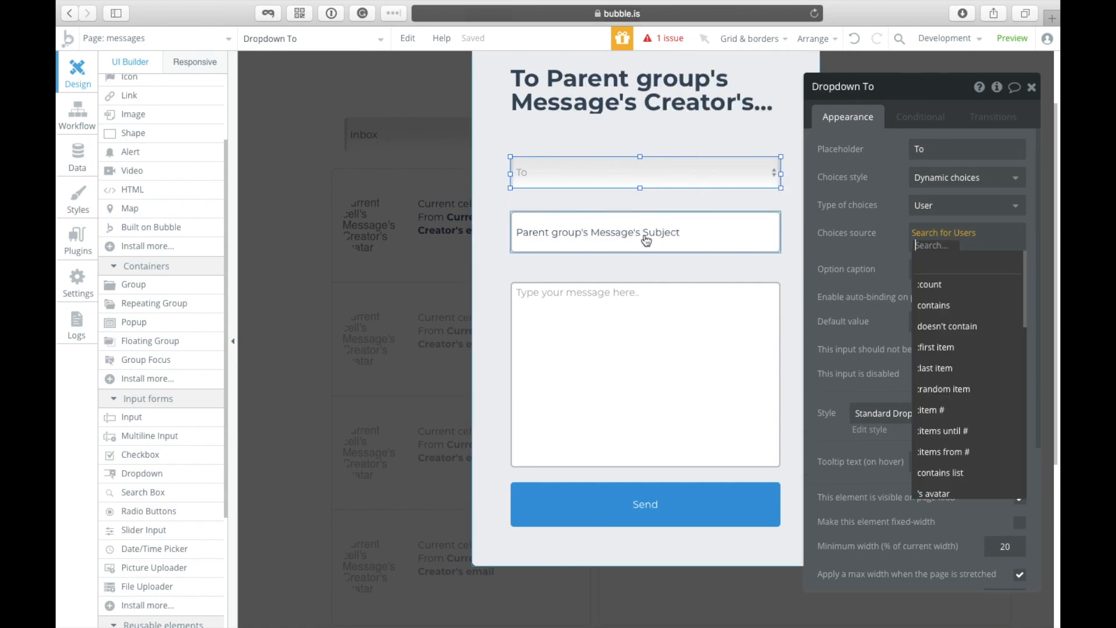
click(827, 253)
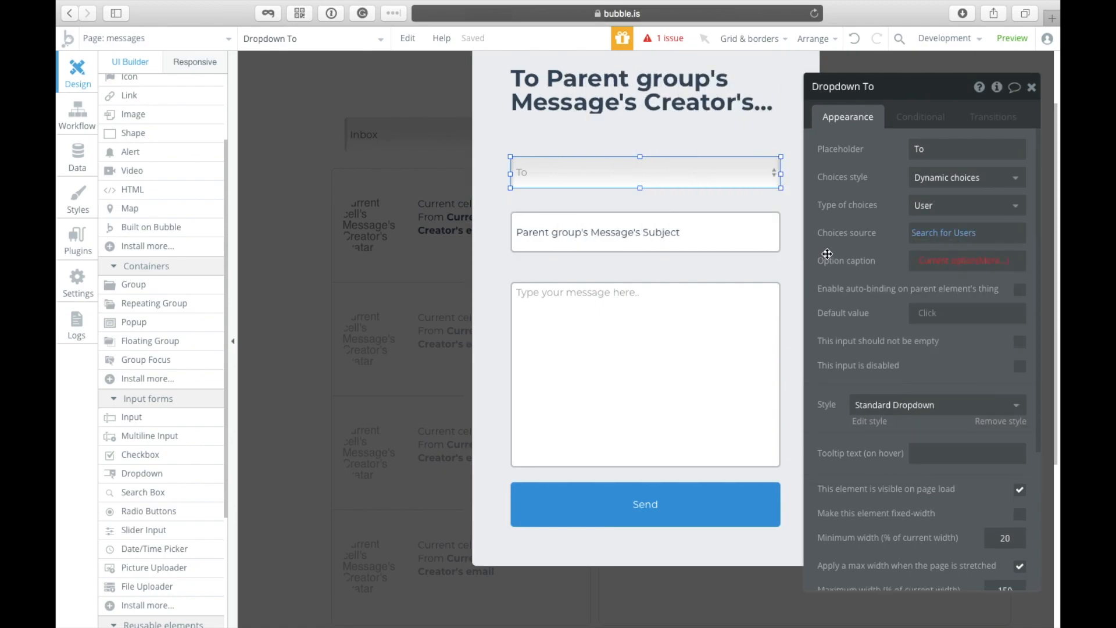
Step: Set the option caption to Current option's email
click(959, 268)
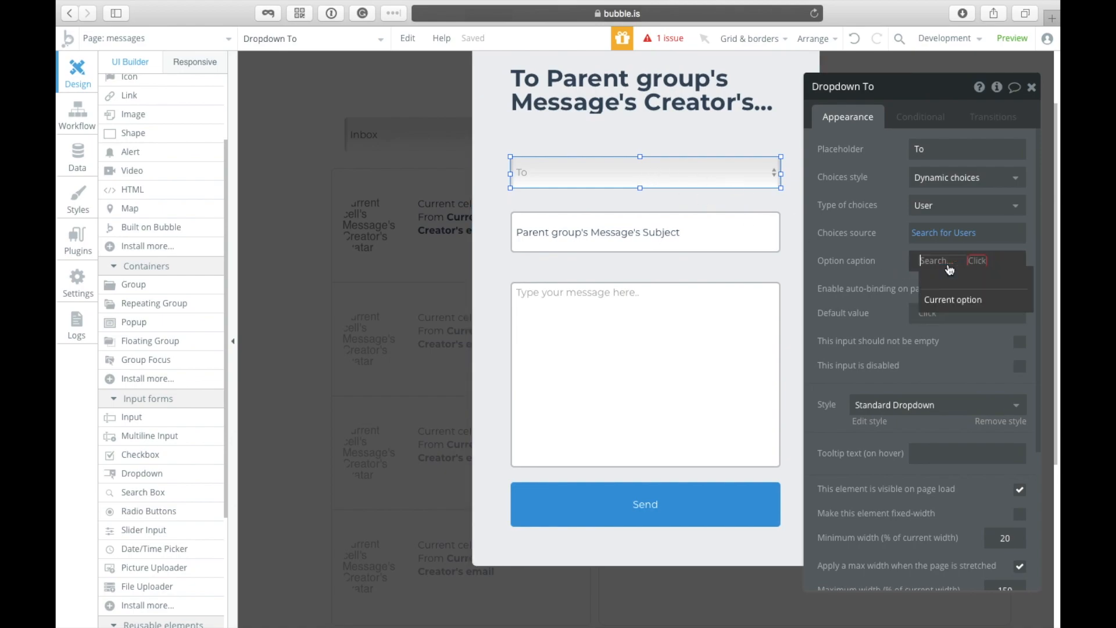
click(954, 300)
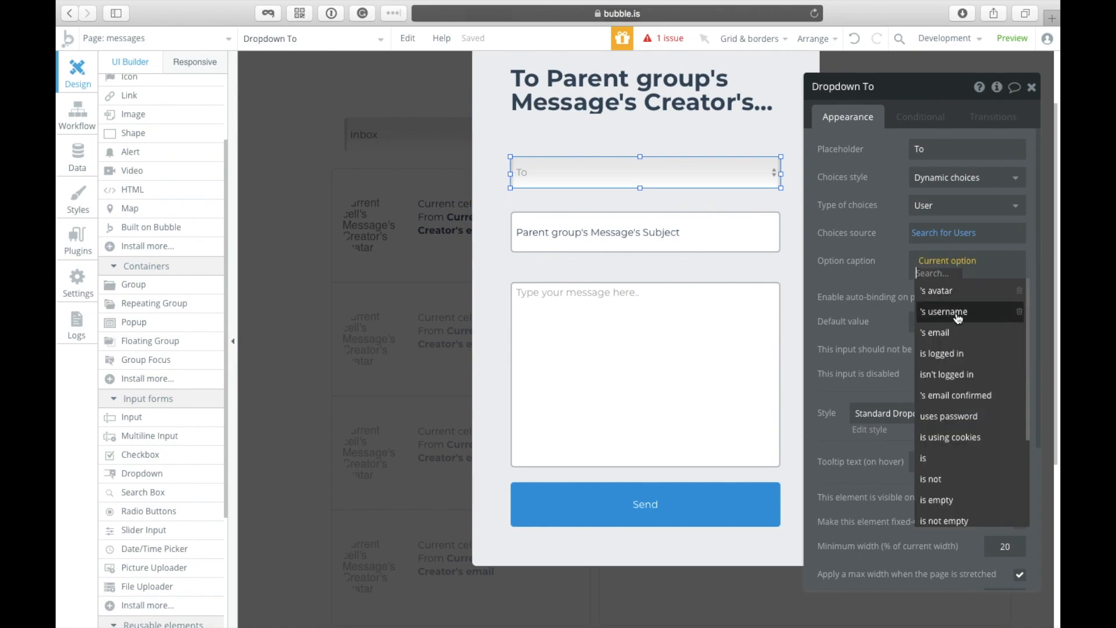
click(959, 335)
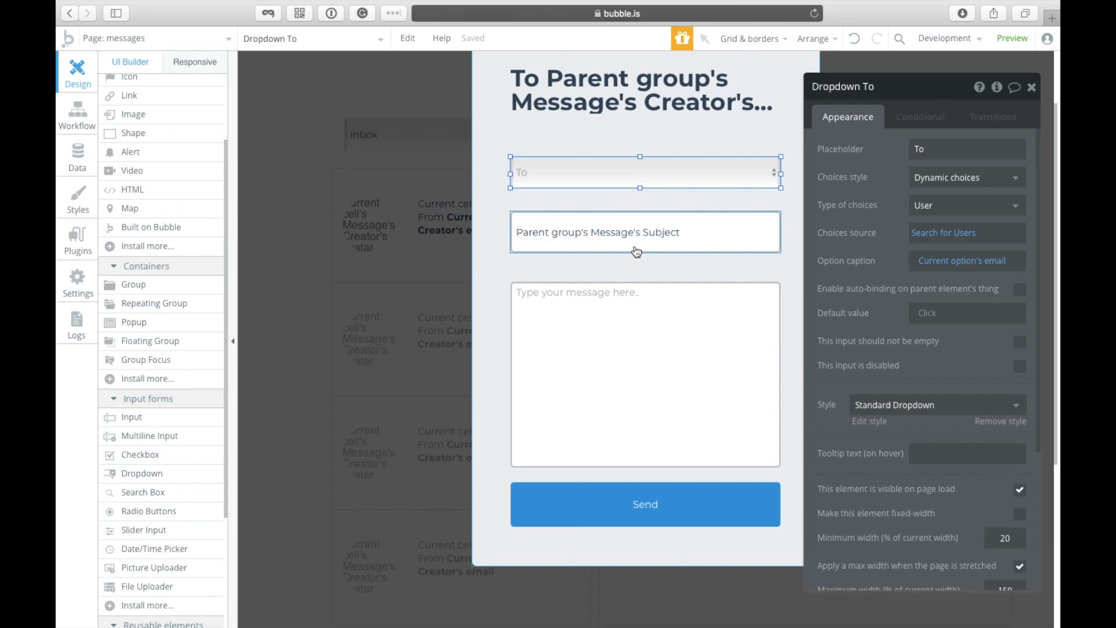
click(567, 204)
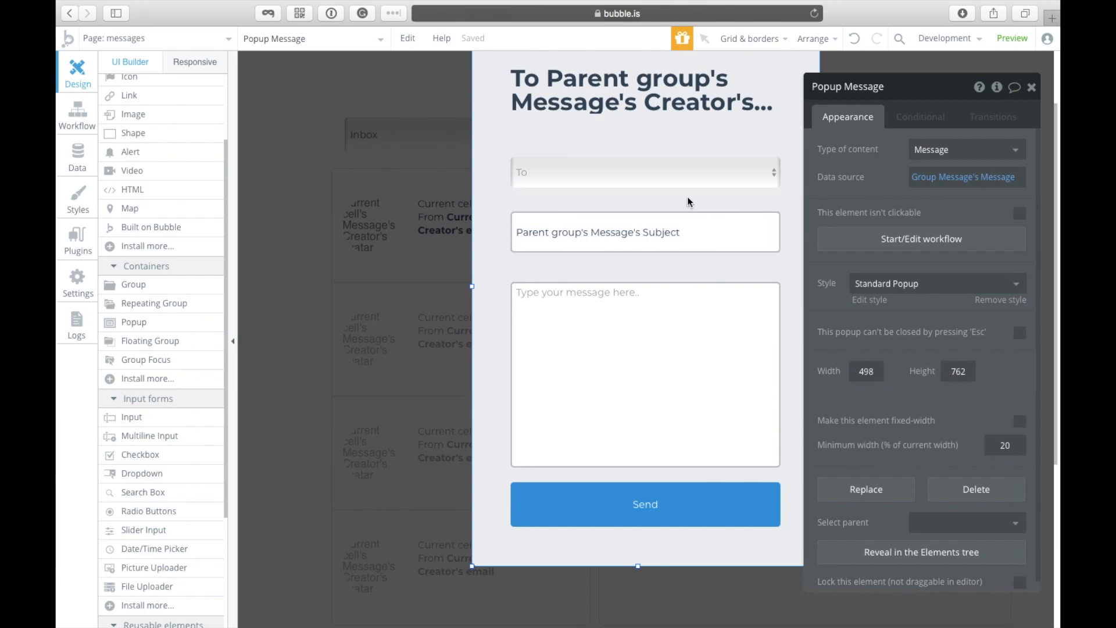
Step: Try Group Message as the popup's data source, then delete it so the source is empty
scroll(533, 132, up, 3)
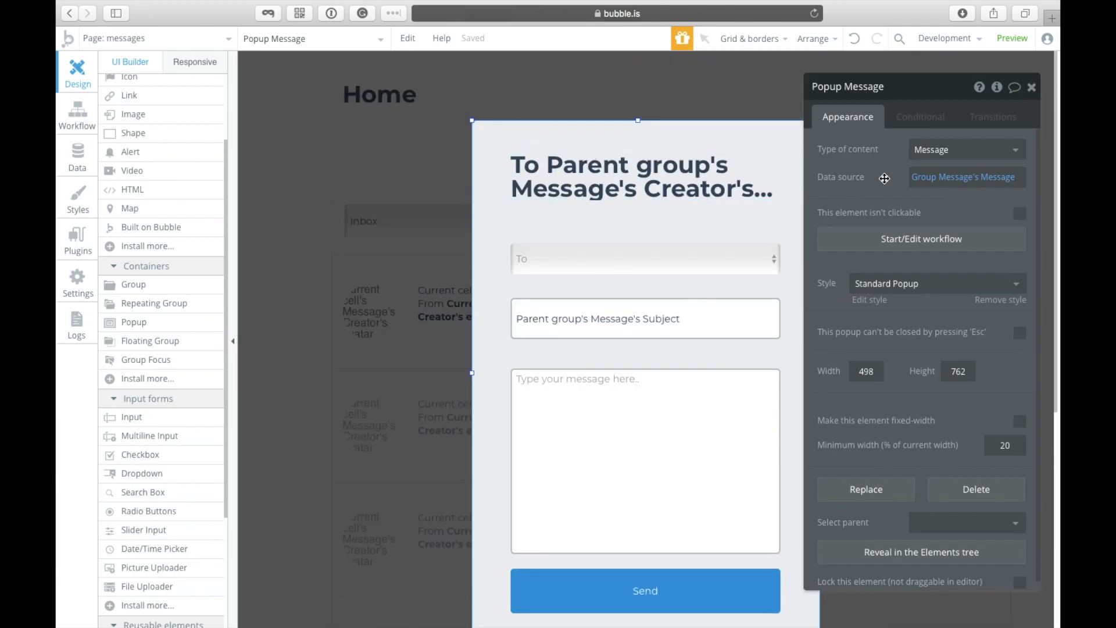
click(920, 184)
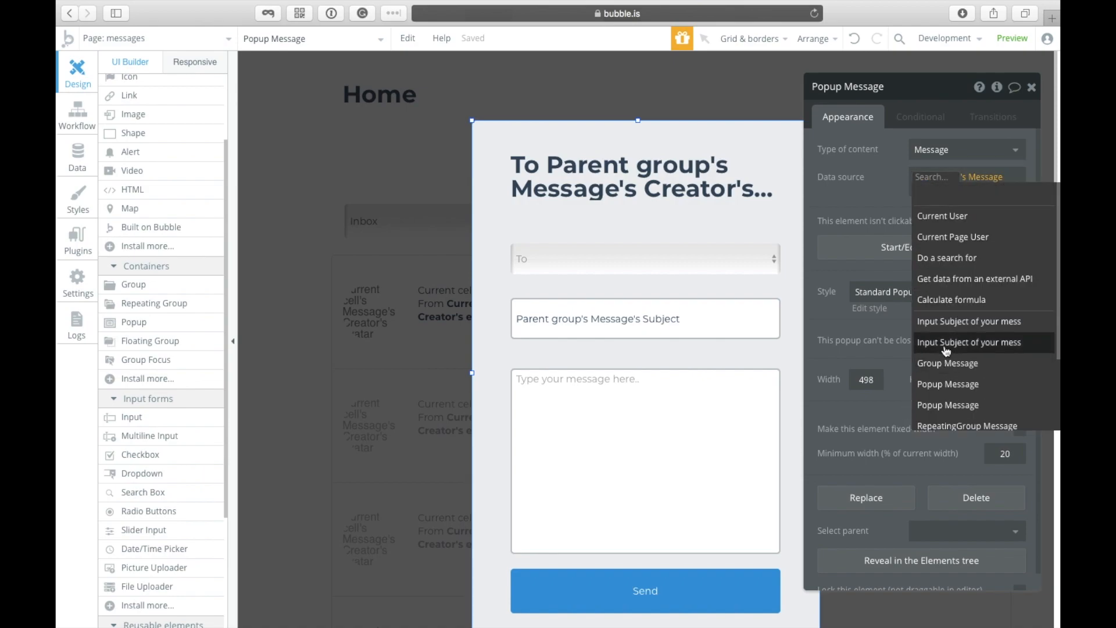
scroll(948, 403, down, 1)
scroll(957, 308, down, 2)
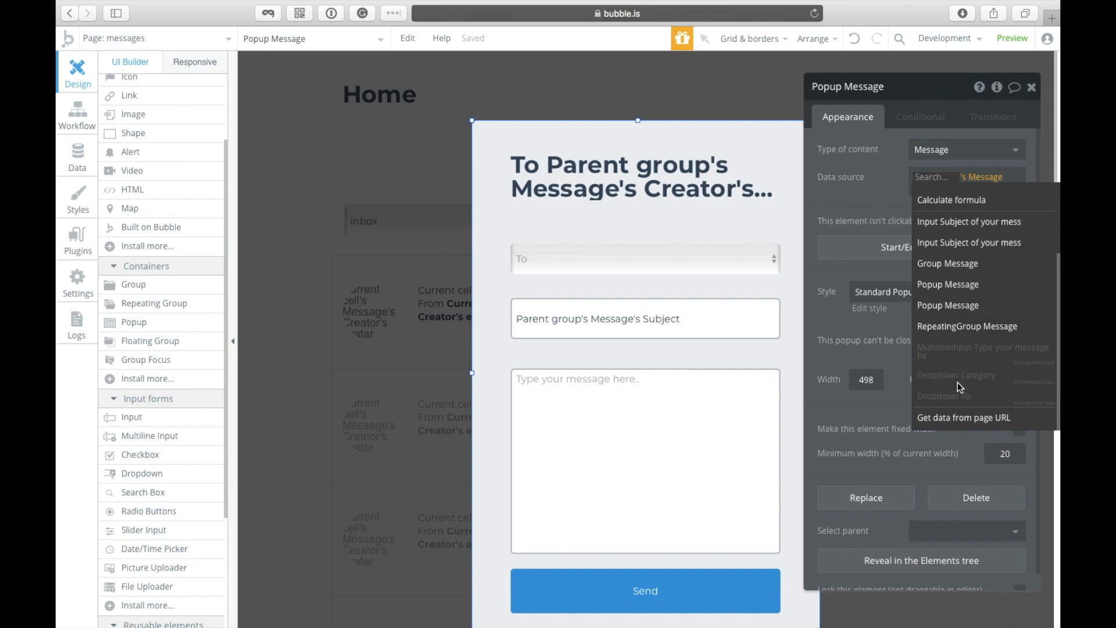
scroll(956, 314, up, 4)
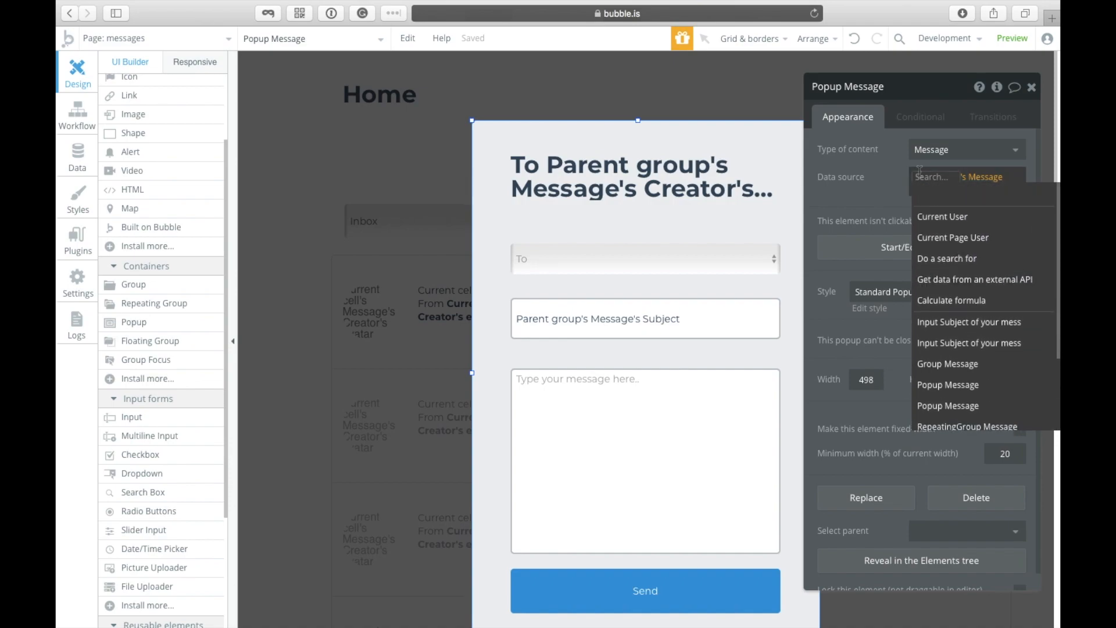
click(954, 352)
click(998, 179)
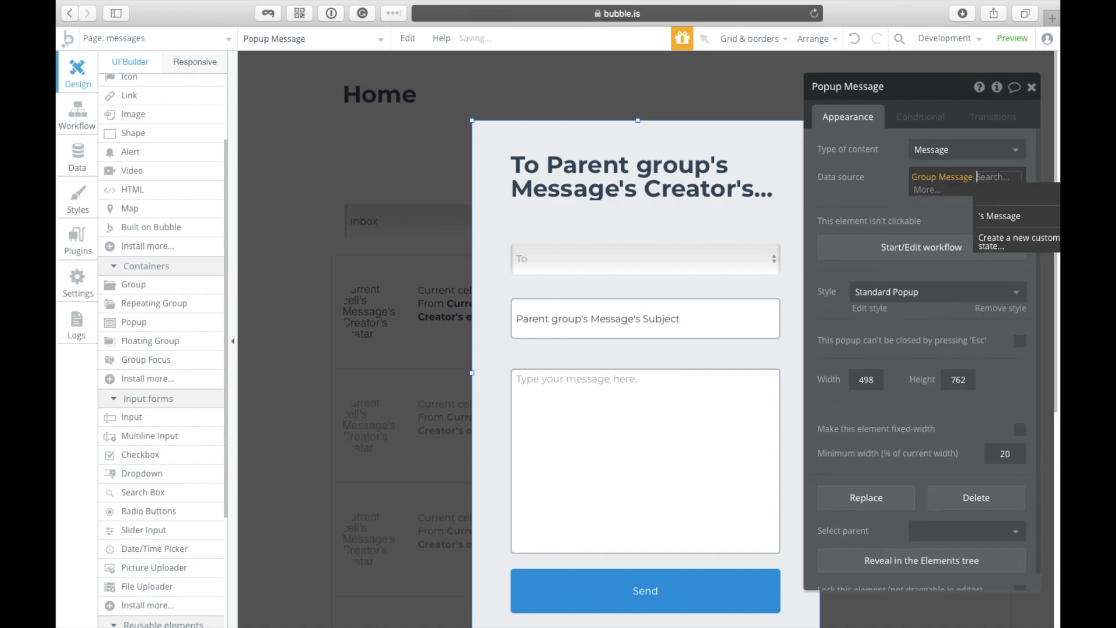
key(BackSpace)
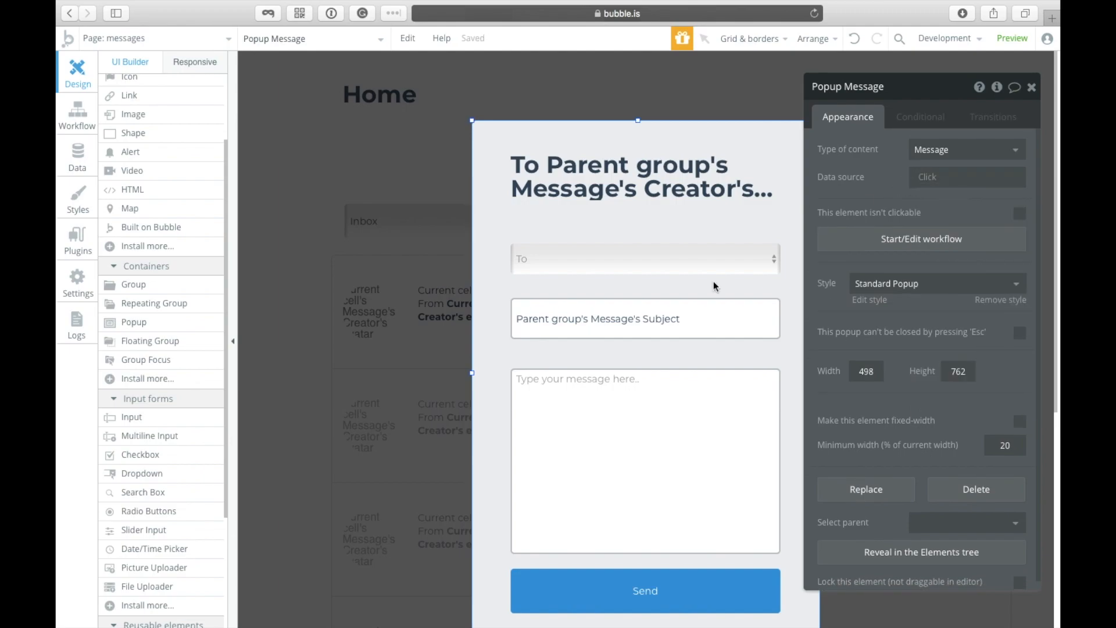
scroll(661, 464, down, 2)
click(654, 512)
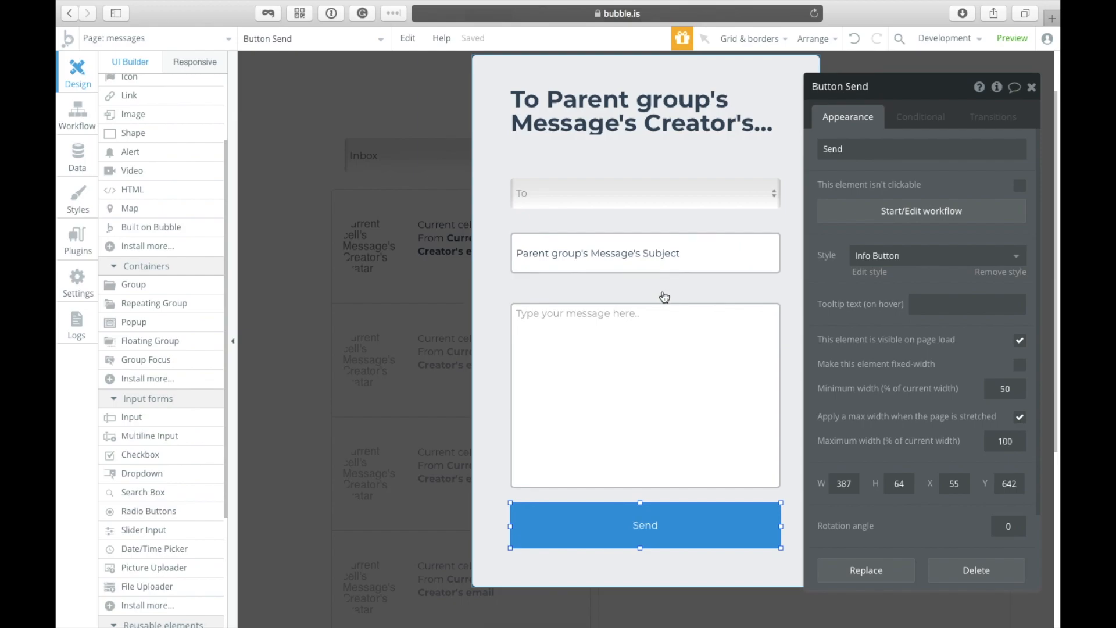
Step: Change the popup heading text to 'New Message'
click(635, 132)
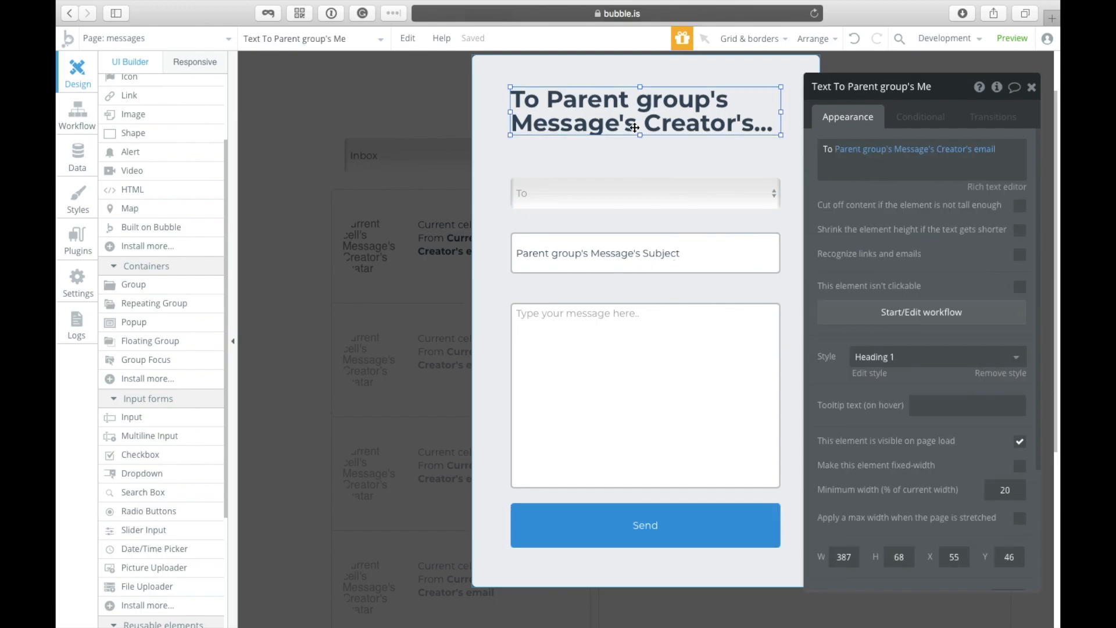
click(856, 172)
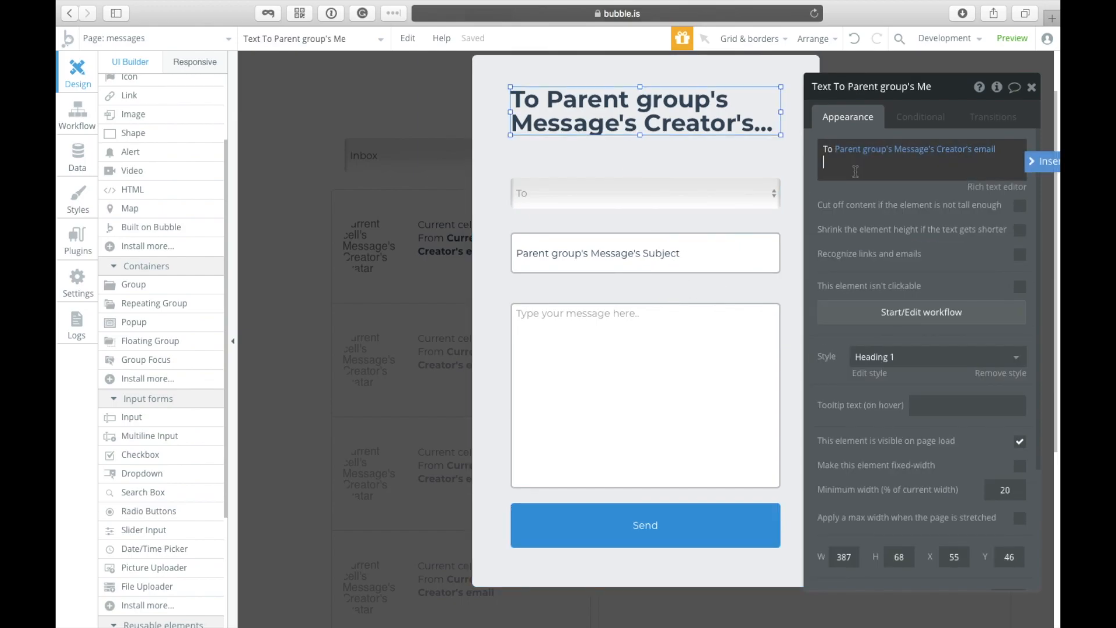
key(BackSpace)
key(BackSpace)
key(BackSpace)
key(BackSpace)
key(BackSpace)
key(BackSpace)
key(BackSpace)
key(BackSpace)
key(BackSpace)
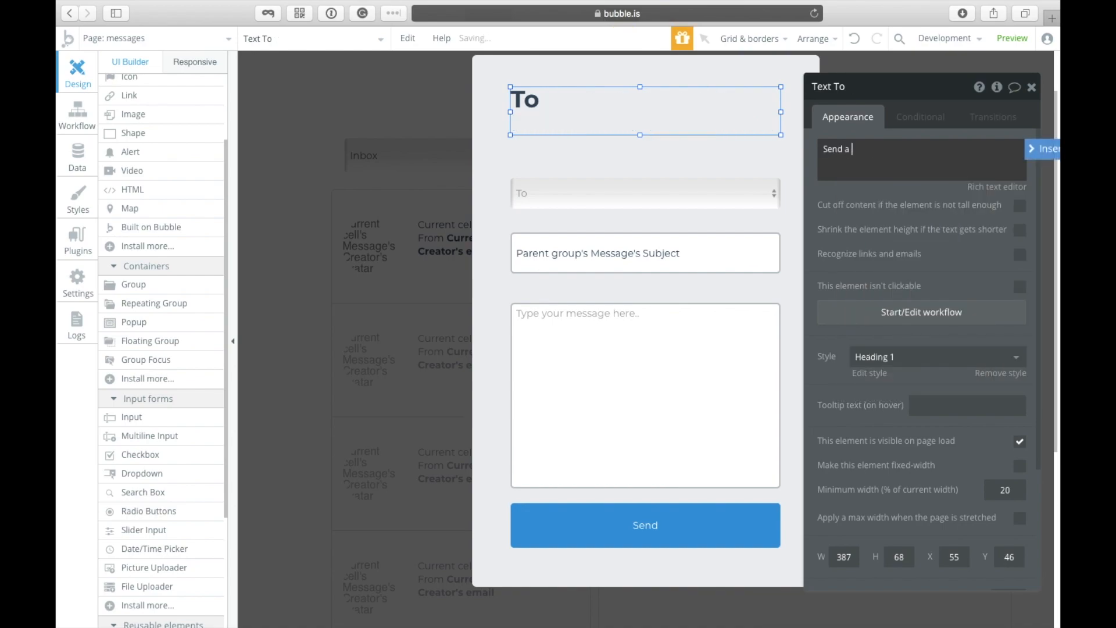
text(Send)
key(ctrl+a)
text(n)
click(727, 184)
click(673, 117)
Step: Try appending the To dropdown's value to the heading, remove it, and start Send's workflow
click(840, 159)
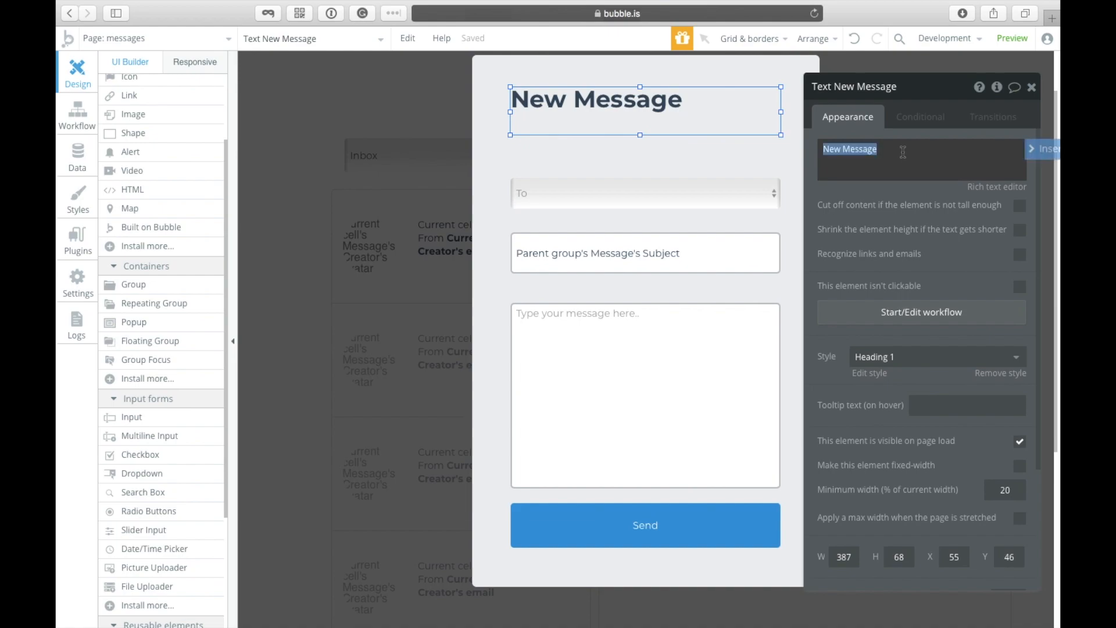
key(End)
text(to)
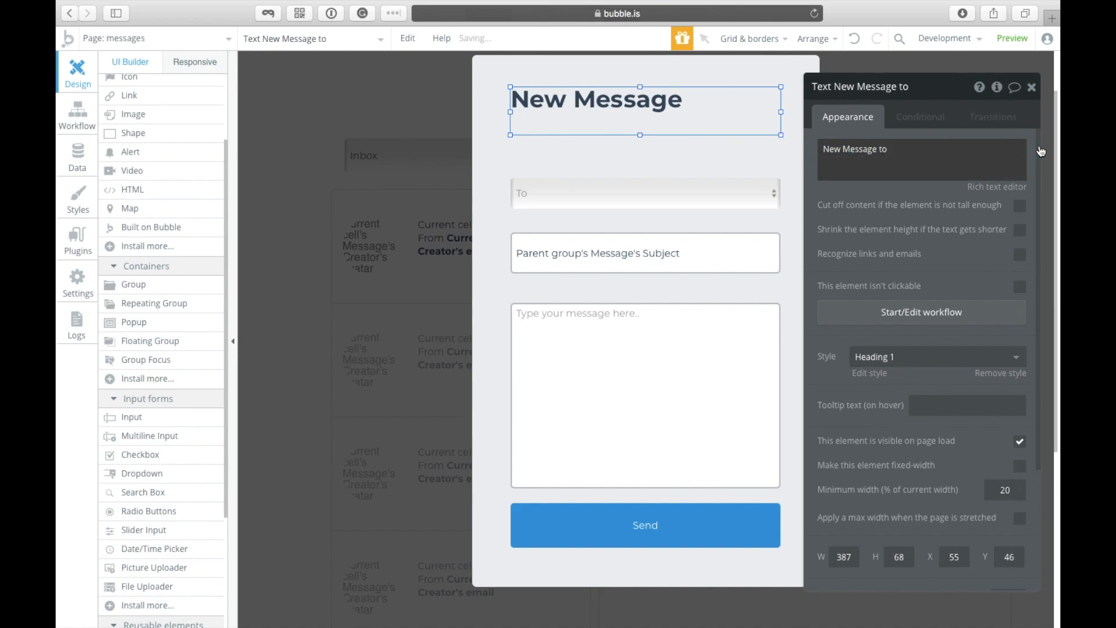
click(1042, 149)
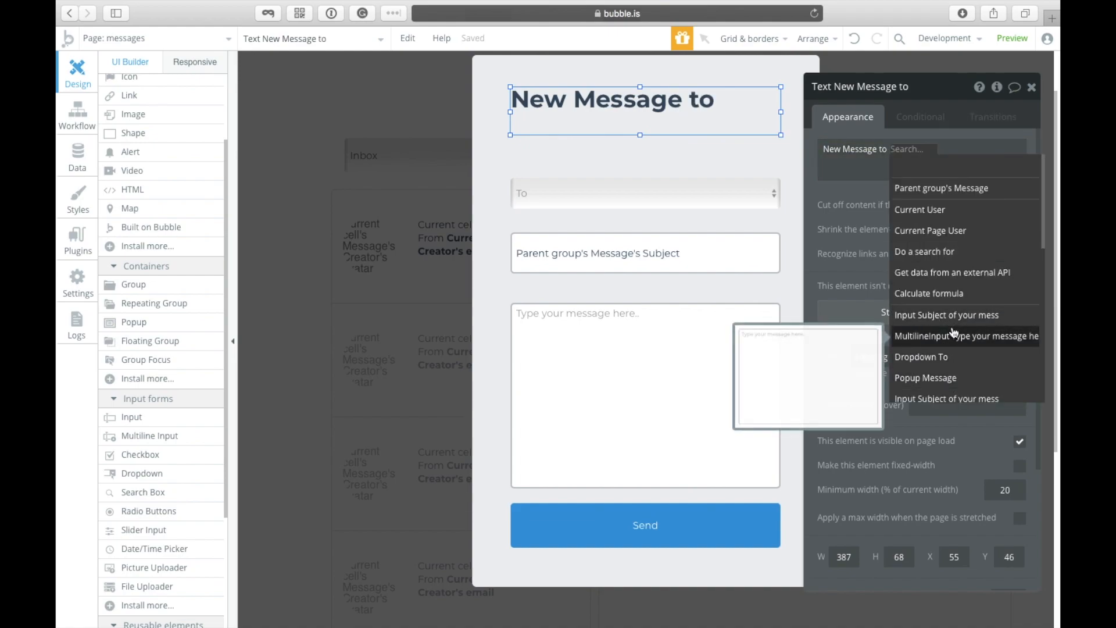
click(947, 357)
click(961, 173)
key(BackSpace)
key(BackSpace)
key(BackSpace)
key(Right)
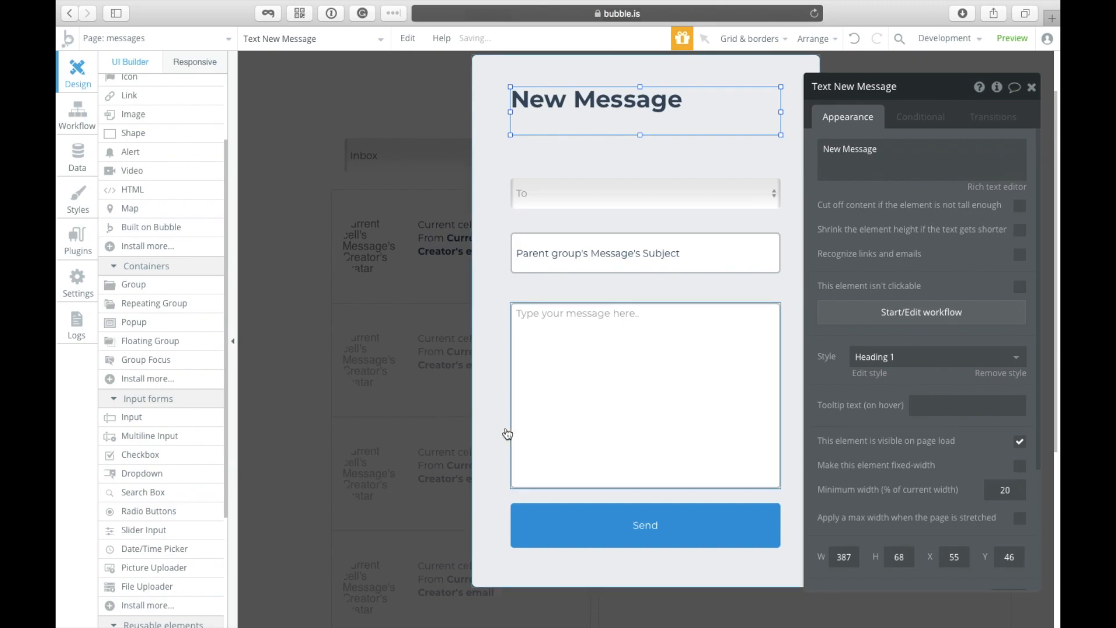
click(573, 528)
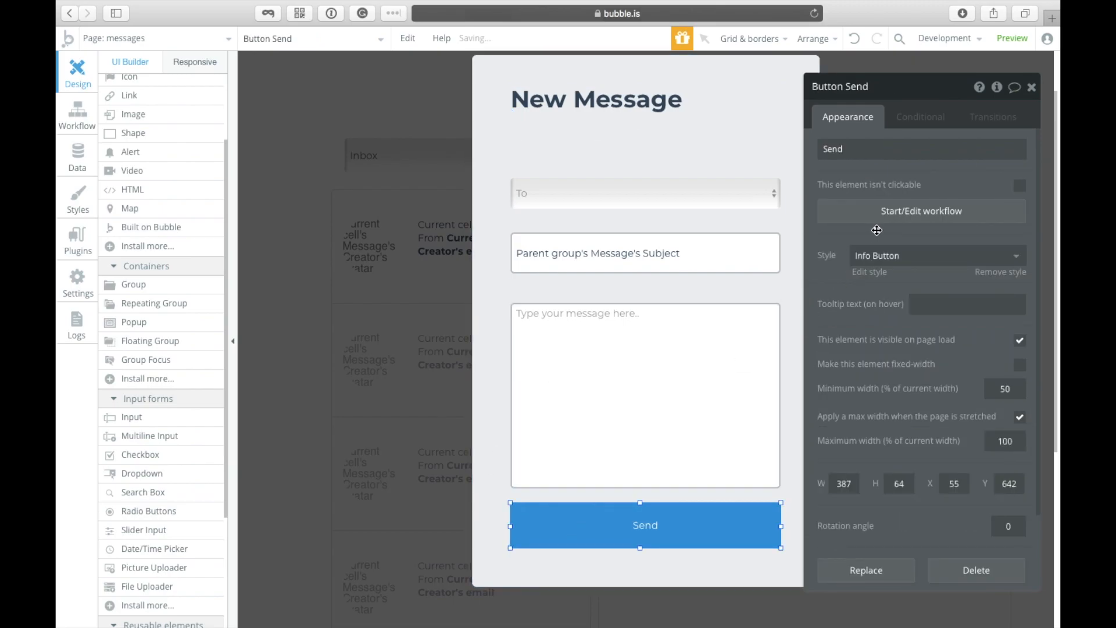
click(893, 211)
Step: Add a Create a new thing action of type Message with Body, Destination and Subject fields
click(360, 219)
mouse_move(351, 269)
mouse_move(325, 284)
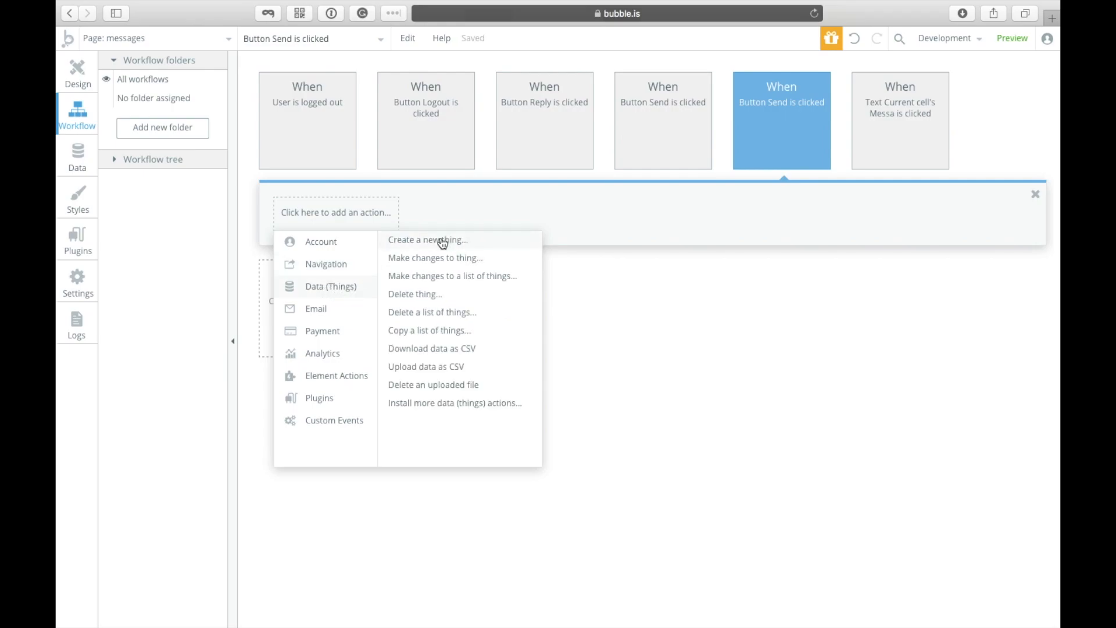
click(442, 243)
click(991, 122)
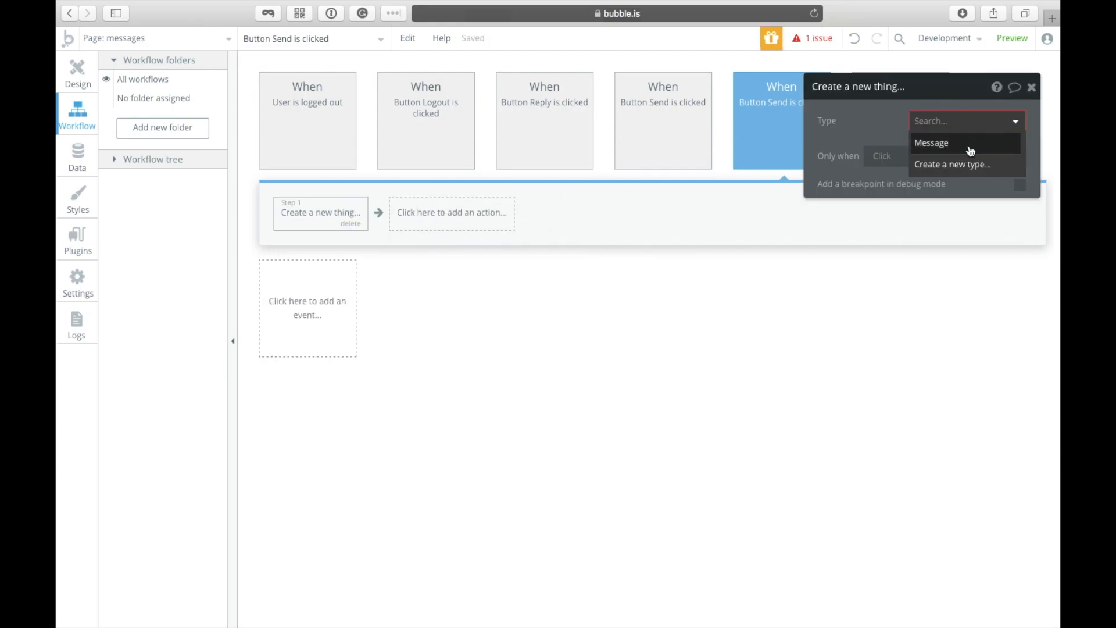
click(971, 145)
click(896, 165)
click(847, 156)
click(841, 170)
click(844, 187)
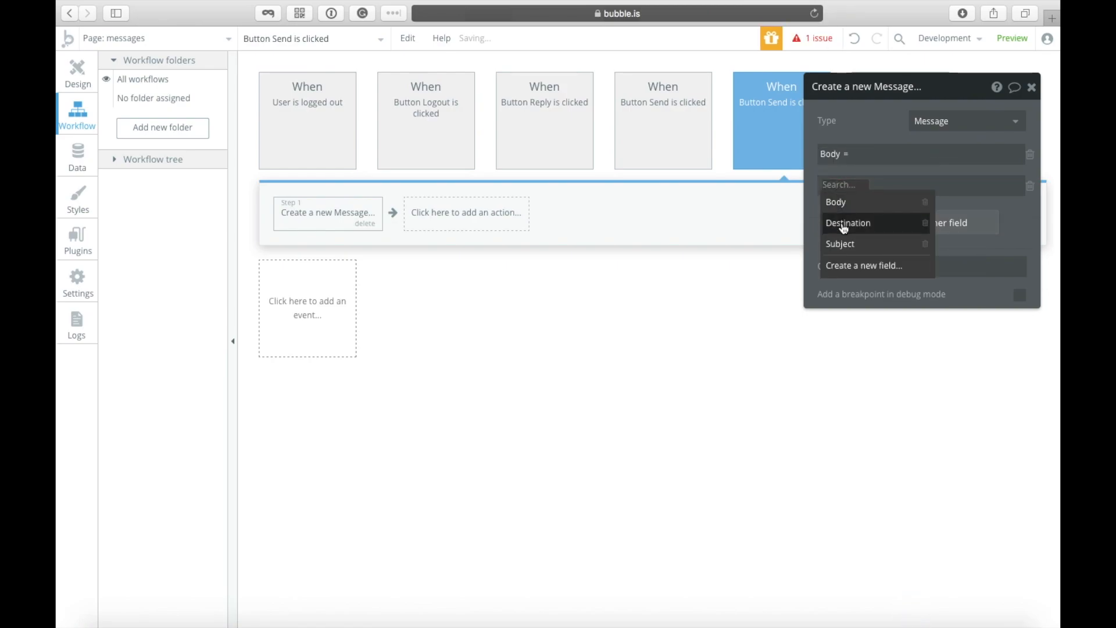
click(843, 223)
click(844, 226)
click(841, 224)
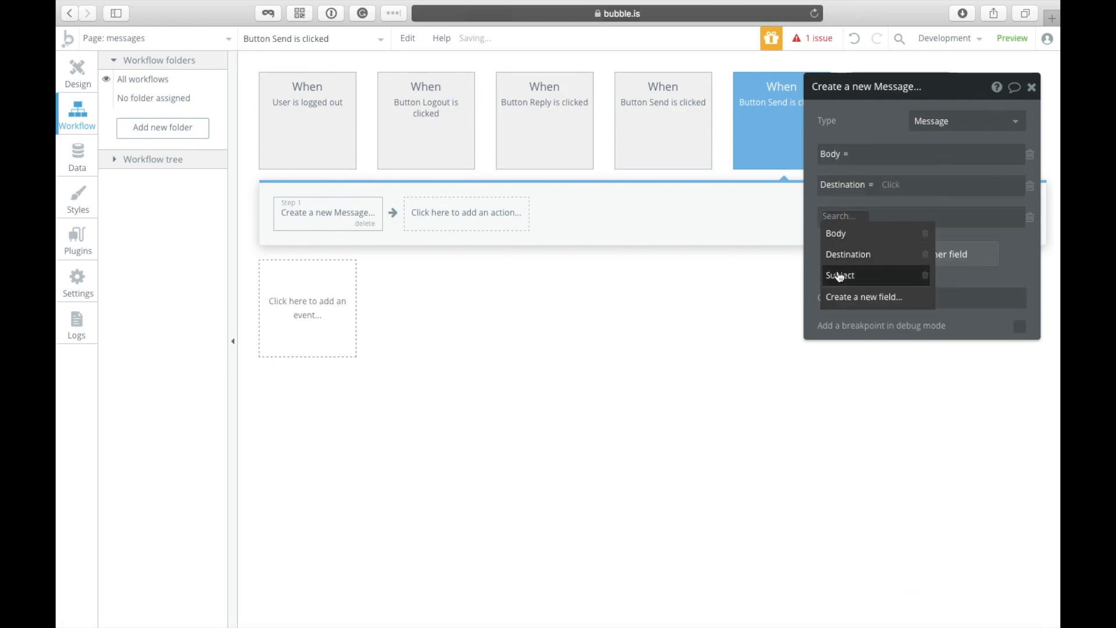
click(840, 274)
Step: Set Destination to the To dropdown's value, Subject to the subject input's value, Body to the message box's value
click(884, 186)
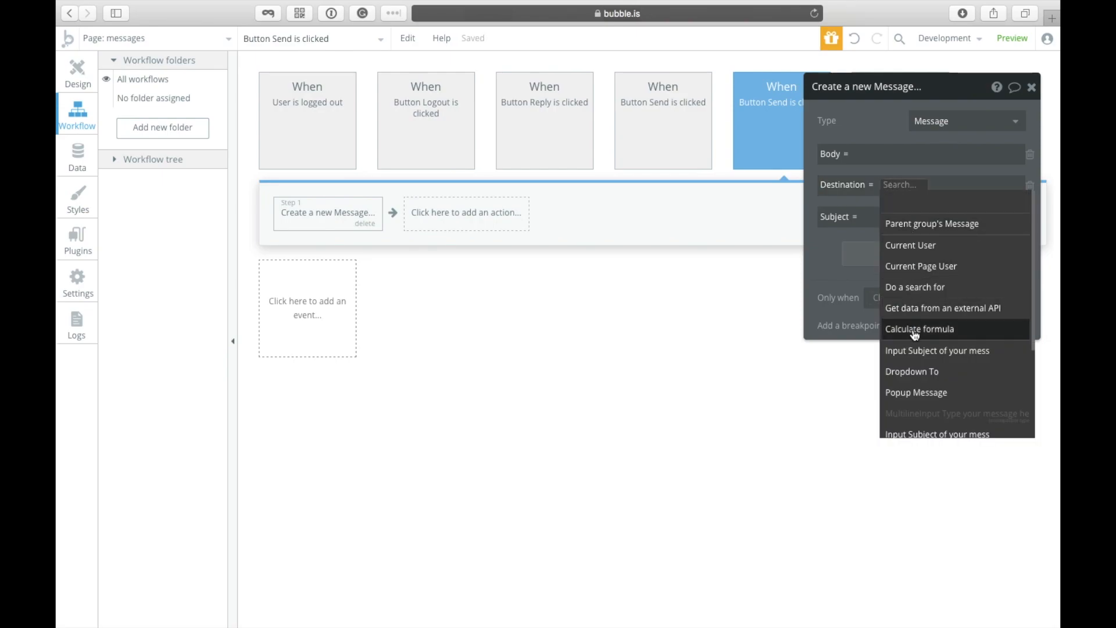
click(941, 372)
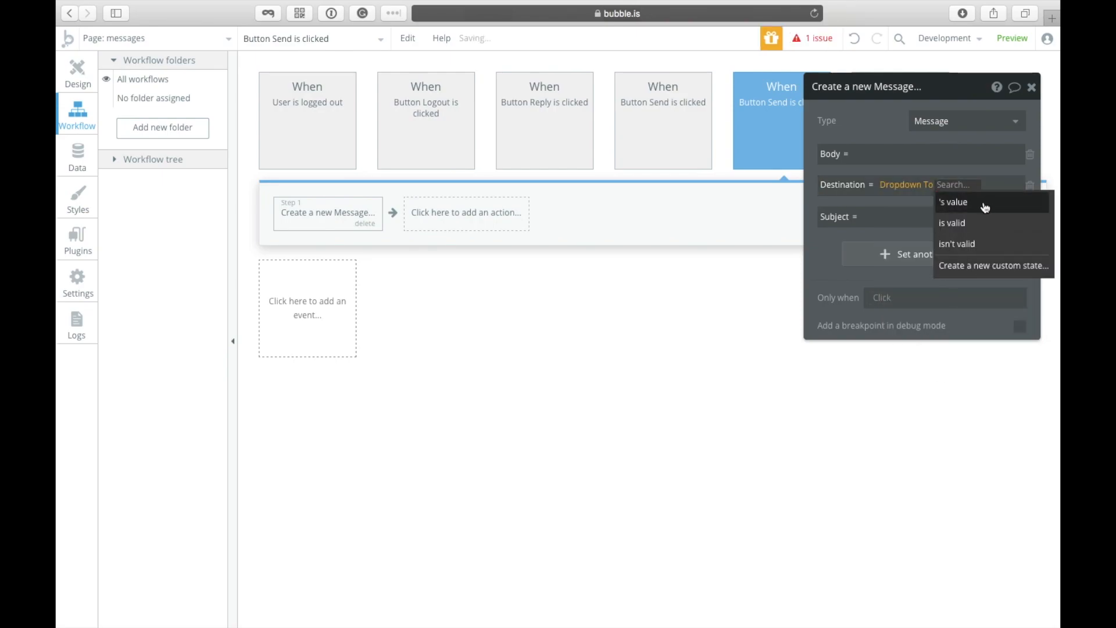
click(984, 206)
click(884, 215)
click(1038, 217)
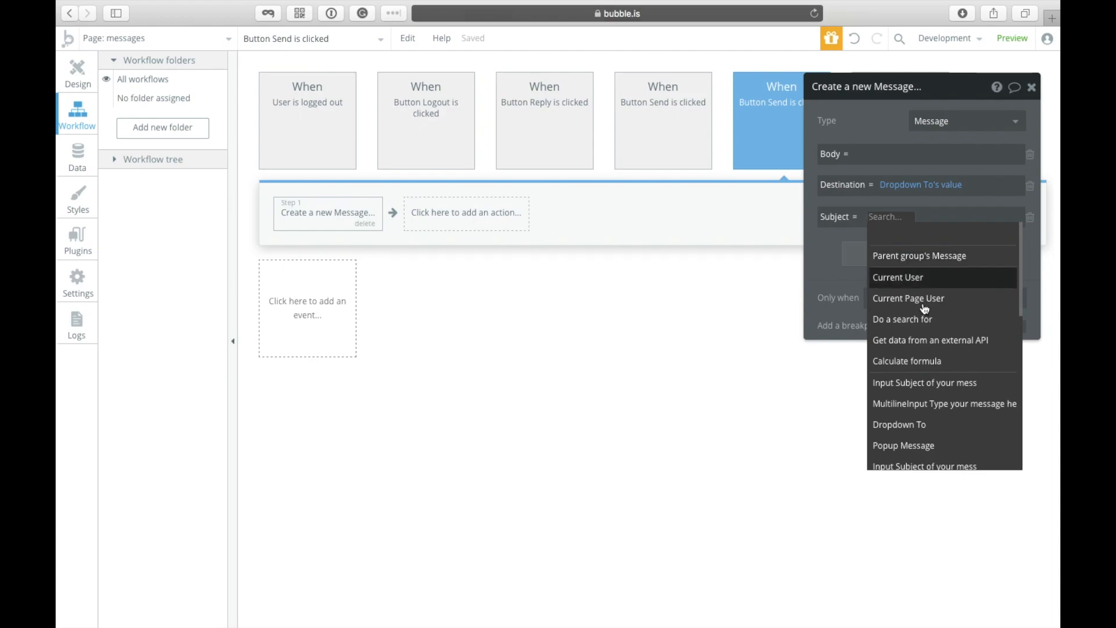
click(918, 383)
click(1015, 155)
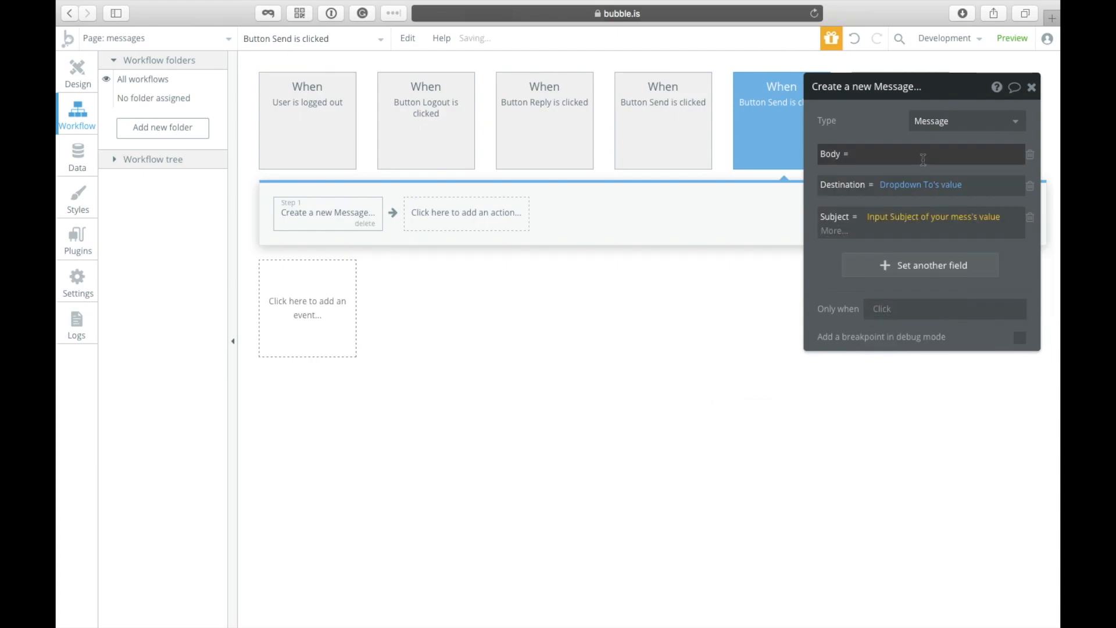
click(1041, 164)
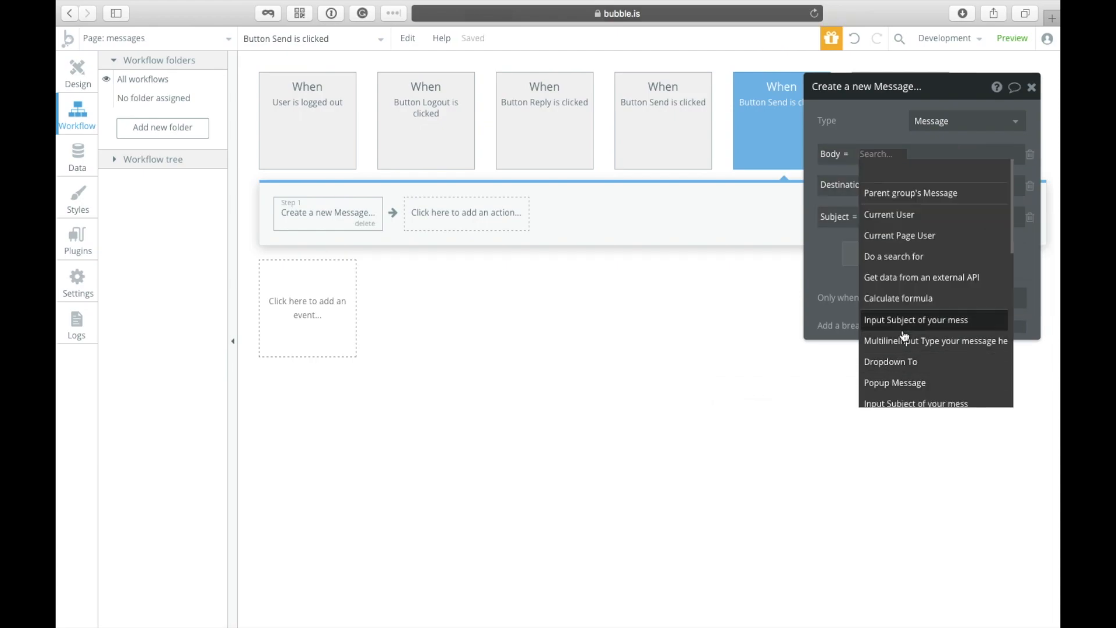
click(912, 341)
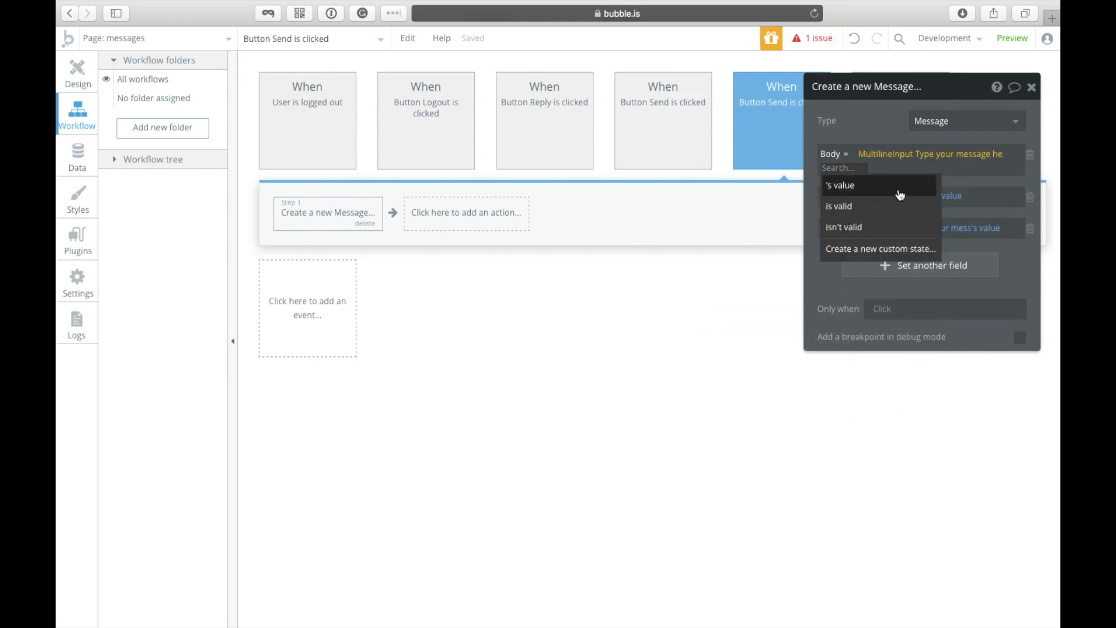
click(900, 187)
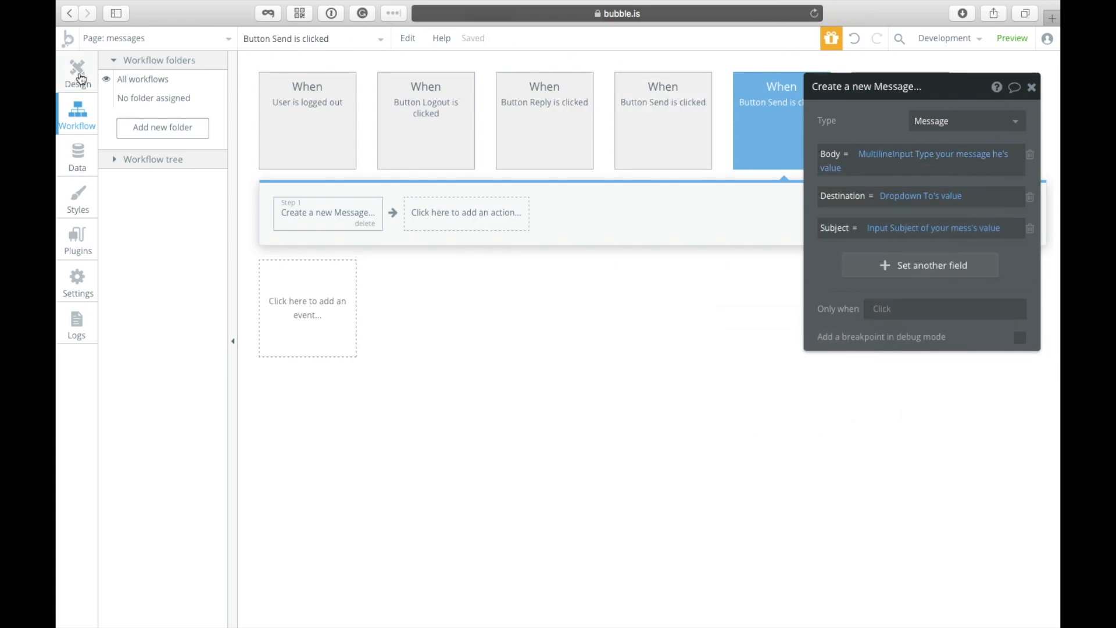
Step: Add a Reset relevant inputs action to the Send workflow
click(92, 80)
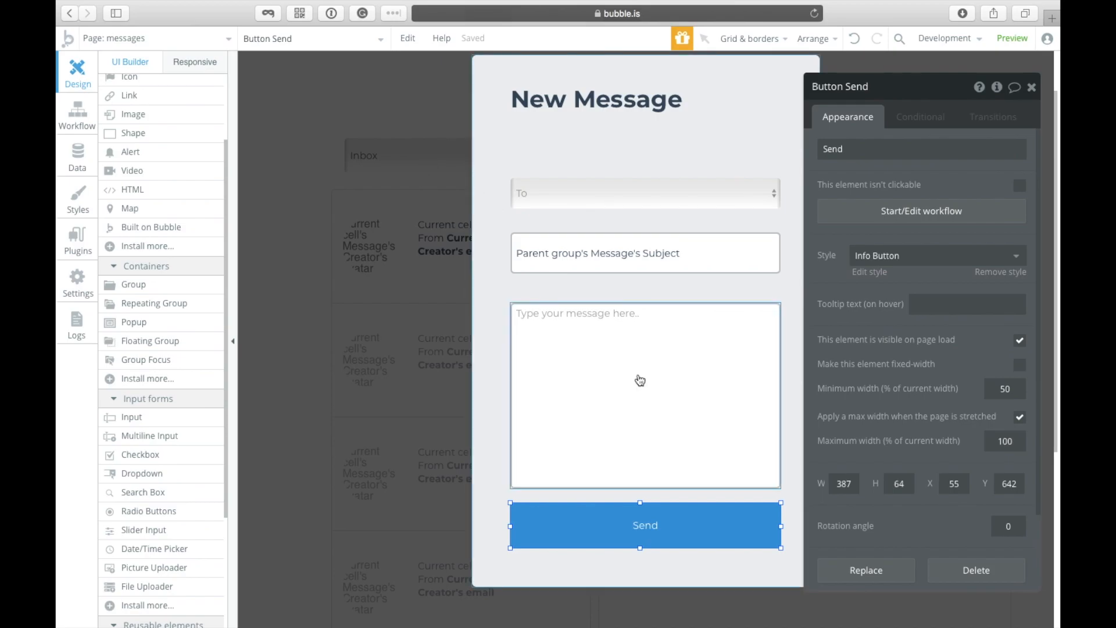
click(881, 214)
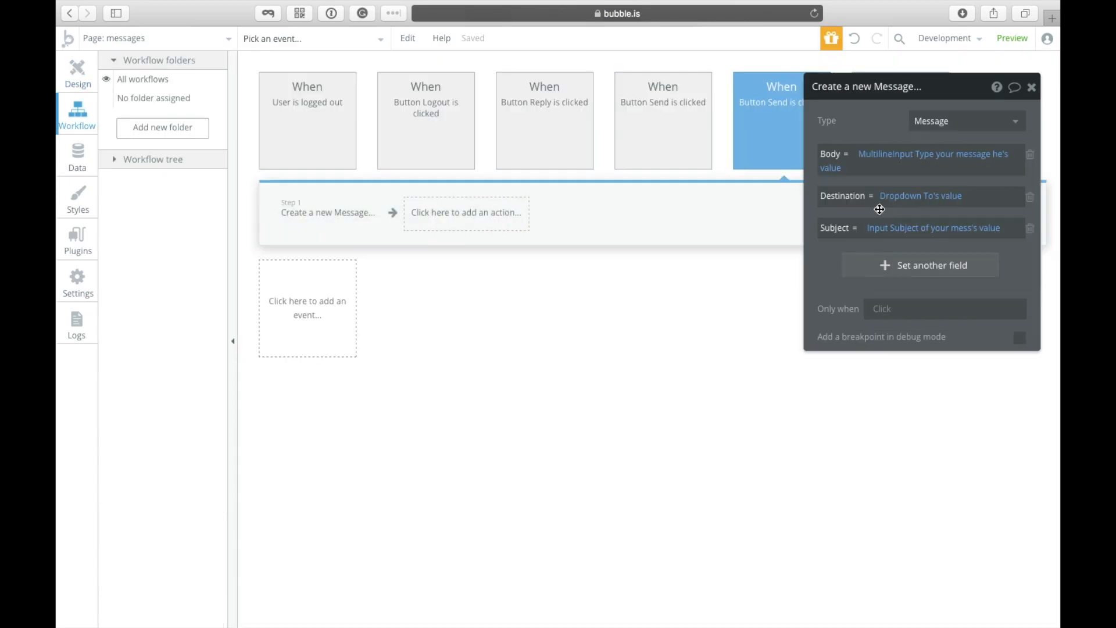
click(444, 212)
mouse_move(467, 381)
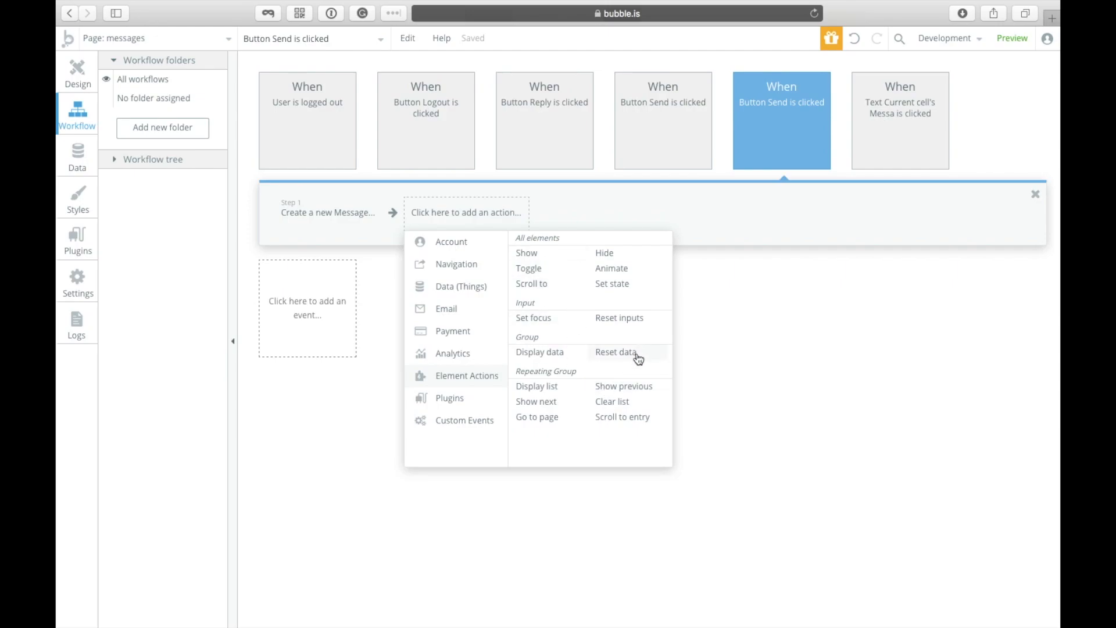
click(615, 319)
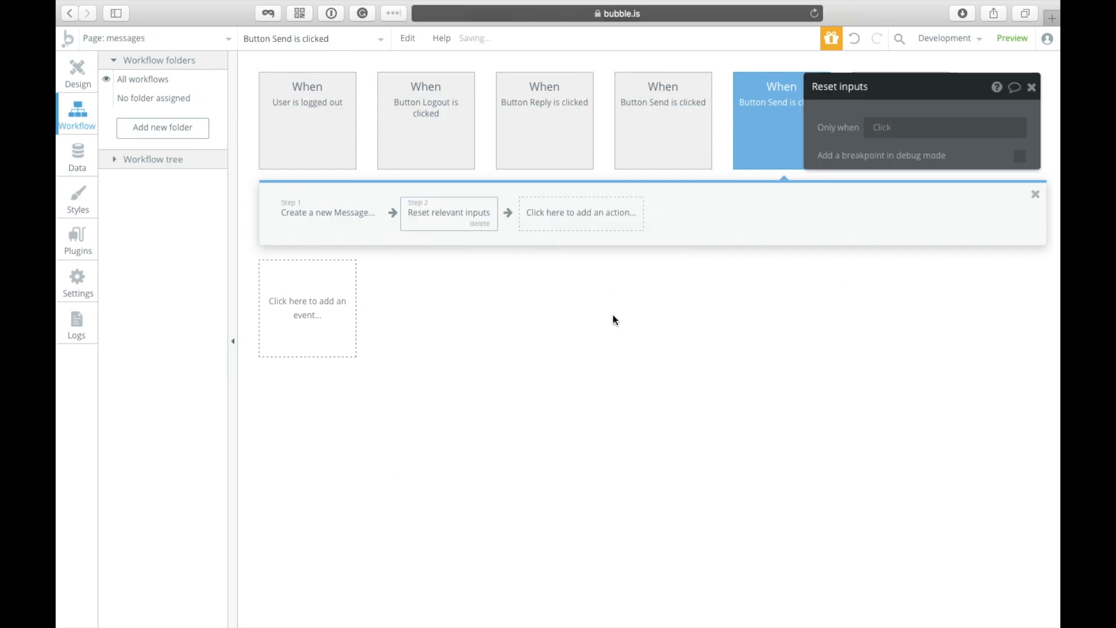
Step: Add a Hide element action for Popup Message, then return to the page design
click(590, 227)
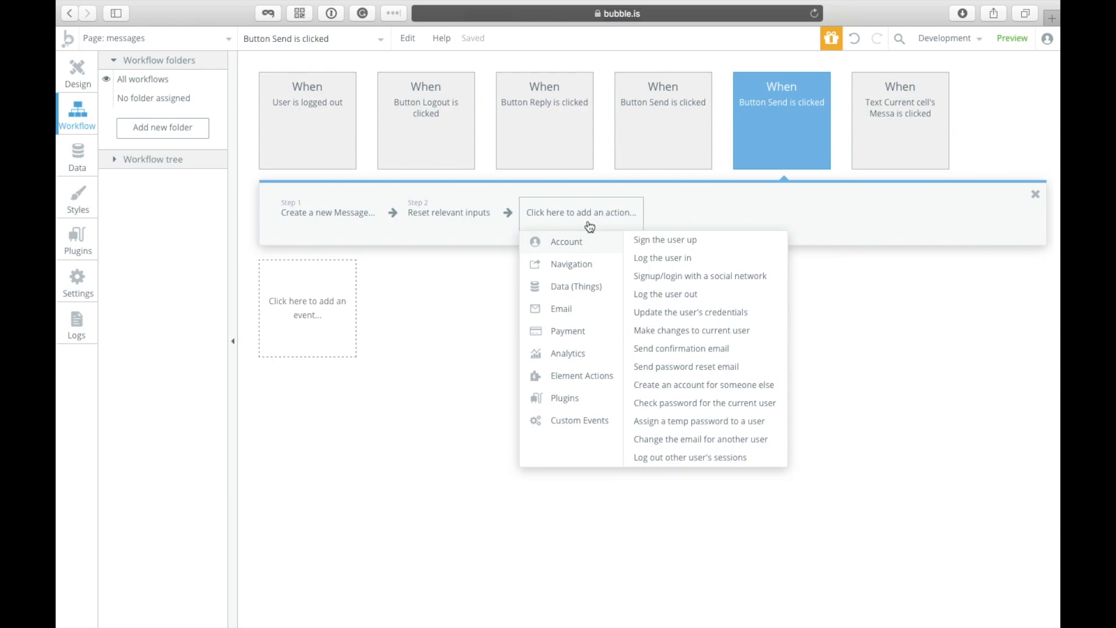
mouse_move(580, 319)
mouse_move(568, 360)
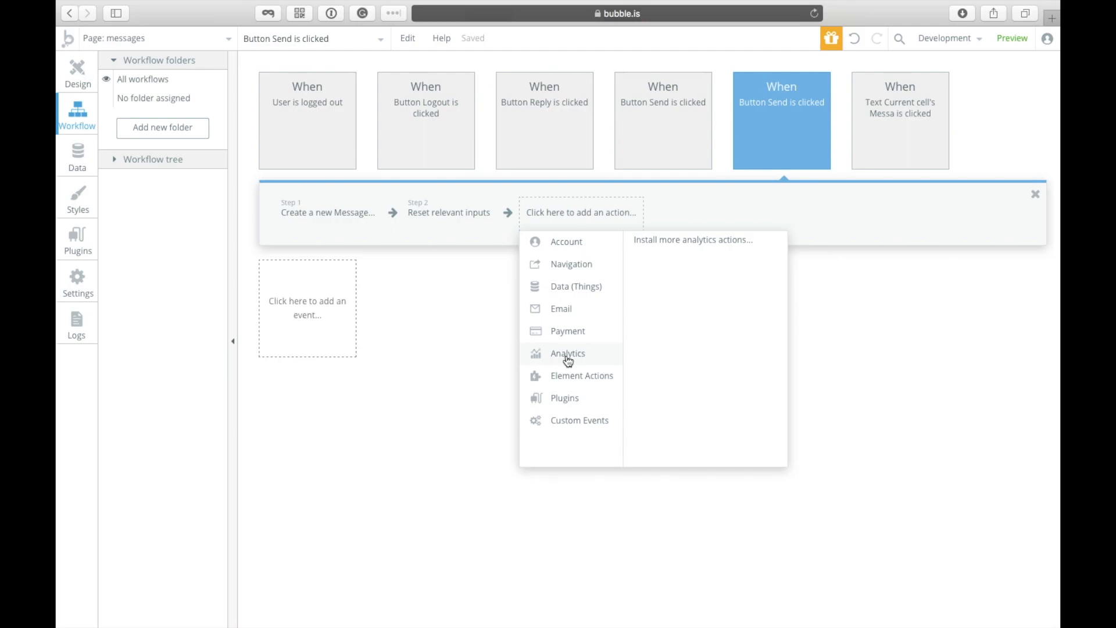
mouse_move(617, 385)
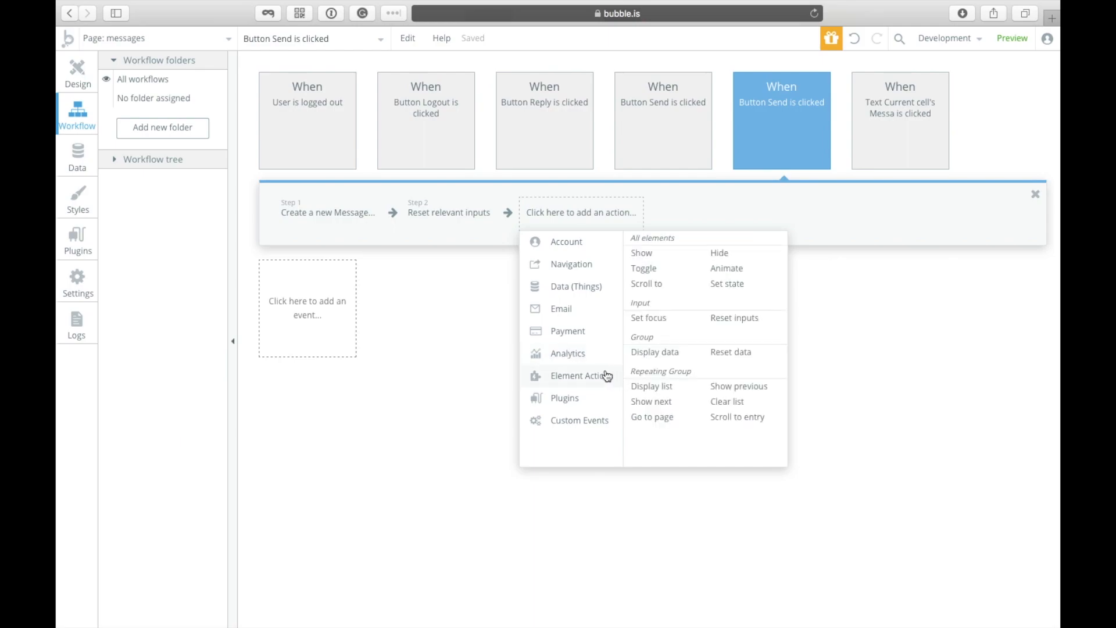
click(725, 258)
click(916, 121)
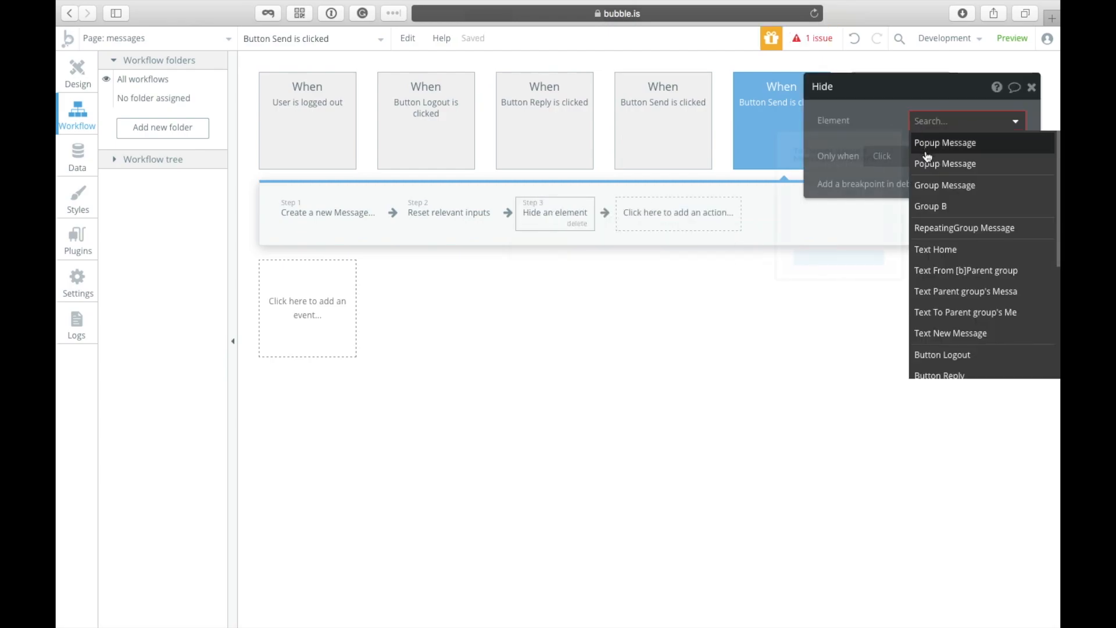
click(926, 164)
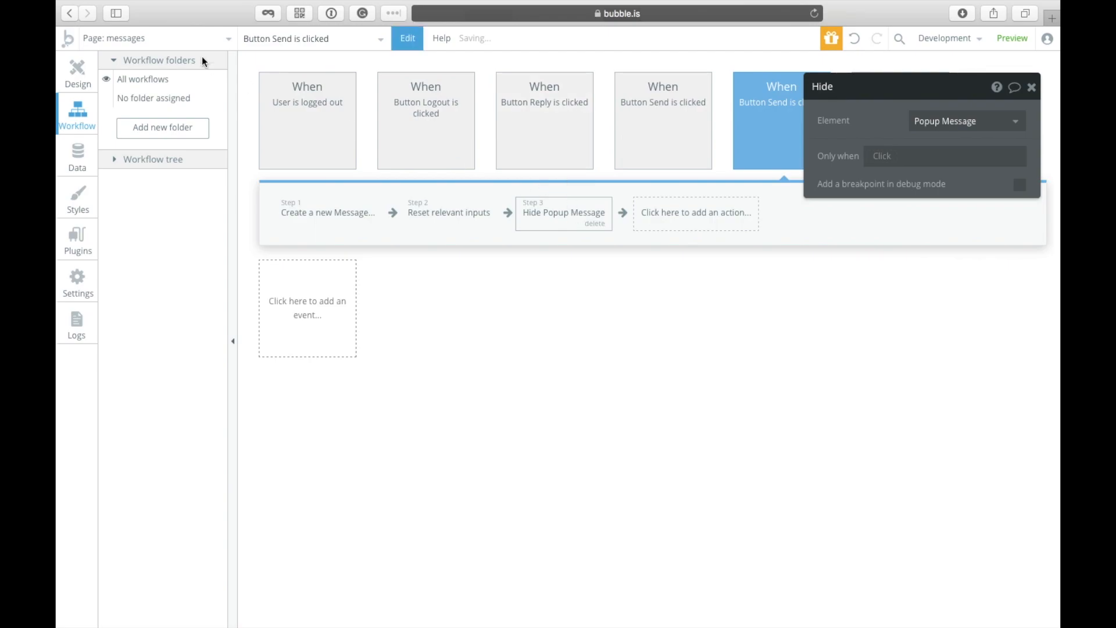
click(77, 69)
click(295, 126)
click(295, 39)
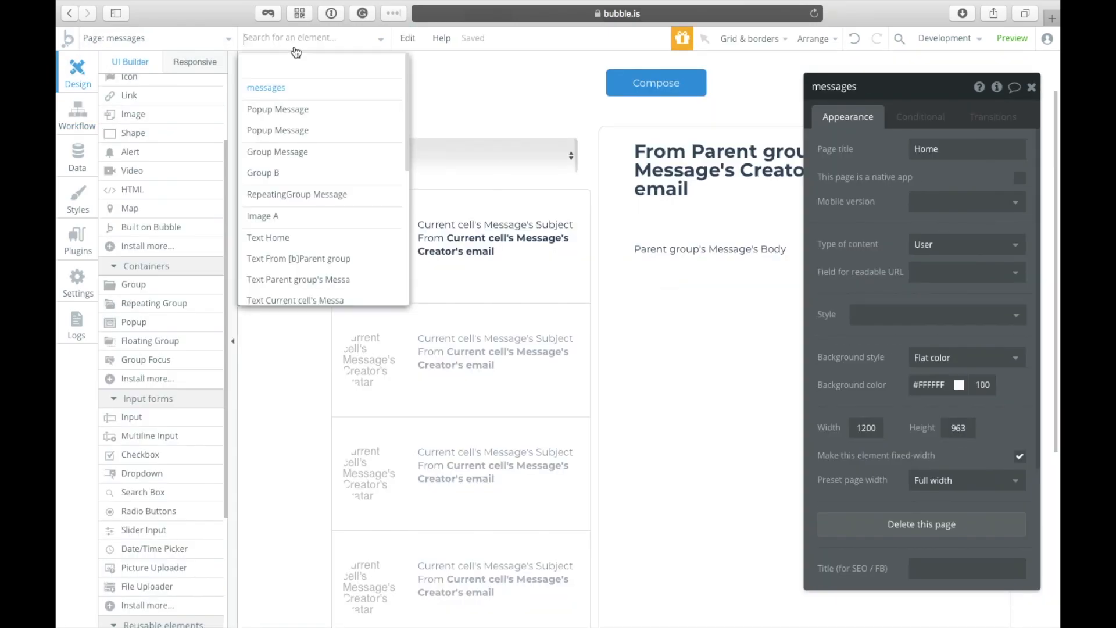
click(329, 127)
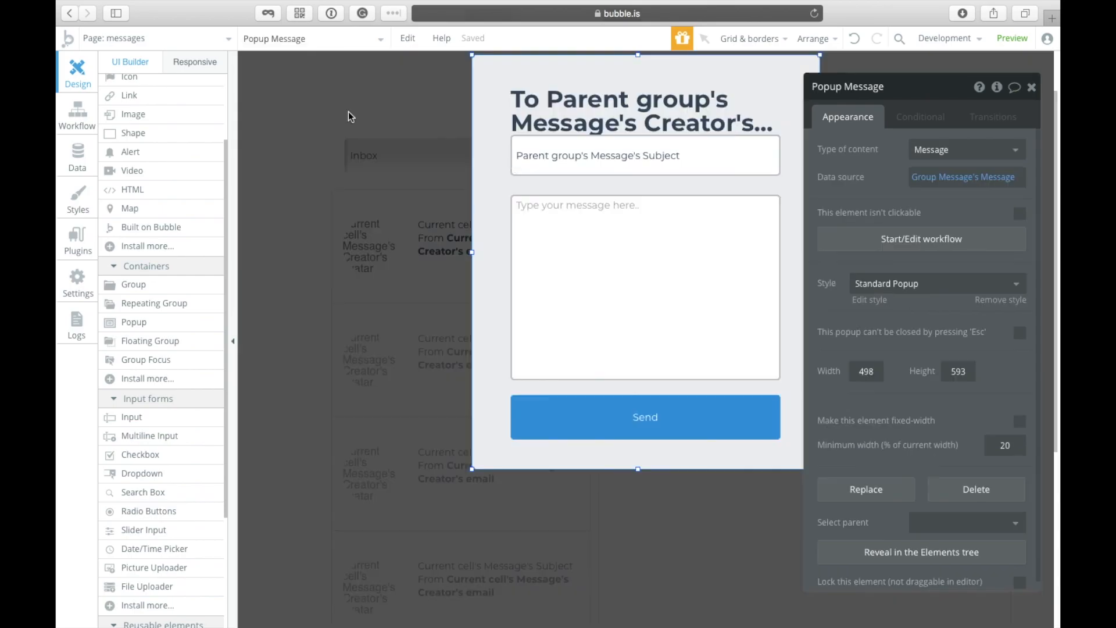
click(644, 420)
click(970, 217)
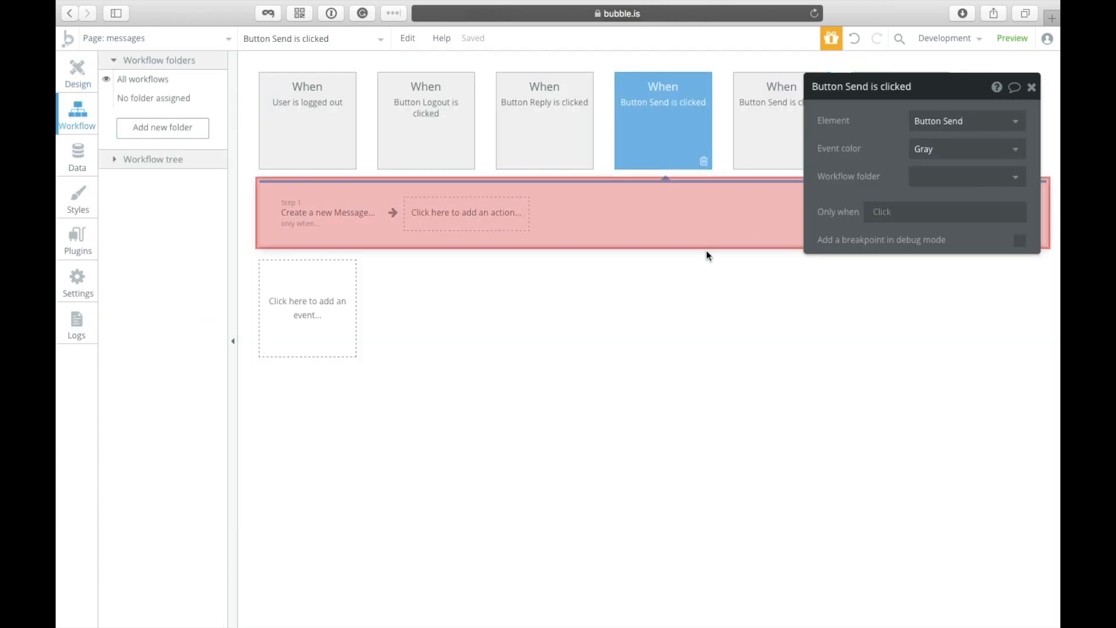
click(433, 210)
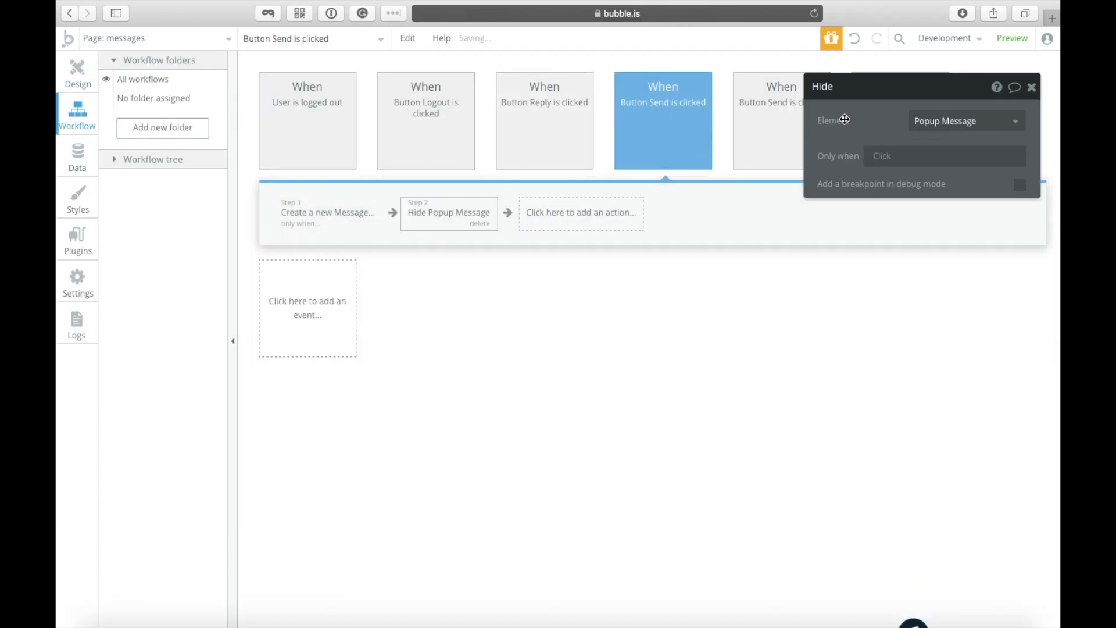
click(966, 121)
click(945, 144)
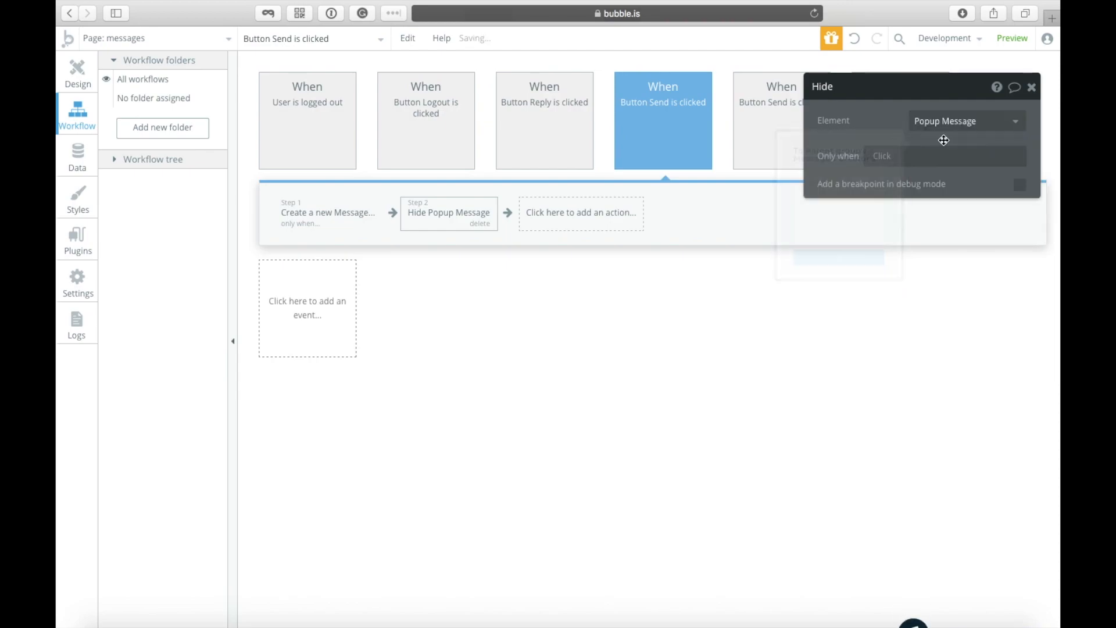
click(72, 71)
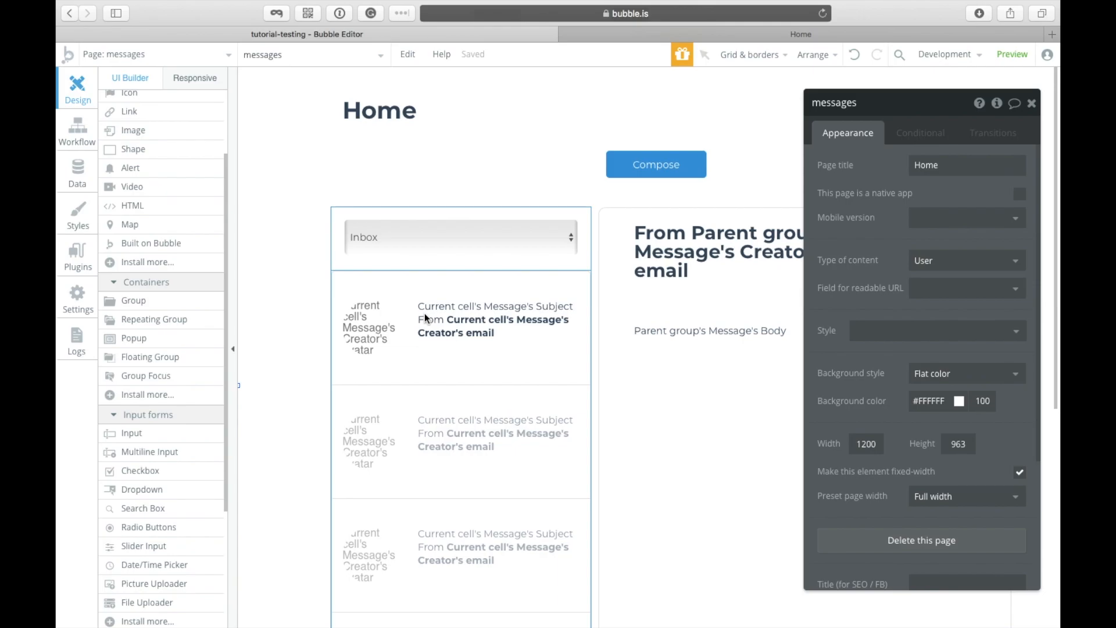
Step: Give the Compose button a click workflow with a Show element action for Popup Message
click(632, 176)
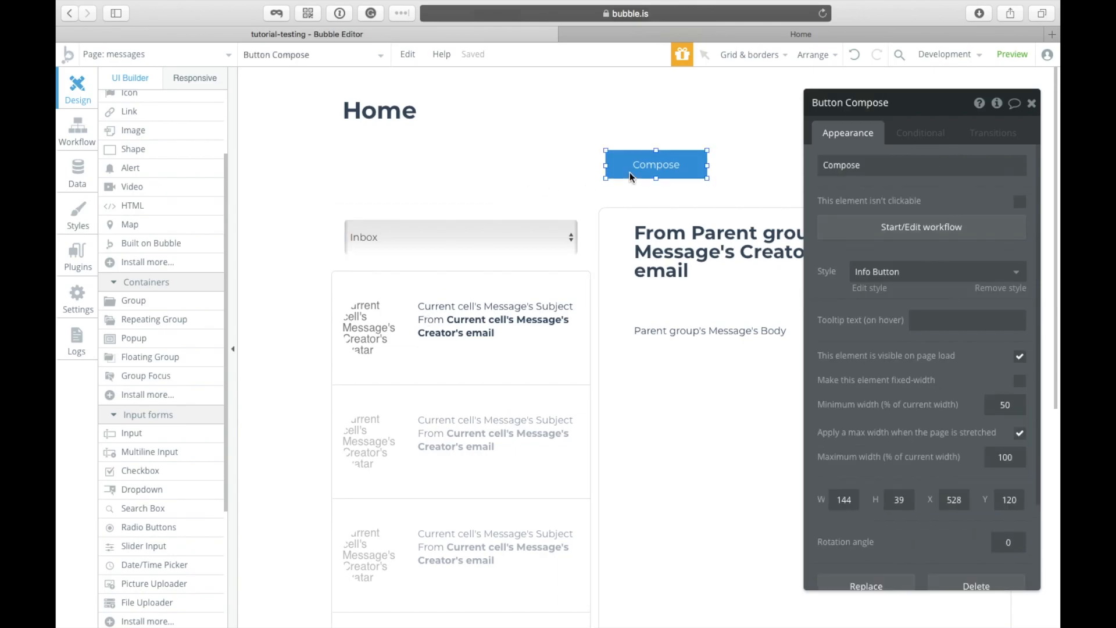
click(829, 235)
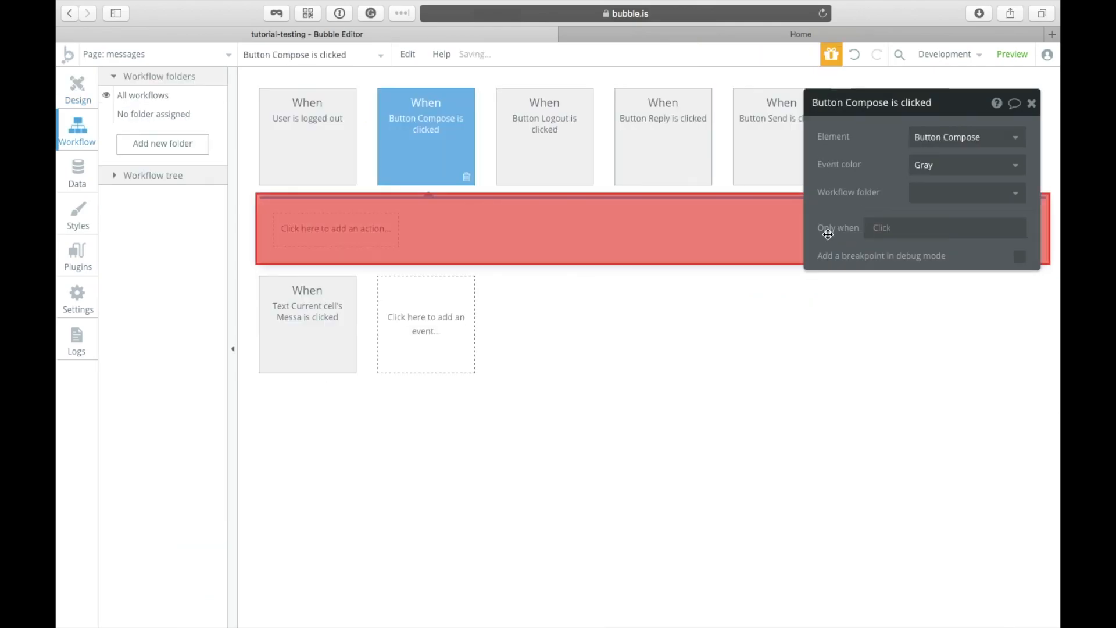
click(307, 241)
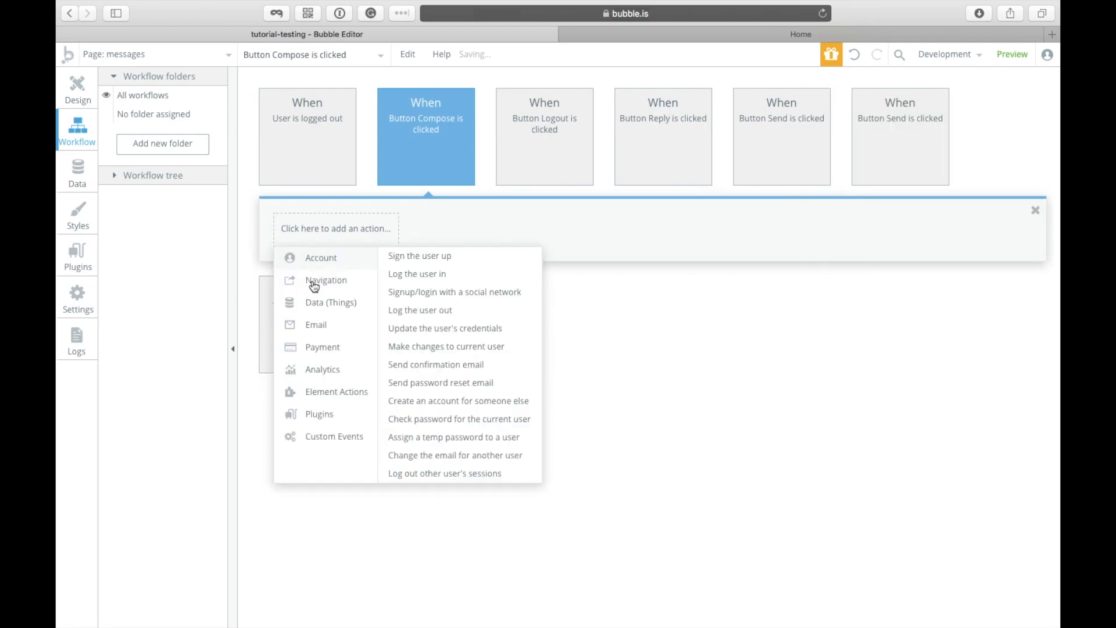
mouse_move(365, 397)
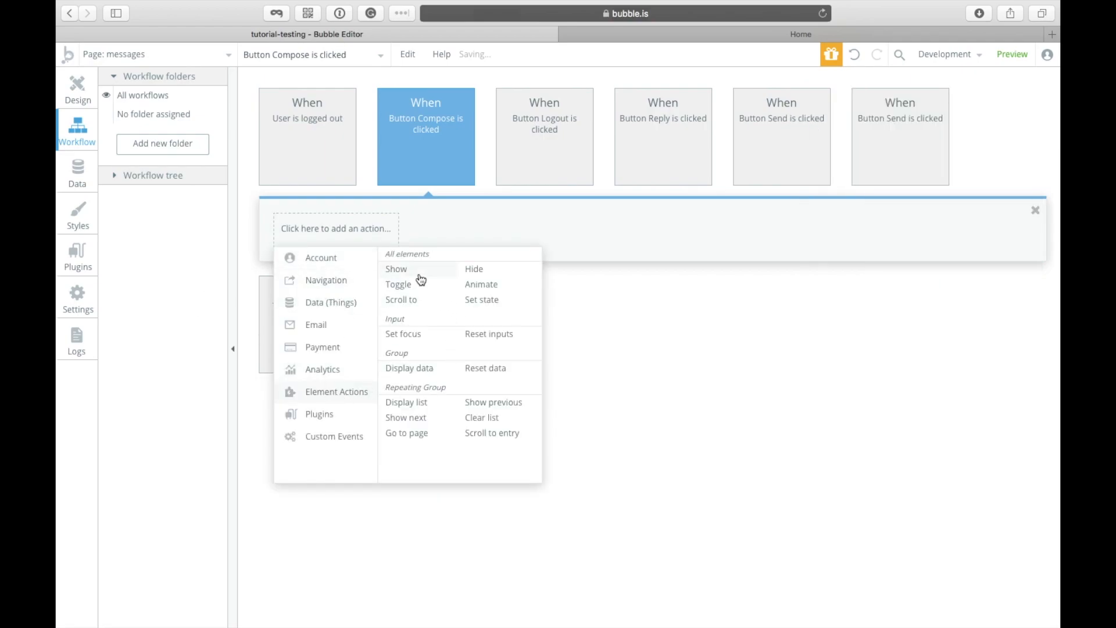
click(419, 275)
click(933, 138)
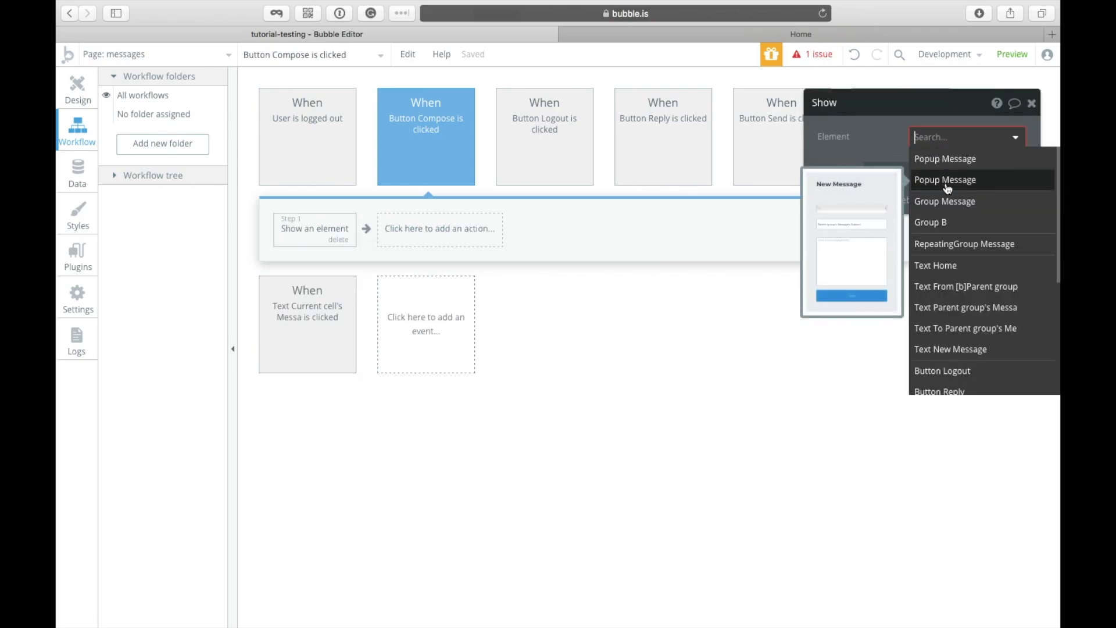
click(946, 181)
click(78, 90)
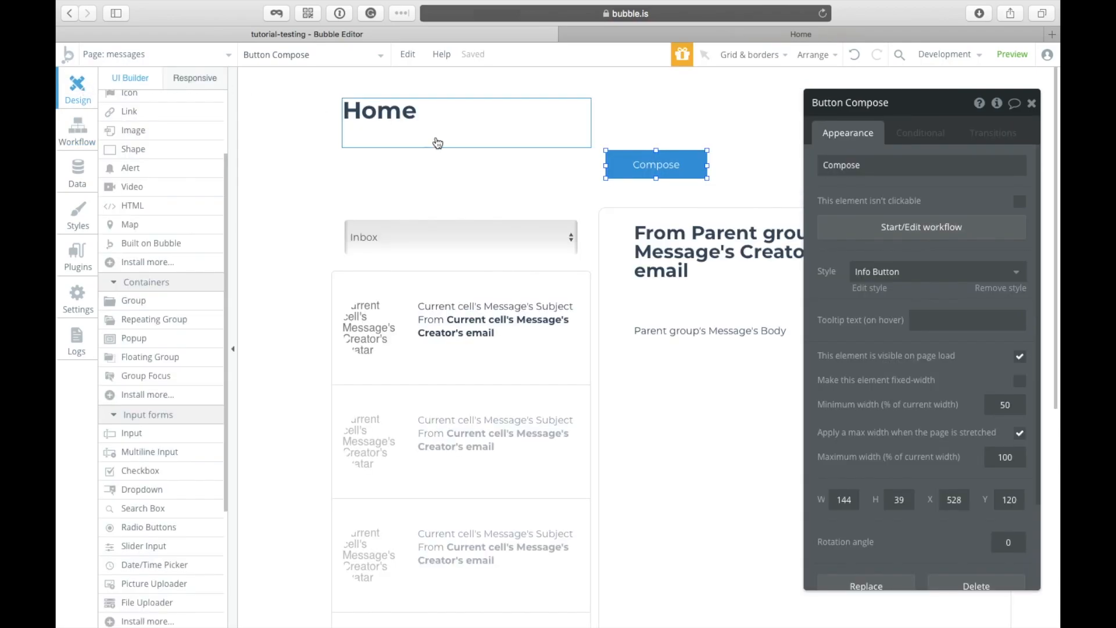
Step: Confirm the Reply button's workflow has the Show Popup Message step
drag(855, 134, 534, 192)
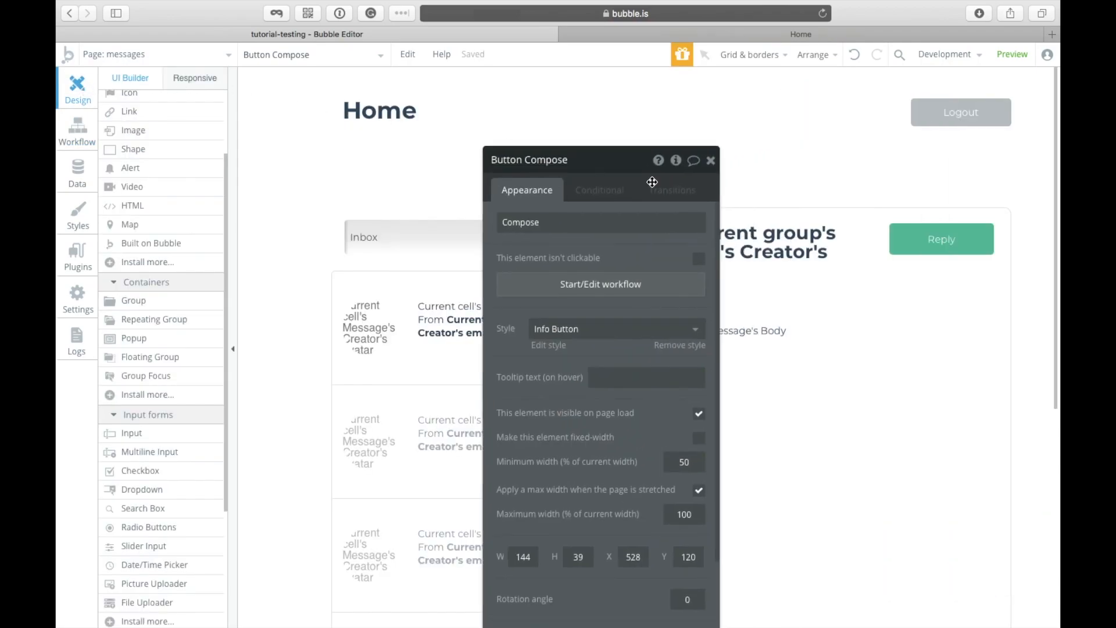
click(909, 235)
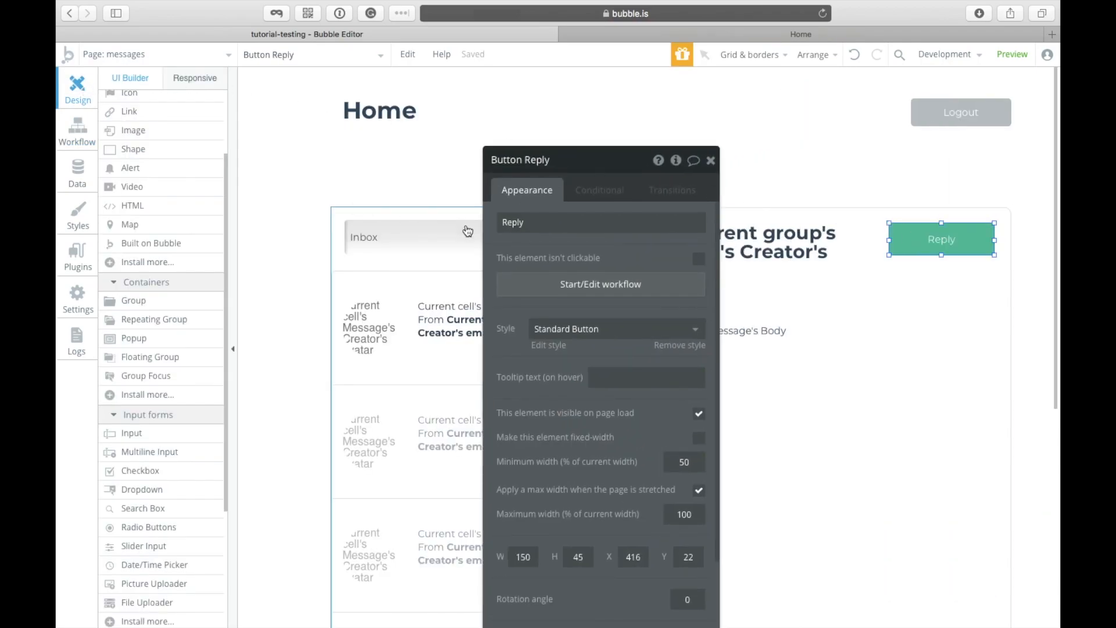
click(562, 285)
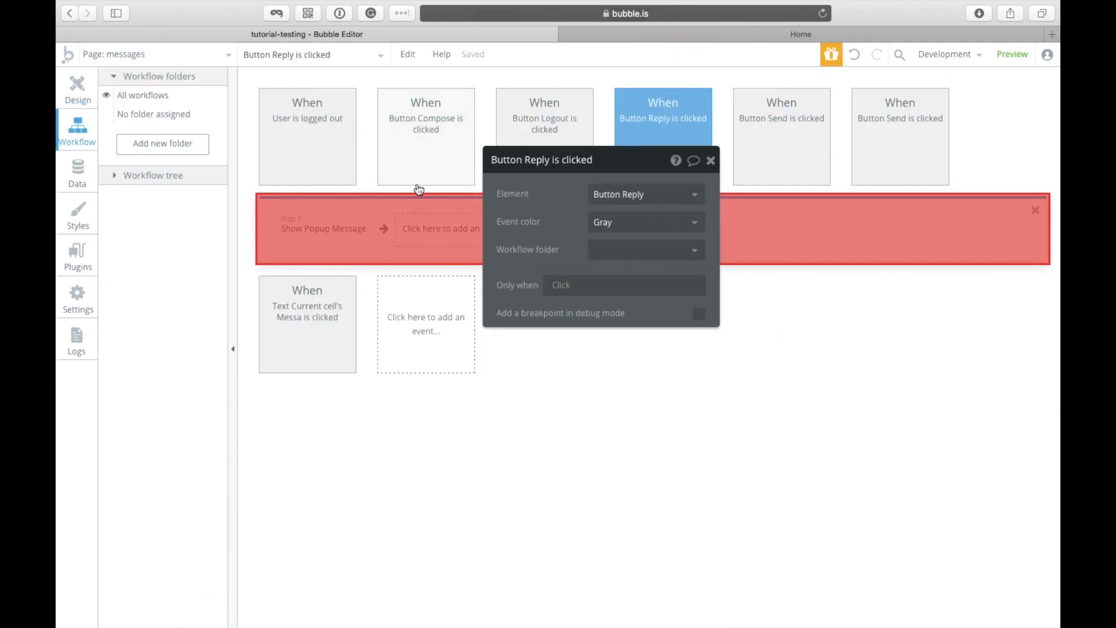
click(315, 244)
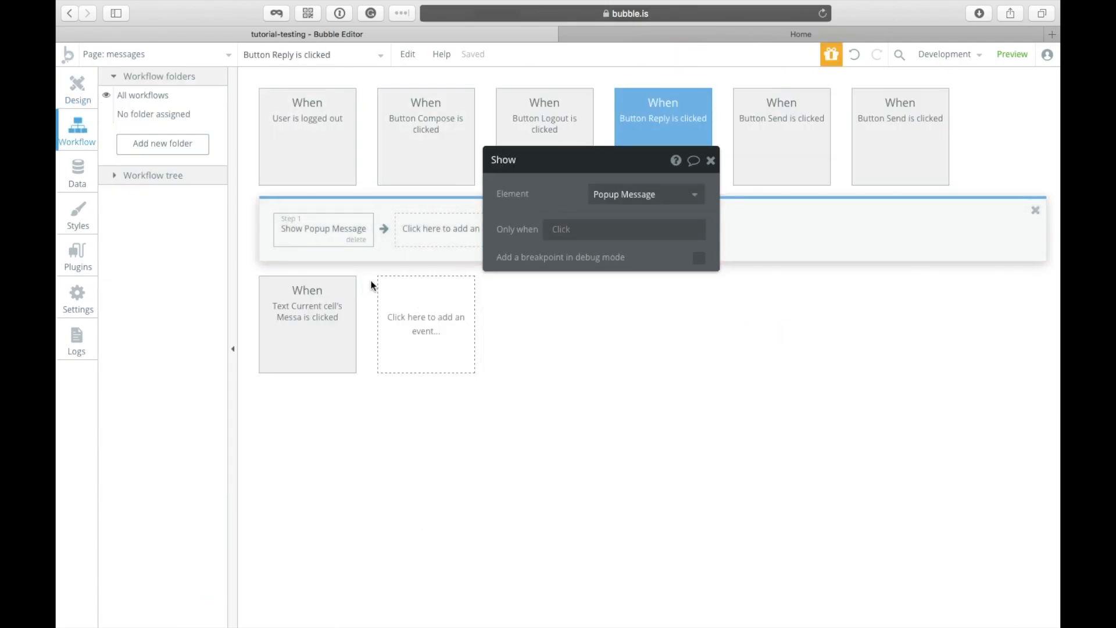
click(286, 58)
click(67, 96)
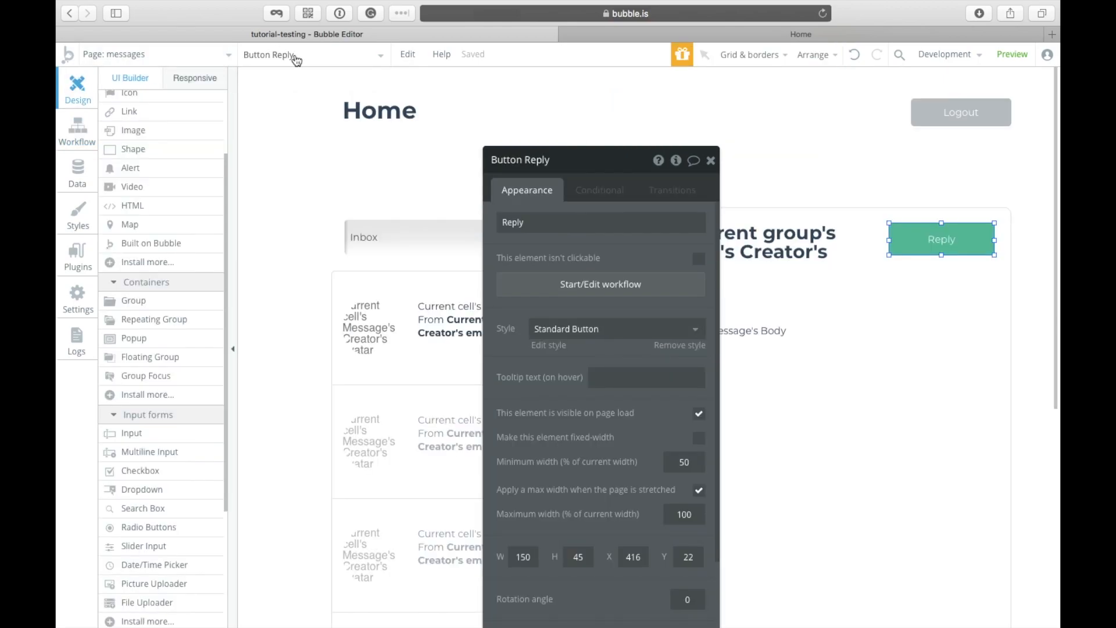
Step: Inspect the Popup Message heading and Group Message, then reload the app preview's Login and Signup page
click(297, 58)
mouse_move(322, 152)
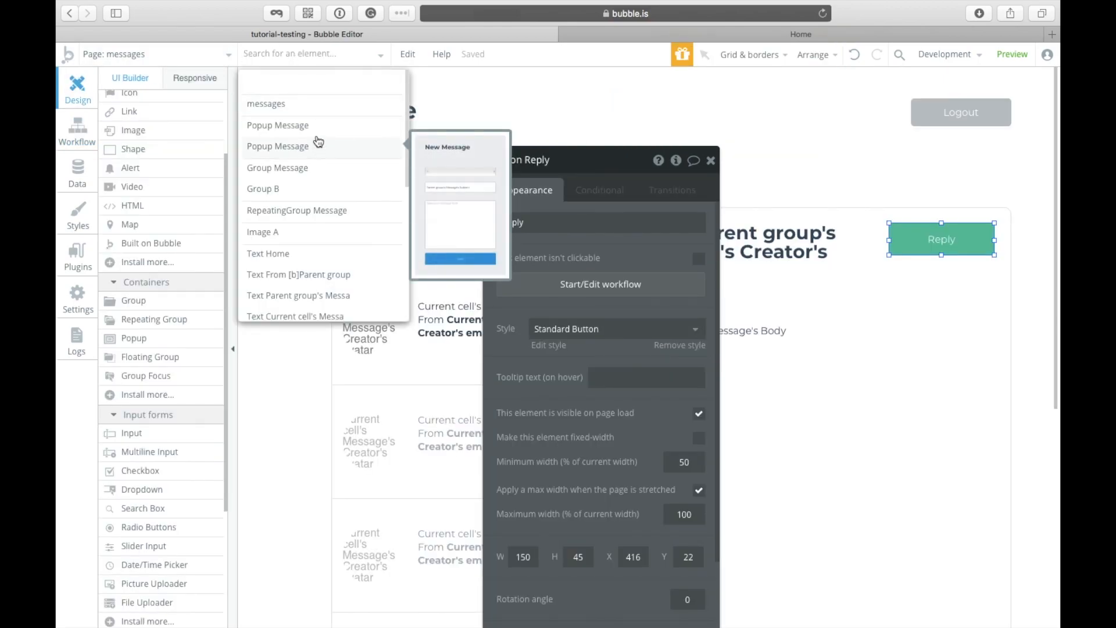
click(312, 126)
drag(640, 172, 455, 160)
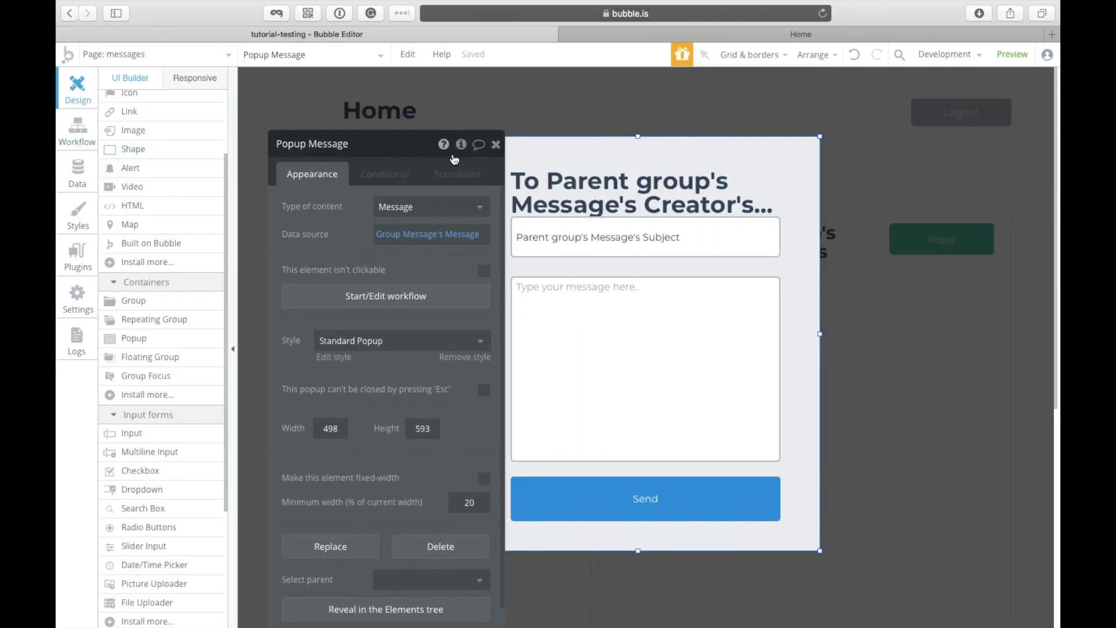
click(639, 191)
click(939, 349)
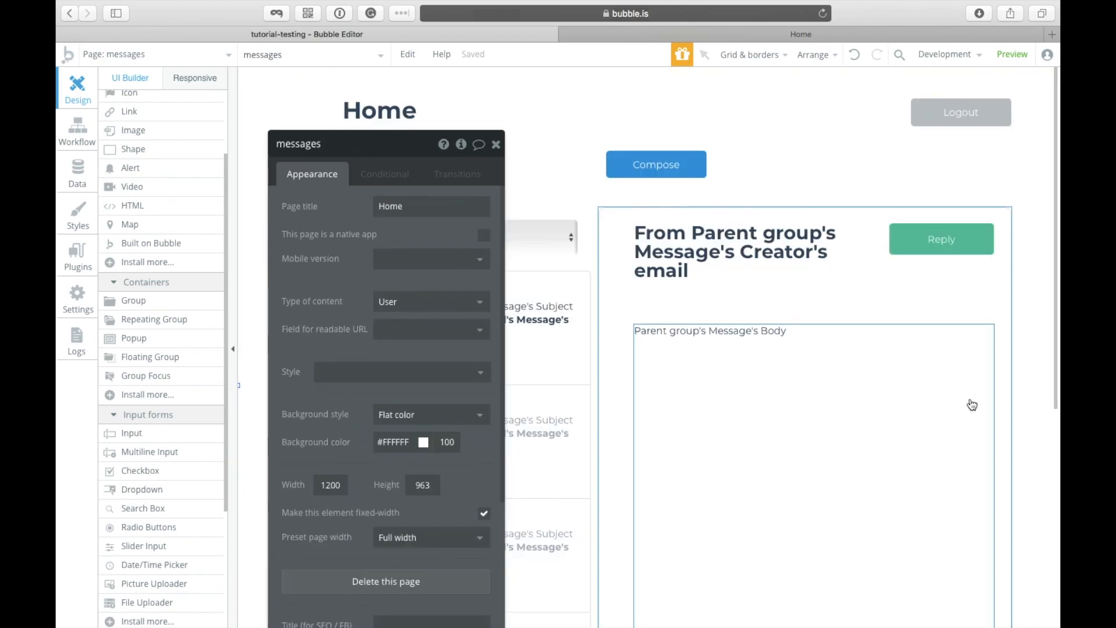
click(623, 232)
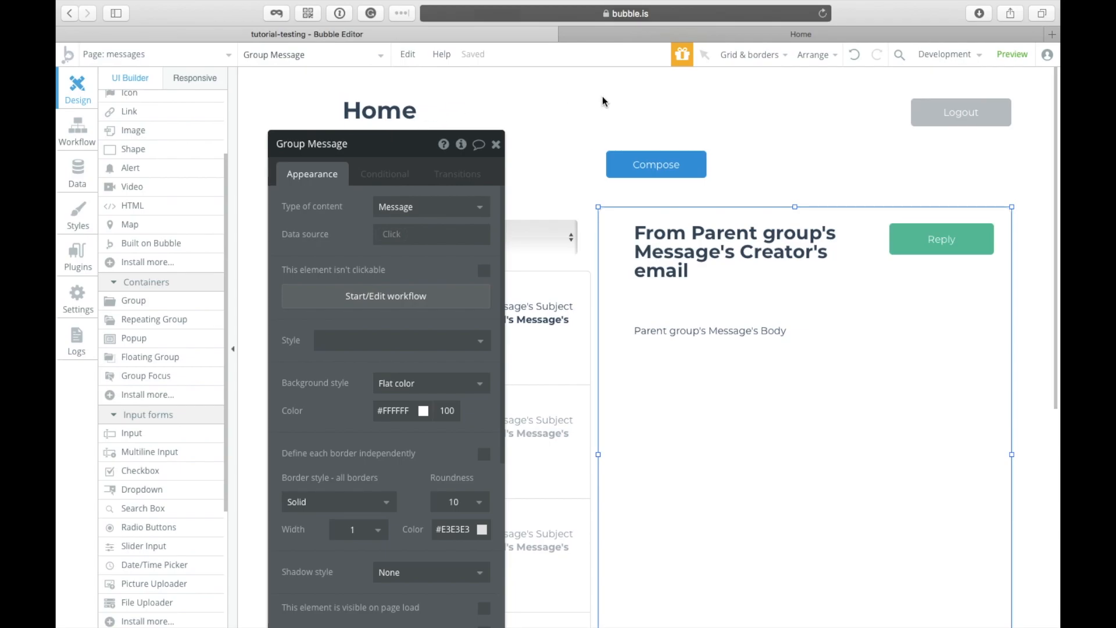
click(957, 36)
click(930, 65)
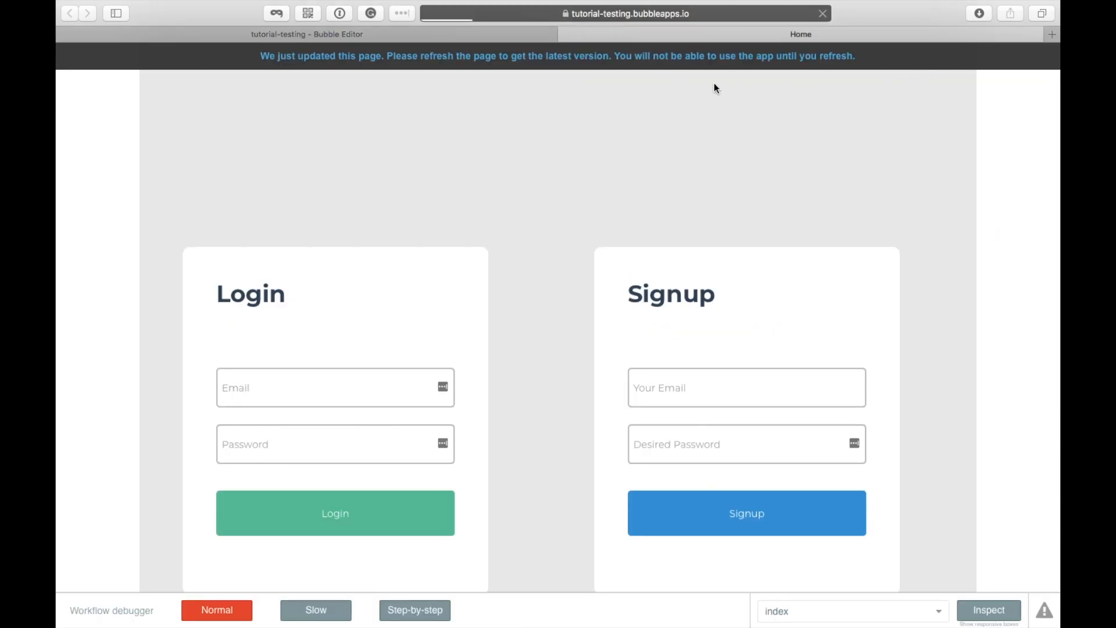
Step: Clear the prefilled email from the Login form
click(682, 333)
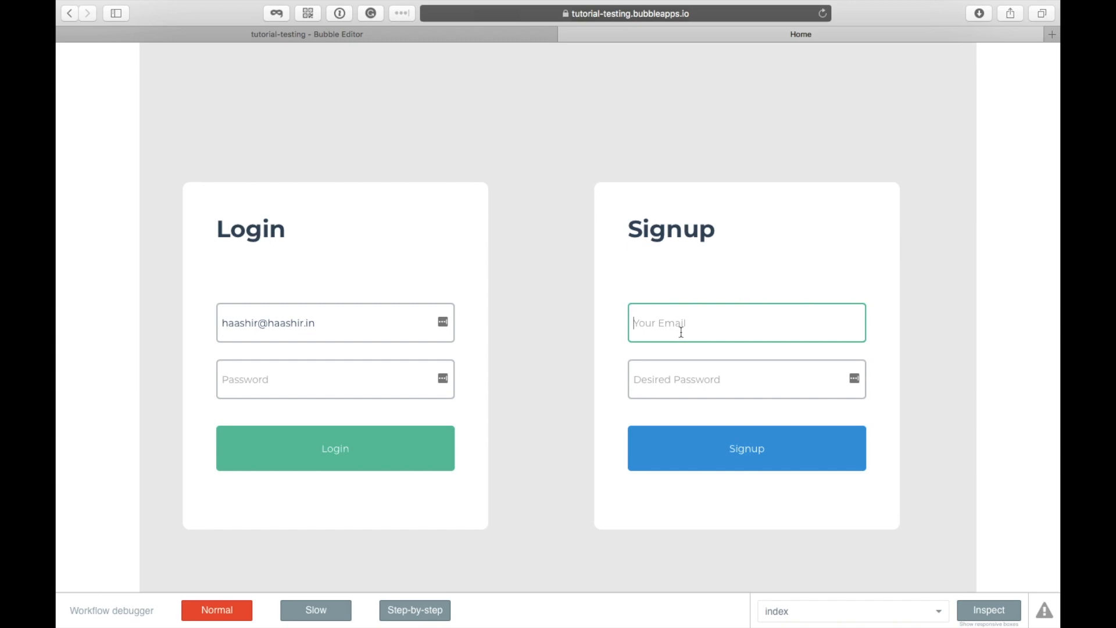
click(357, 324)
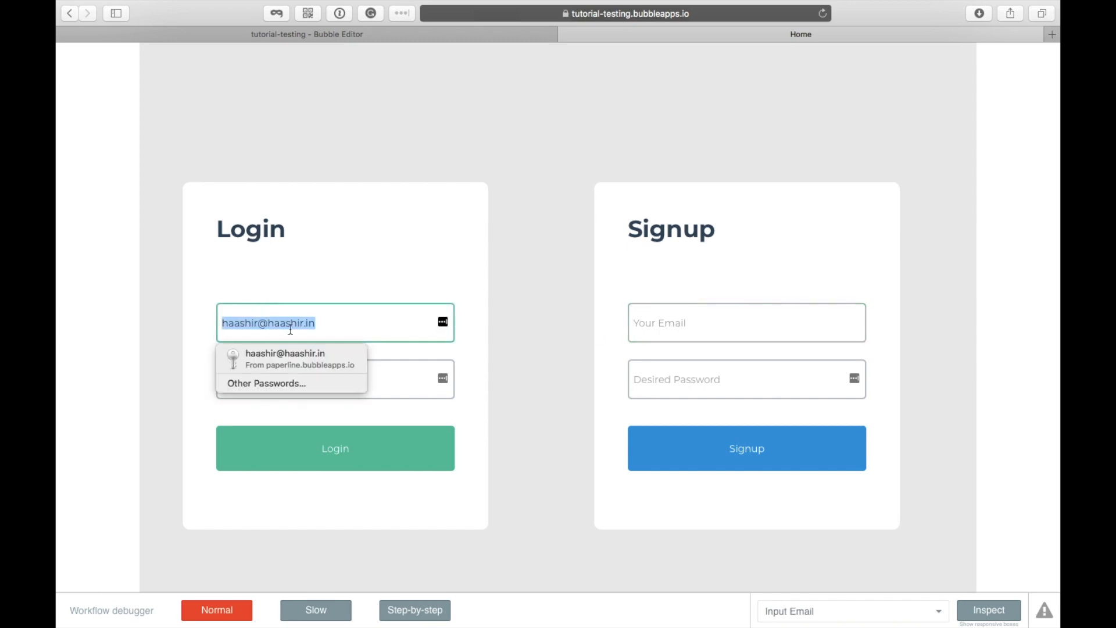
key(BackSpace)
Step: Sign up a new account with an email and password, then go to the messages page
click(686, 318)
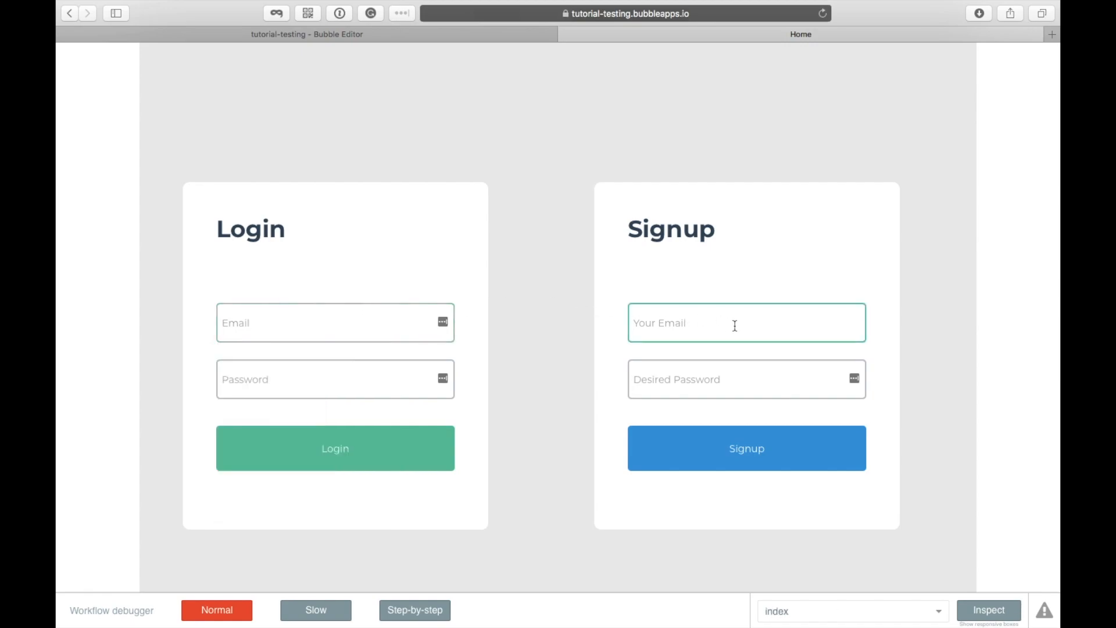
text(admin@admin.com)
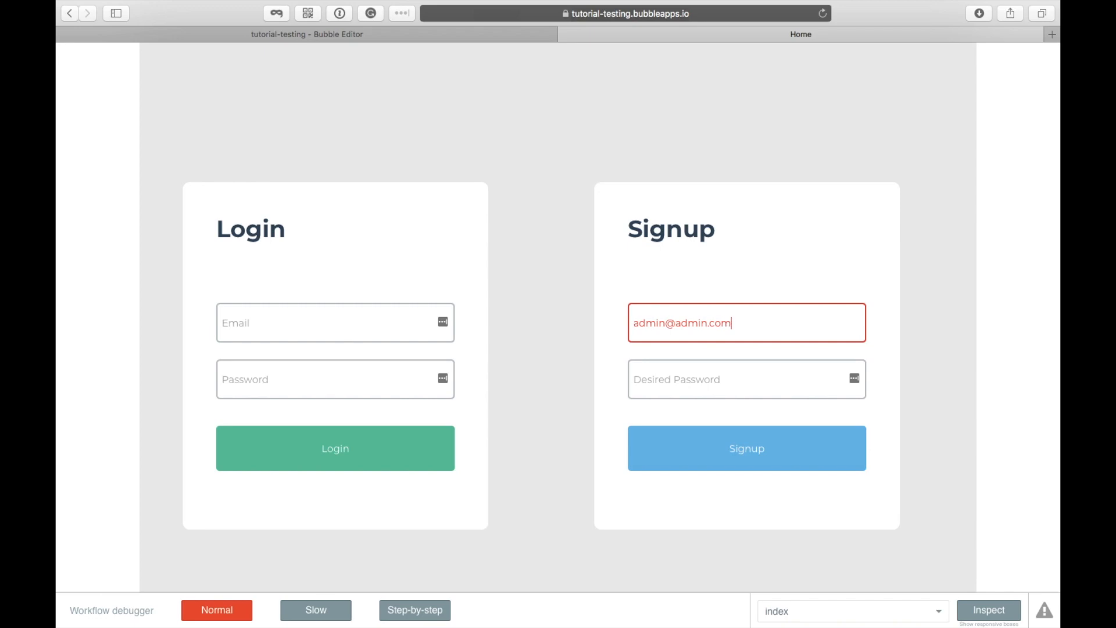
key(Tab)
text(ad••••••)
key(Return)
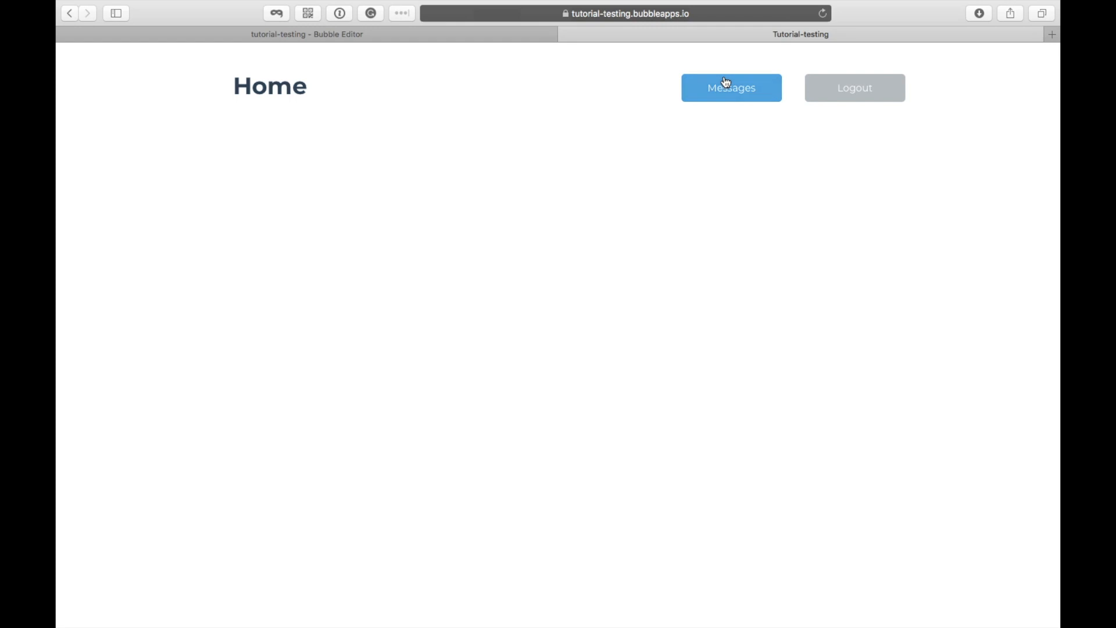
click(722, 78)
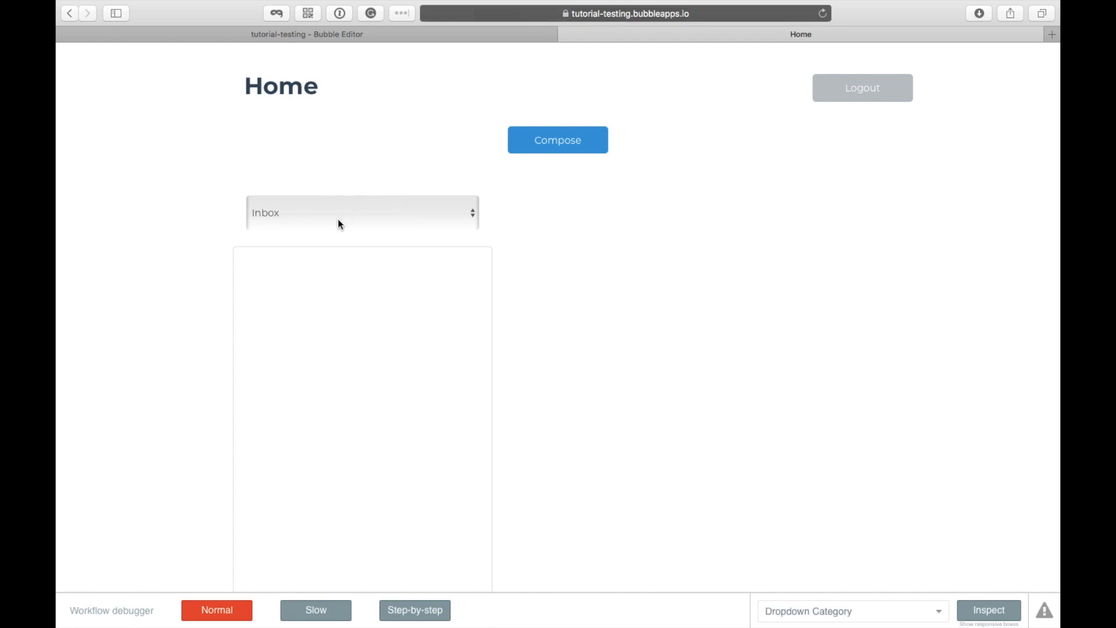
Step: Send the other user a message titled 'First message ever sent' reading 'Hola!' / 'It is working'
click(561, 140)
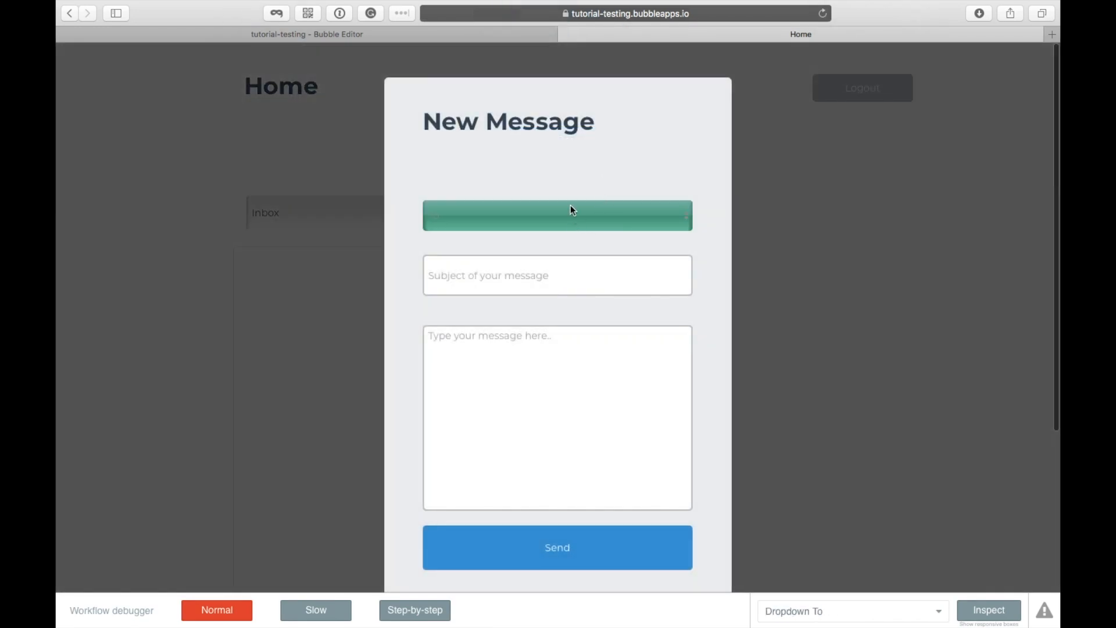
click(570, 207)
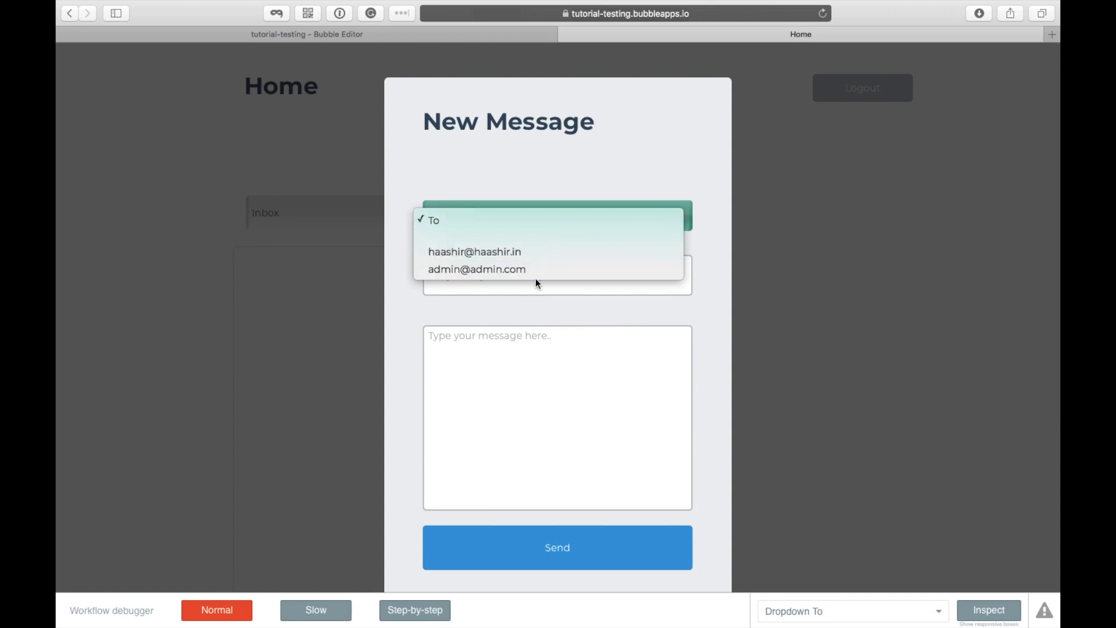
click(564, 254)
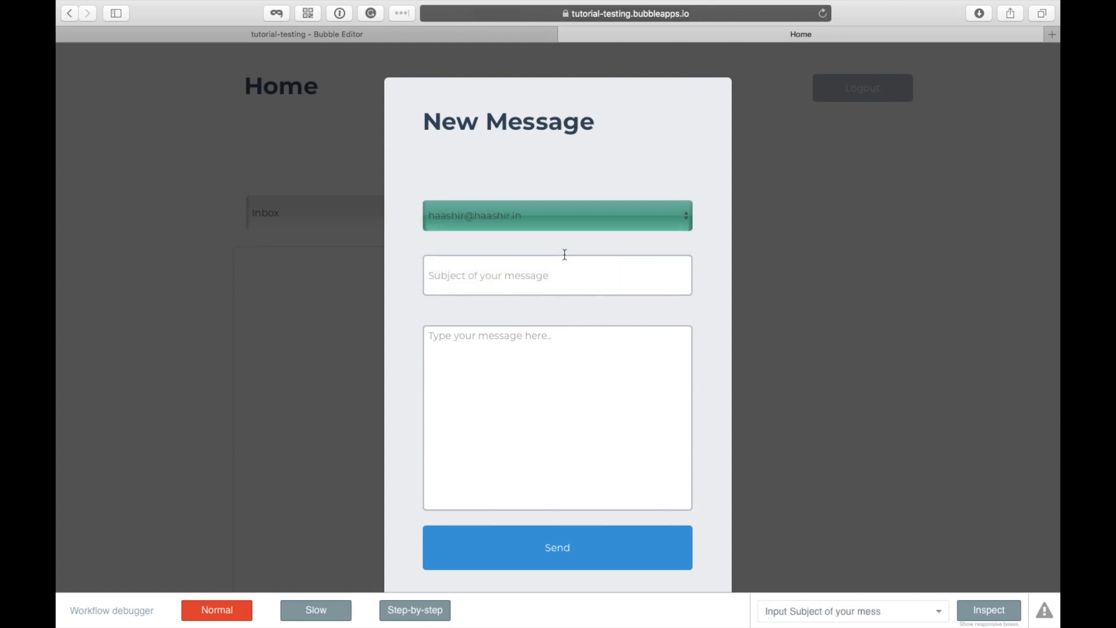
click(576, 285)
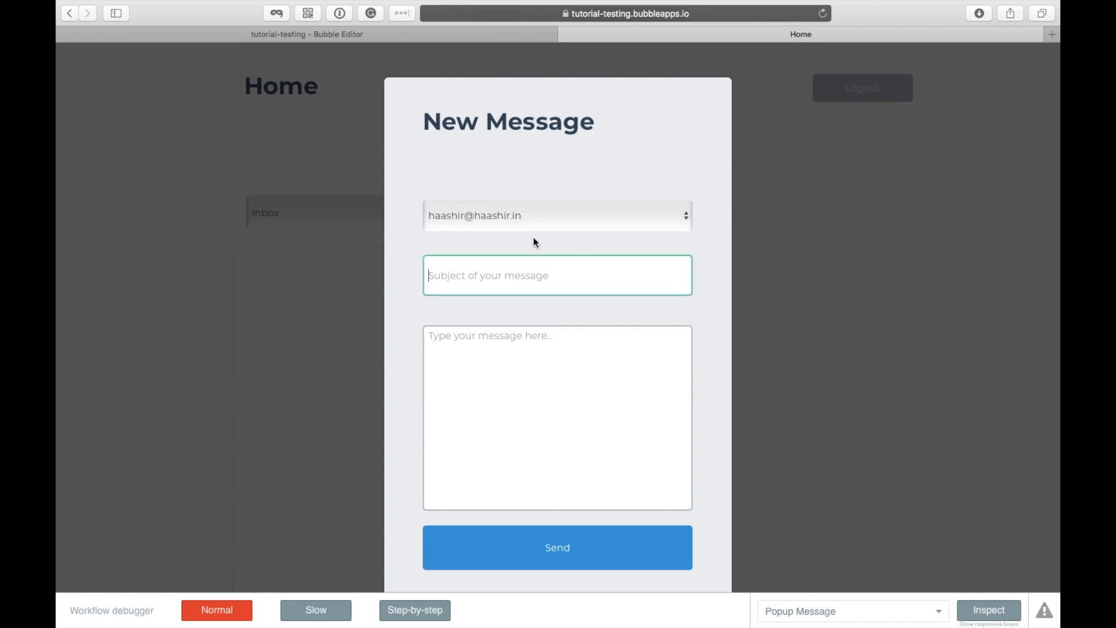
text(First message ever sent)
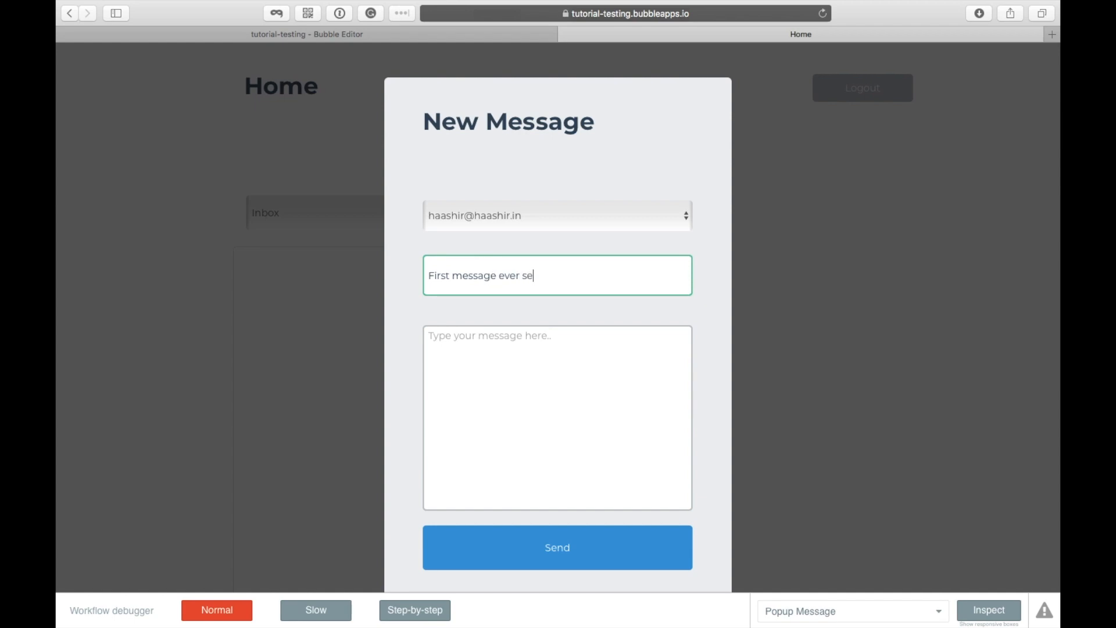
click(482, 360)
text(Hola)
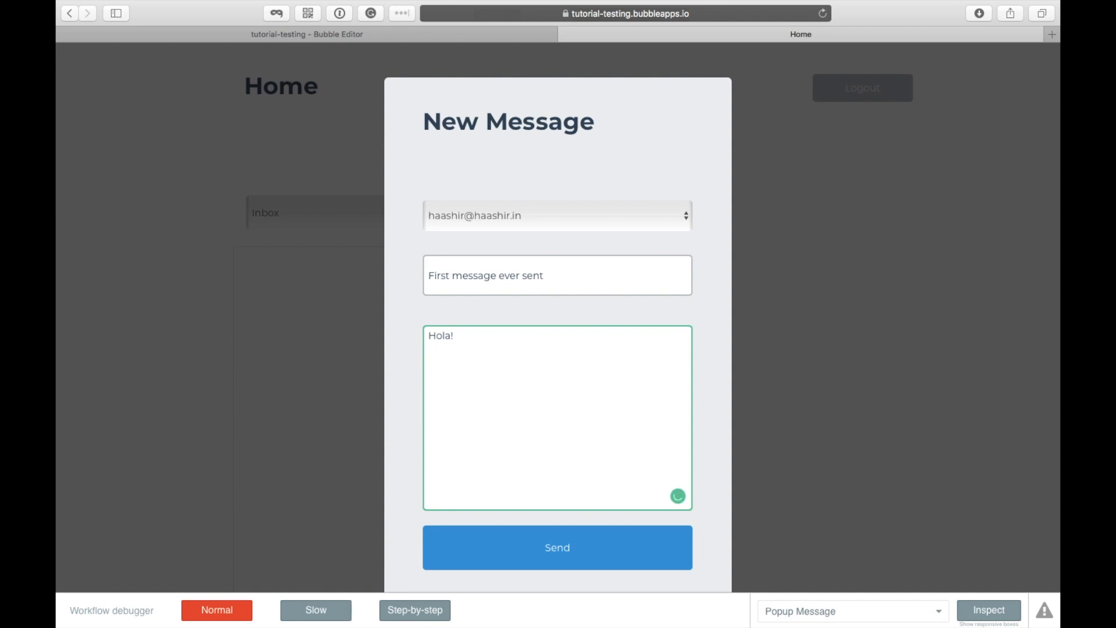
text(!)
key(Return)
text(It is working)
click(503, 561)
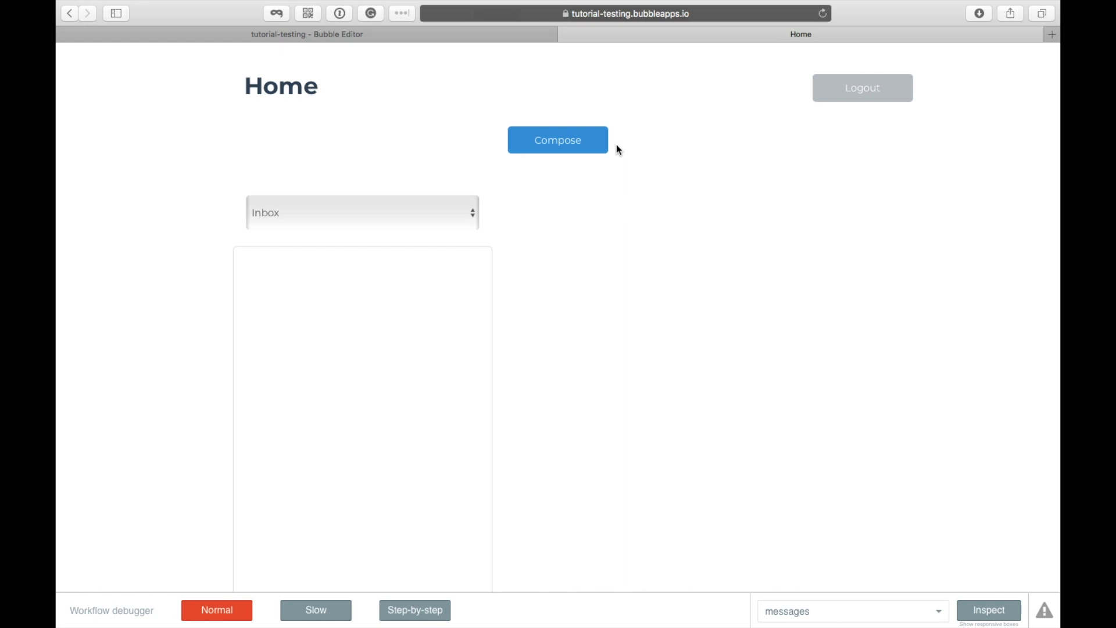
Step: Switch the message list to Outbox and open the sent message's details
click(391, 213)
click(384, 235)
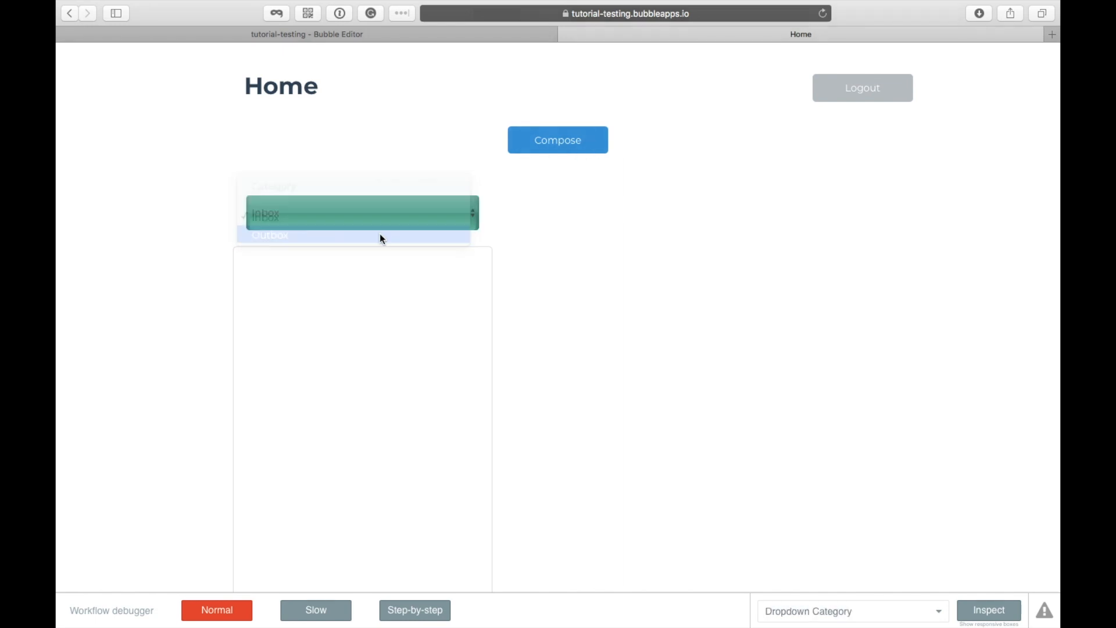
click(379, 284)
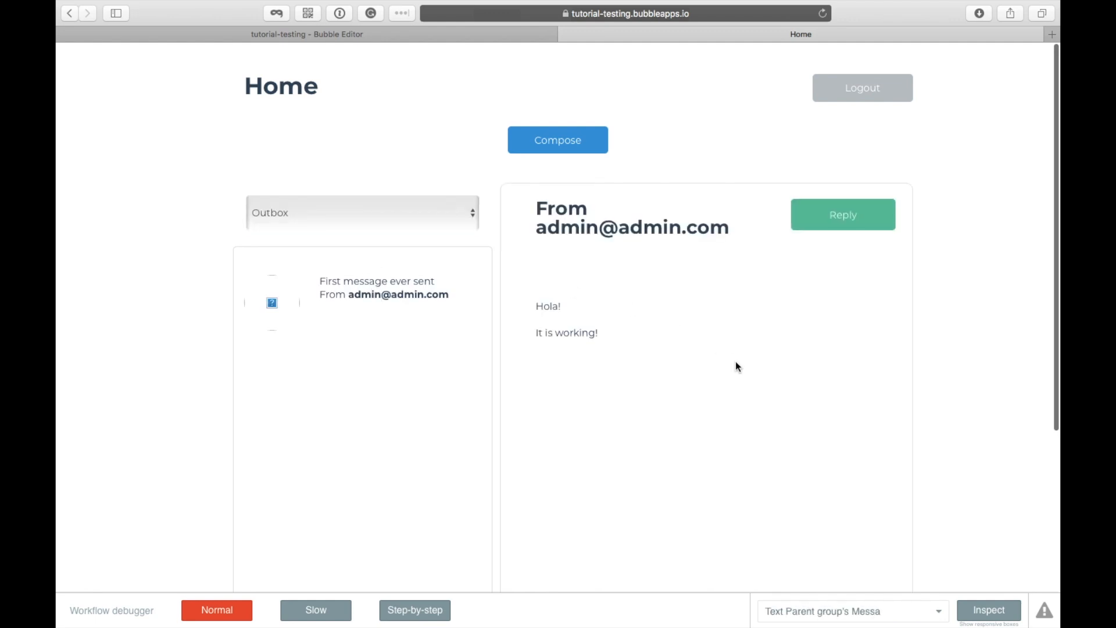
scroll(736, 364, down, 2)
scroll(735, 362, up, 2)
Step: Reply 'Hey the inbox is also working' and switch the list back to Inbox
click(814, 210)
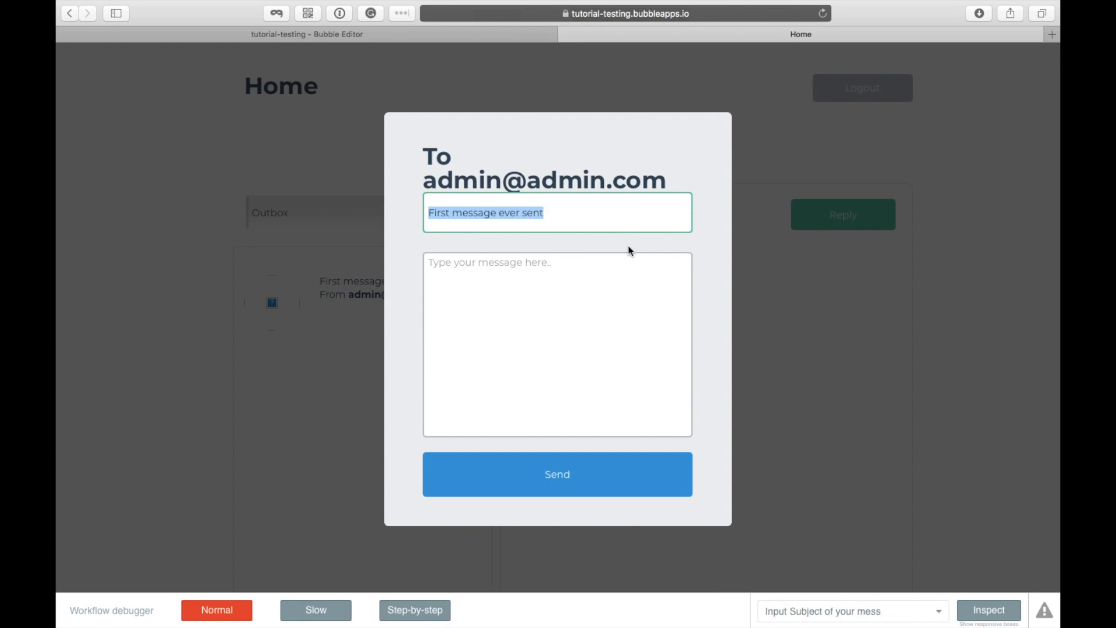
click(603, 375)
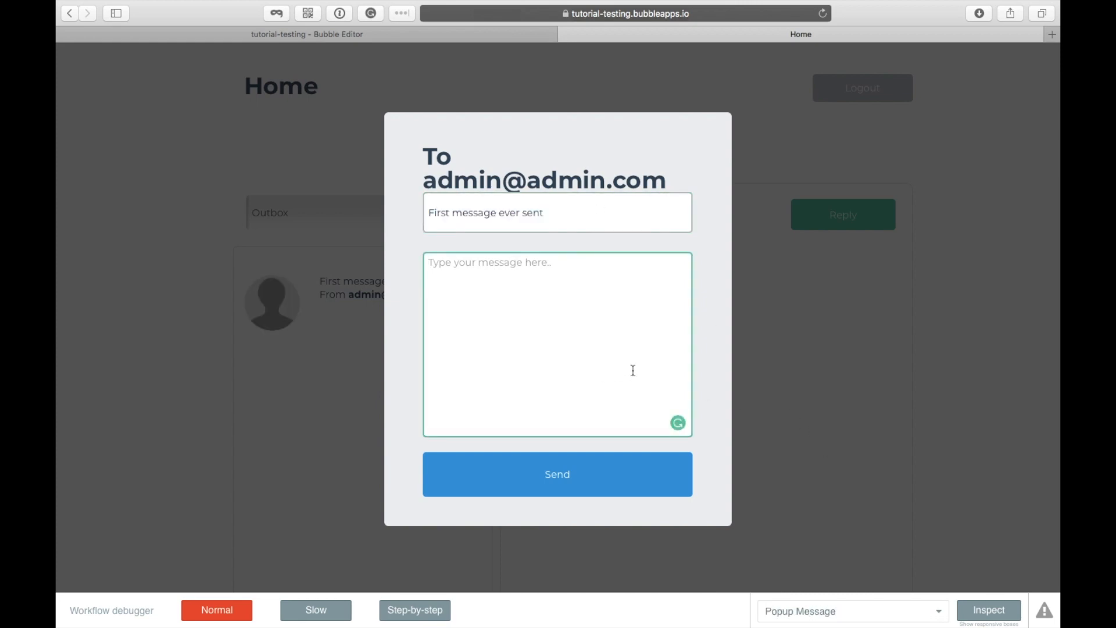
text(Hey the in)
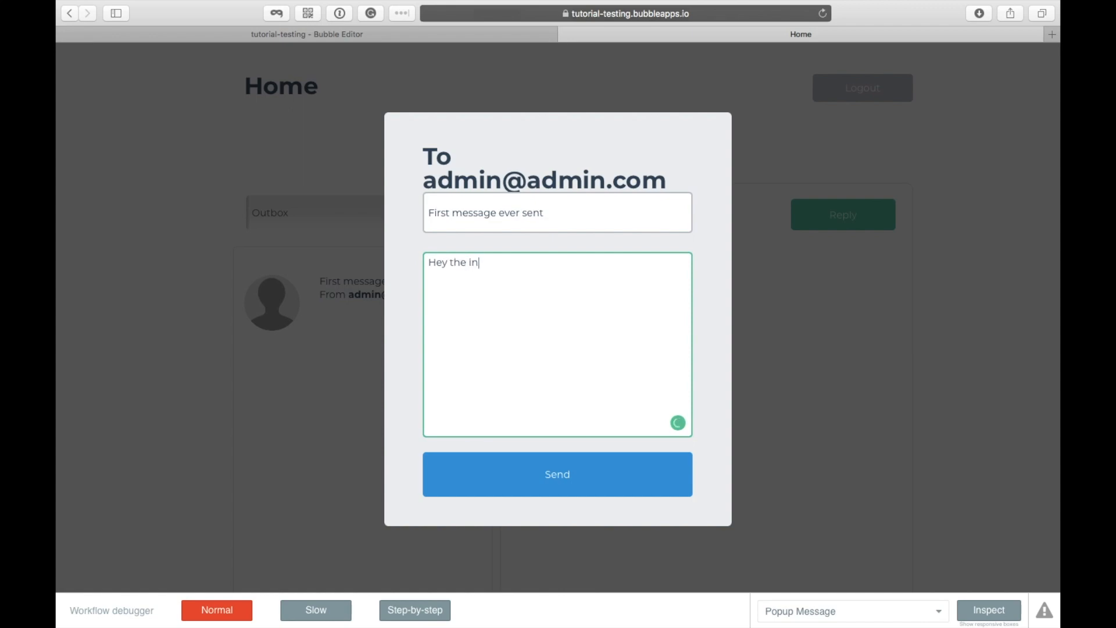
text(box is also working)
click(595, 475)
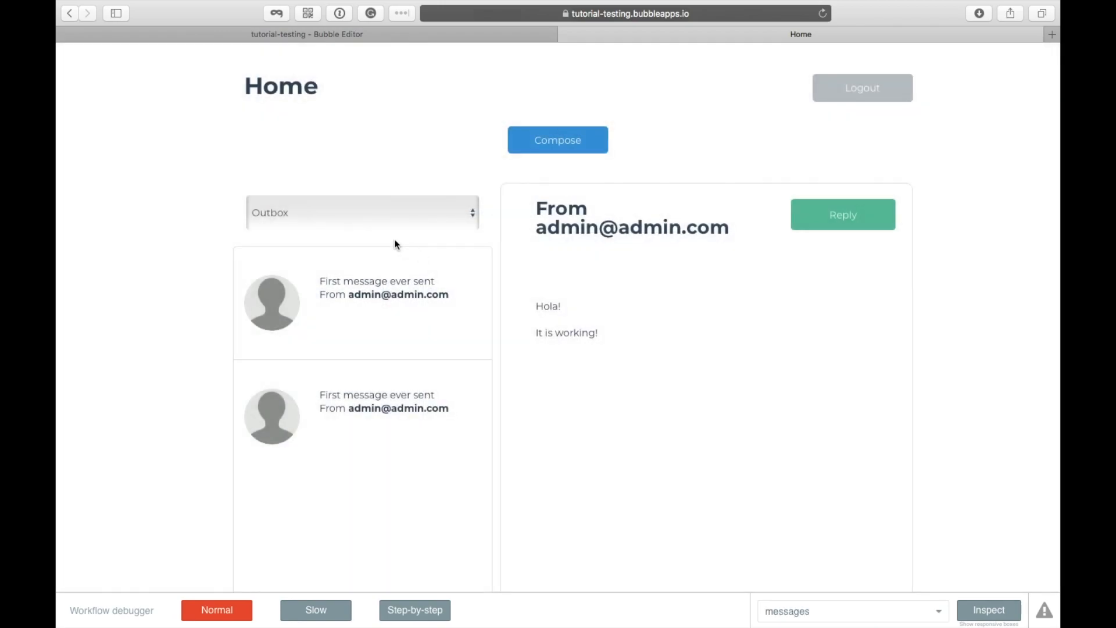
click(370, 213)
click(357, 200)
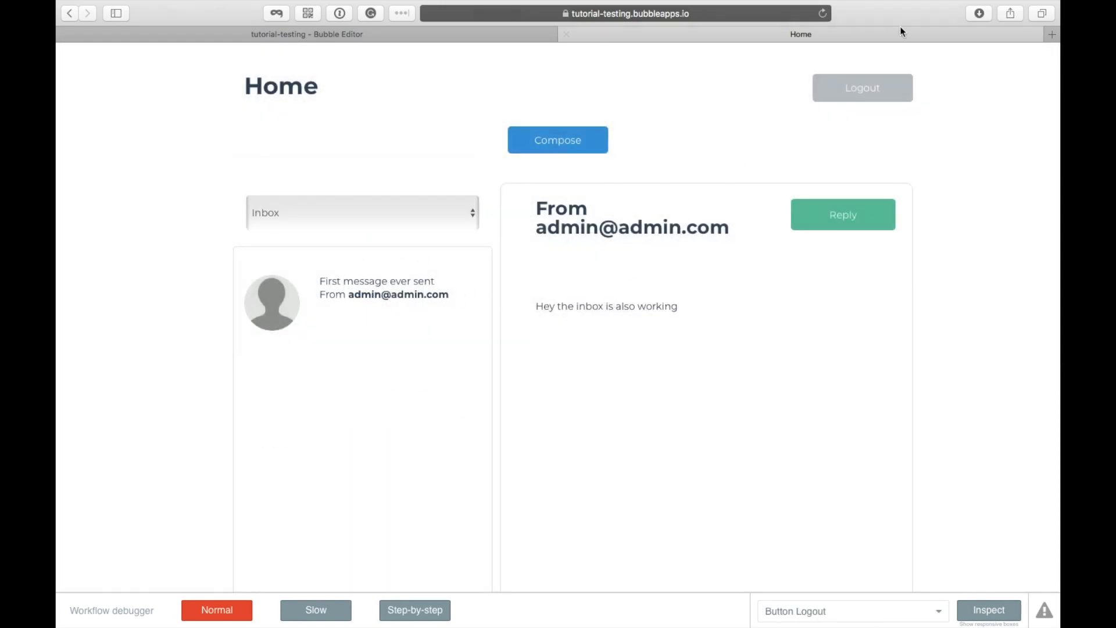
Step: Log out, log in with the other account's email and password, and open the messages page
click(897, 87)
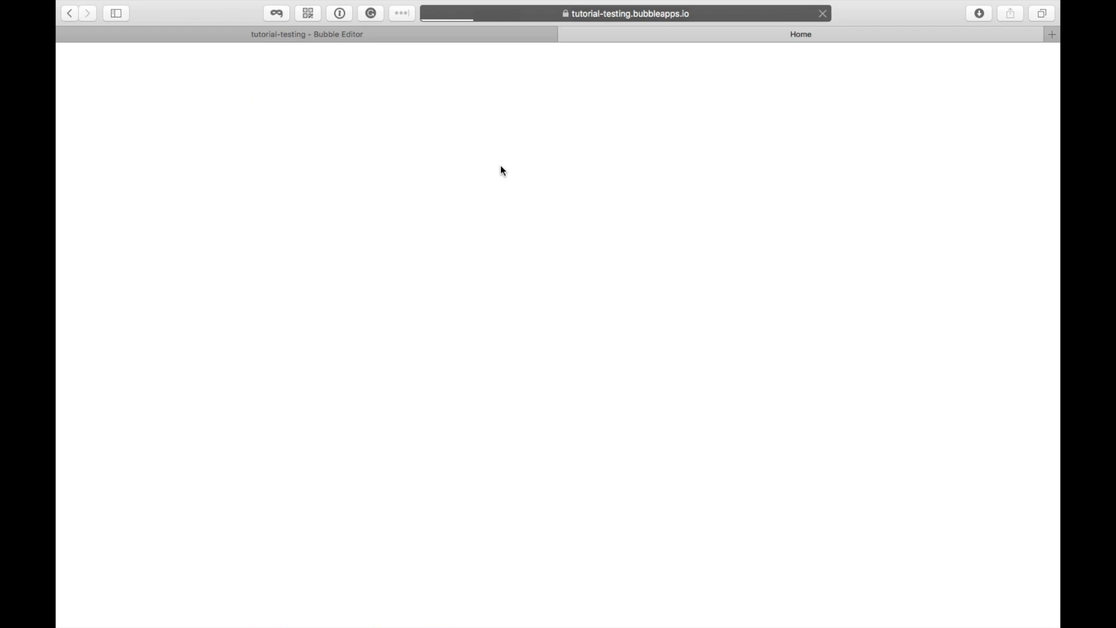
scroll(497, 126, down, 2)
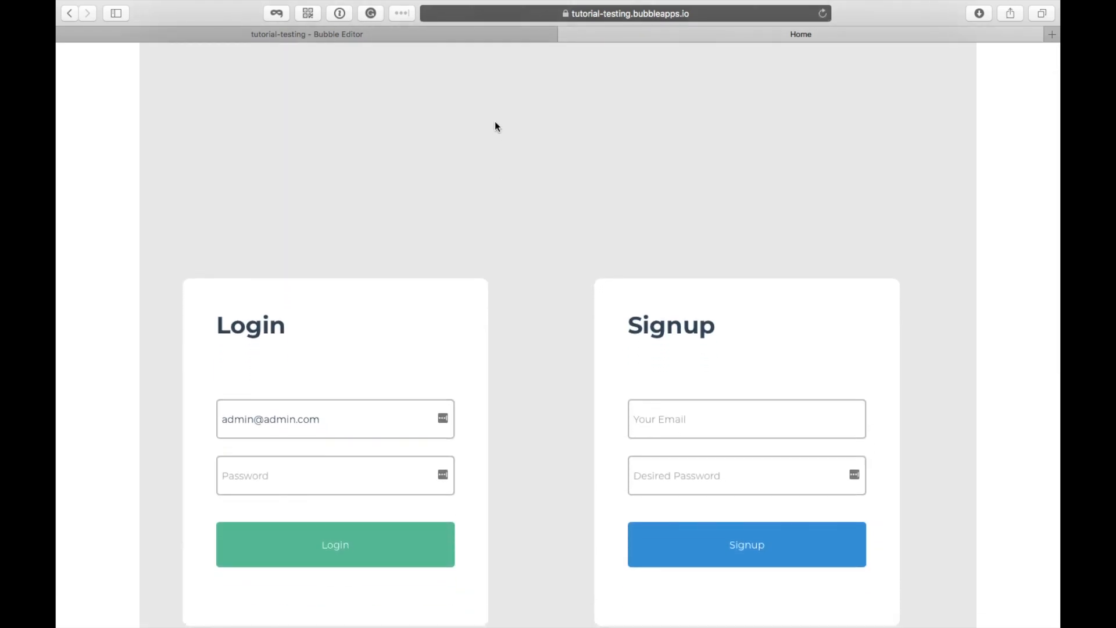
triple_click(363, 411)
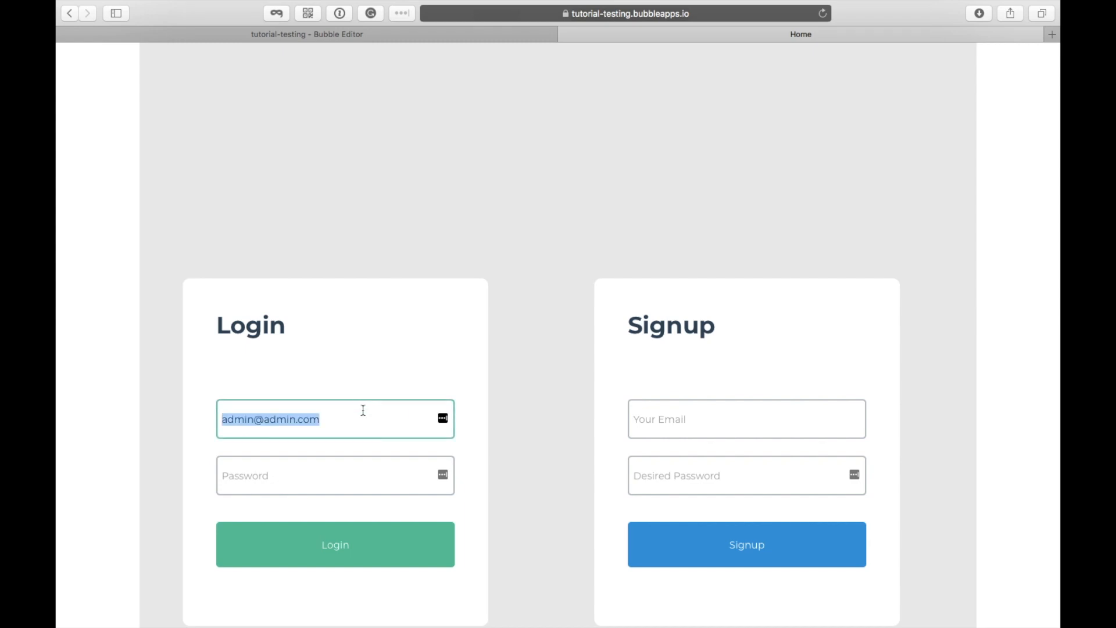
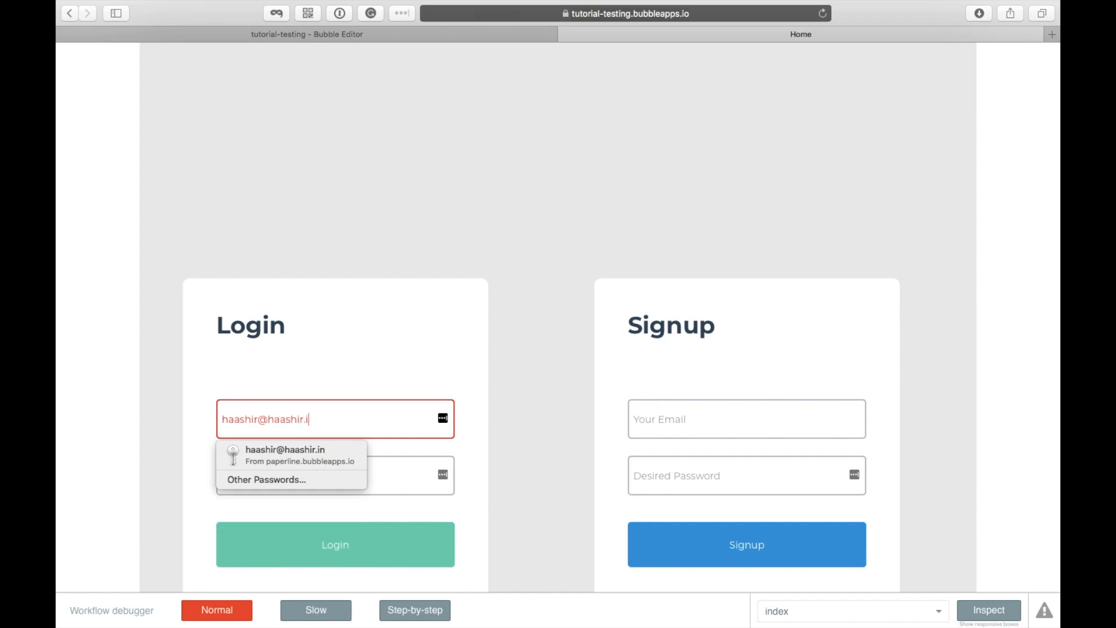
key(Tab)
text(••)
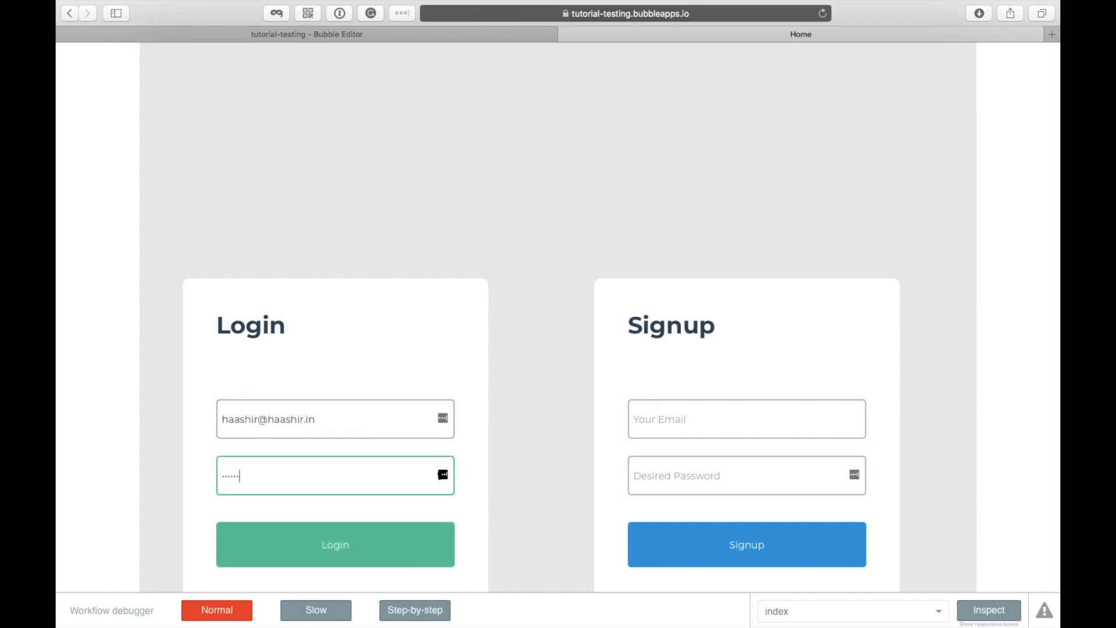
key(Return)
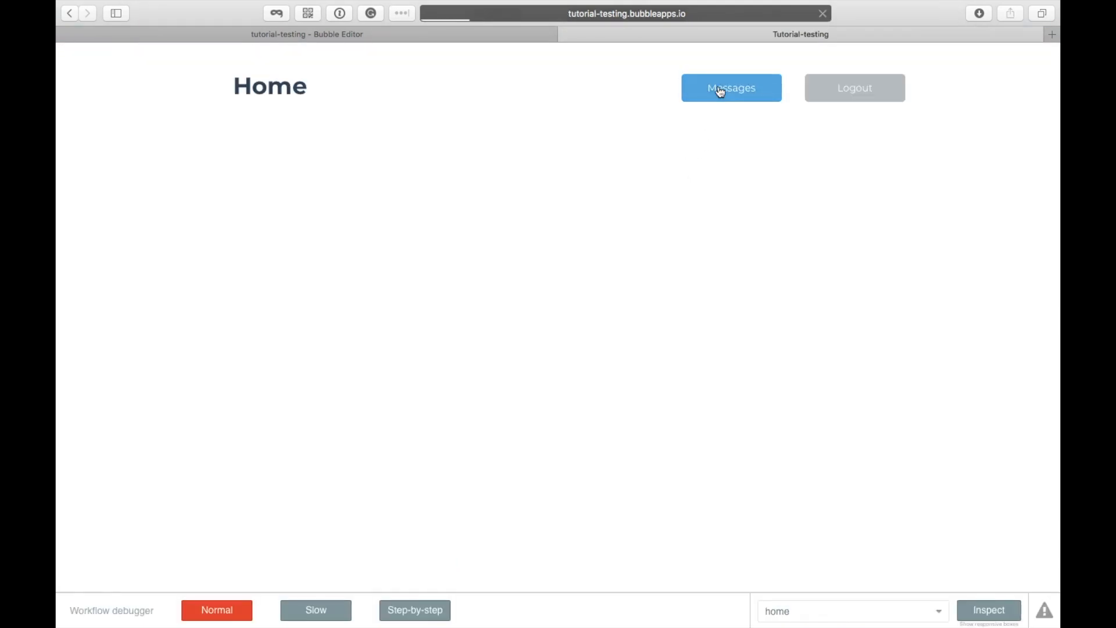
click(721, 92)
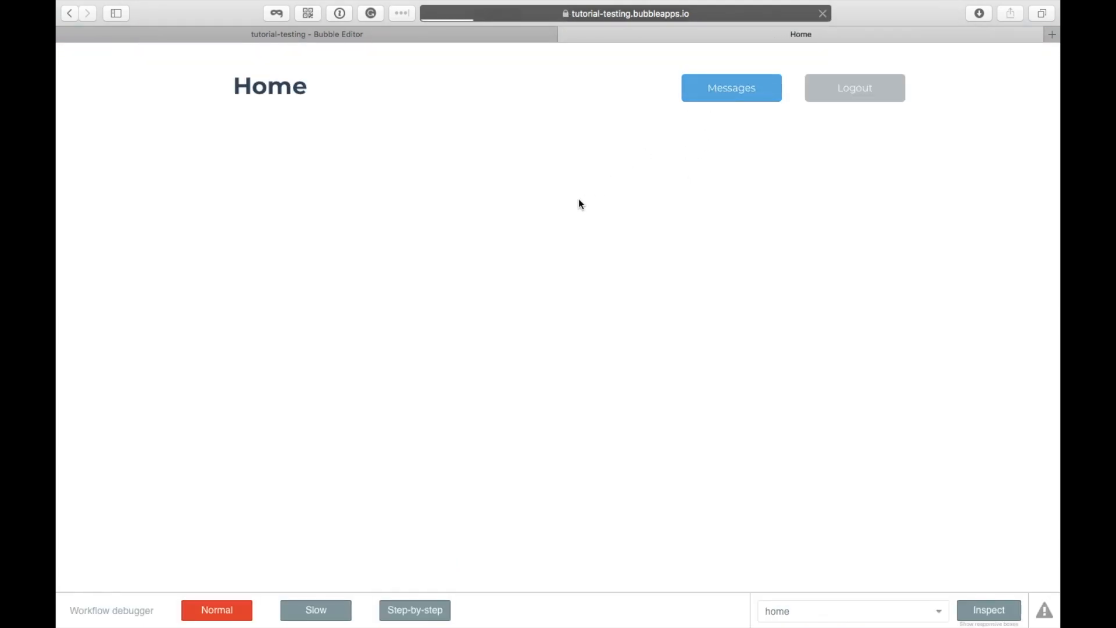
Step: Open the Inbox message and send the reply 'Hey from the other side'
click(360, 210)
click(347, 217)
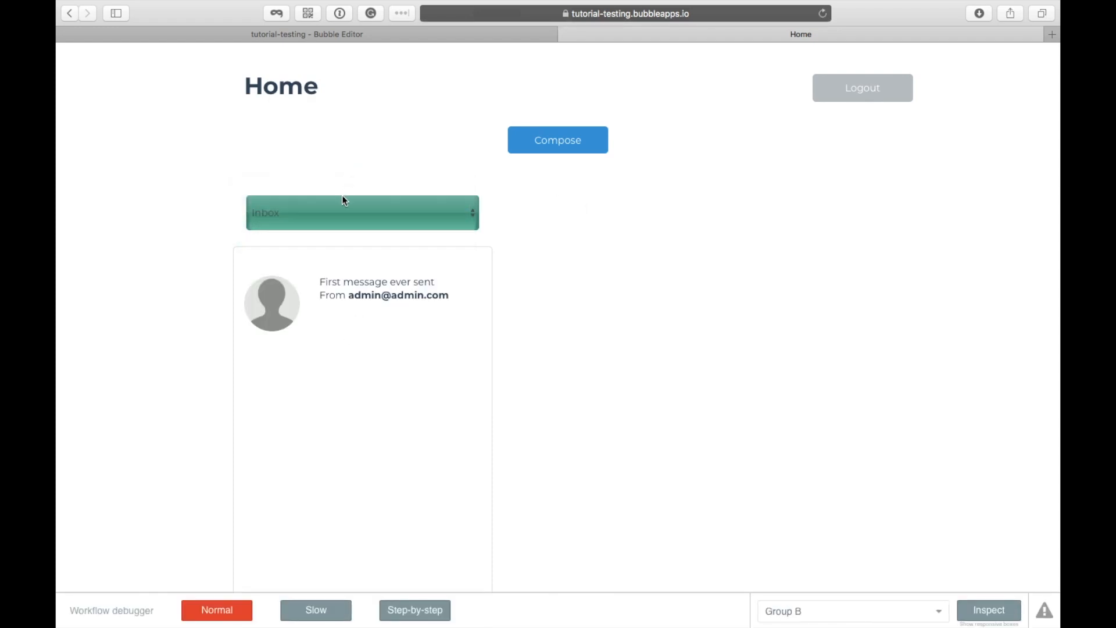
click(352, 283)
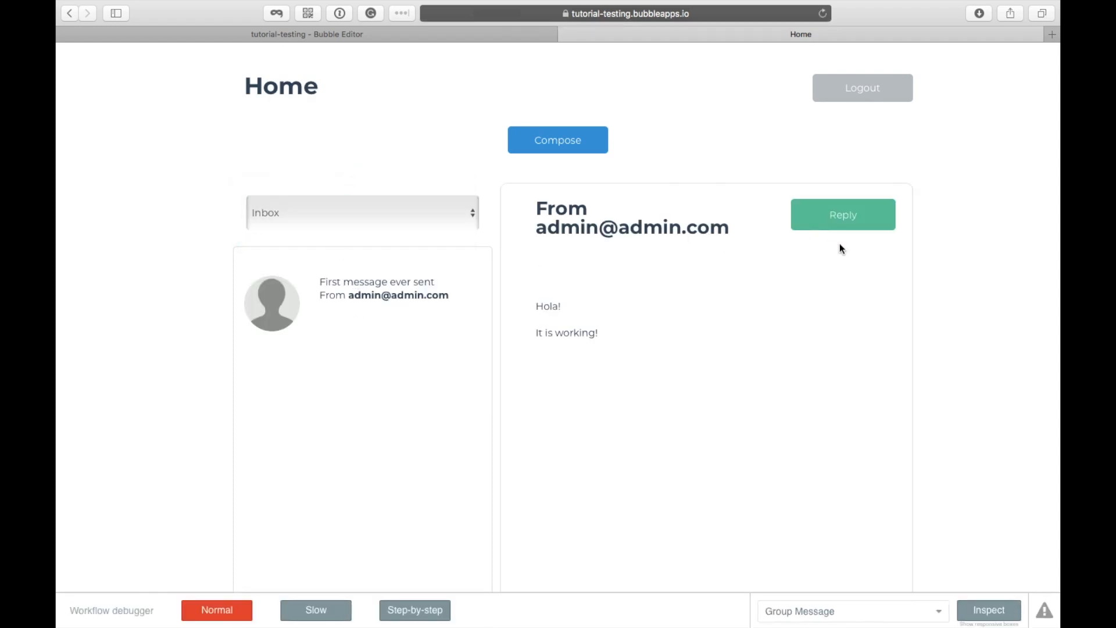
click(831, 210)
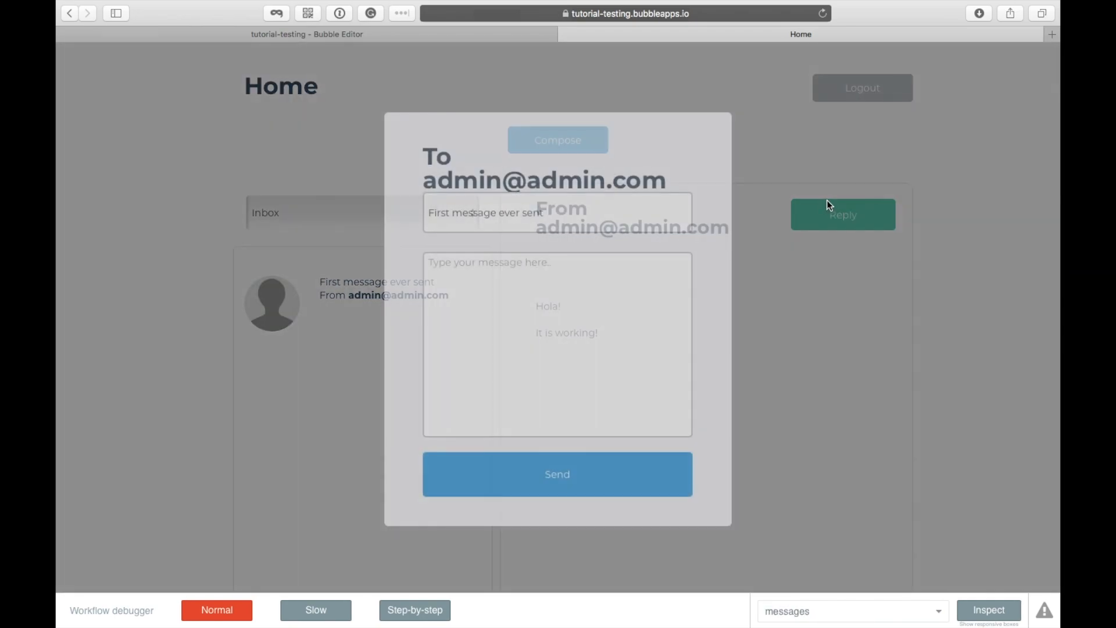
click(518, 310)
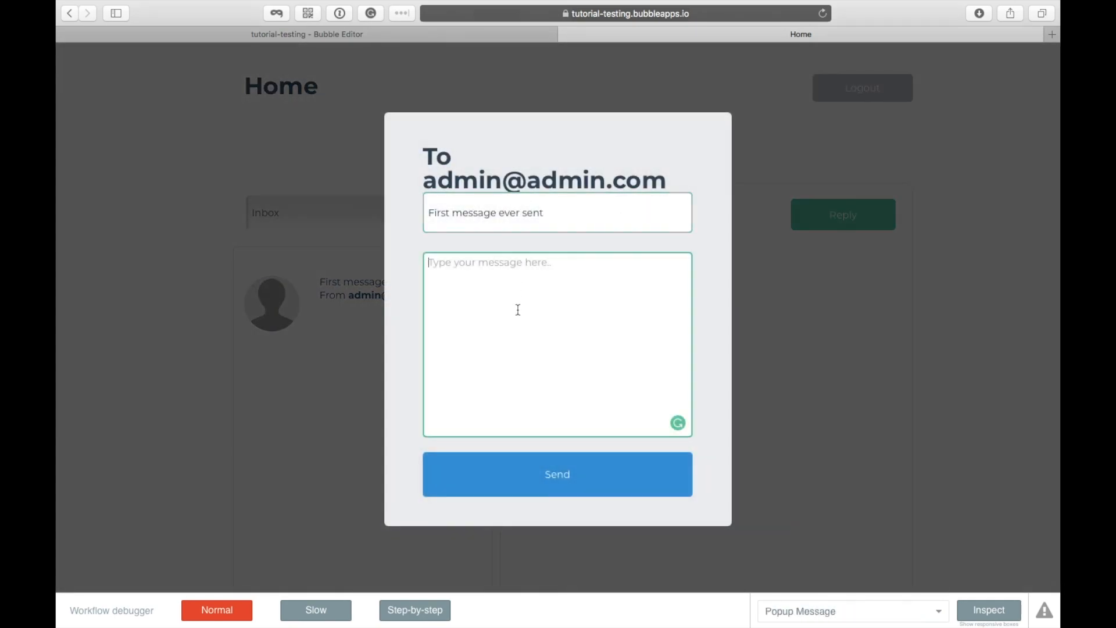
text(Hey from the other side)
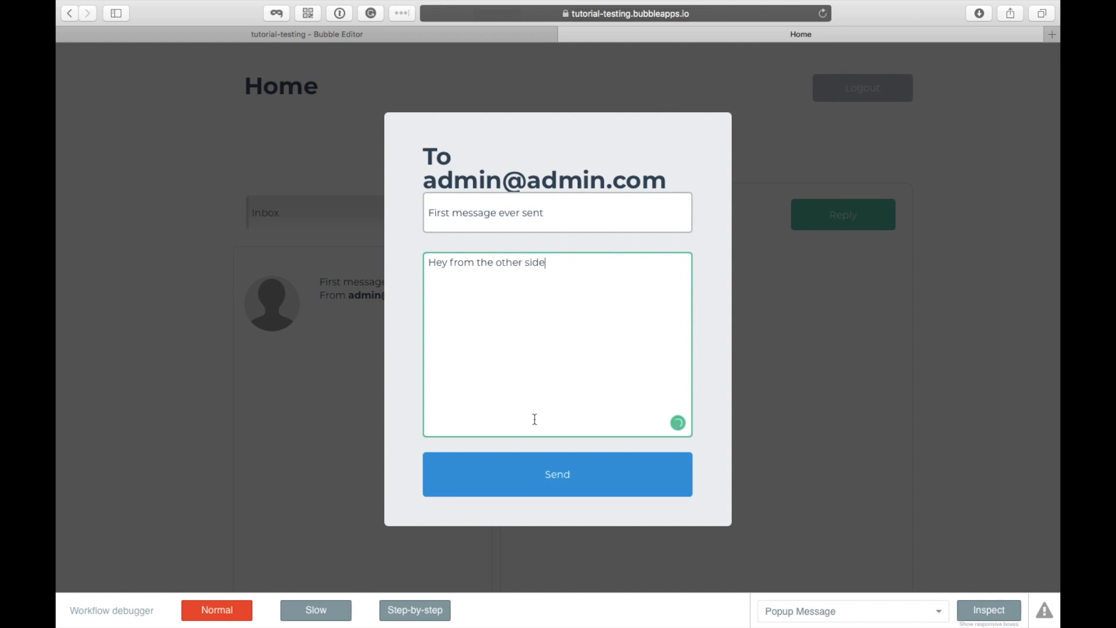
click(522, 476)
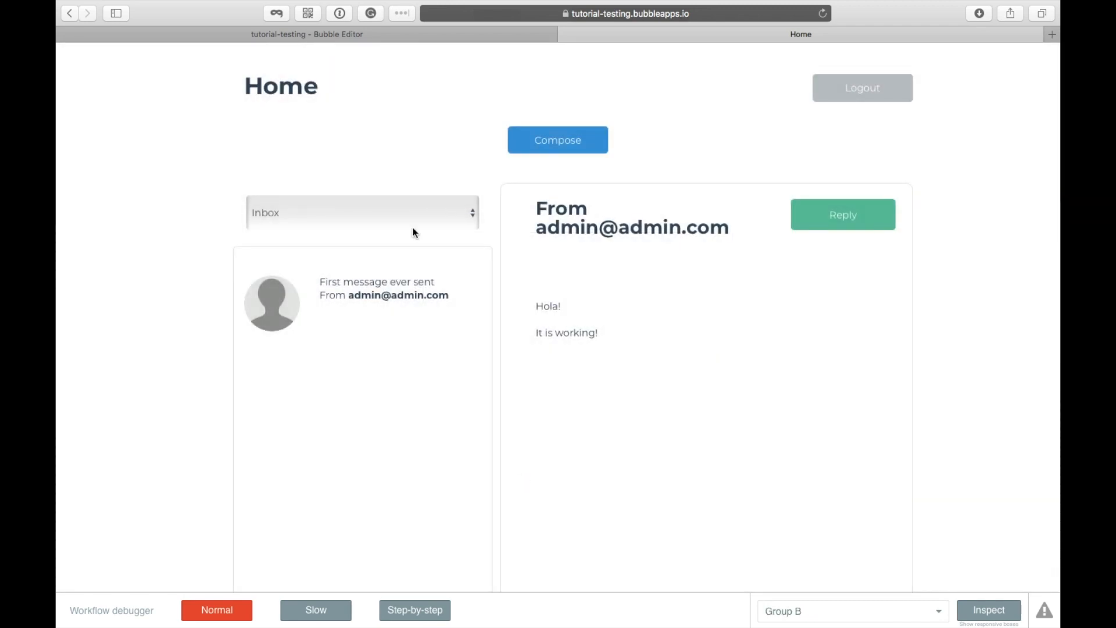
Step: Check the sent reply in the Outbox, then log out
click(326, 225)
click(359, 371)
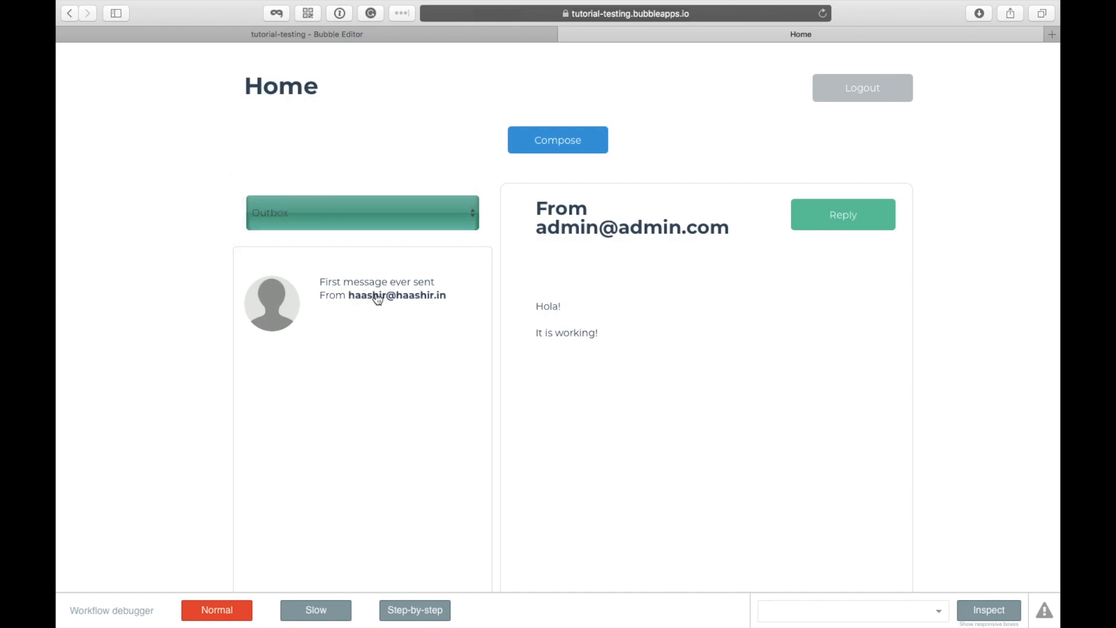
click(378, 298)
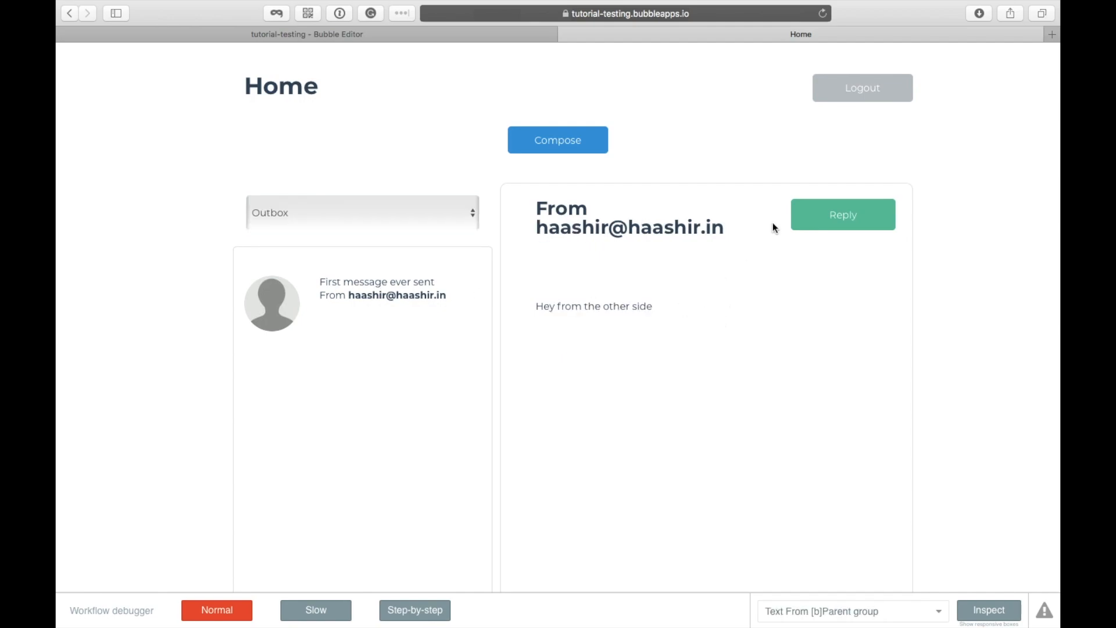
click(874, 96)
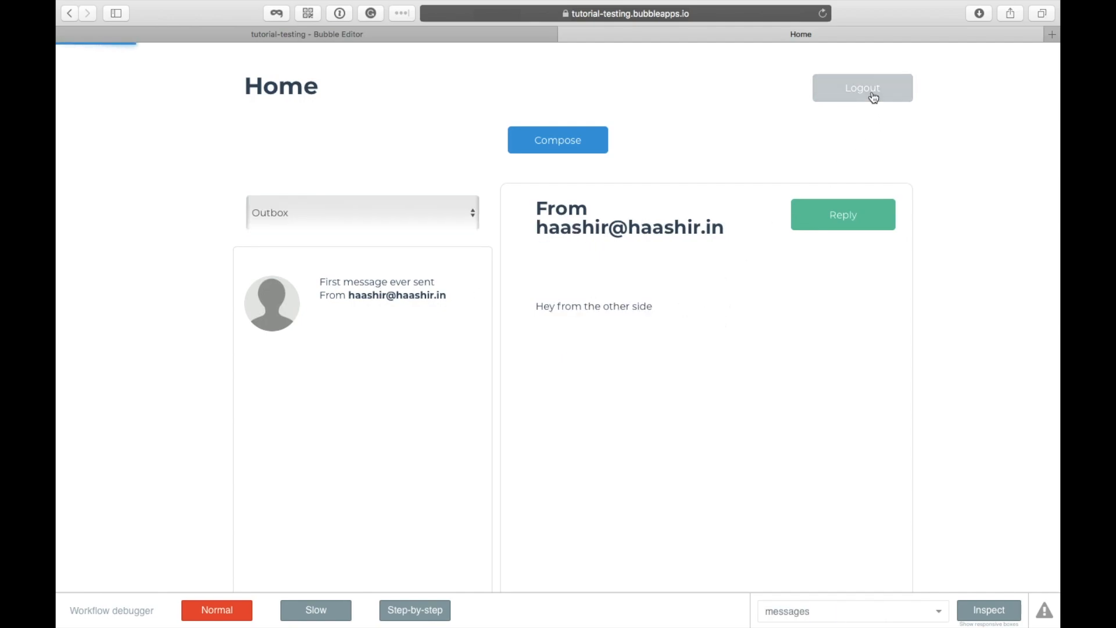